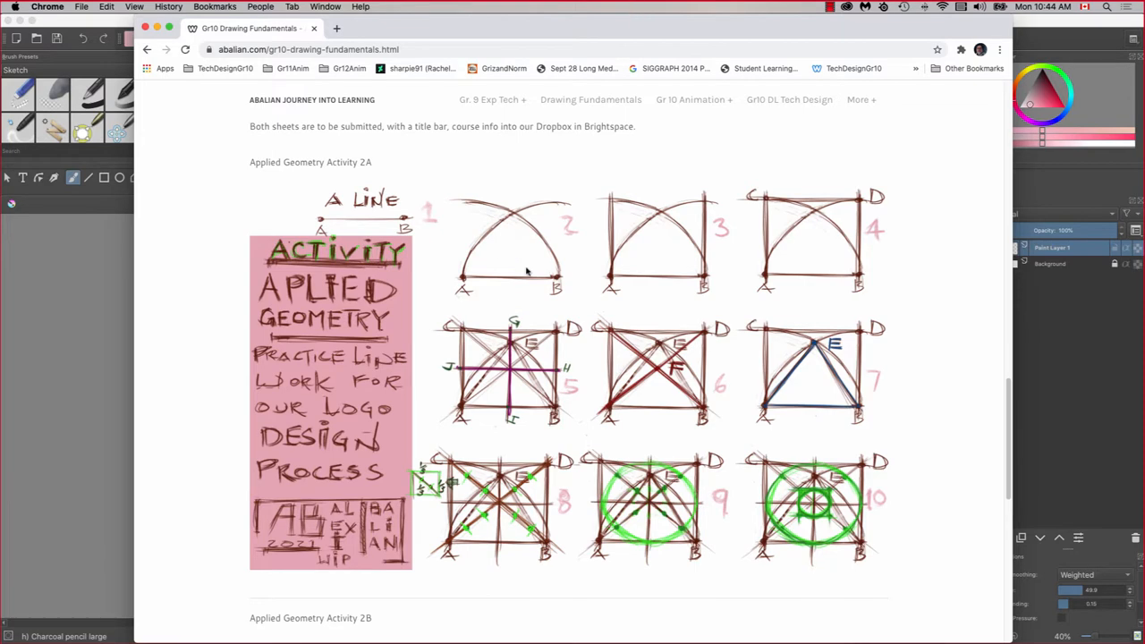
- Switch to Krita and test the c) Pencil-5 Tilted brush with a faint diagonal stroke on the canvas
click(156, 28)
click(554, 341)
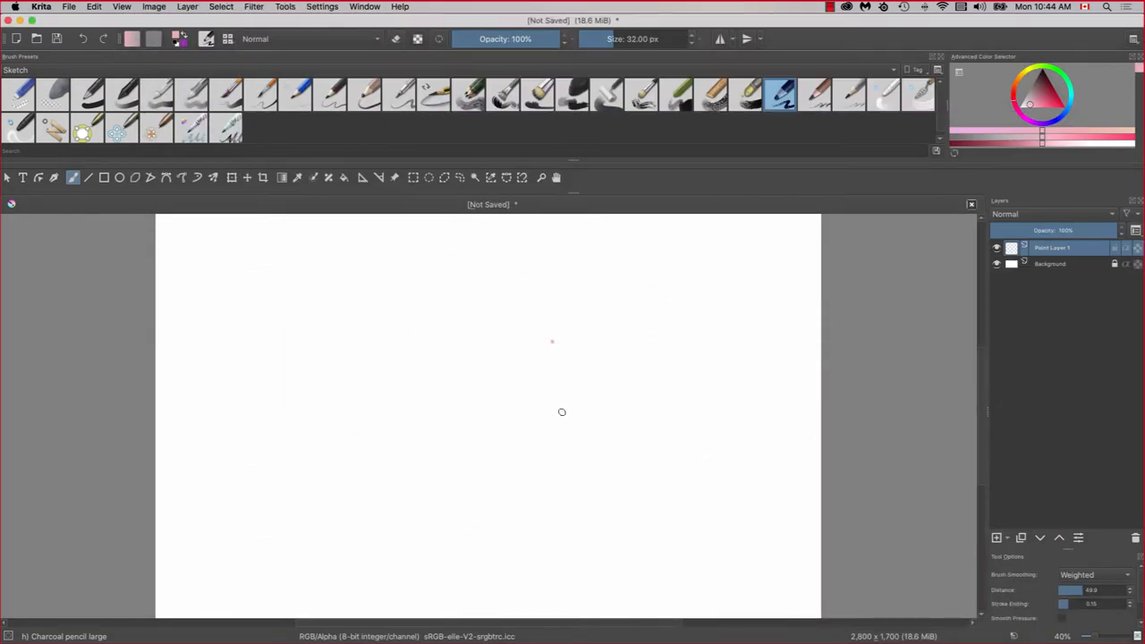
click(435, 95)
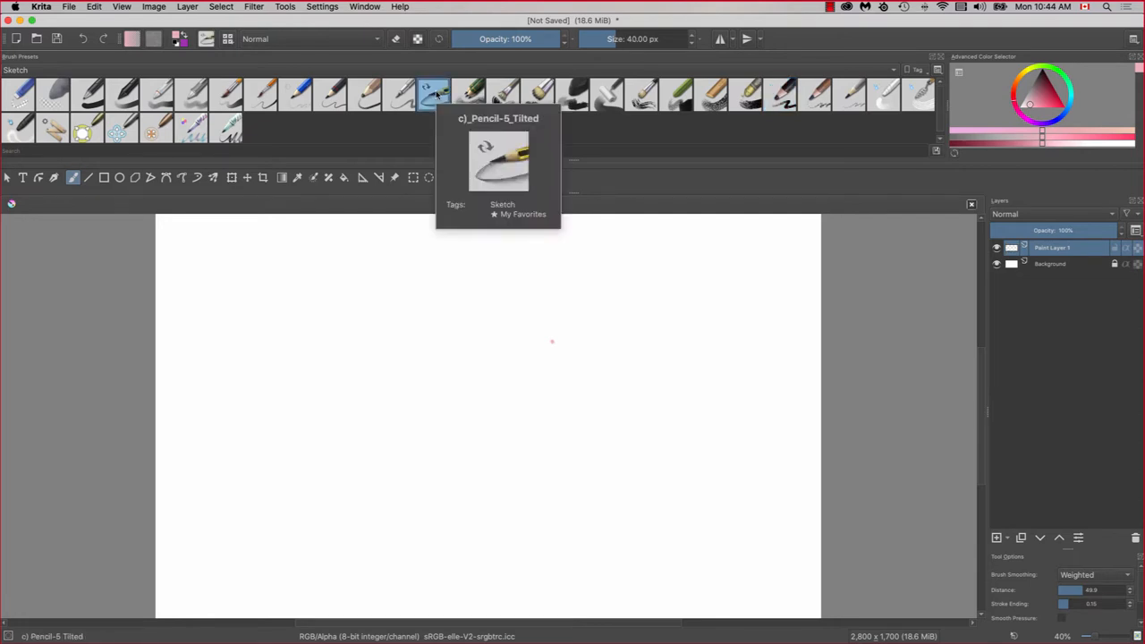
drag(650, 454, 564, 362)
key(super+z)
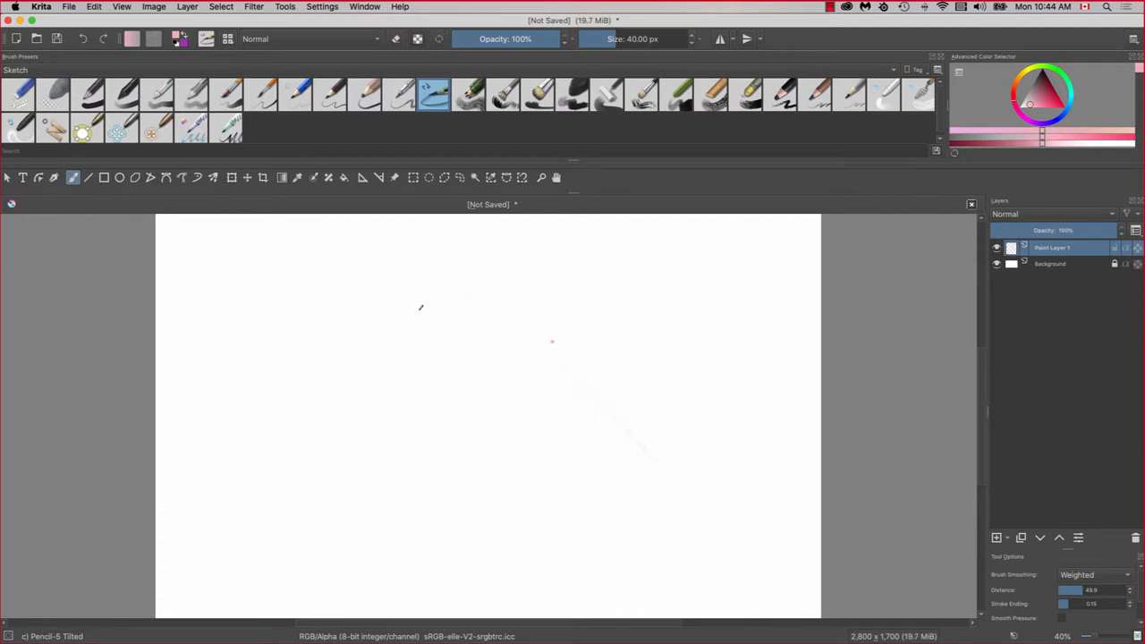
- With the c) Pencil-2 brush, sketch a long, slightly sloping line across the upper canvas with a dot at each end
click(329, 102)
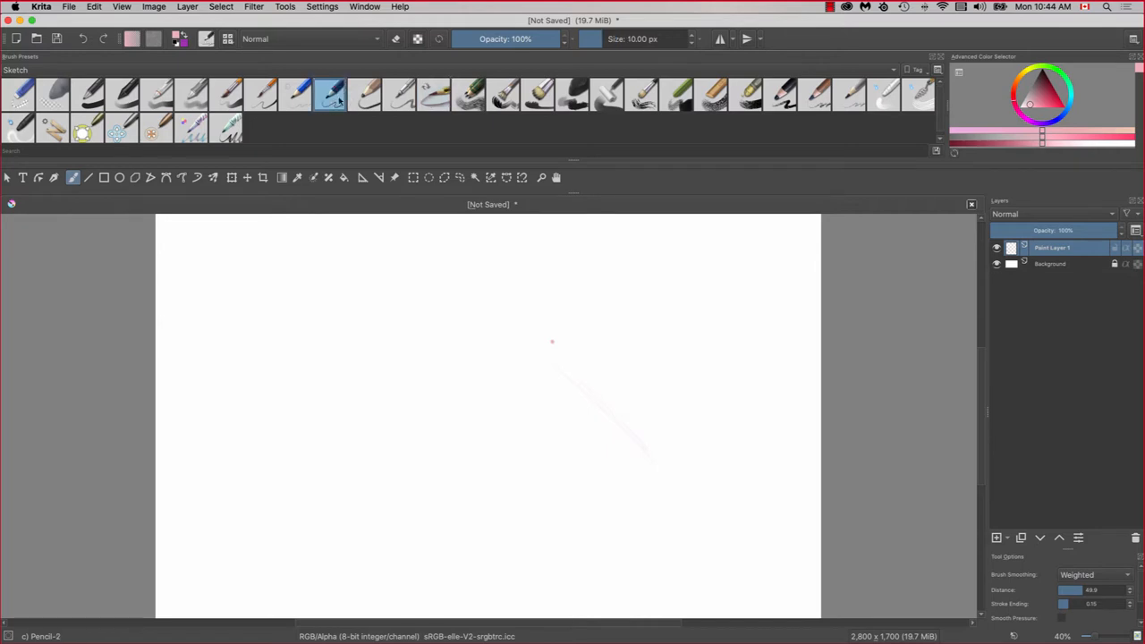
drag(646, 367, 414, 333)
drag(648, 366, 390, 331)
drag(646, 366, 391, 331)
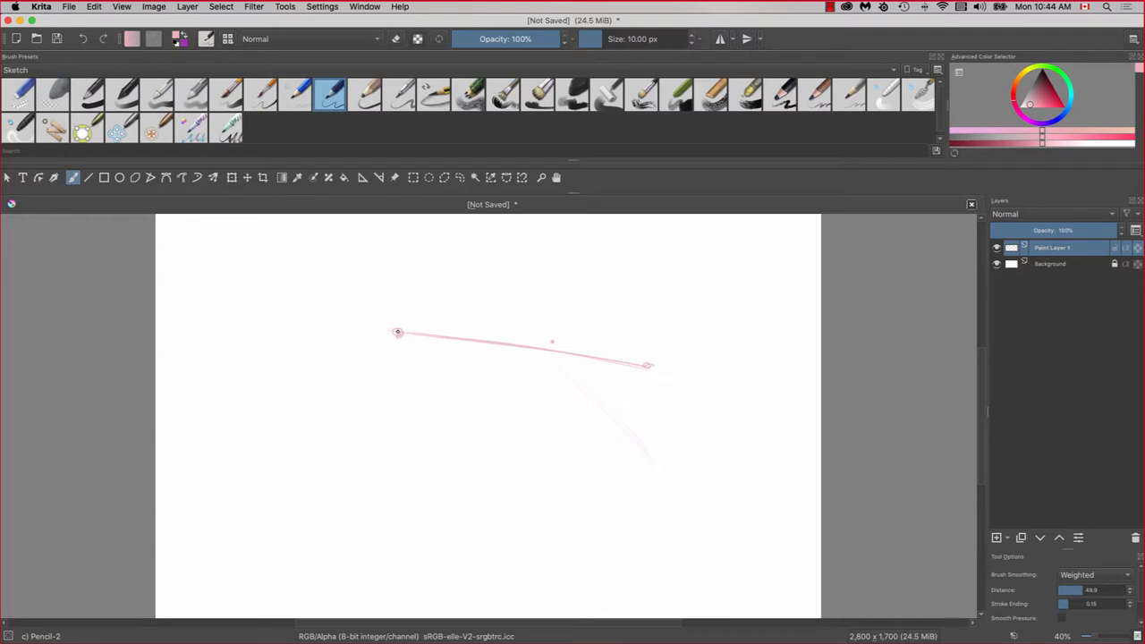
- Handwrite "LINE = ?" above the sloping line
drag(482, 290, 502, 327)
mouse_move(505, 310)
mouse_down()
mouse_move(576, 320)
mouse_move(557, 305)
mouse_move(631, 343)
mouse_up()
mouse_move(608, 335)
mouse_down()
mouse_move(693, 333)
mouse_move(663, 349)
mouse_up()
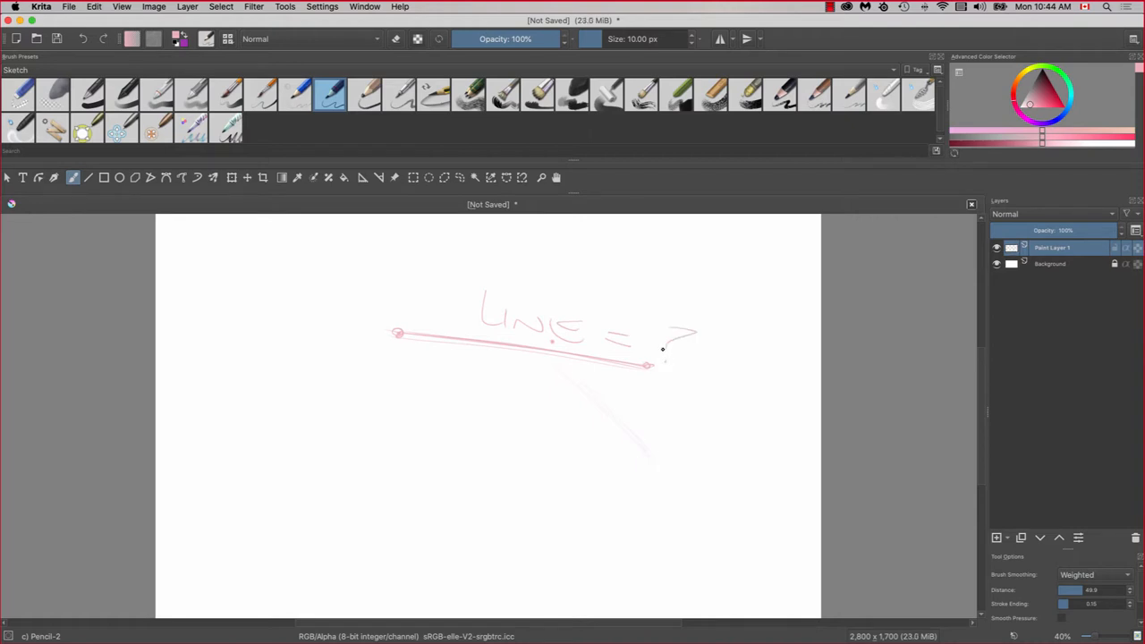
- In a darker pink, sketch a horizontal line near the bottom of the canvas, mark its endpoints and label them A and B
click(1042, 98)
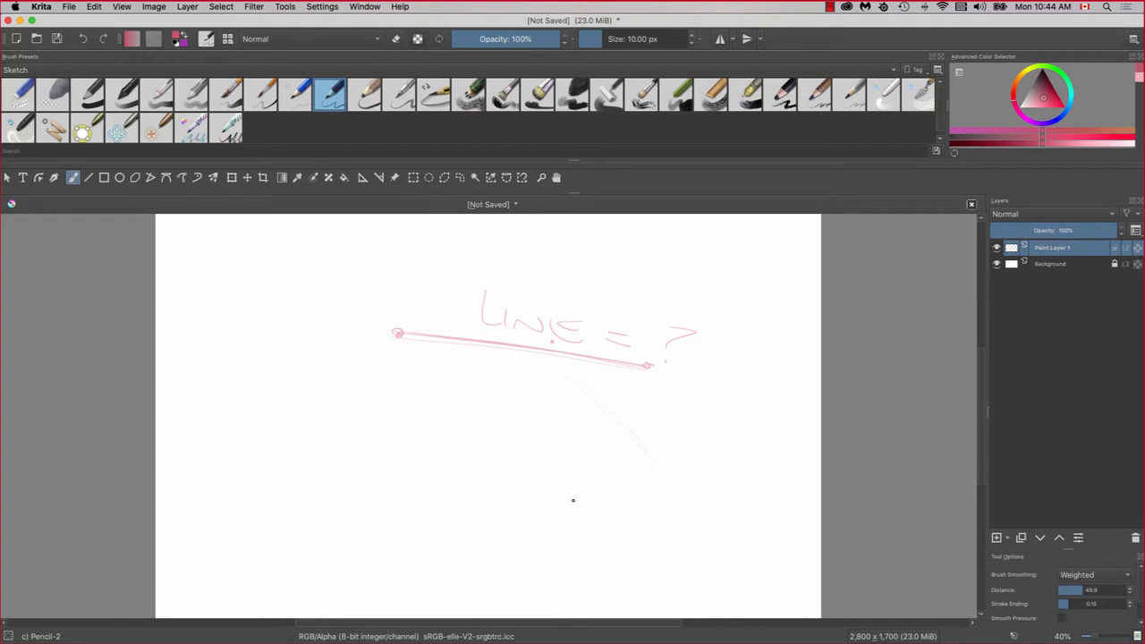
mouse_move(468, 515)
mouse_down()
mouse_move(649, 513)
mouse_move(420, 524)
mouse_move(647, 513)
mouse_move(432, 501)
mouse_move(646, 511)
mouse_move(438, 515)
mouse_move(633, 515)
mouse_move(450, 518)
mouse_move(484, 517)
mouse_up()
click(454, 514)
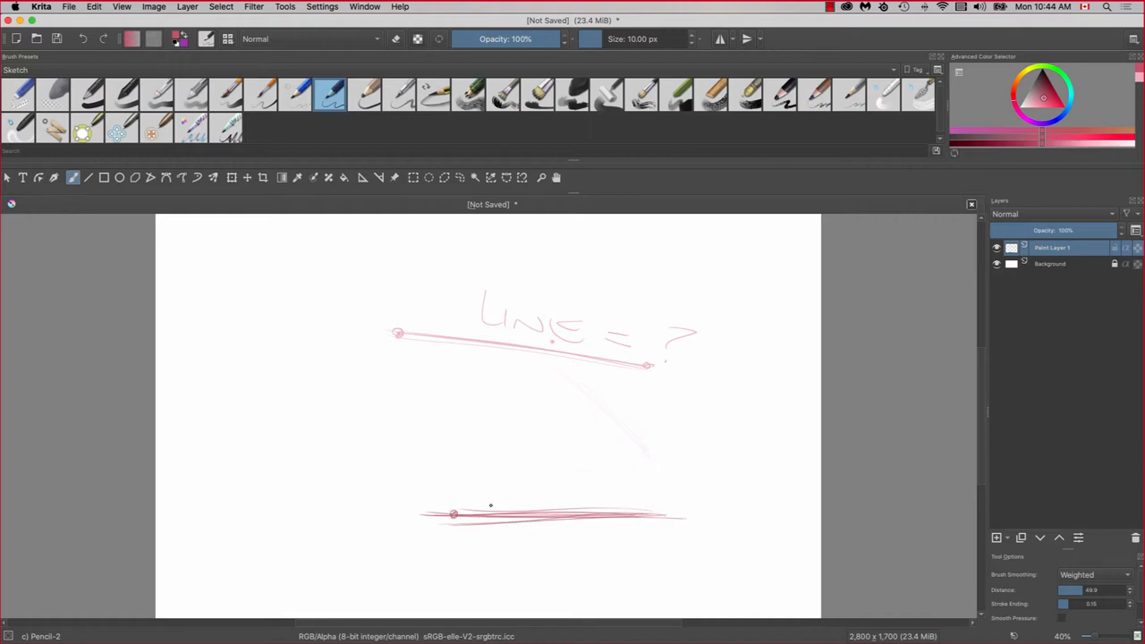
drag(667, 511, 673, 517)
drag(453, 525, 442, 550)
drag(454, 526, 477, 541)
mouse_move(672, 527)
mouse_down()
mouse_move(683, 537)
mouse_move(673, 546)
mouse_up()
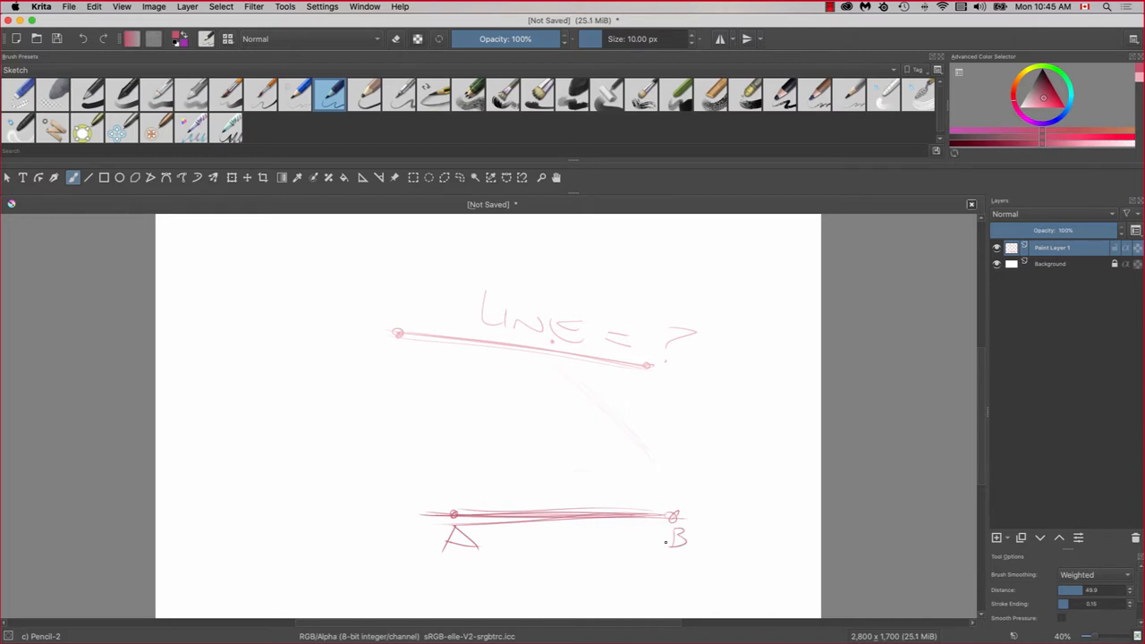
- On a new paint layer with Paint Layer 1 hidden, sketch a horizontal line with marked endpoints labelled A and B
click(996, 537)
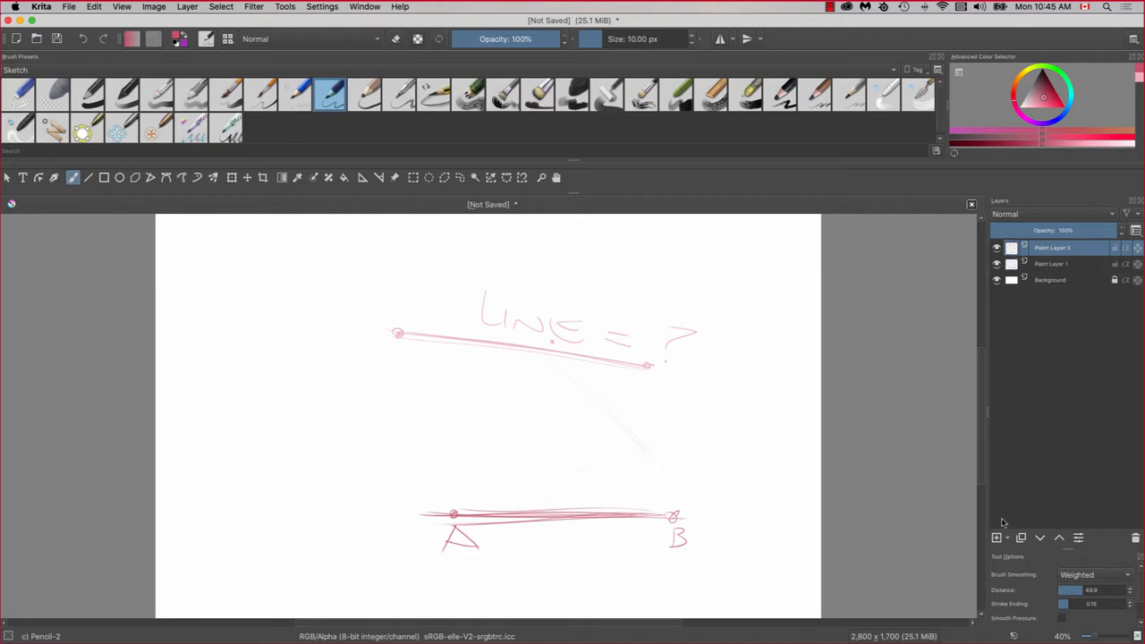
click(996, 265)
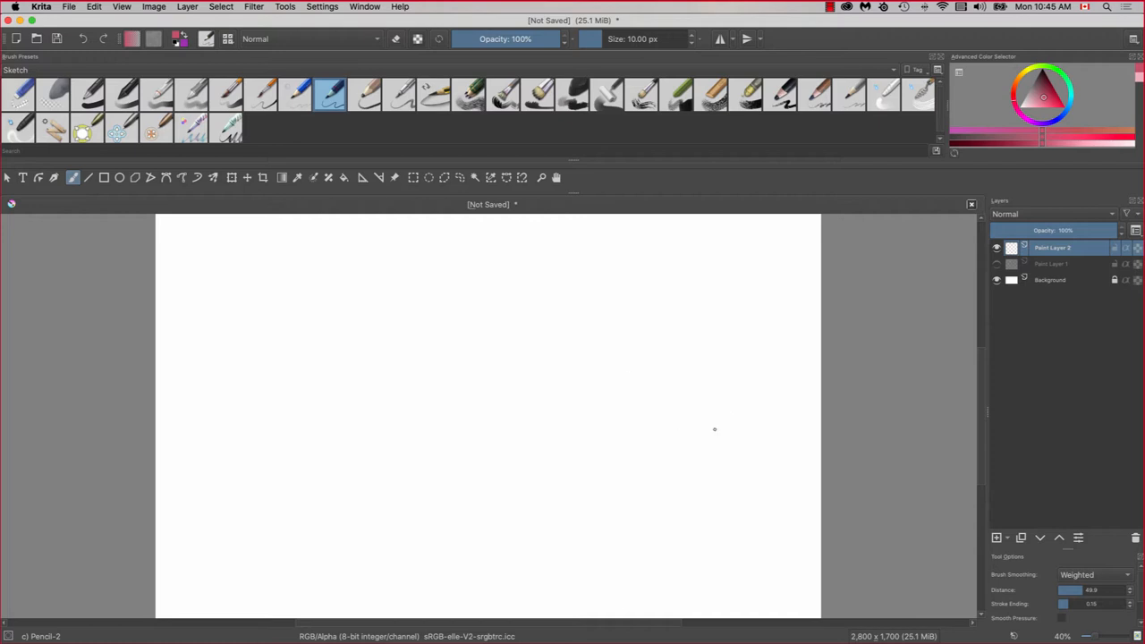
mouse_move(700, 439)
mouse_down()
mouse_move(509, 433)
mouse_move(691, 436)
mouse_move(521, 455)
mouse_up()
click(691, 439)
mouse_move(689, 451)
mouse_down()
mouse_move(690, 463)
mouse_move(643, 345)
mouse_move(480, 292)
mouse_move(692, 438)
mouse_up()
drag(513, 426, 513, 444)
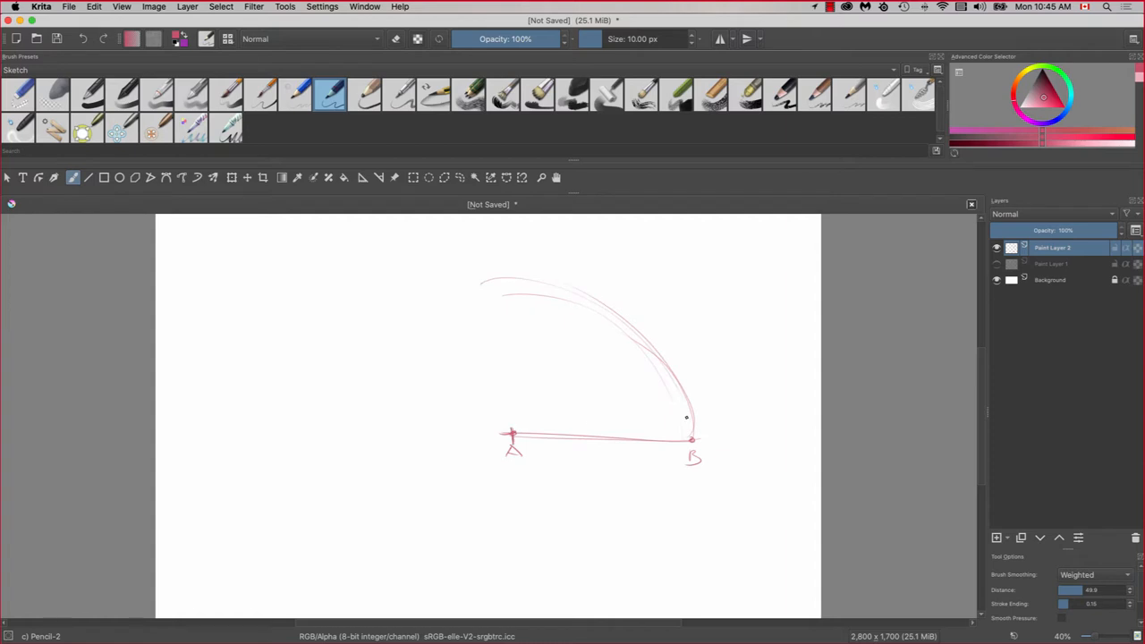
- Sketch two crossing arcs above line AB, one rising from B and one from A, reinforcing them with repeated strokes
mouse_move(684, 420)
mouse_down()
mouse_move(497, 274)
mouse_move(655, 348)
mouse_move(687, 447)
mouse_up()
drag(697, 435, 504, 254)
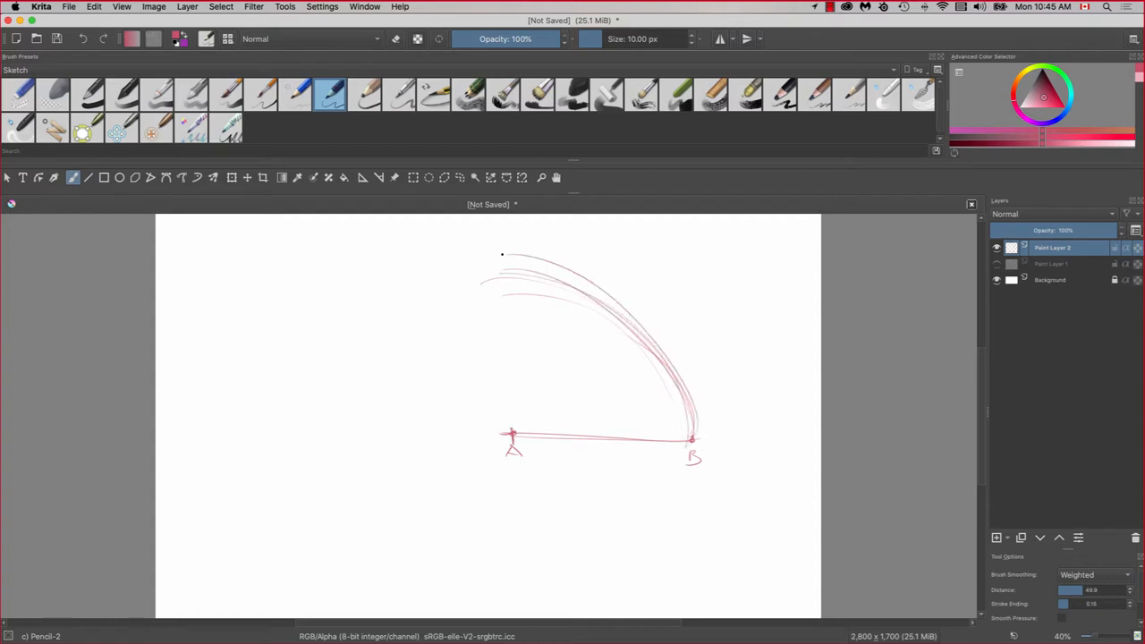
mouse_move(511, 432)
mouse_down()
mouse_move(722, 259)
mouse_move(503, 394)
mouse_move(662, 281)
mouse_move(719, 281)
mouse_up()
drag(721, 266, 519, 374)
mouse_move(511, 439)
mouse_down()
mouse_move(539, 350)
mouse_move(737, 288)
mouse_up()
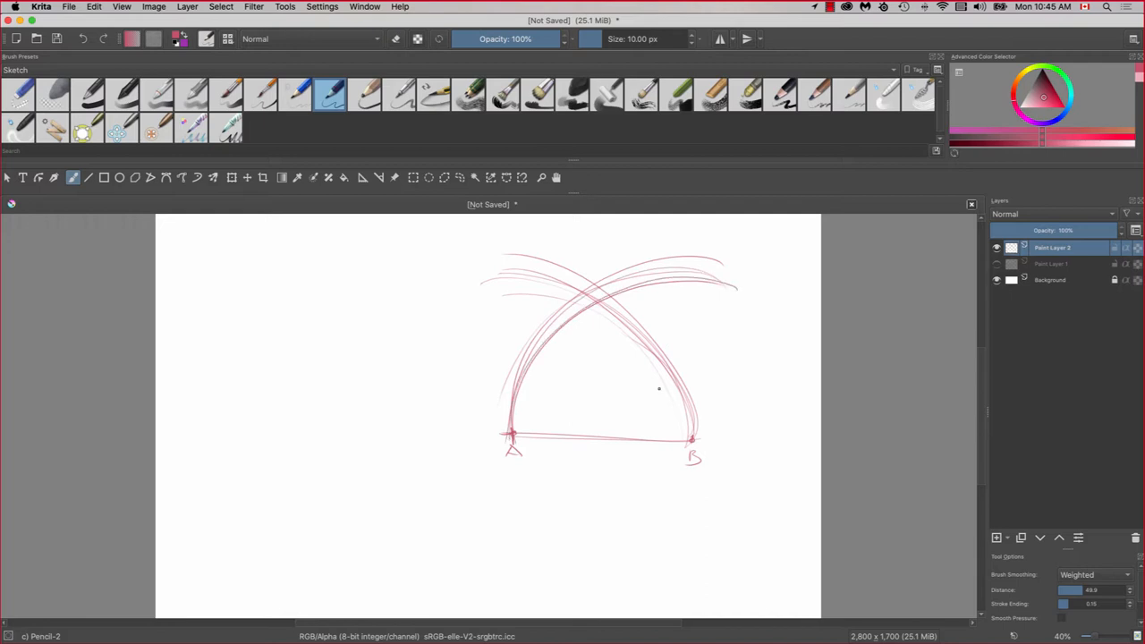
mouse_move(678, 370)
mouse_down()
mouse_move(519, 270)
mouse_move(703, 439)
mouse_move(604, 307)
mouse_up()
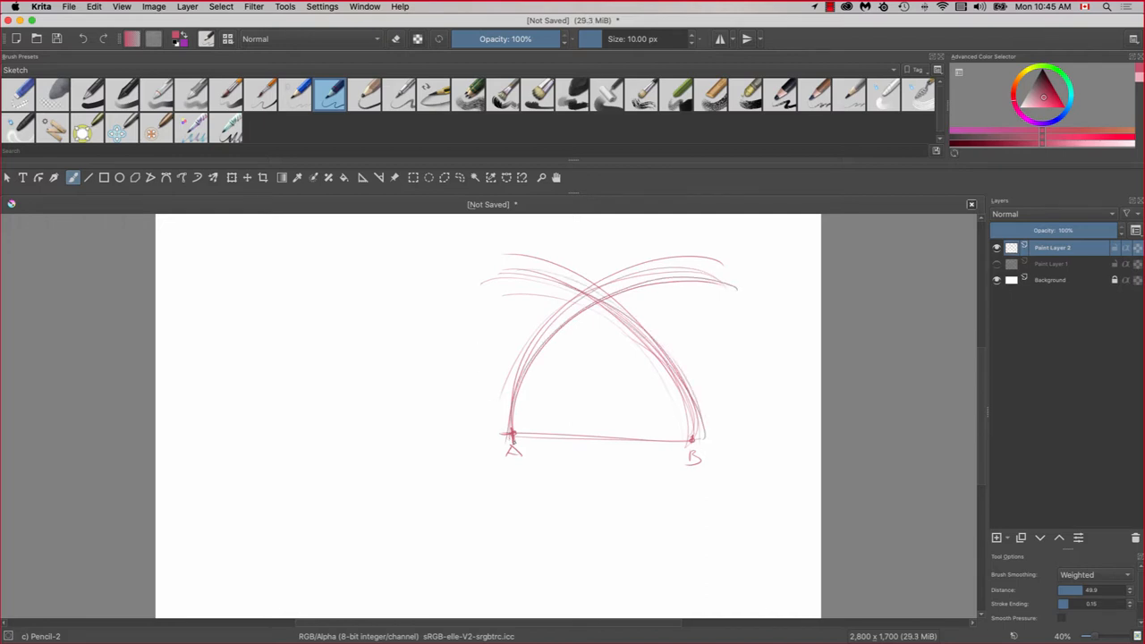
mouse_move(511, 437)
mouse_down()
mouse_move(750, 265)
mouse_move(558, 342)
mouse_move(510, 429)
mouse_up()
drag(692, 438, 532, 274)
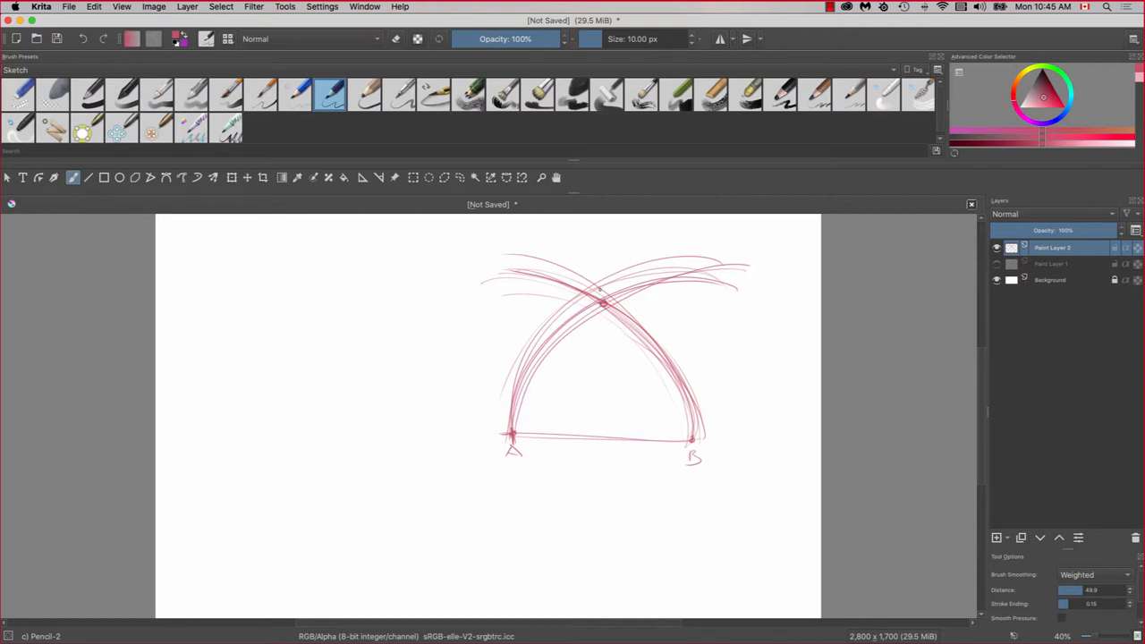
- Connect the labelled arc intersection to A and B as a triangle, and enclose it with vertical sides and a top edge
mouse_move(603, 302)
mouse_down()
mouse_move(691, 442)
mouse_move(605, 303)
mouse_move(514, 433)
mouse_move(601, 308)
mouse_move(534, 408)
mouse_up()
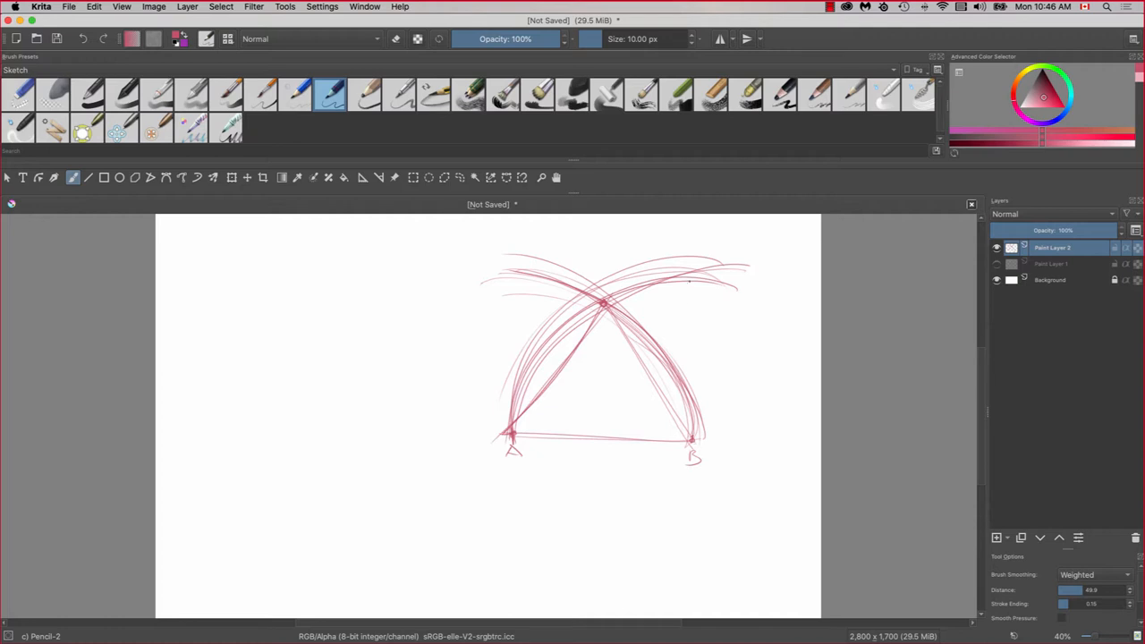
drag(688, 280, 692, 457)
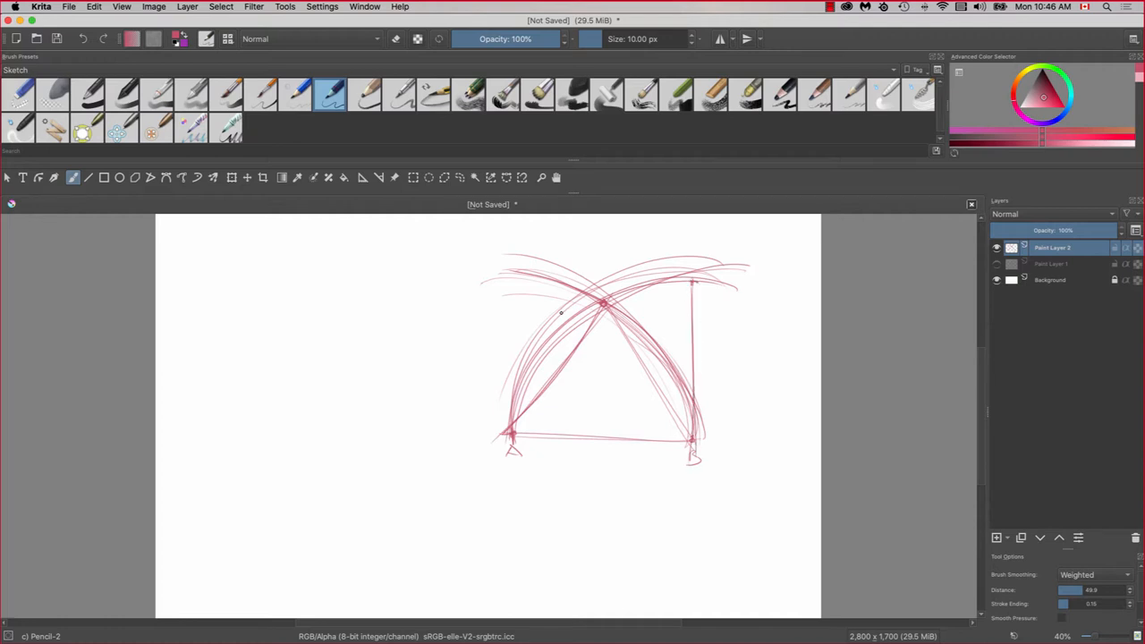
mouse_move(602, 319)
mouse_down()
mouse_move(608, 332)
mouse_move(603, 324)
mouse_up()
mouse_move(511, 279)
mouse_down()
mouse_move(512, 431)
mouse_move(512, 407)
mouse_up()
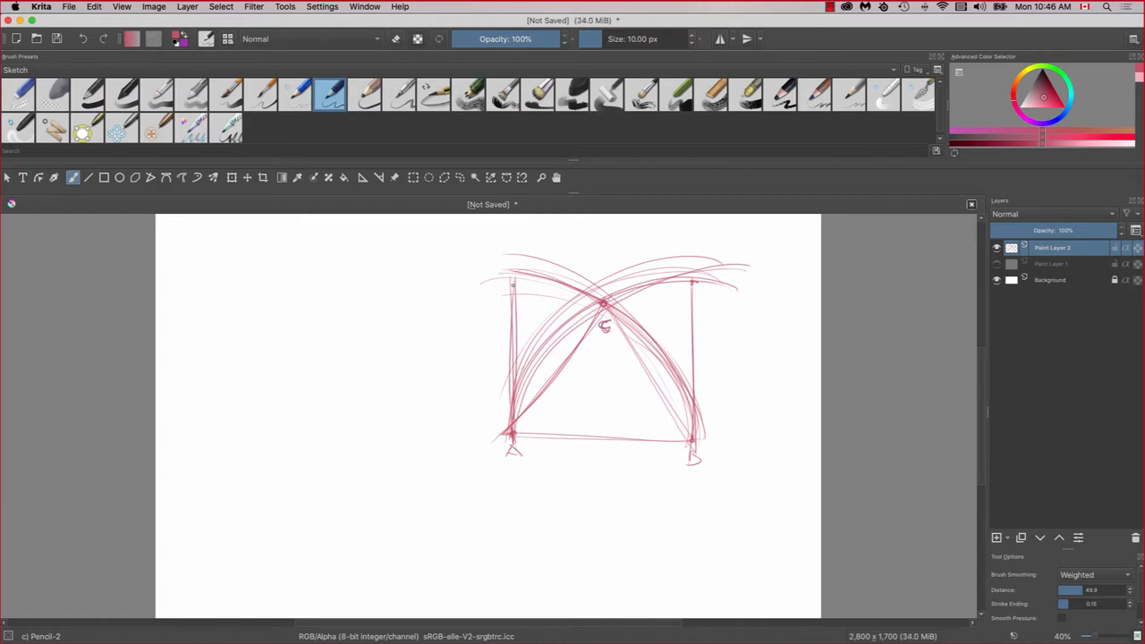
mouse_move(511, 281)
mouse_down()
mouse_move(697, 277)
mouse_move(481, 279)
mouse_up()
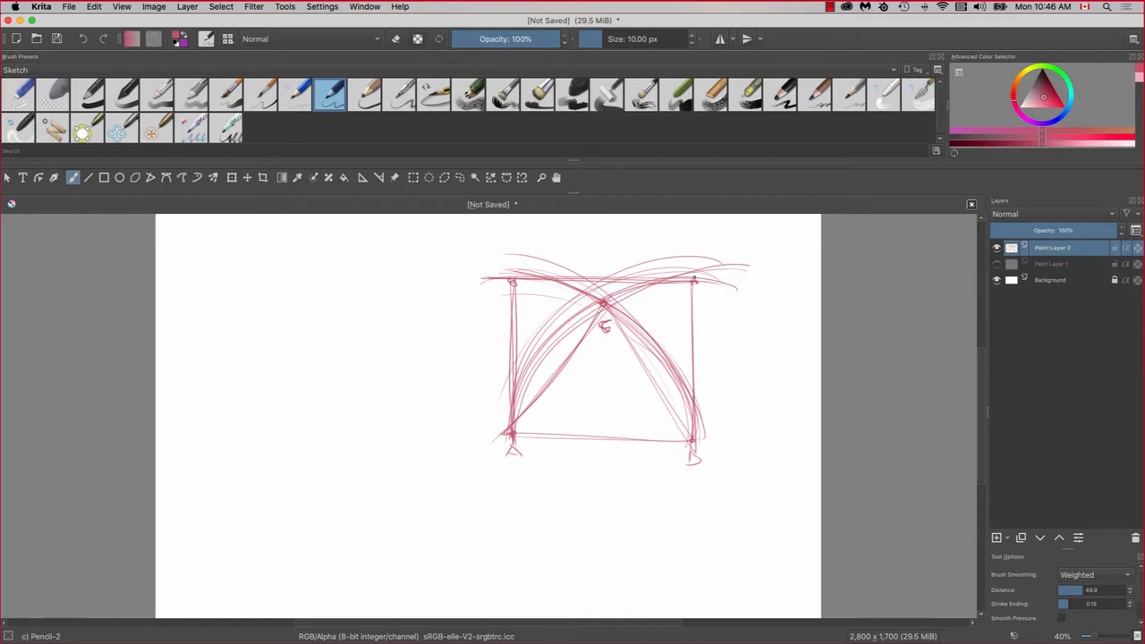
- Beside the geometric construction, sketch a block letter T from a horizontal bar and a vertical stem
mouse_move(361, 291)
mouse_down()
mouse_move(204, 294)
mouse_move(354, 315)
mouse_move(204, 317)
mouse_up()
mouse_move(367, 316)
mouse_down()
mouse_move(211, 309)
mouse_move(201, 295)
mouse_move(358, 321)
mouse_up()
drag(360, 320, 208, 321)
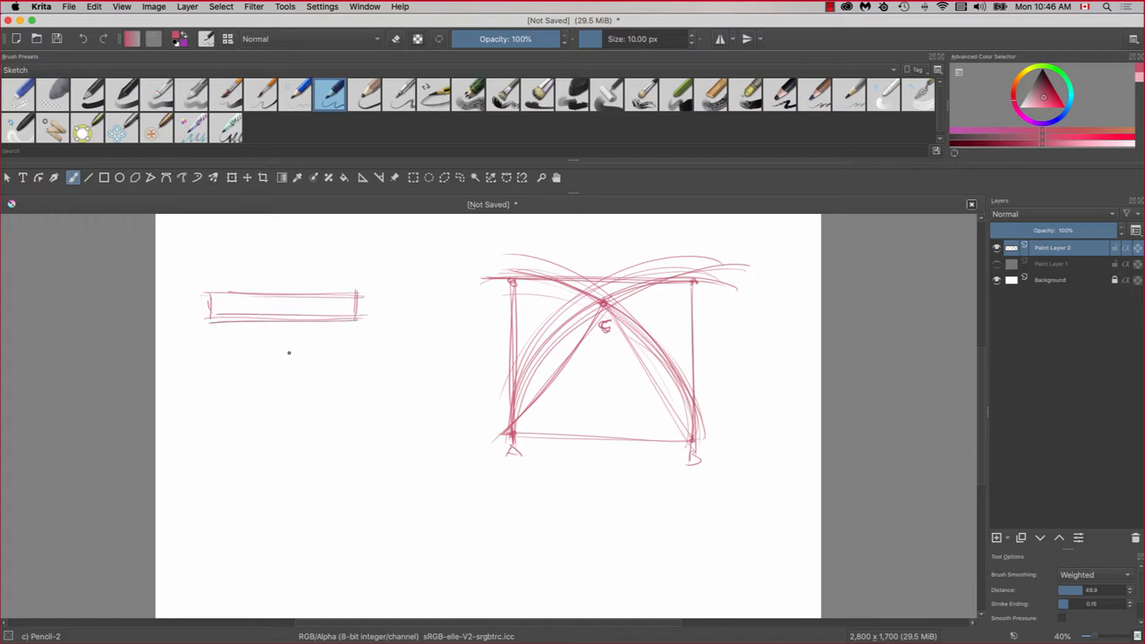
drag(288, 322, 295, 443)
mouse_move(268, 320)
mouse_down()
mouse_move(270, 433)
mouse_move(298, 439)
mouse_move(263, 438)
mouse_move(299, 435)
mouse_up()
mouse_move(358, 318)
mouse_down()
mouse_move(253, 313)
mouse_move(327, 319)
mouse_move(241, 291)
mouse_move(354, 296)
mouse_move(207, 295)
mouse_up()
drag(206, 295, 206, 316)
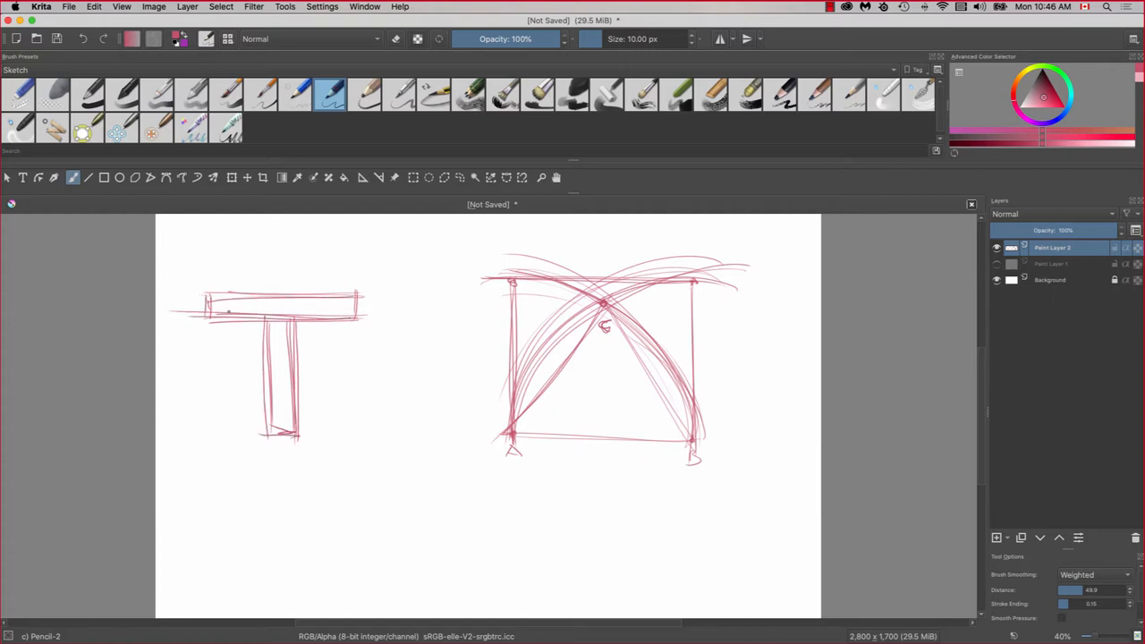
- Switch to Chrome, open the Gr10 Drawing Fundamentals page and examine the Applied Geometry Activity 2A and 2B sketches
mouse_move(498, 633)
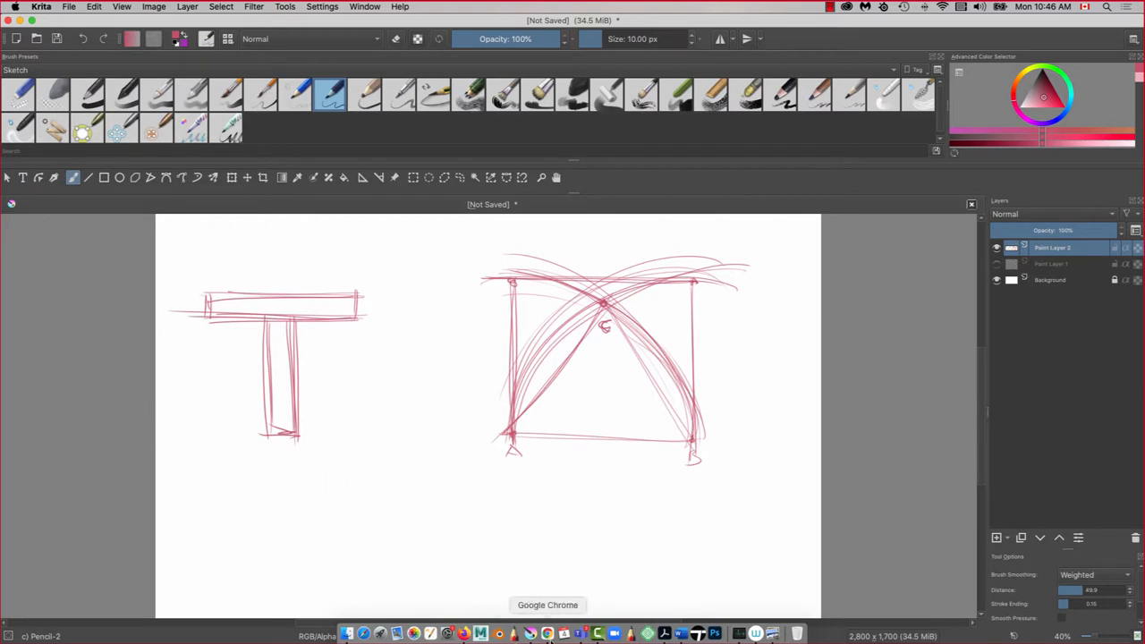
click(547, 634)
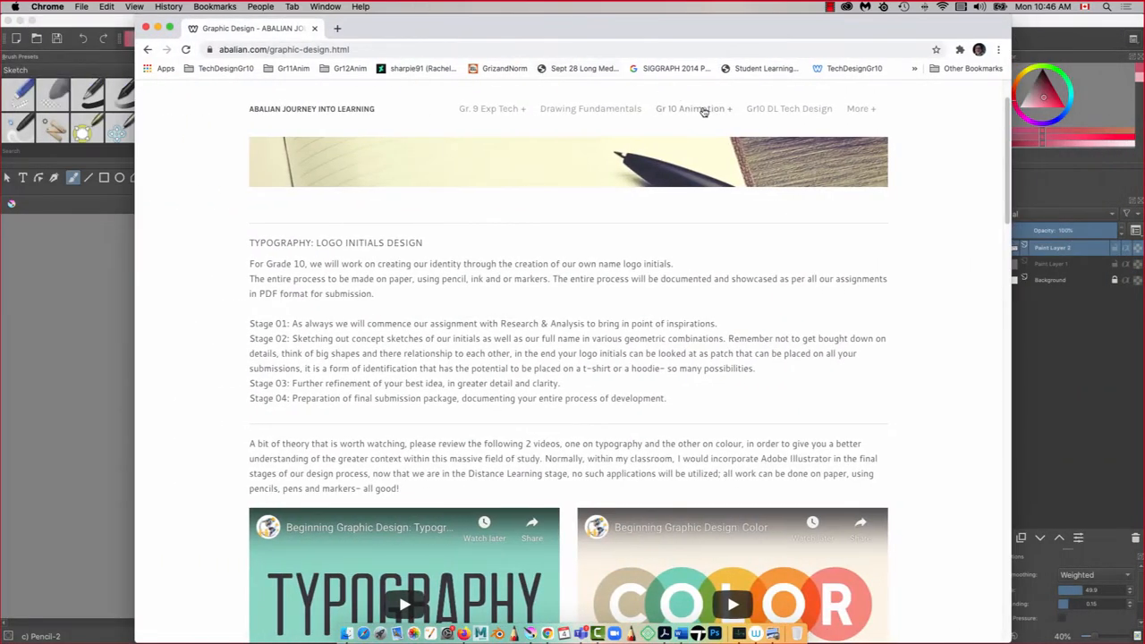
mouse_move(703, 110)
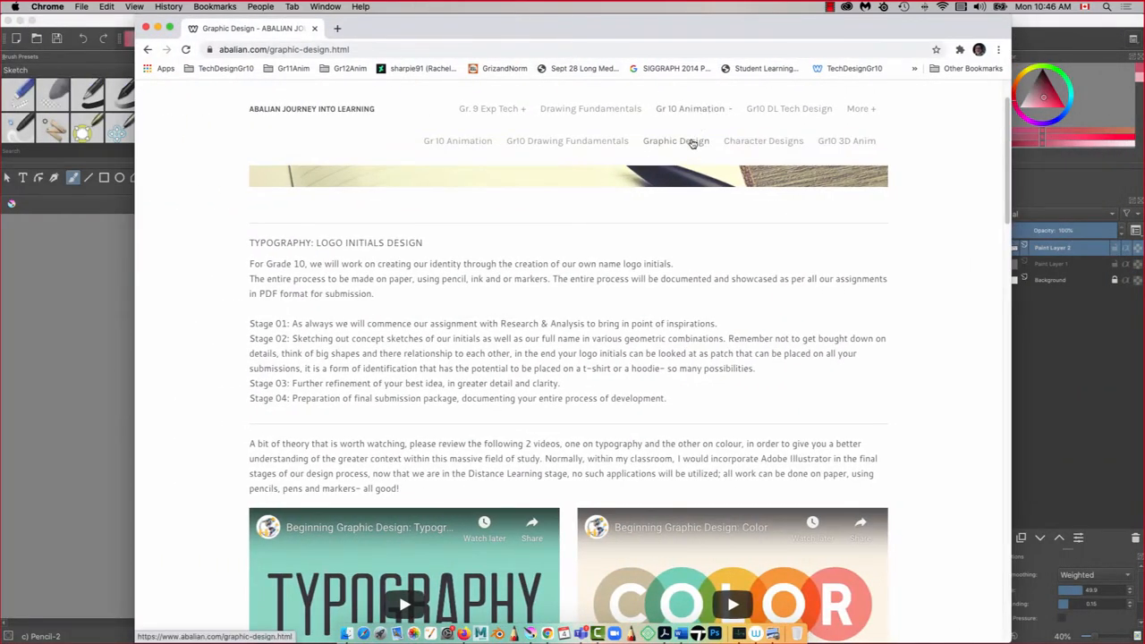
click(602, 143)
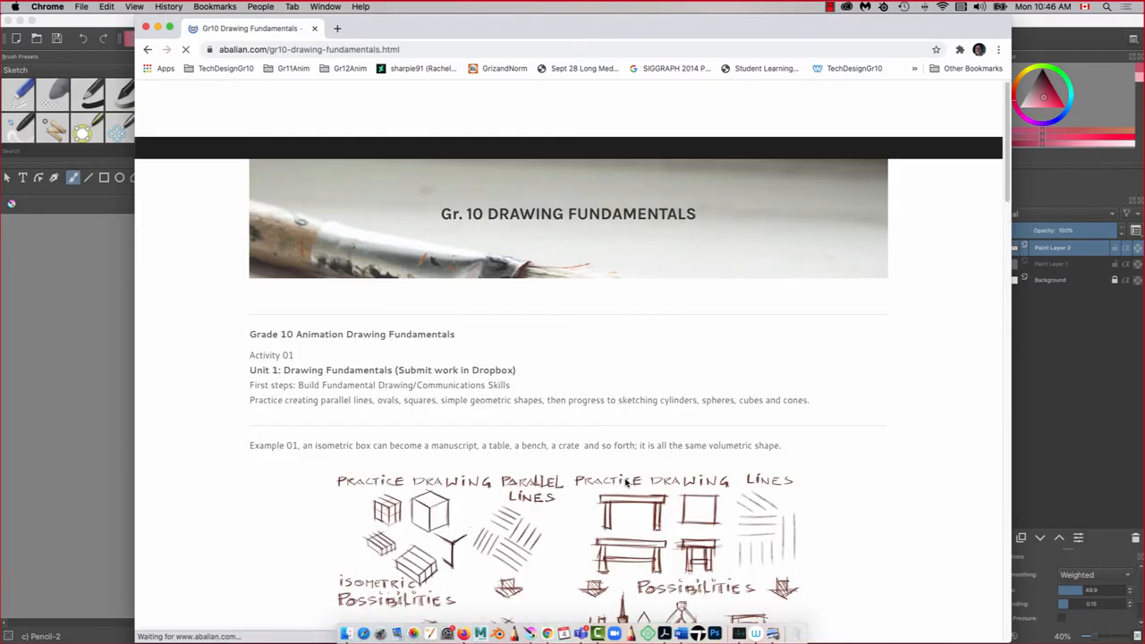
scroll(626, 483, down, 15)
scroll(626, 483, up, 3)
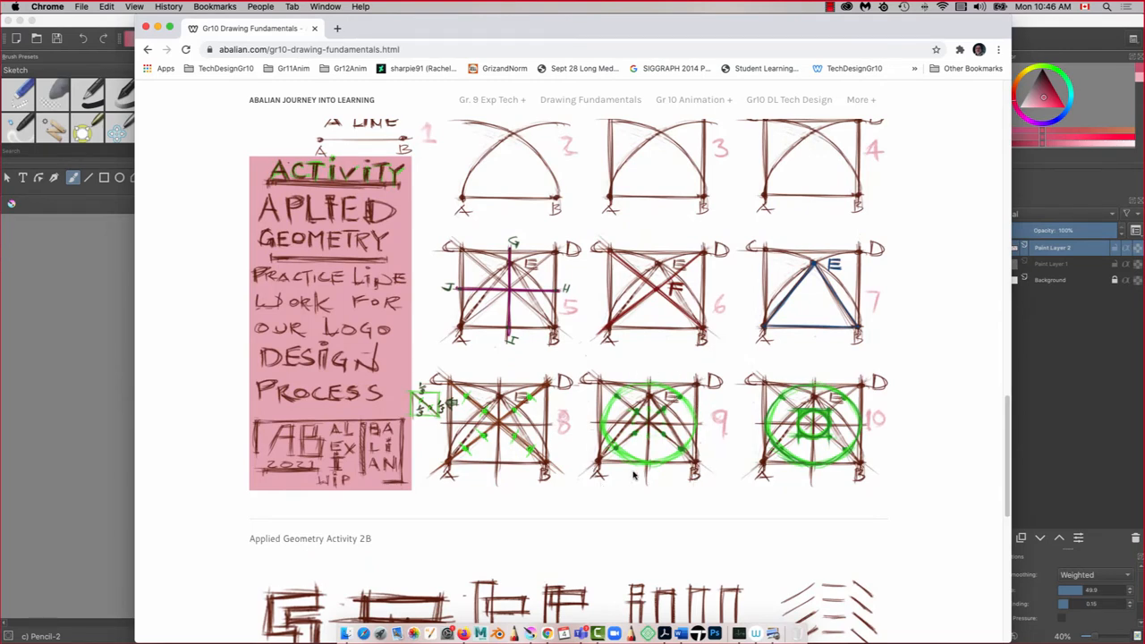
scroll(632, 474, down, 5)
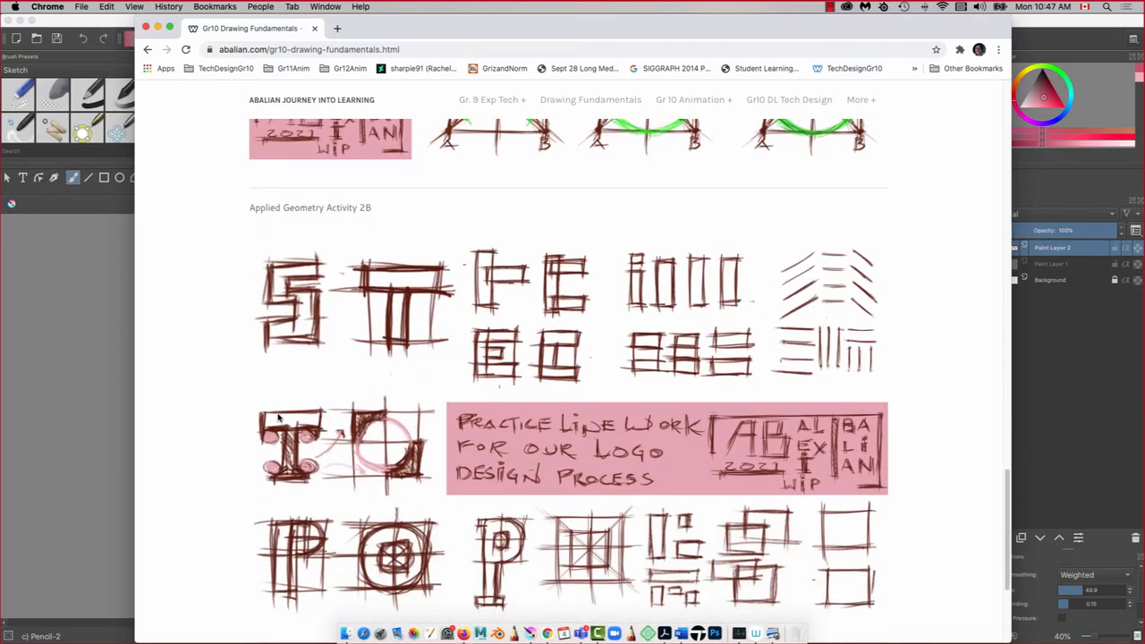
drag(234, 261, 200, 167)
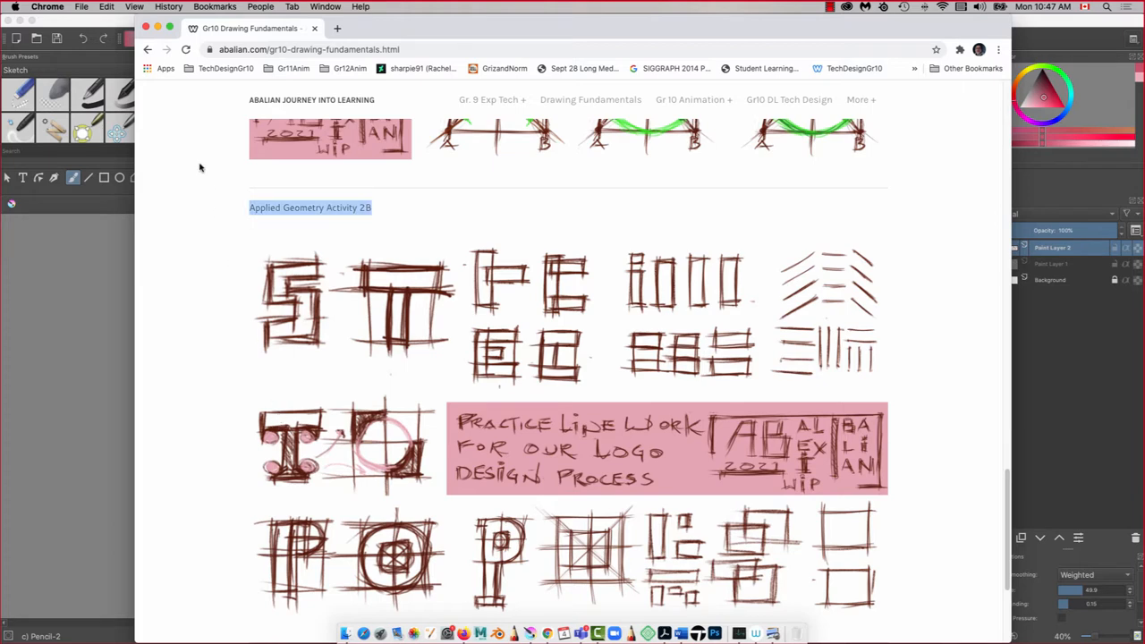
- Return to Krita and add curved serifs above and below both ends of the T's crossbar
click(157, 27)
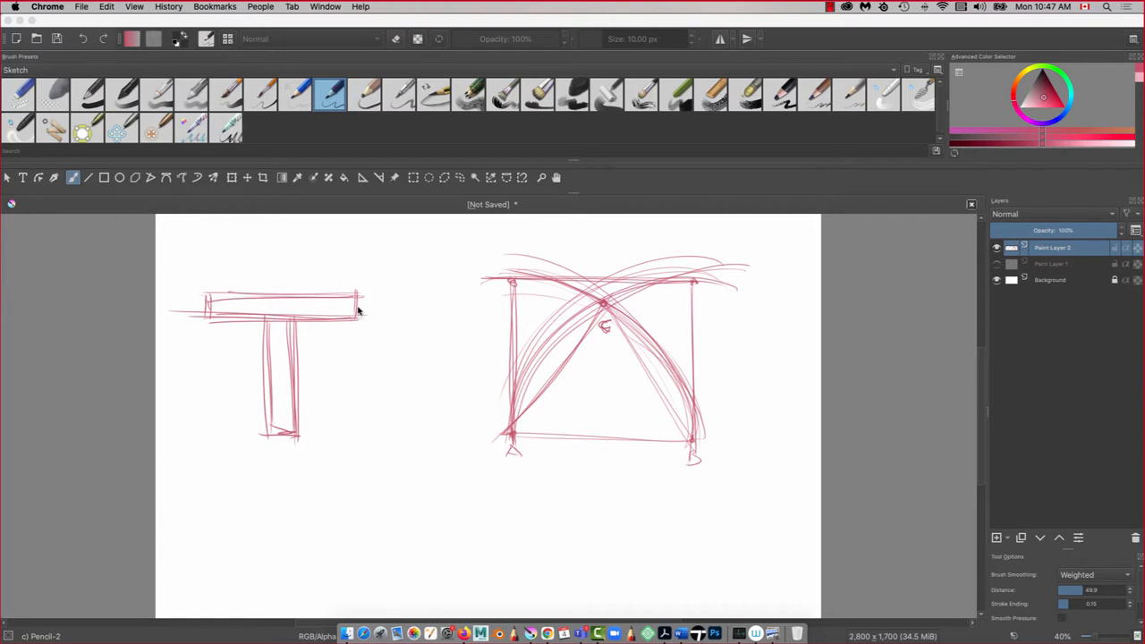
mouse_move(355, 307)
mouse_down()
mouse_move(355, 340)
mouse_move(320, 318)
mouse_up()
drag(237, 319, 212, 339)
drag(209, 301, 204, 337)
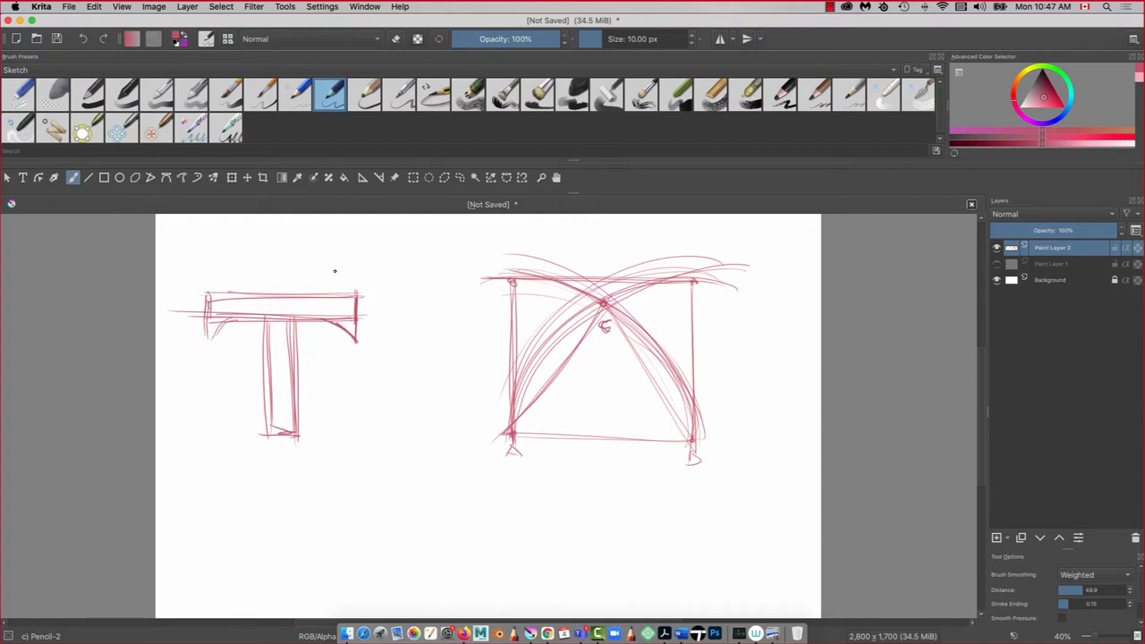
mouse_move(354, 294)
mouse_down()
mouse_move(355, 278)
mouse_move(304, 293)
mouse_up()
mouse_move(209, 286)
mouse_down()
mouse_move(235, 292)
mouse_move(209, 277)
mouse_up()
mouse_move(209, 278)
mouse_down()
mouse_move(208, 306)
mouse_move(207, 275)
mouse_move(209, 291)
mouse_up()
- Handwrite the label "SERIF" above and to the right of the T
mouse_move(373, 235)
mouse_down()
mouse_move(355, 250)
mouse_move(399, 254)
mouse_move(403, 245)
mouse_up()
mouse_move(404, 238)
mouse_down()
mouse_move(406, 261)
mouse_move(409, 249)
mouse_move(427, 263)
mouse_up()
mouse_move(439, 243)
mouse_down()
mouse_move(438, 270)
mouse_move(454, 251)
mouse_up()
drag(439, 260, 447, 259)
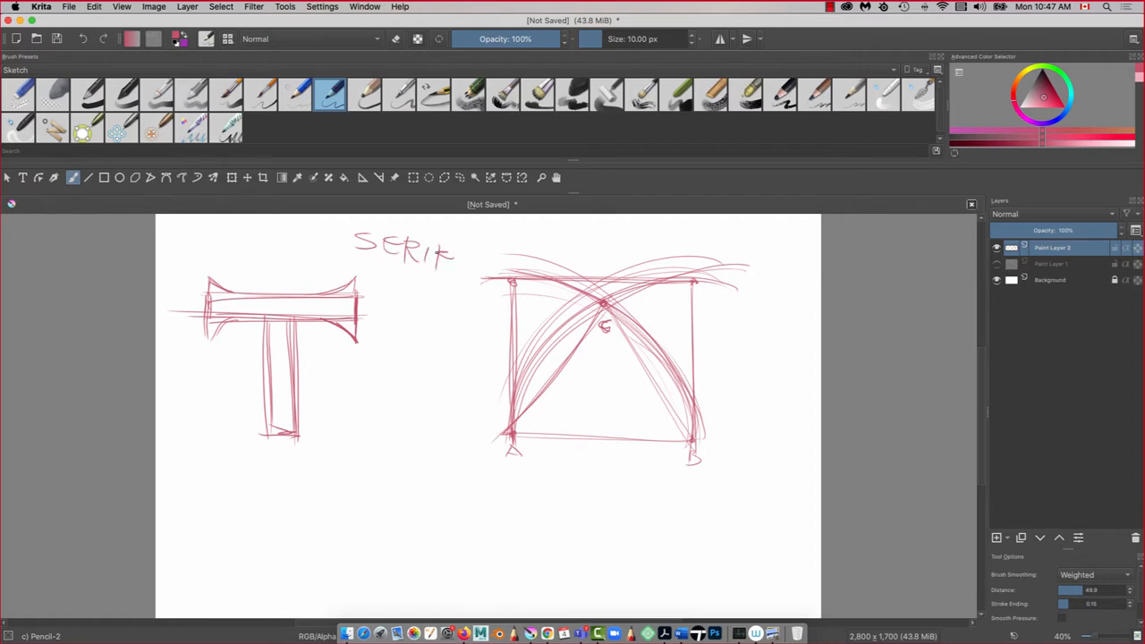
- With the c) Pencil-3 Large 4B brush, handwrite "ticks" beneath the SERIF label
click(374, 98)
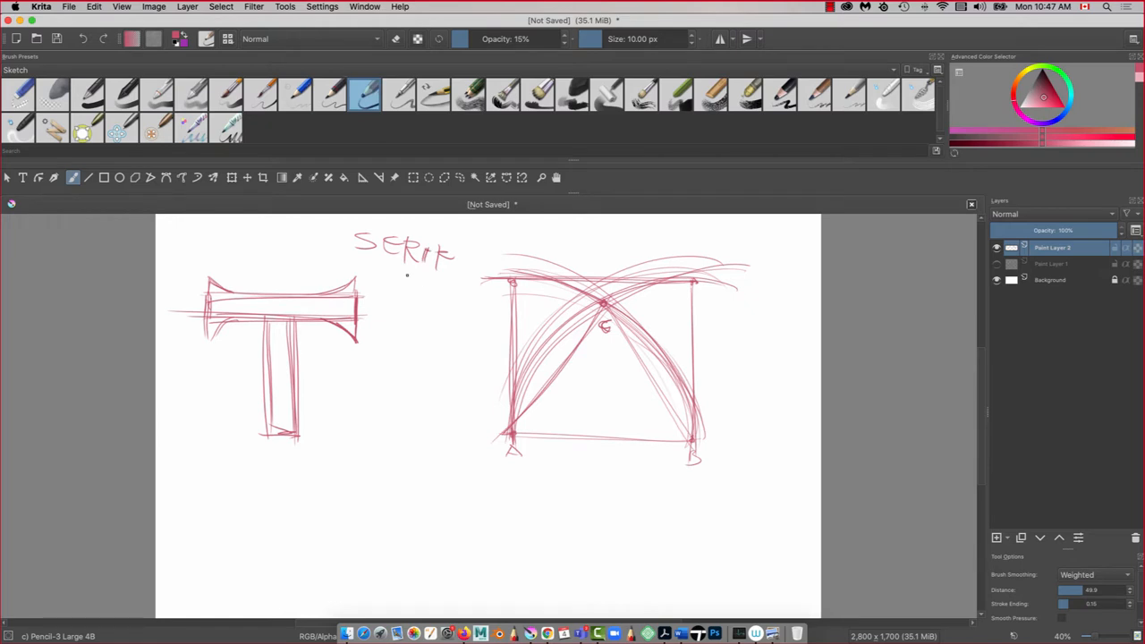
mouse_move(407, 272)
mouse_down()
mouse_move(409, 295)
mouse_move(422, 283)
mouse_up()
drag(418, 281, 421, 294)
- Darken the T's stem and add curved serifs with a flat baseline at its foot
mouse_move(288, 324)
mouse_down()
mouse_move(320, 437)
mouse_move(311, 431)
mouse_move(322, 434)
mouse_move(238, 436)
mouse_up()
drag(318, 439, 213, 445)
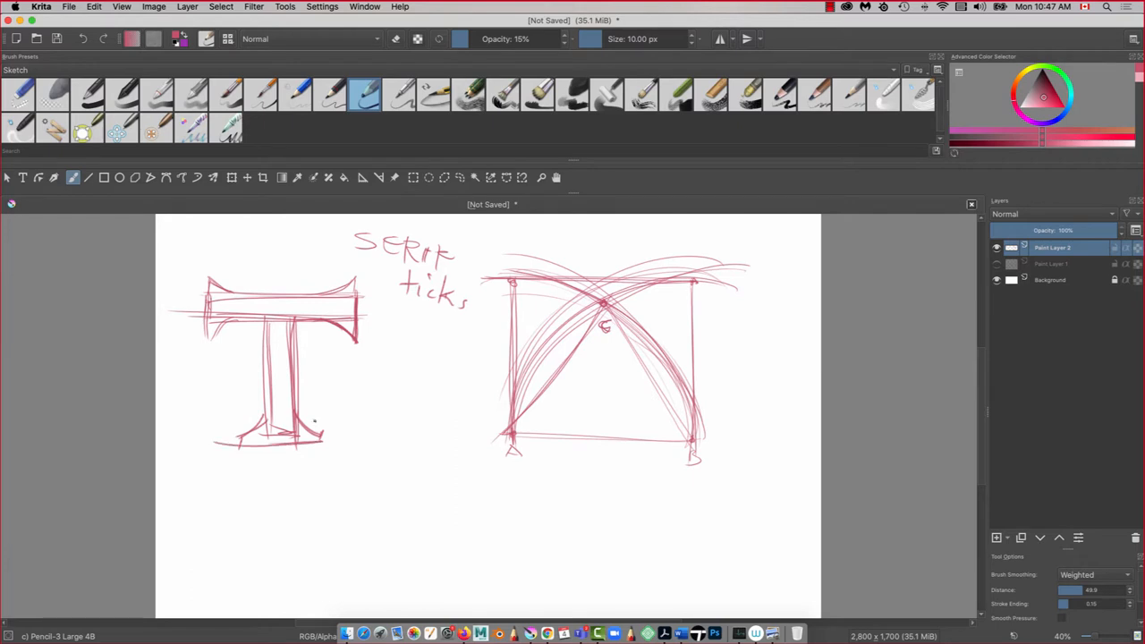
drag(296, 419, 320, 435)
mouse_move(262, 412)
mouse_down()
mouse_move(263, 450)
mouse_move(225, 438)
mouse_move(326, 440)
mouse_up()
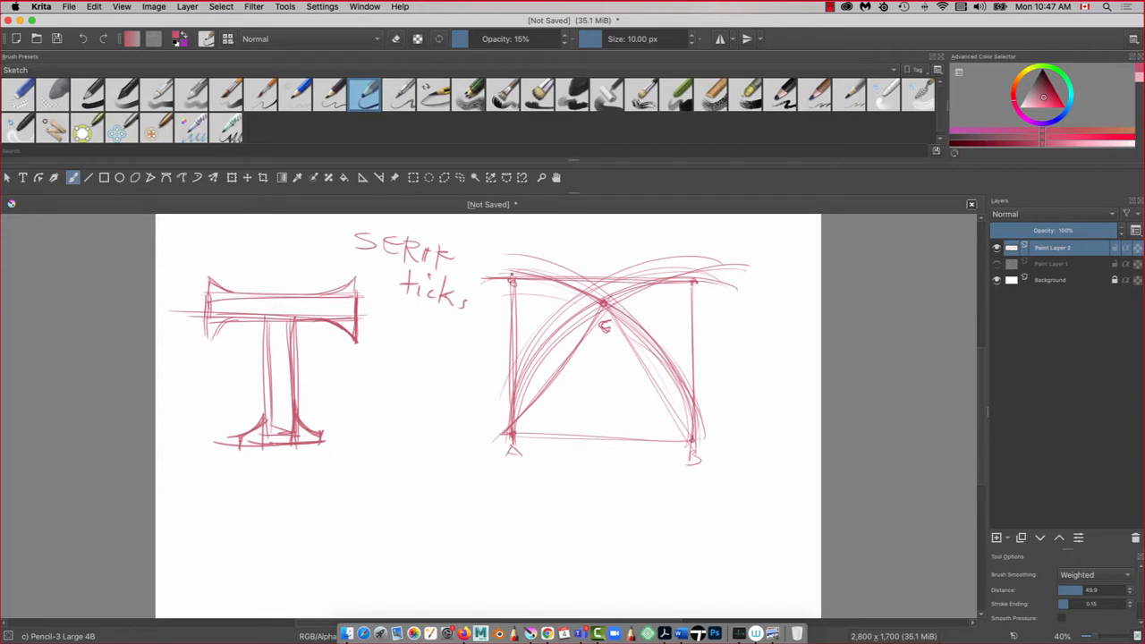
- Darken the square's left side and draw its two diagonals plus vertical and horizontal centre lines
mouse_move(511, 275)
mouse_down()
mouse_move(526, 443)
mouse_move(516, 393)
mouse_up()
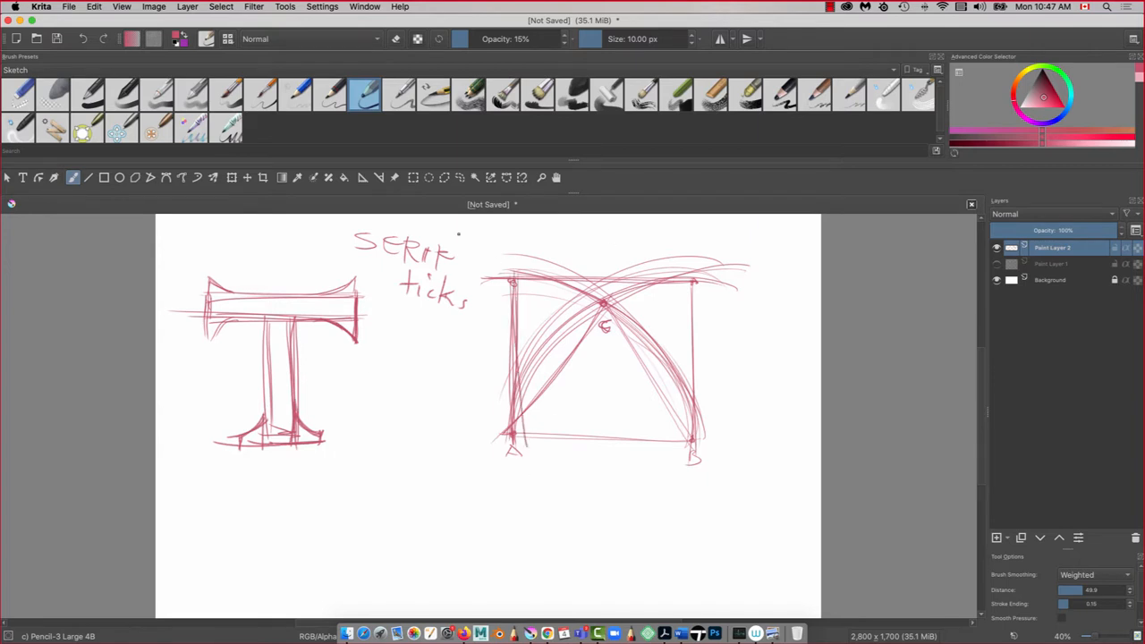
mouse_move(461, 240)
mouse_down()
mouse_move(706, 451)
mouse_move(497, 270)
mouse_up()
mouse_move(701, 266)
mouse_down()
mouse_move(531, 422)
mouse_move(525, 443)
mouse_move(706, 279)
mouse_move(480, 461)
mouse_up()
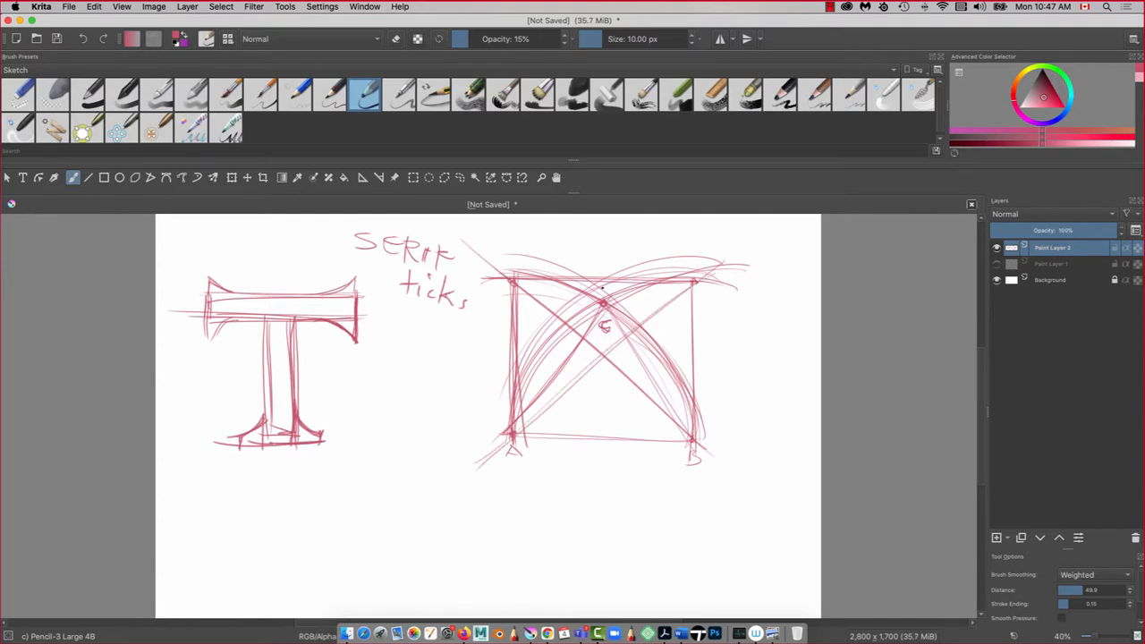
mouse_move(602, 273)
mouse_down()
mouse_move(606, 435)
mouse_move(618, 454)
mouse_move(601, 475)
mouse_up()
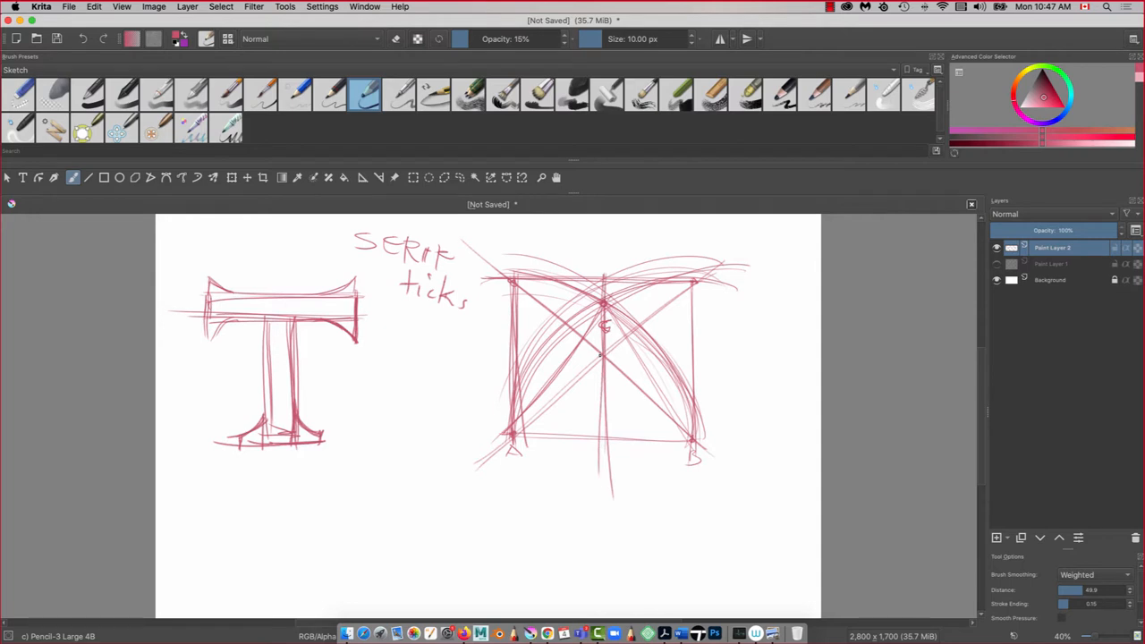
mouse_move(701, 362)
mouse_down()
mouse_move(483, 356)
mouse_move(724, 362)
mouse_up()
drag(487, 356, 707, 363)
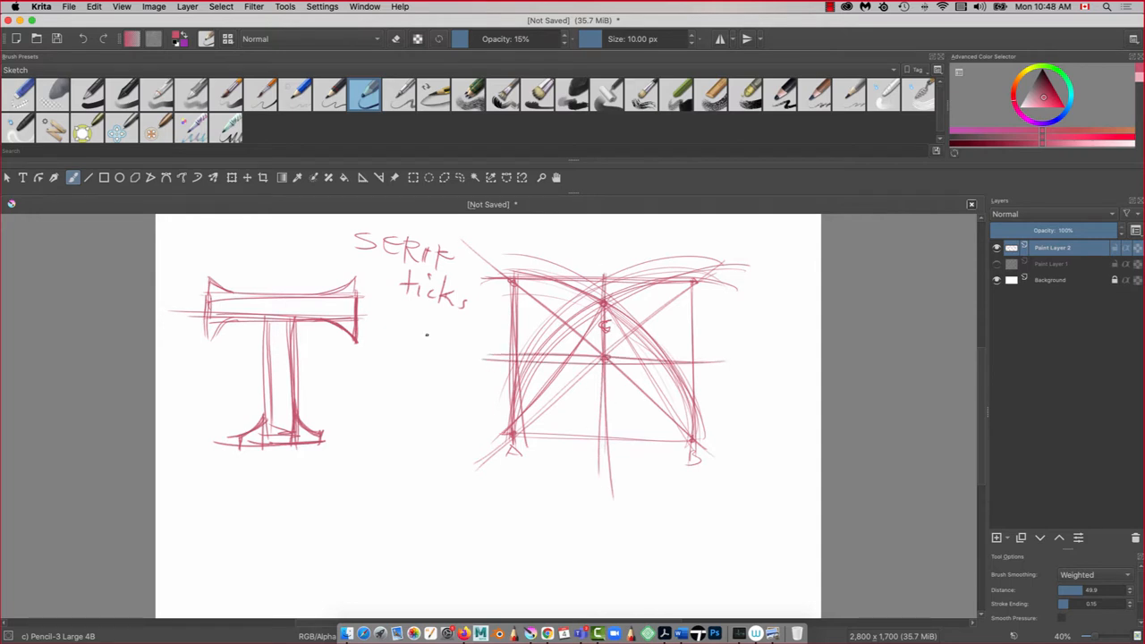
- In green, mark division ticks along the diagonals and connect them into two concentric inner squares
click(1058, 74)
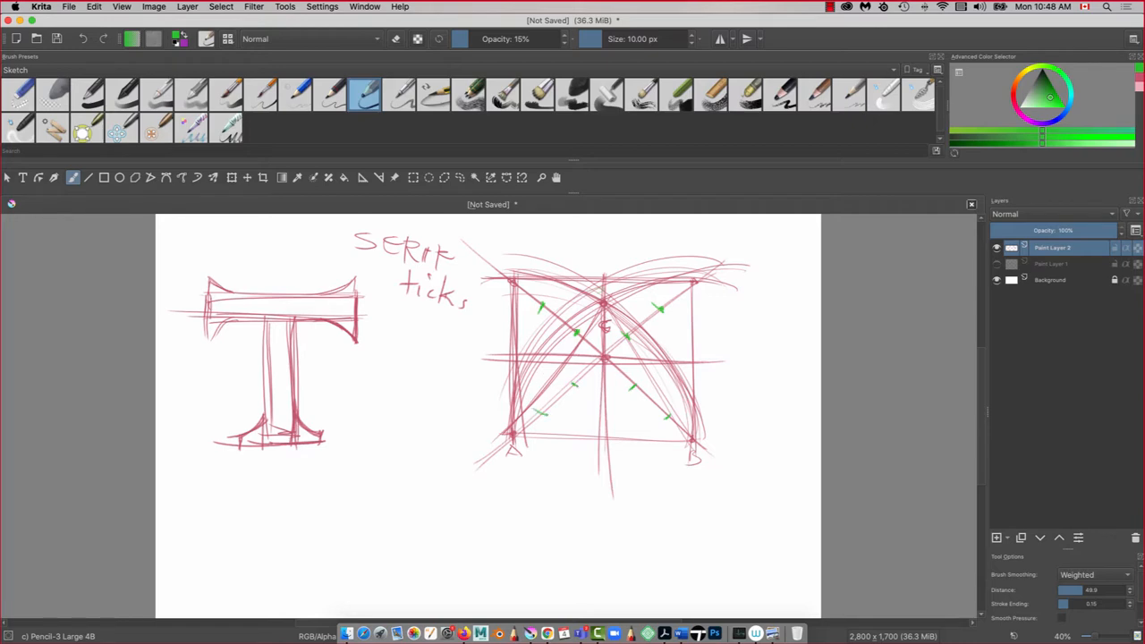
drag(574, 336, 578, 387)
drag(630, 333, 631, 401)
mouse_move(585, 334)
mouse_down()
mouse_move(630, 333)
mouse_move(563, 332)
mouse_up()
mouse_move(572, 381)
mouse_down()
mouse_move(635, 381)
mouse_move(569, 388)
mouse_up()
drag(660, 309, 664, 410)
mouse_move(542, 306)
mouse_down()
mouse_move(666, 304)
mouse_move(542, 305)
mouse_move(535, 399)
mouse_up()
mouse_move(667, 415)
mouse_down()
mouse_move(531, 413)
mouse_move(644, 413)
mouse_up()
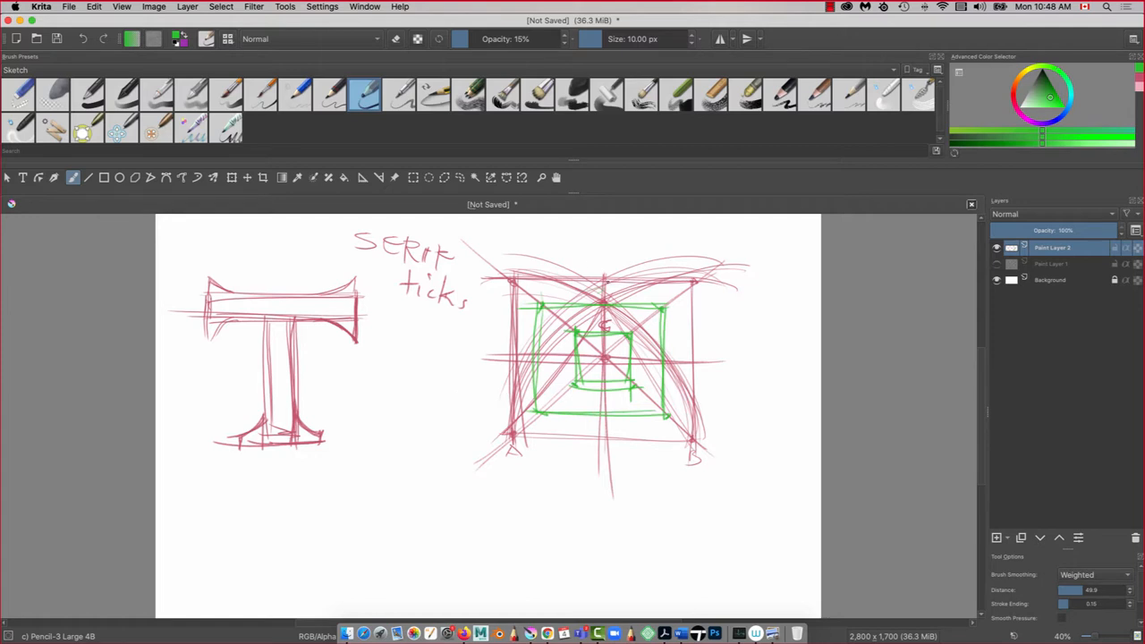
- Sketch a green circle through the larger inner square's corners, reaching the midpoints of the outer square's sides
mouse_move(542, 306)
mouse_down()
mouse_move(597, 282)
mouse_move(511, 349)
mouse_move(519, 360)
mouse_move(594, 283)
mouse_up()
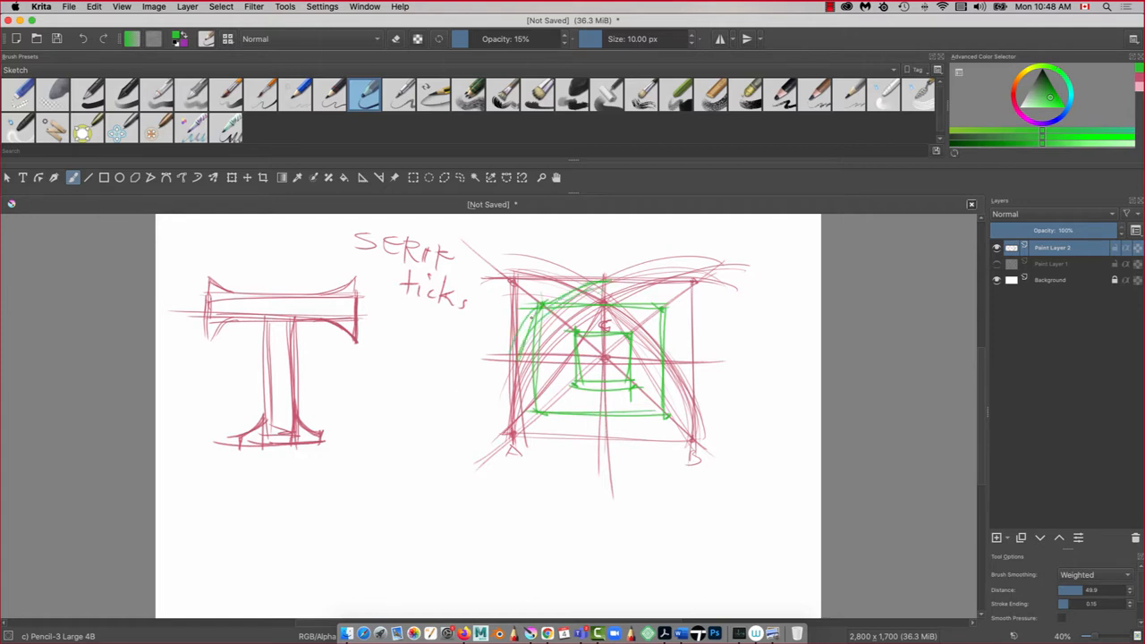
drag(502, 340, 567, 288)
mouse_move(522, 367)
mouse_down()
mouse_move(564, 290)
mouse_move(607, 286)
mouse_move(662, 315)
mouse_up()
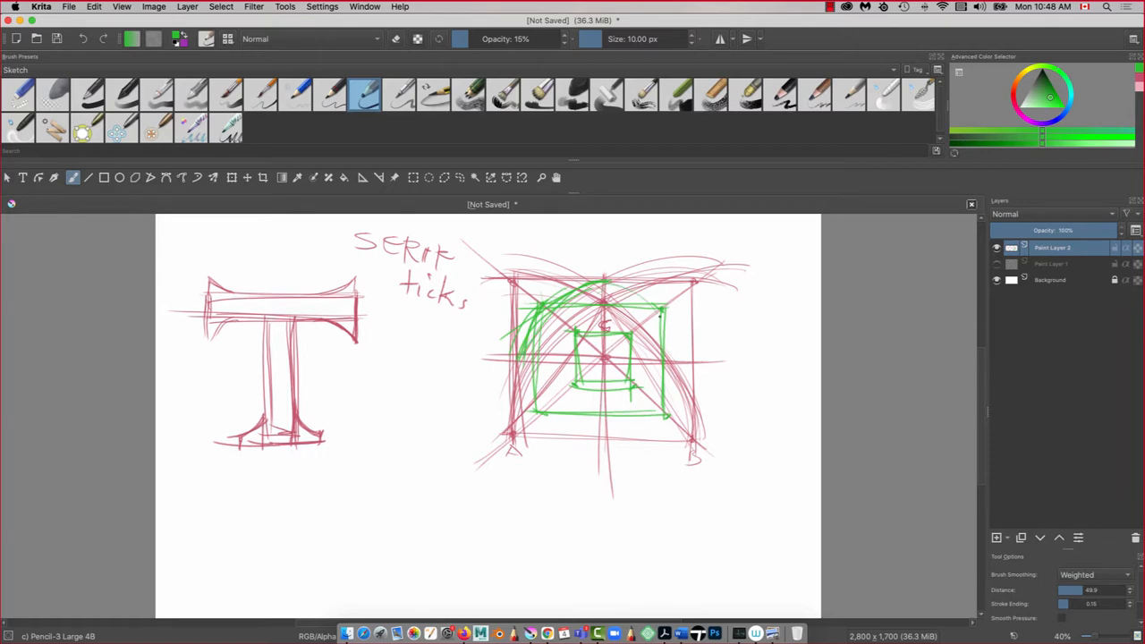
drag(614, 284, 701, 360)
drag(663, 311, 689, 336)
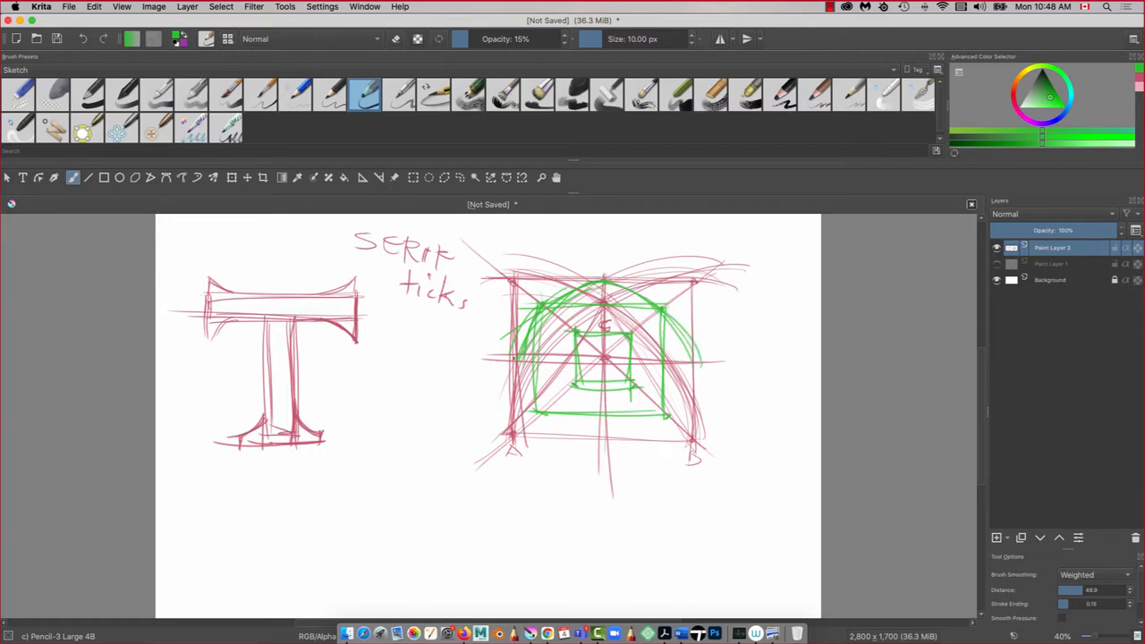
mouse_move(521, 376)
mouse_down()
mouse_move(560, 420)
mouse_move(610, 437)
mouse_up()
mouse_move(534, 404)
mouse_down()
mouse_move(611, 435)
mouse_move(694, 367)
mouse_up()
drag(592, 442, 692, 374)
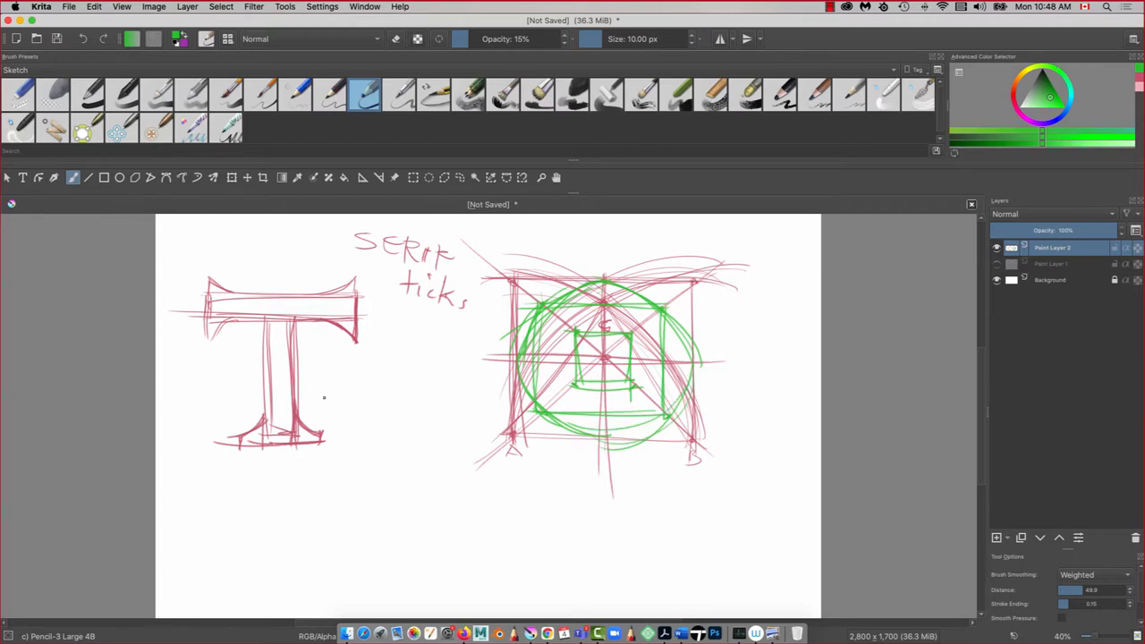
- Sketch a small green square divided in four with an inscribed circle at the right serif of the T's foot
drag(321, 386, 322, 435)
mouse_move(299, 412)
mouse_down()
mouse_move(356, 412)
mouse_move(354, 388)
mouse_move(343, 436)
mouse_move(355, 430)
mouse_up()
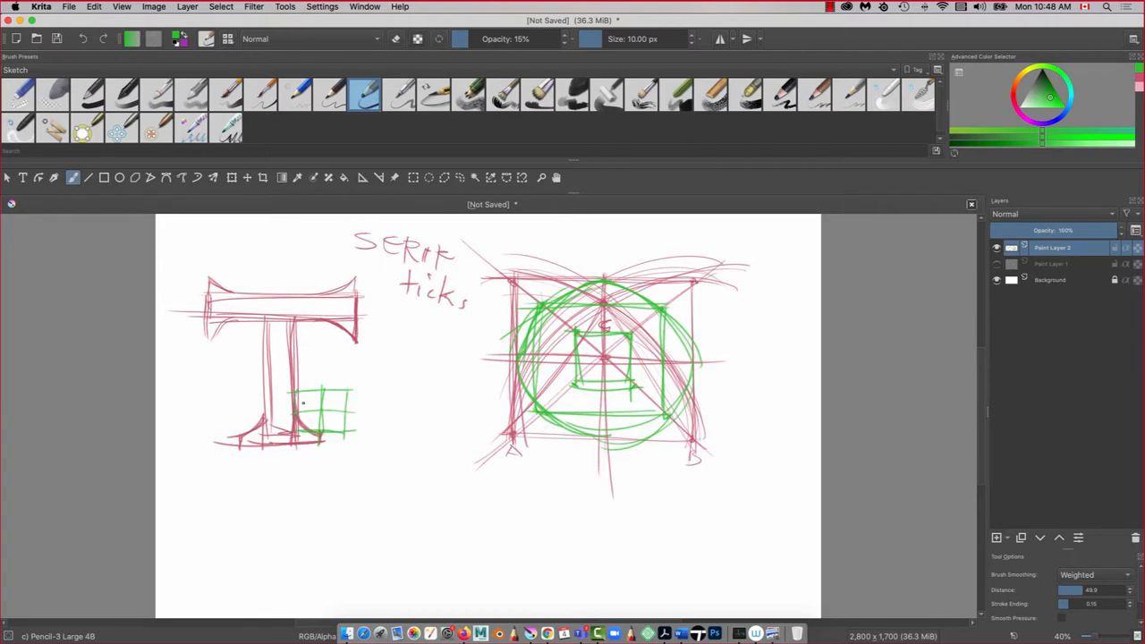
drag(329, 391, 335, 432)
drag(317, 391, 300, 417)
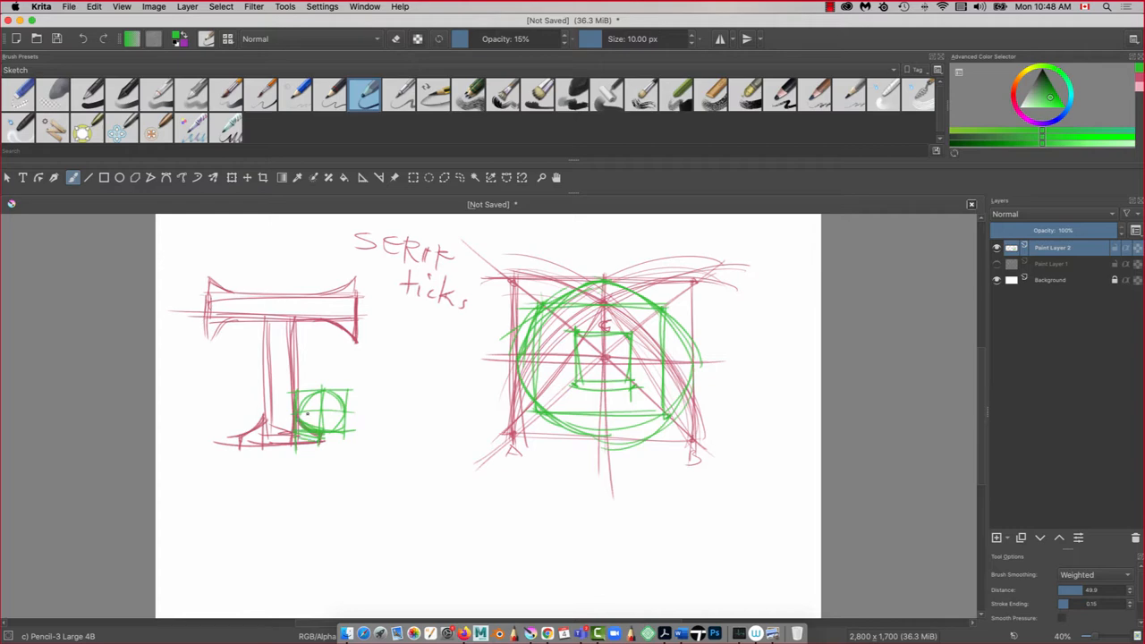
- Sketch a tilted green rectangle with overshooting construction lines below and between the T and the square
mouse_move(518, 492)
mouse_down()
mouse_move(490, 480)
mouse_move(560, 511)
mouse_move(402, 443)
mouse_up()
mouse_move(558, 501)
mouse_down()
mouse_move(512, 570)
mouse_move(366, 464)
mouse_up()
drag(417, 425, 378, 501)
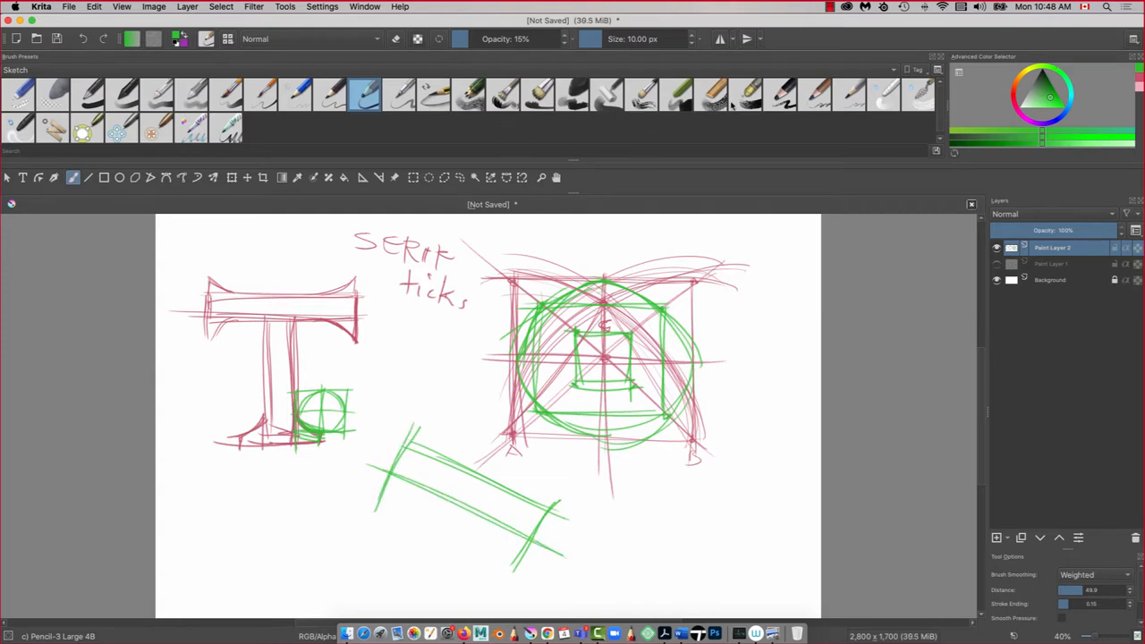
- Choose the h) Charcoal pencil large brush, hide Paint Layer 2, add a new paint layer and set the colour to dark red
click(780, 94)
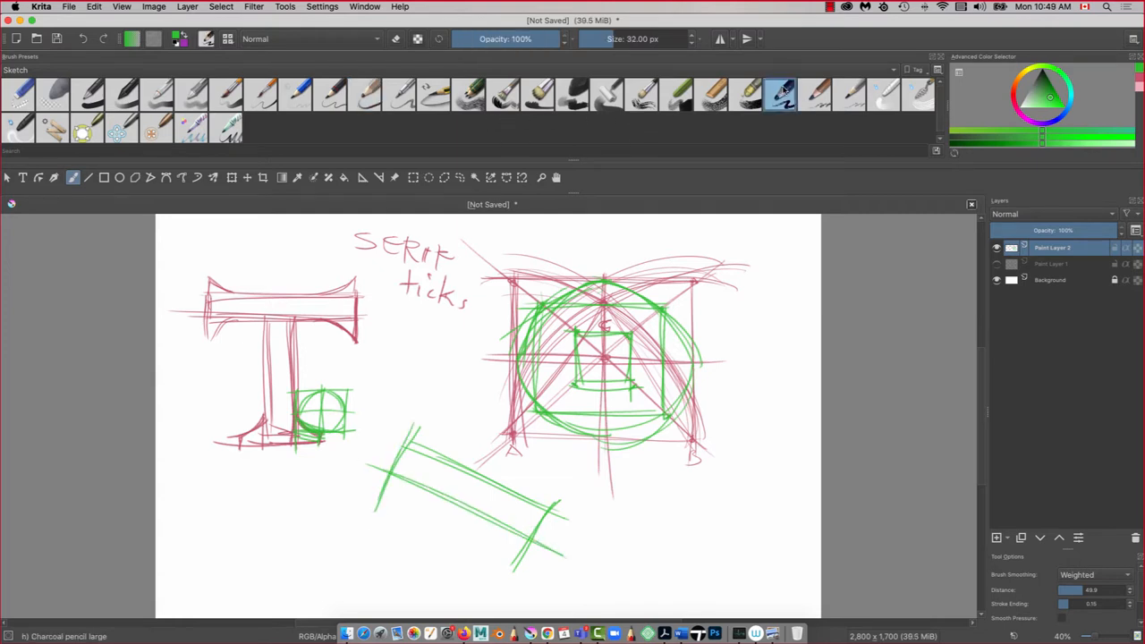
click(996, 248)
click(996, 538)
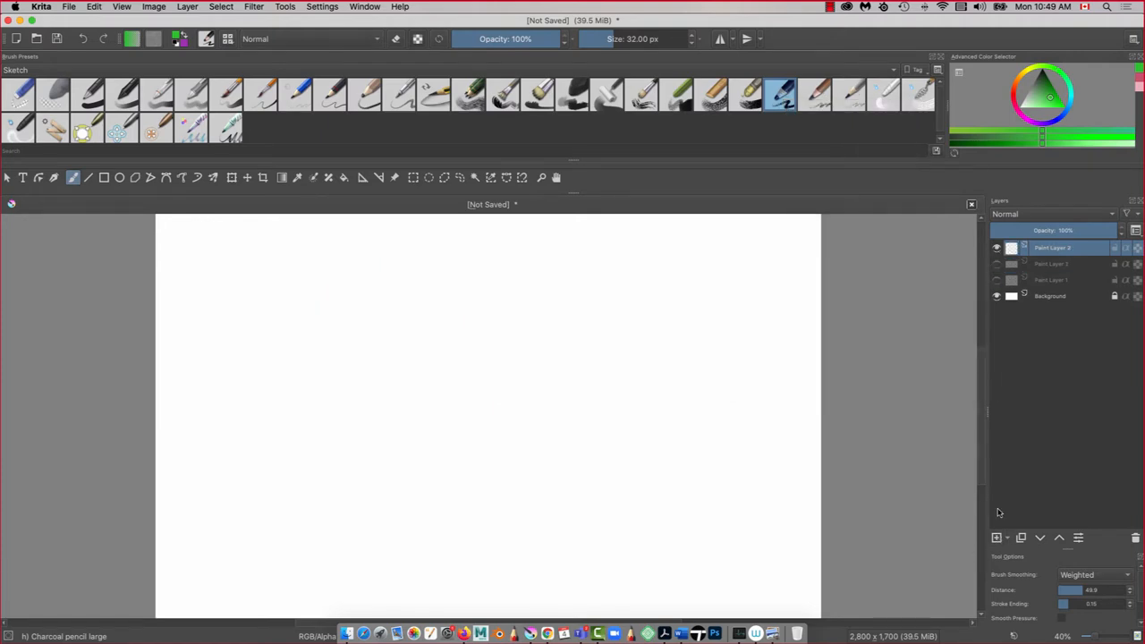
click(1015, 95)
click(1052, 92)
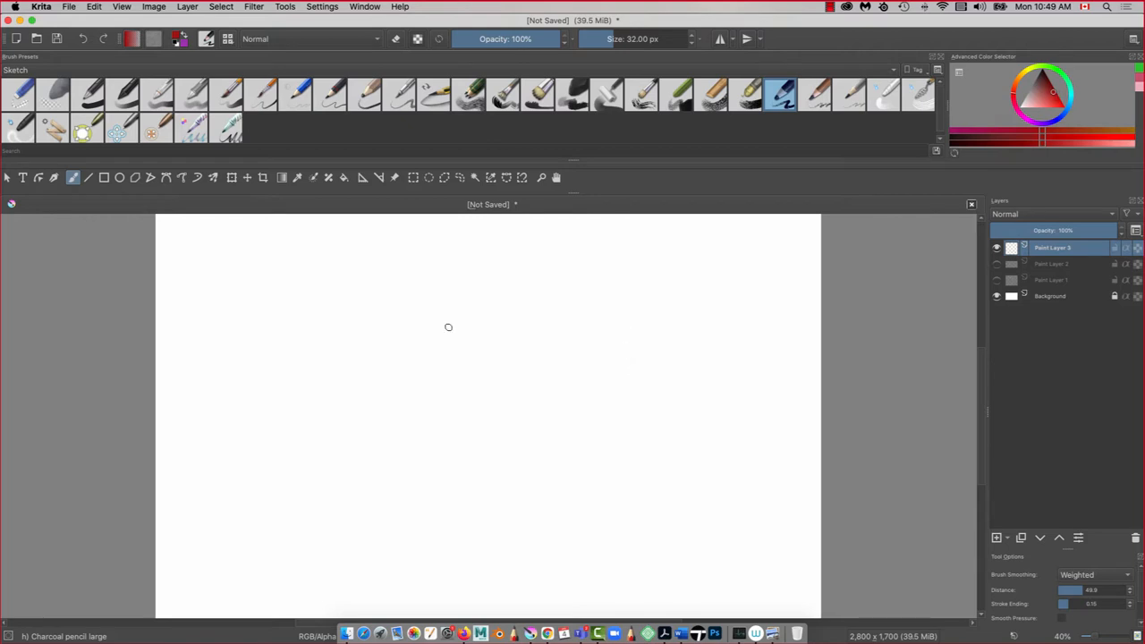
- Sketch a flat-topped letter A with a slanted left leg, doubled vertical right leg, crossbar and marked feet
mouse_move(391, 278)
mouse_down()
mouse_move(385, 418)
mouse_move(390, 295)
mouse_move(374, 284)
mouse_move(400, 283)
mouse_move(299, 437)
mouse_up()
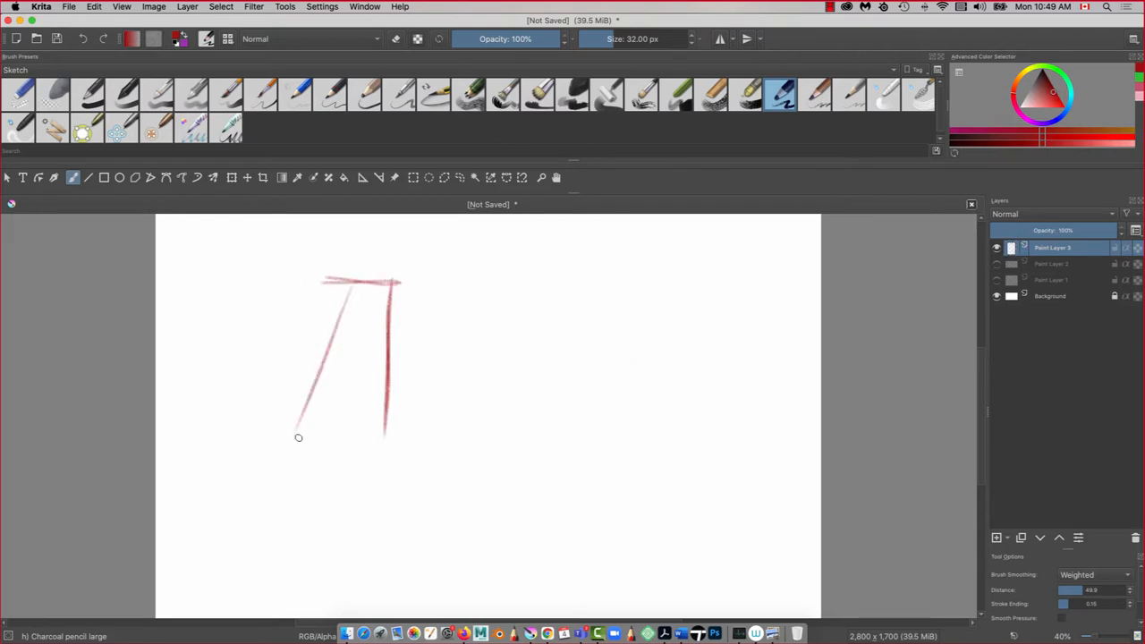
drag(351, 286, 298, 431)
mouse_move(393, 347)
mouse_down()
mouse_move(302, 341)
mouse_move(319, 348)
mouse_up()
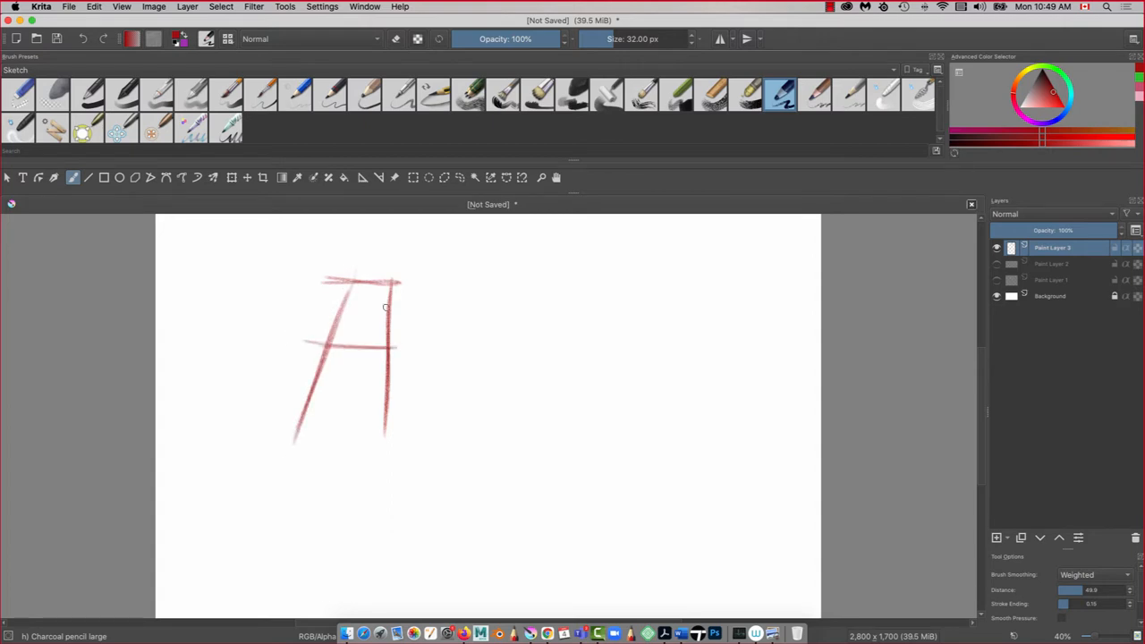
mouse_move(388, 280)
mouse_down()
mouse_move(377, 438)
mouse_move(389, 421)
mouse_up()
mouse_move(345, 288)
mouse_down()
mouse_move(288, 433)
mouse_move(306, 429)
mouse_up()
drag(388, 426, 381, 436)
drag(385, 281, 376, 431)
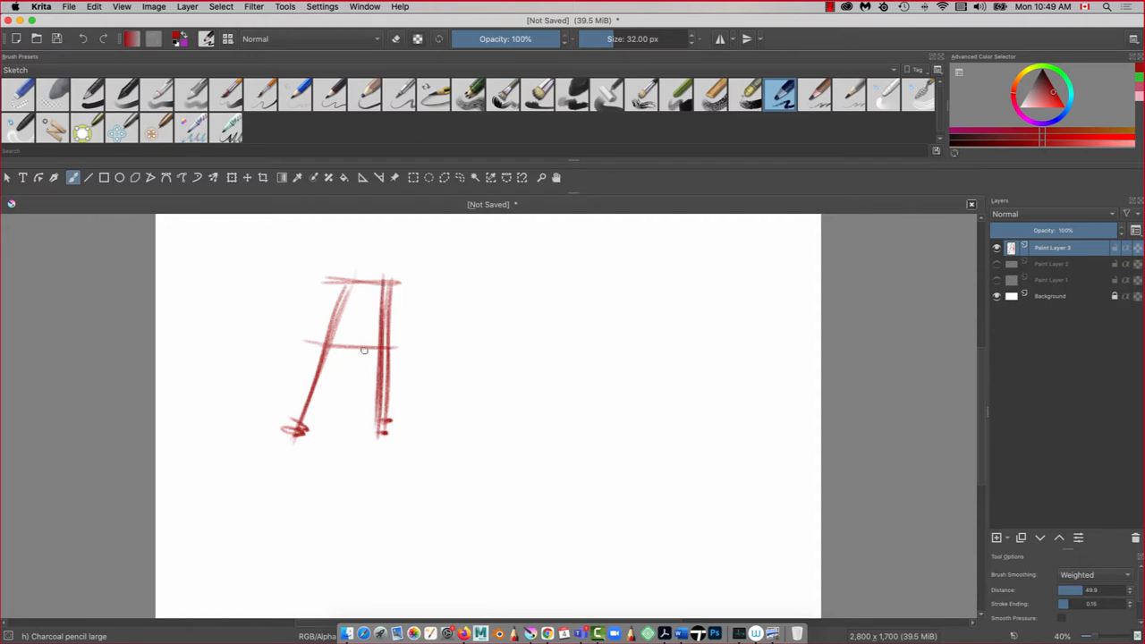
drag(389, 351, 319, 352)
- Sketch a second flat-topped A on the right of the canvas and extend a horizontal guide through its crossbar
drag(643, 302, 637, 442)
mouse_move(644, 301)
mouse_down()
mouse_move(587, 292)
mouse_move(534, 451)
mouse_up()
drag(639, 365, 546, 374)
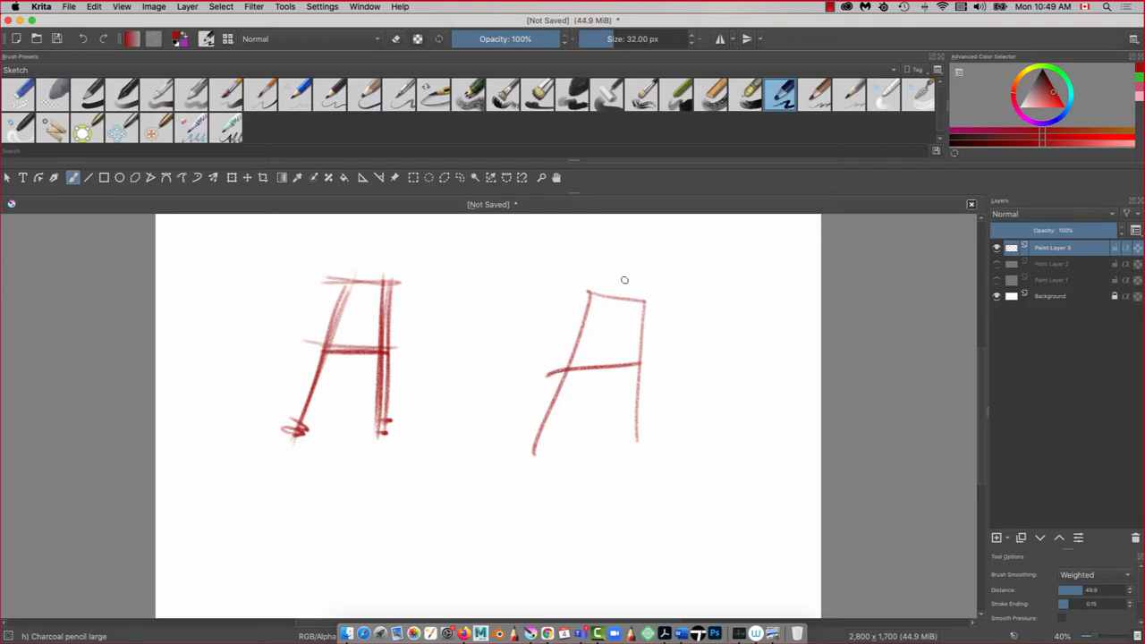
mouse_move(645, 304)
mouse_down()
mouse_move(588, 294)
mouse_move(640, 475)
mouse_up()
mouse_move(652, 366)
mouse_down()
mouse_move(748, 364)
mouse_move(502, 366)
mouse_move(799, 373)
mouse_up()
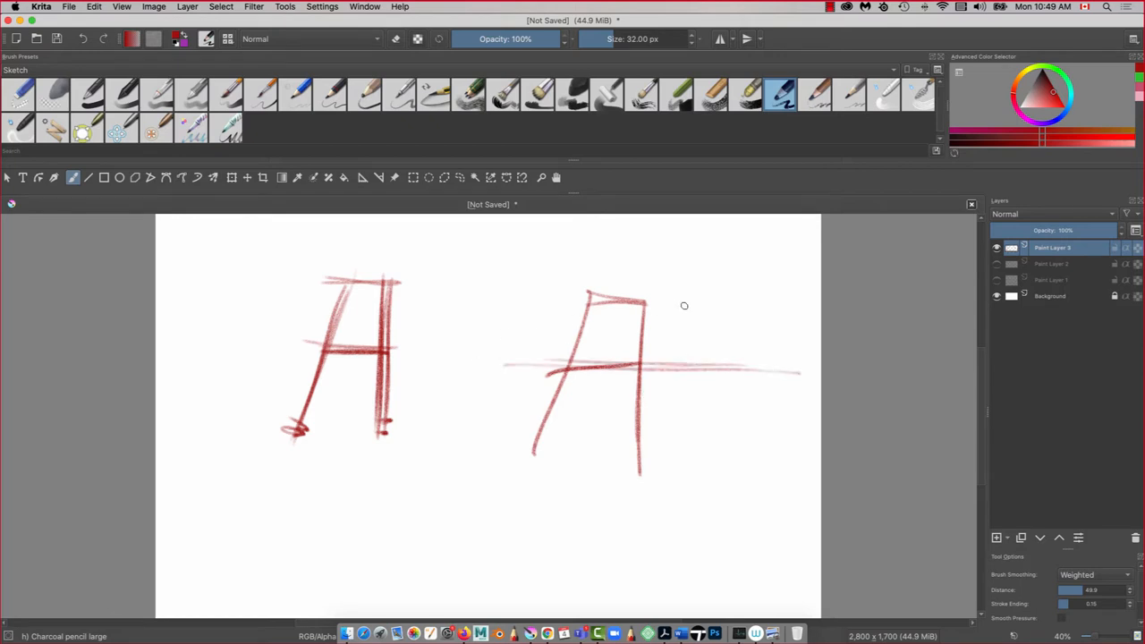
- Sketch a block letter B beside the second A, then mark the A's feet and reinforce its crossbar and right leg
mouse_move(684, 306)
mouse_down()
mouse_move(678, 501)
mouse_move(728, 310)
mouse_move(763, 474)
mouse_move(674, 483)
mouse_up()
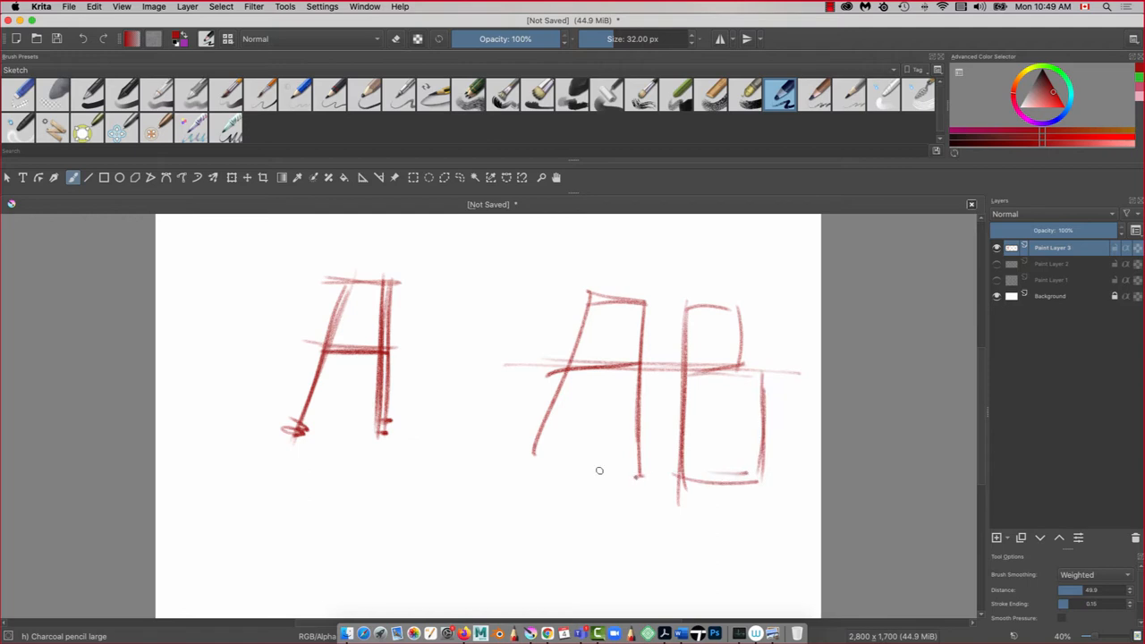
drag(540, 468, 528, 472)
drag(631, 373, 576, 371)
drag(640, 310, 639, 474)
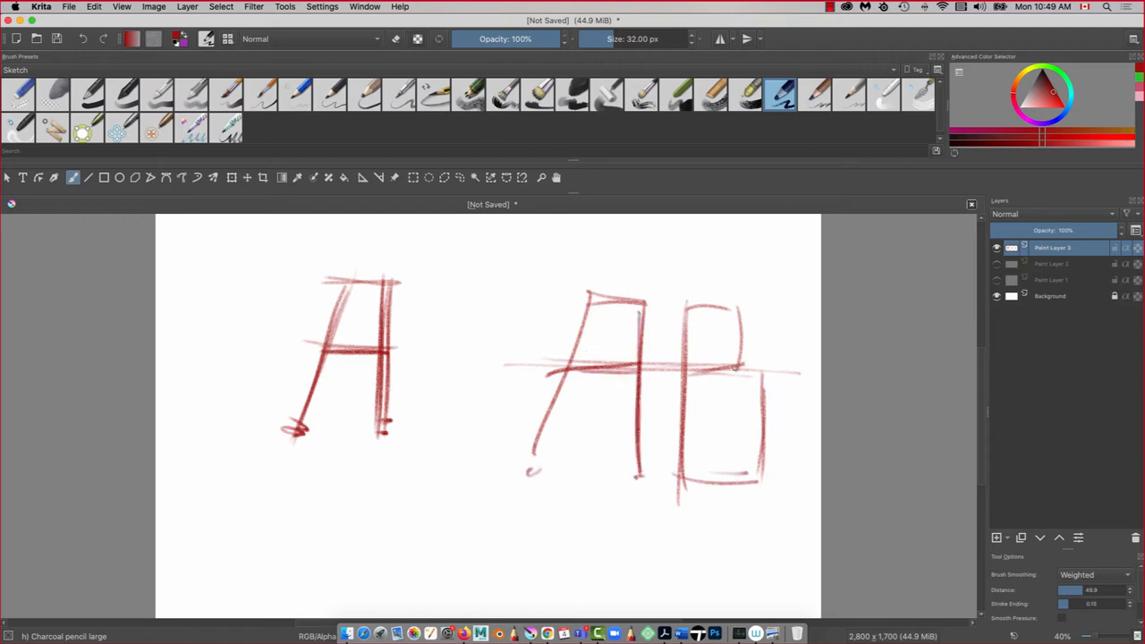
- Darken the tops and shared middle line of the A and B, and mark their lower ends
mouse_move(735, 367)
mouse_down()
mouse_move(664, 368)
mouse_move(774, 371)
mouse_up()
mouse_move(726, 369)
mouse_down()
mouse_move(540, 363)
mouse_move(637, 366)
mouse_up()
mouse_move(640, 308)
mouse_down()
mouse_move(625, 297)
mouse_move(746, 304)
mouse_move(681, 302)
mouse_up()
drag(646, 304, 580, 298)
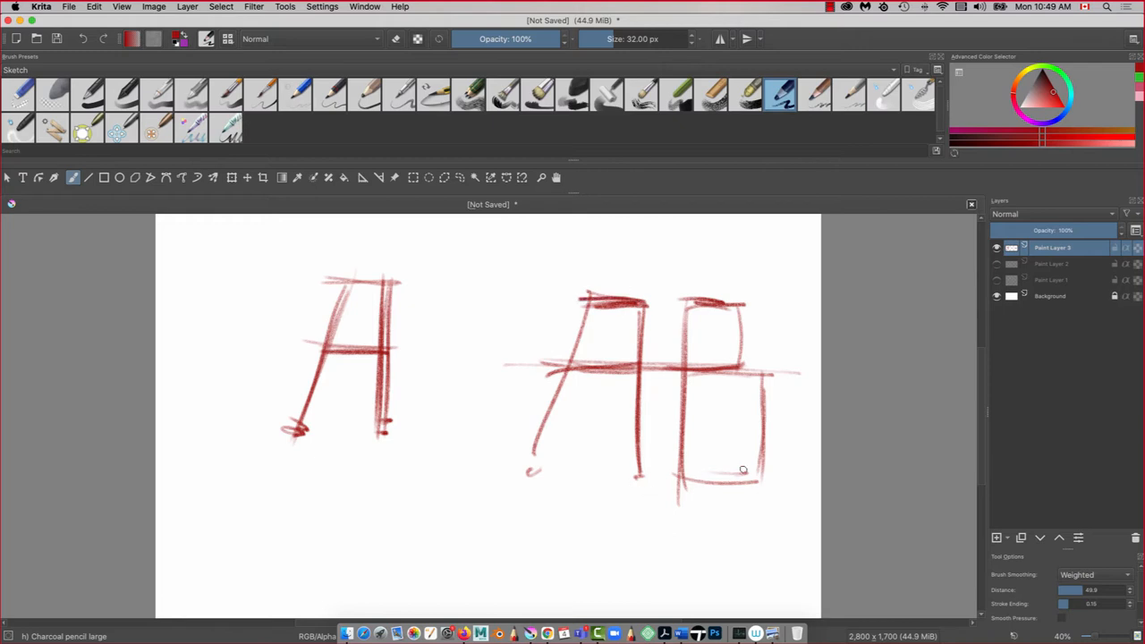
drag(762, 483, 724, 483)
drag(633, 476, 644, 480)
- Thicken the second A's legs and crossbar, draw a baseline under both letters and double the B's middle bar
mouse_move(631, 310)
mouse_down()
mouse_move(631, 487)
mouse_move(627, 472)
mouse_up()
drag(590, 315, 521, 472)
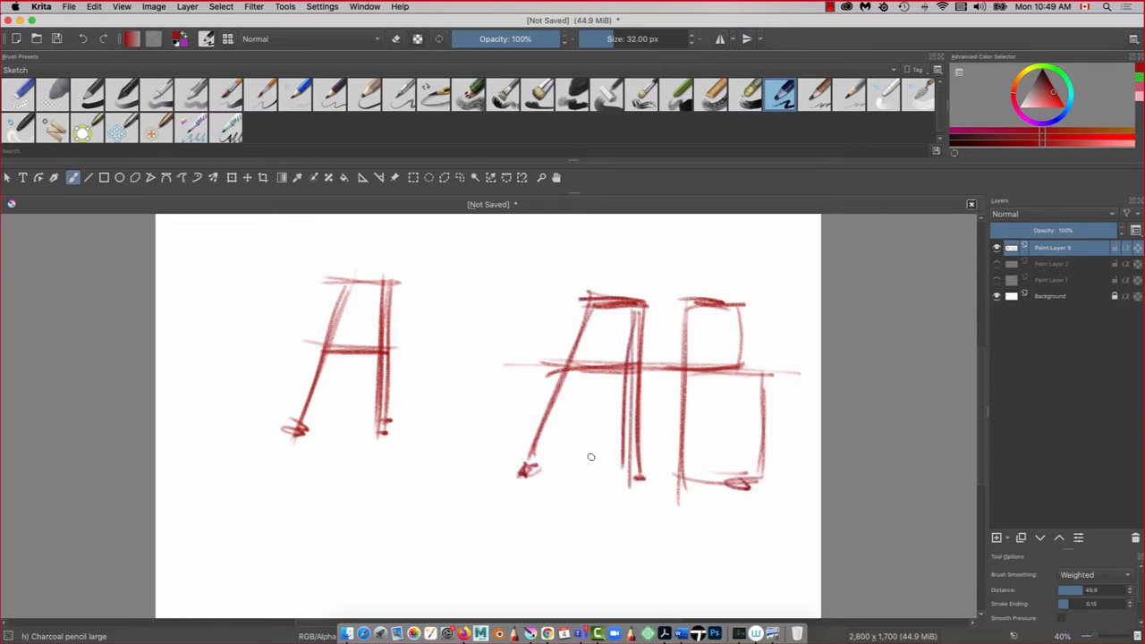
drag(795, 472, 426, 484)
mouse_move(598, 307)
mouse_down()
mouse_move(526, 485)
mouse_move(547, 434)
mouse_up()
drag(579, 365, 626, 363)
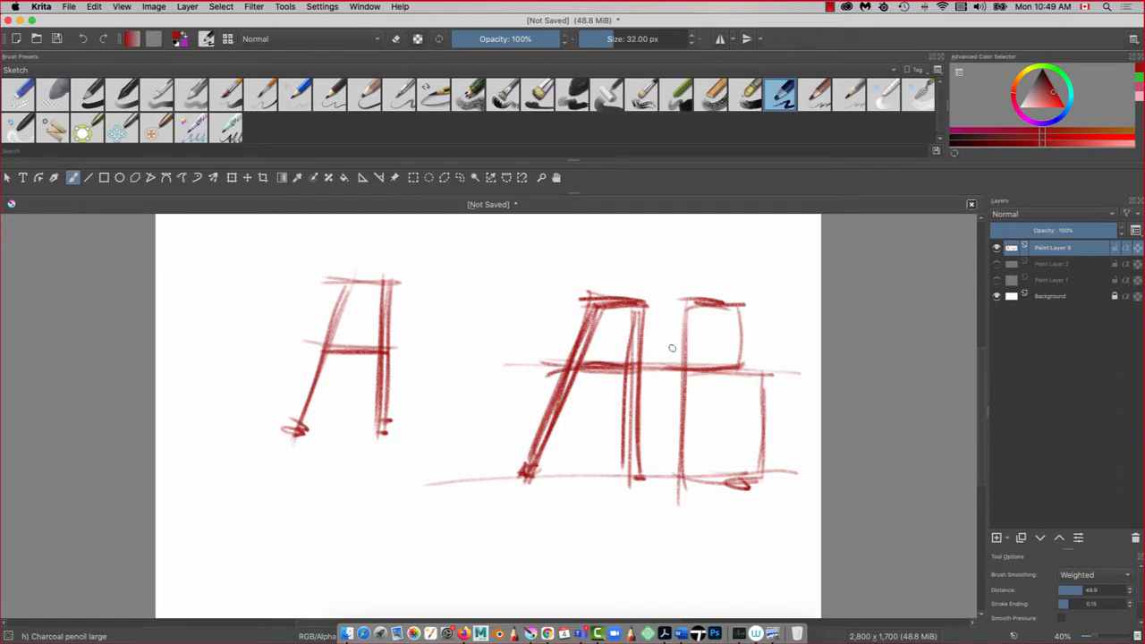
mouse_move(694, 379)
mouse_down()
mouse_move(767, 378)
mouse_move(667, 383)
mouse_move(556, 359)
mouse_up()
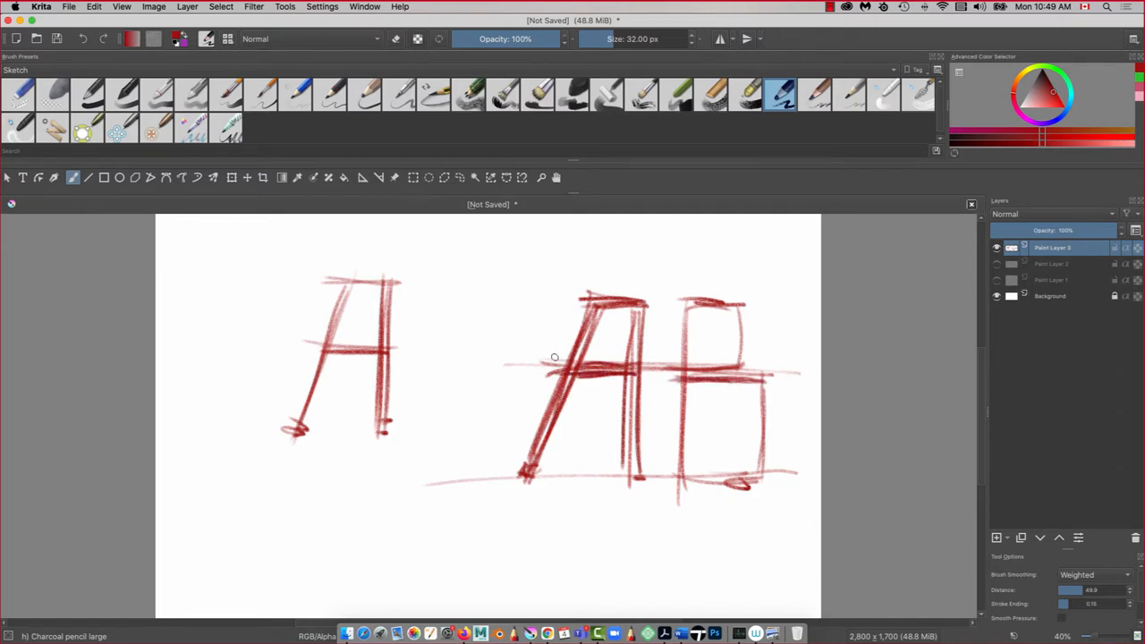
- Double the B's right-hand strokes, reinforce its stem and base, and darken the first A's top bar
mouse_move(734, 305)
mouse_down()
mouse_move(732, 377)
mouse_move(662, 380)
mouse_up()
drag(757, 368, 756, 492)
drag(696, 465, 775, 474)
drag(687, 365, 685, 483)
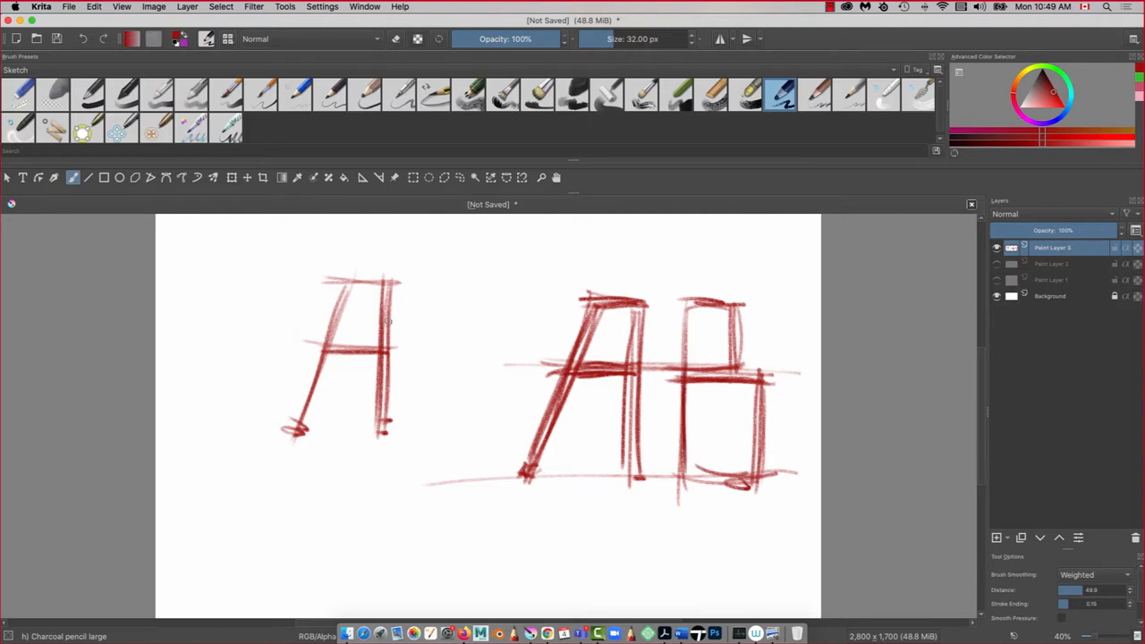
drag(323, 284, 385, 279)
- Hide Paint Layer 3 and add a new blank paint layer
scroll(286, 460, down, 3)
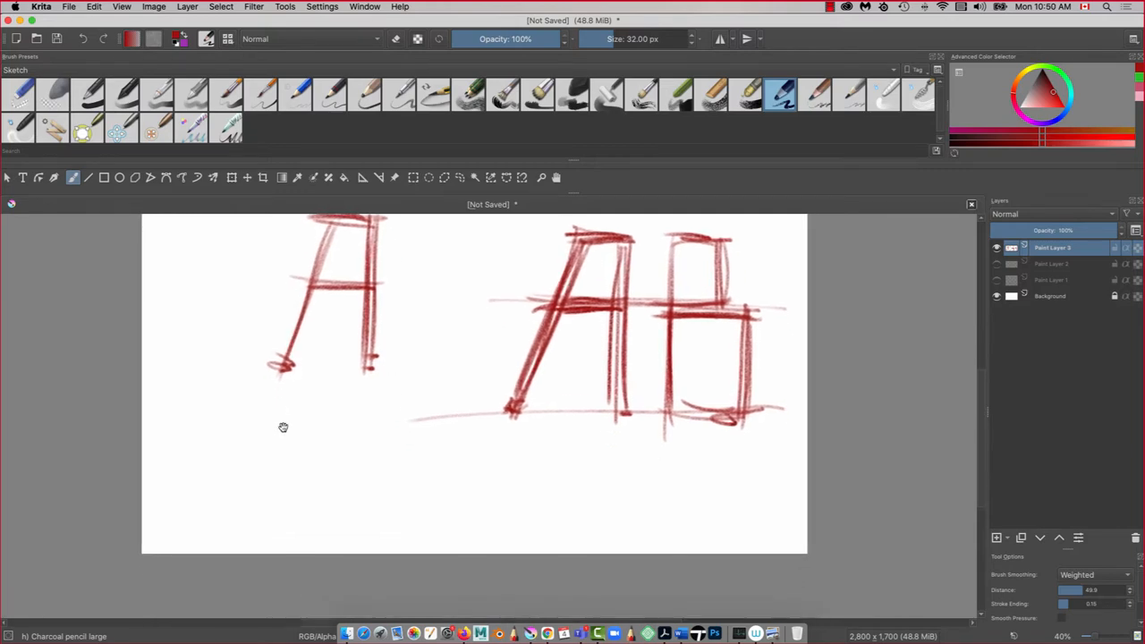
click(996, 247)
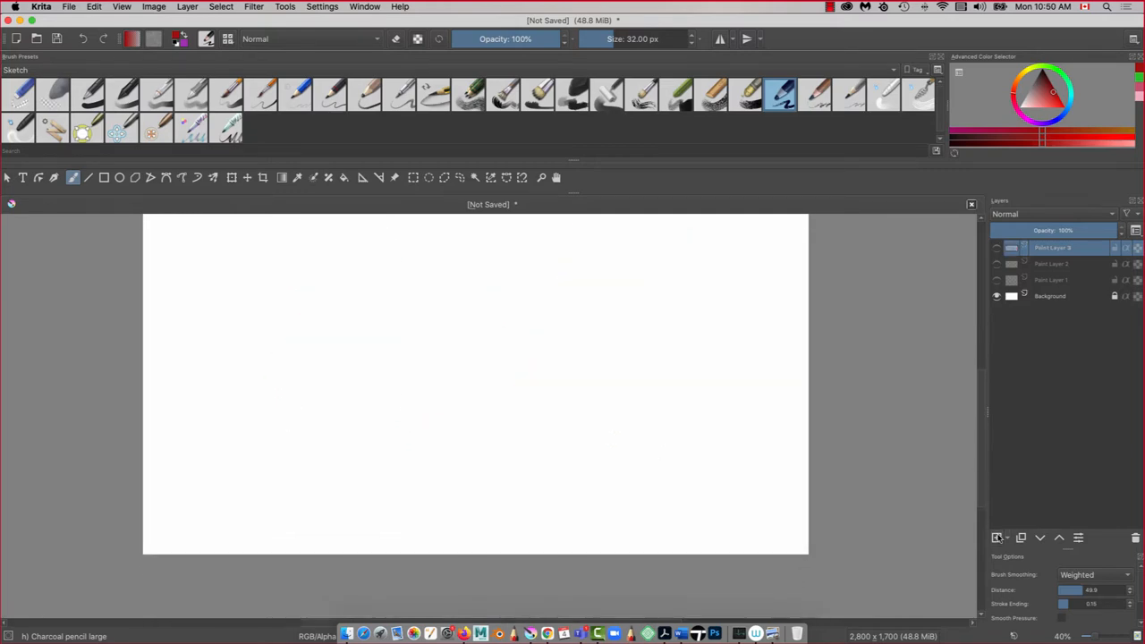
click(997, 538)
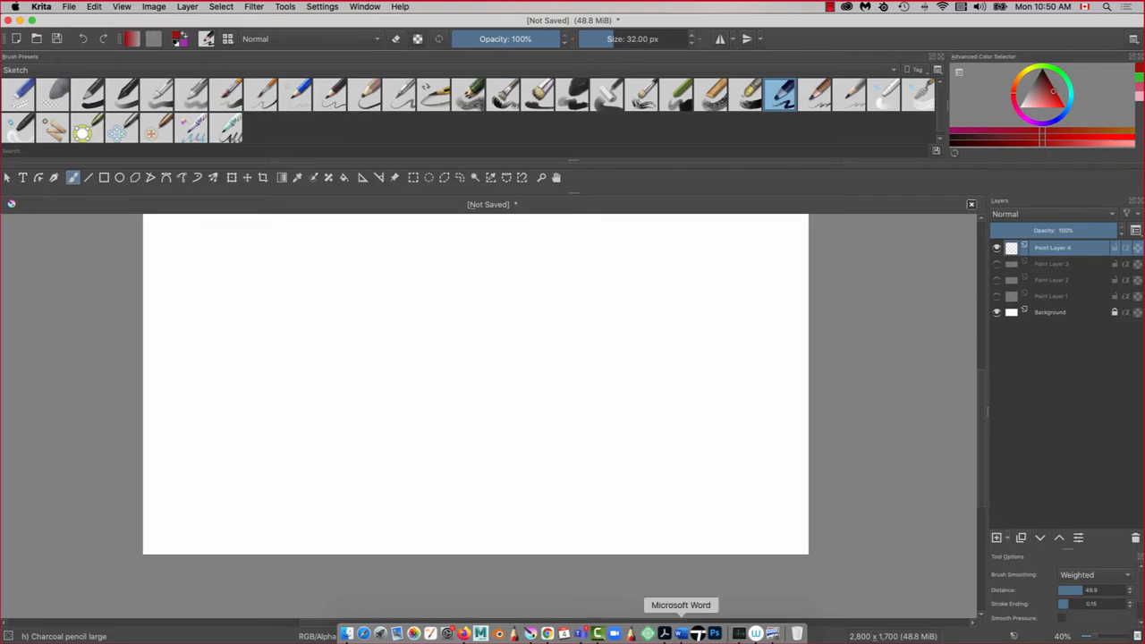
- Switch to Google Chrome and review the Applied Geometry activity drawings on the Gr10 Drawing Fundamentals page
click(465, 633)
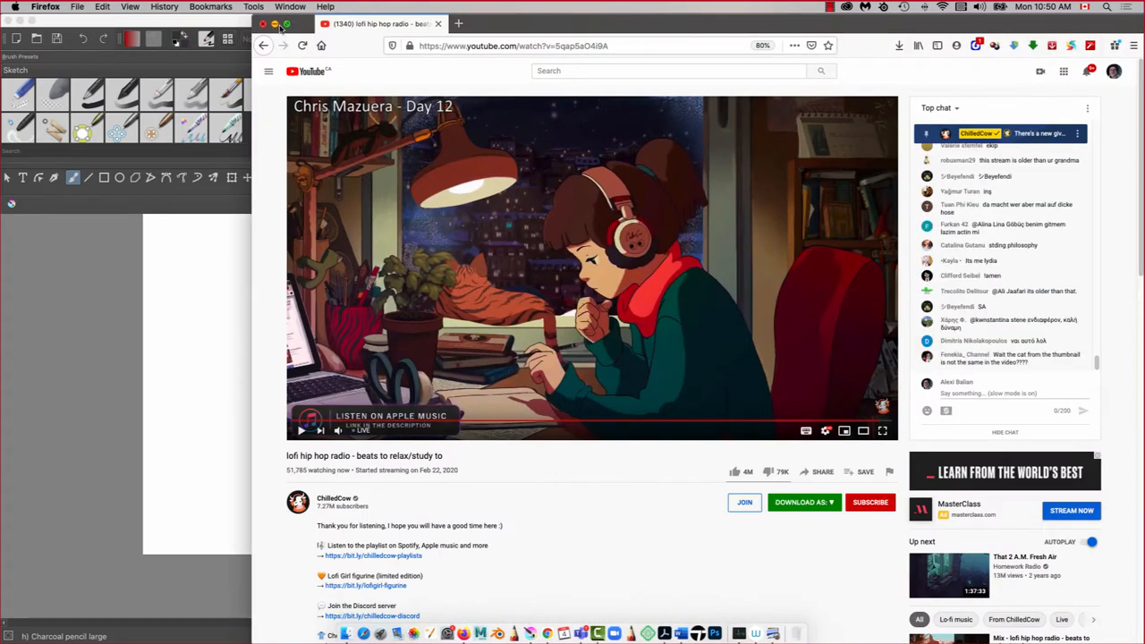
click(548, 633)
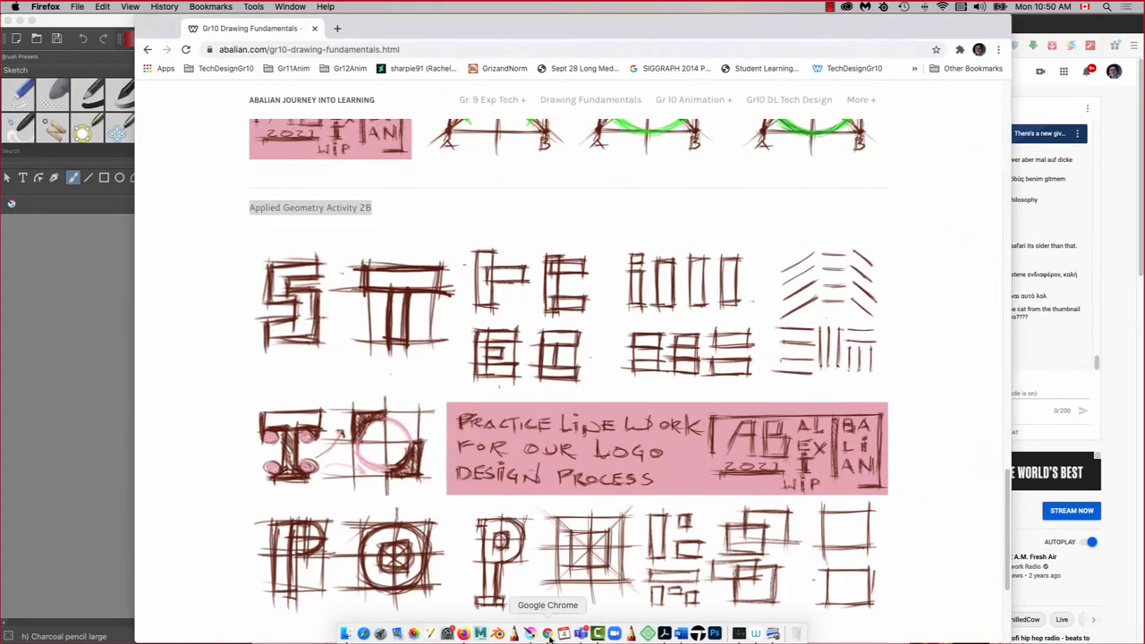
scroll(783, 273, down, 2)
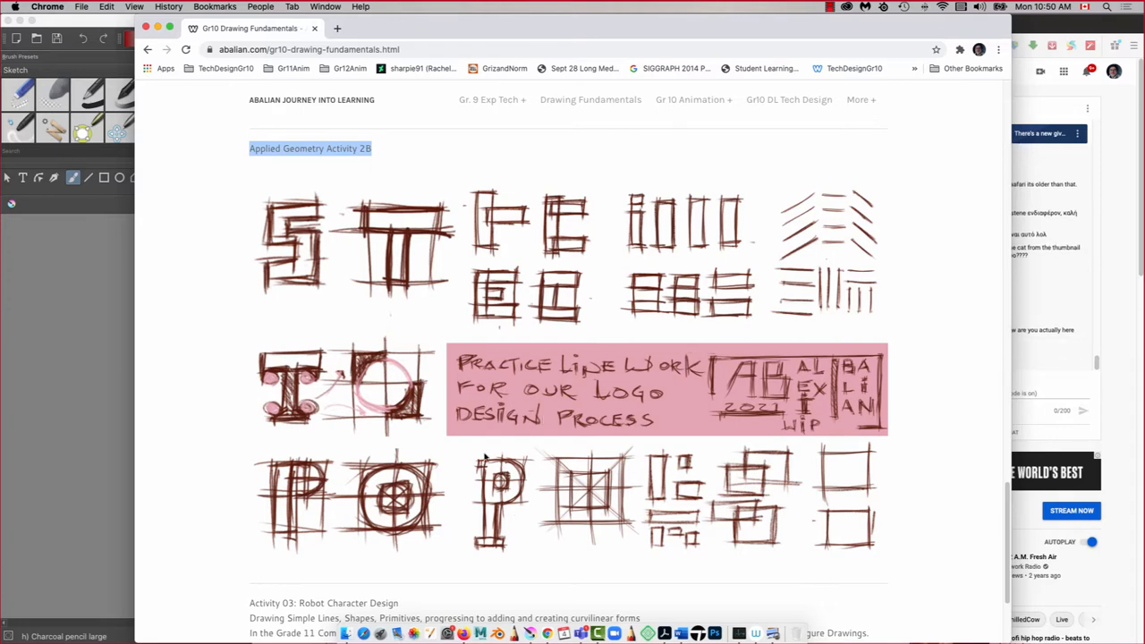
scroll(703, 427, up, 5)
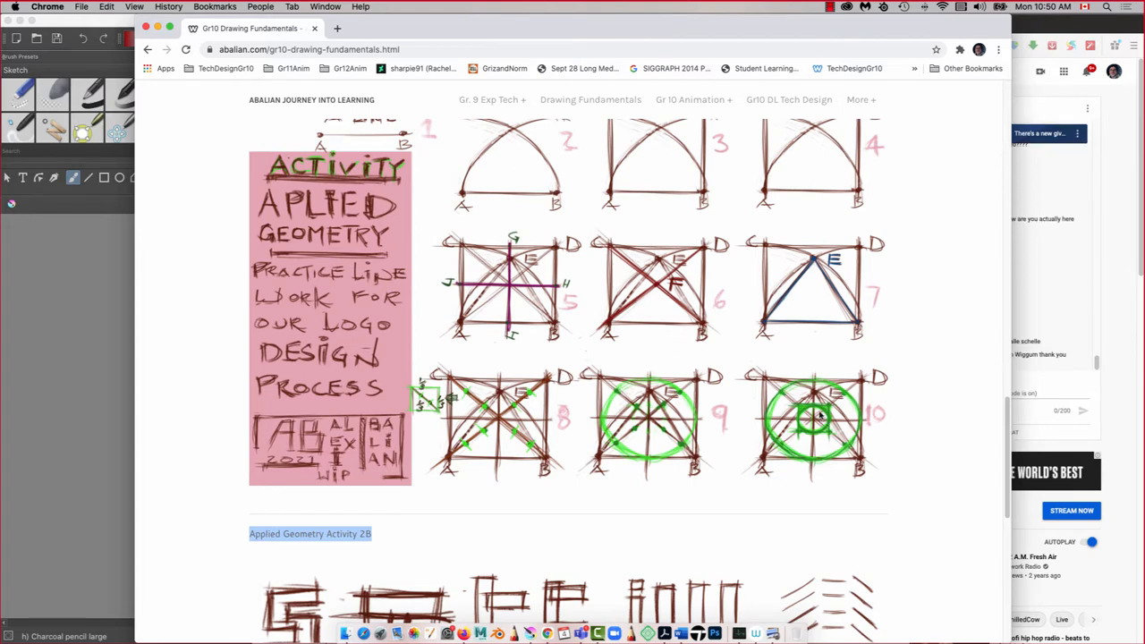
- Review the Applied Geometry Activity 2B line and letter drawings further down the Gr10 Drawing Fundamentals page
scroll(650, 447, down, 3)
scroll(649, 447, down, 5)
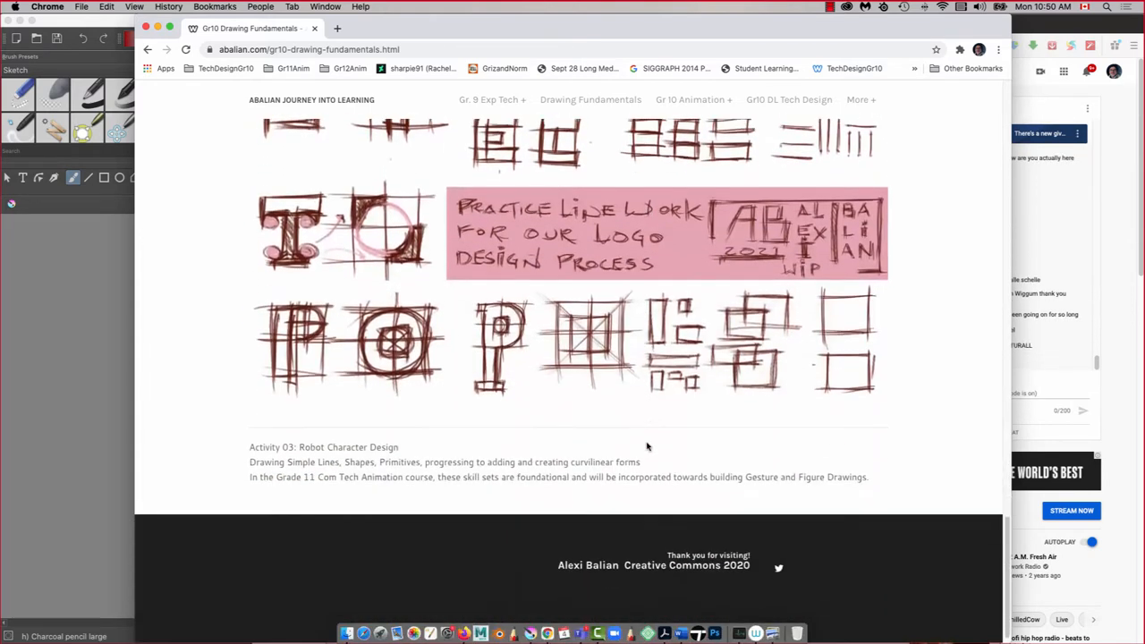
scroll(516, 295, up, 2)
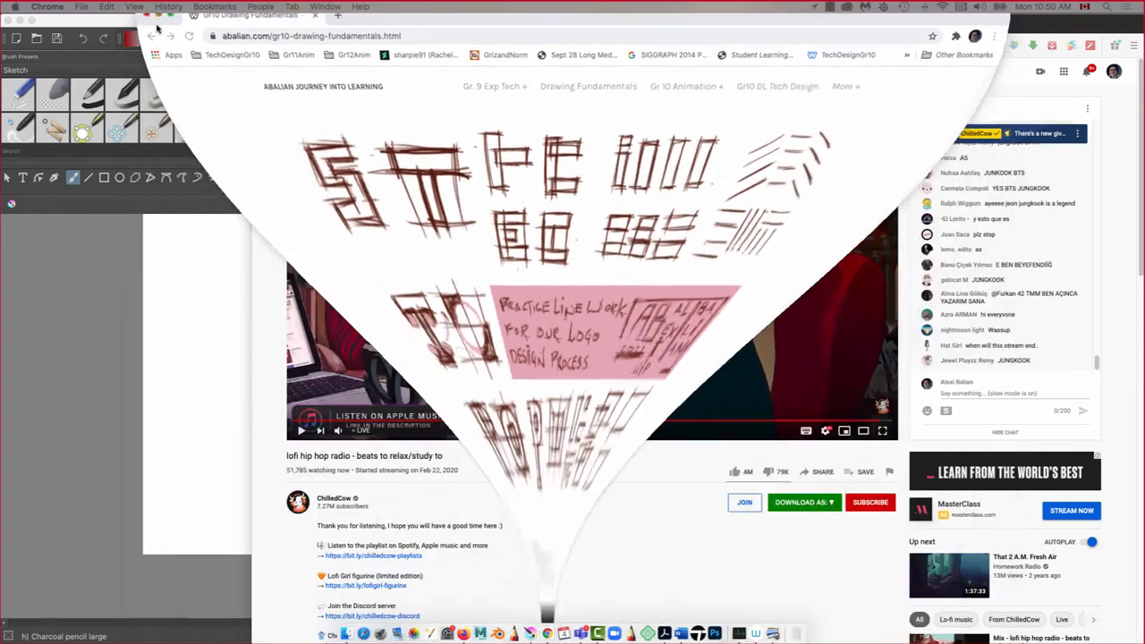
click(156, 28)
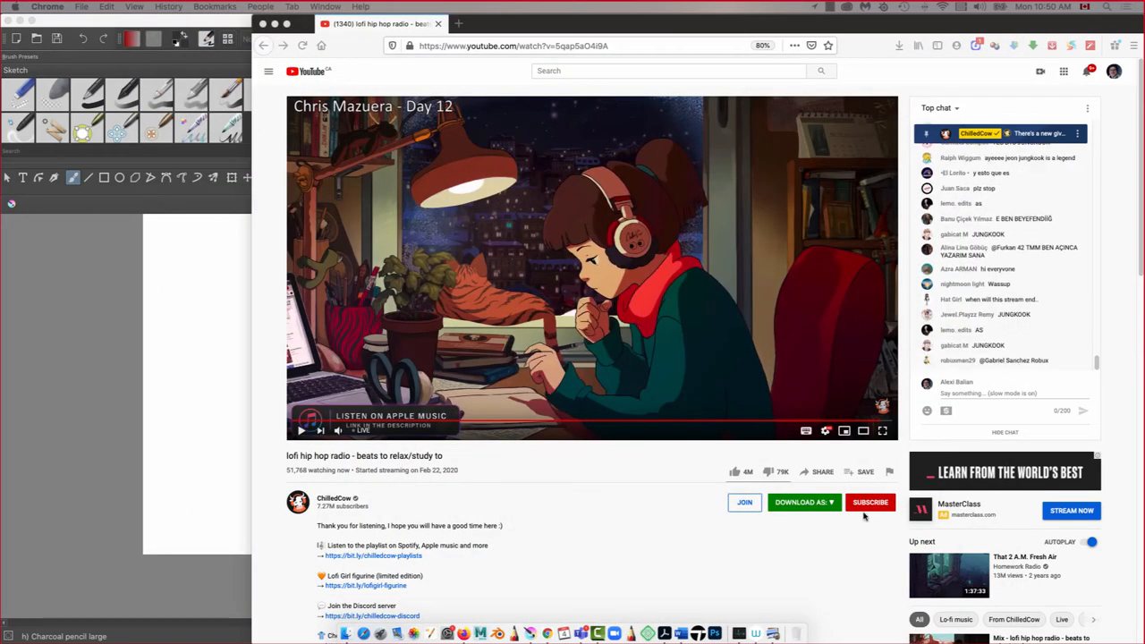
click(547, 633)
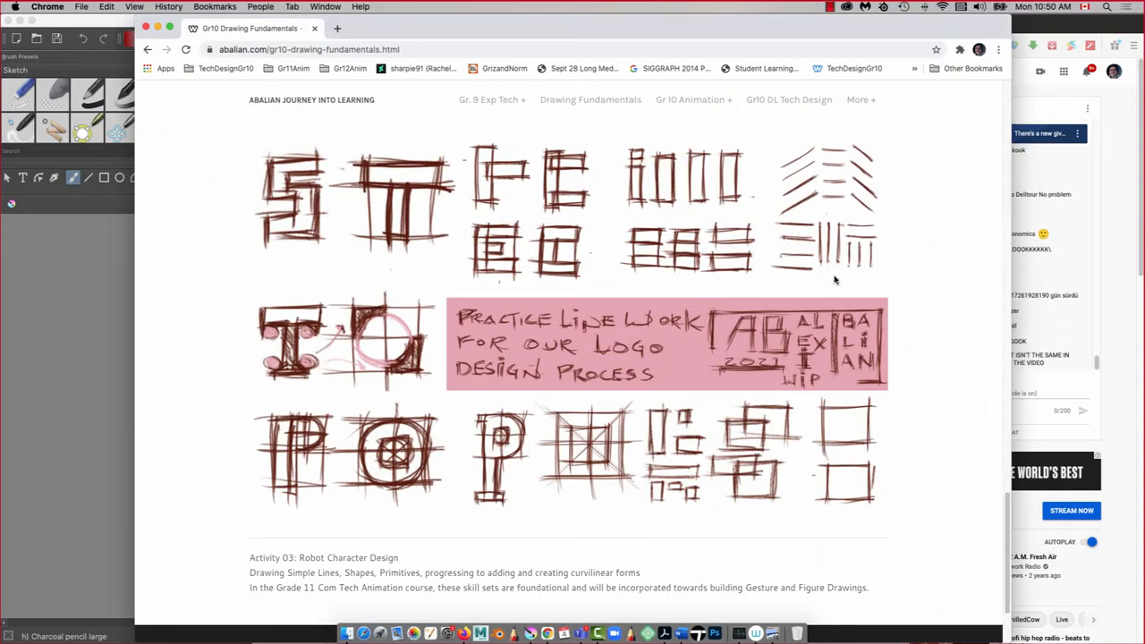
- Switch to Krita and sketch a letter K with a doubled stem, doubled upper arm and single lower leg in the canvas's upper middle
click(157, 28)
click(200, 338)
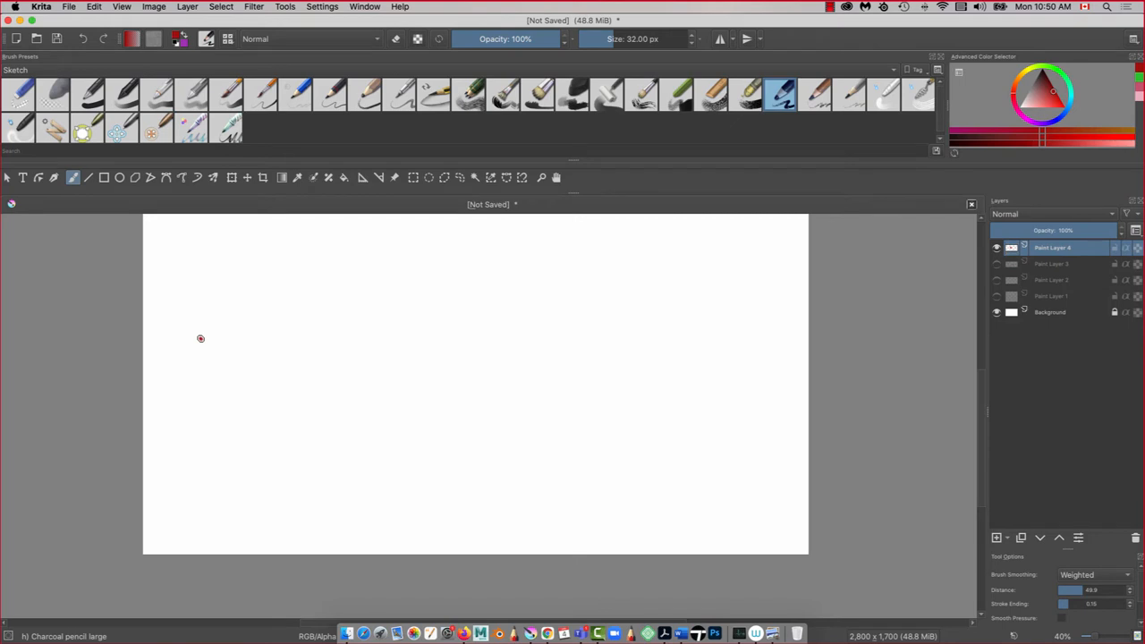
drag(452, 256, 452, 409)
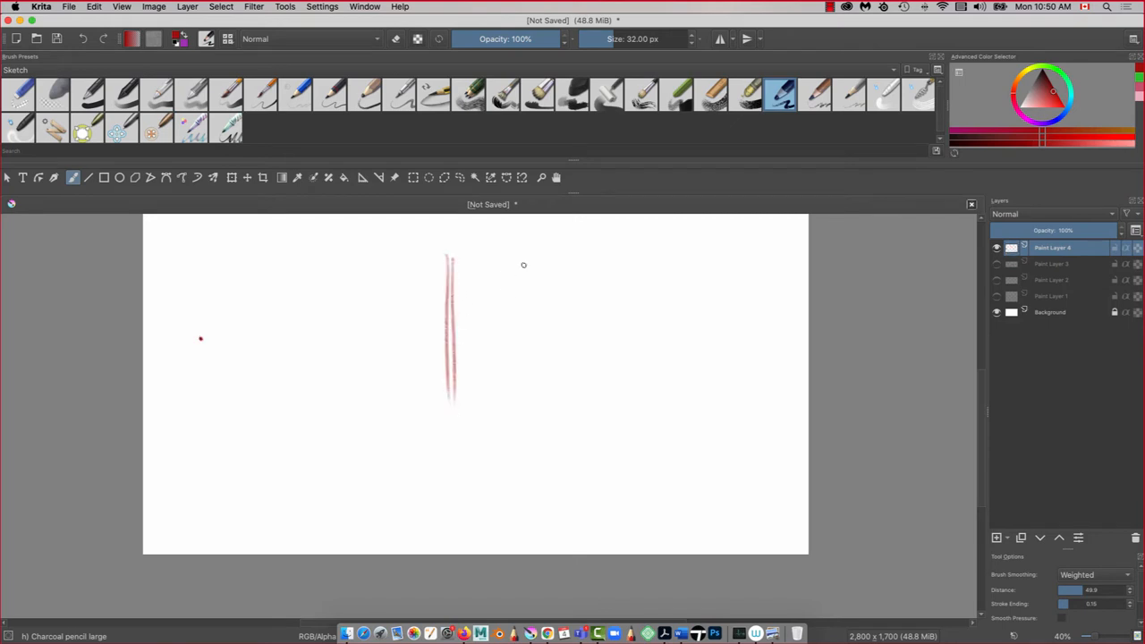
drag(524, 265, 452, 320)
mouse_move(526, 277)
mouse_down()
mouse_move(452, 345)
mouse_move(510, 366)
mouse_move(537, 393)
mouse_up()
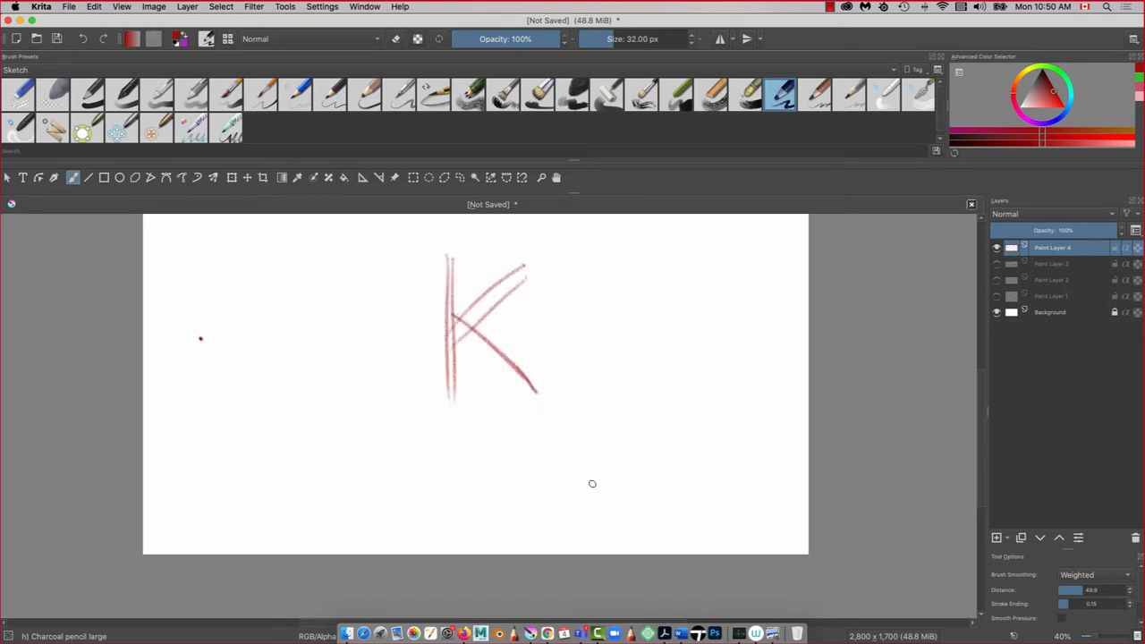
drag(516, 270, 506, 287)
drag(451, 264, 447, 370)
drag(533, 391, 458, 339)
- Sketch a second K to the right of the first, with a boxed stem, single-line arms and short serifs on the arm ends
mouse_move(644, 265)
mouse_down()
mouse_move(641, 393)
mouse_move(637, 416)
mouse_move(652, 265)
mouse_move(624, 412)
mouse_up()
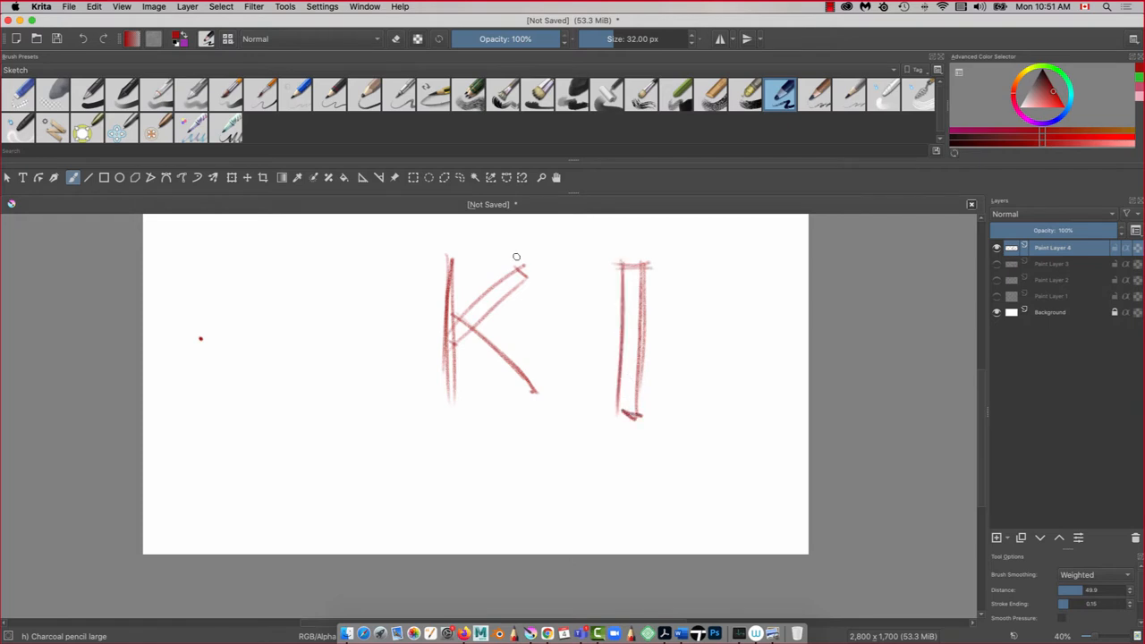
mouse_move(708, 266)
mouse_down()
mouse_move(625, 347)
mouse_move(638, 334)
mouse_move(712, 399)
mouse_up()
mouse_move(651, 335)
mouse_down()
mouse_move(719, 397)
mouse_move(641, 315)
mouse_up()
drag(723, 261, 638, 326)
mouse_move(649, 265)
mouse_down()
mouse_move(622, 265)
mouse_move(619, 427)
mouse_move(644, 410)
mouse_up()
drag(726, 399, 705, 408)
mouse_move(721, 261)
mouse_down()
mouse_move(706, 269)
mouse_move(732, 263)
mouse_up()
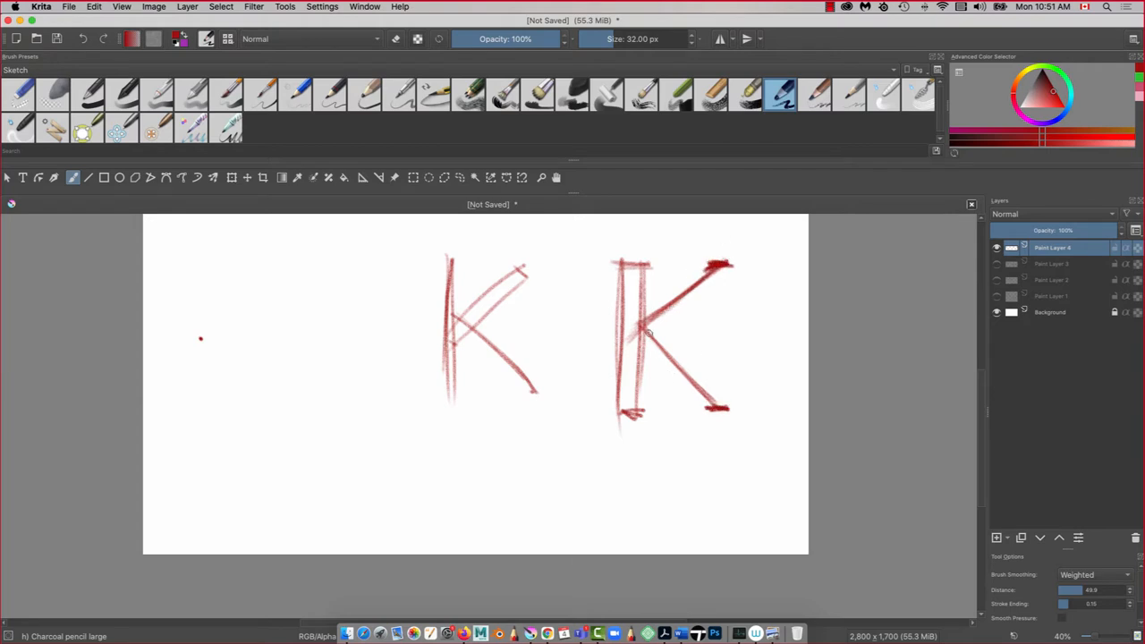
- Darken both Ks' stems and the first K's lower leg, and draw a small single-line K below them
mouse_move(640, 313)
mouse_down()
mouse_move(641, 402)
mouse_move(624, 416)
mouse_up()
drag(617, 269, 612, 416)
drag(452, 314, 529, 386)
drag(449, 260, 445, 382)
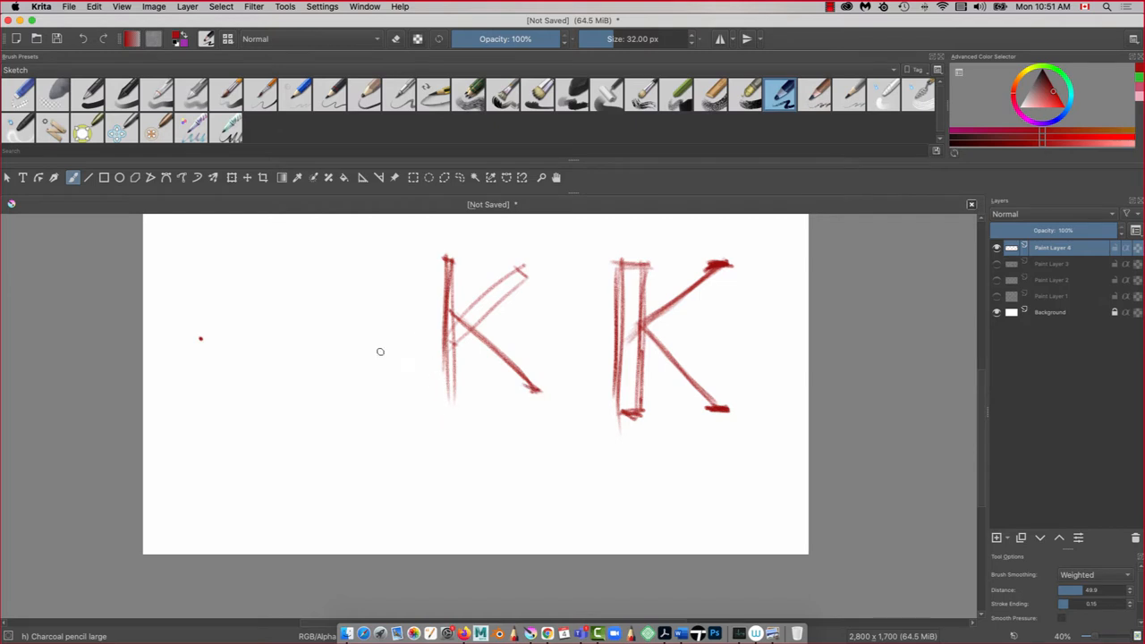
drag(552, 432, 548, 517)
drag(597, 449, 613, 513)
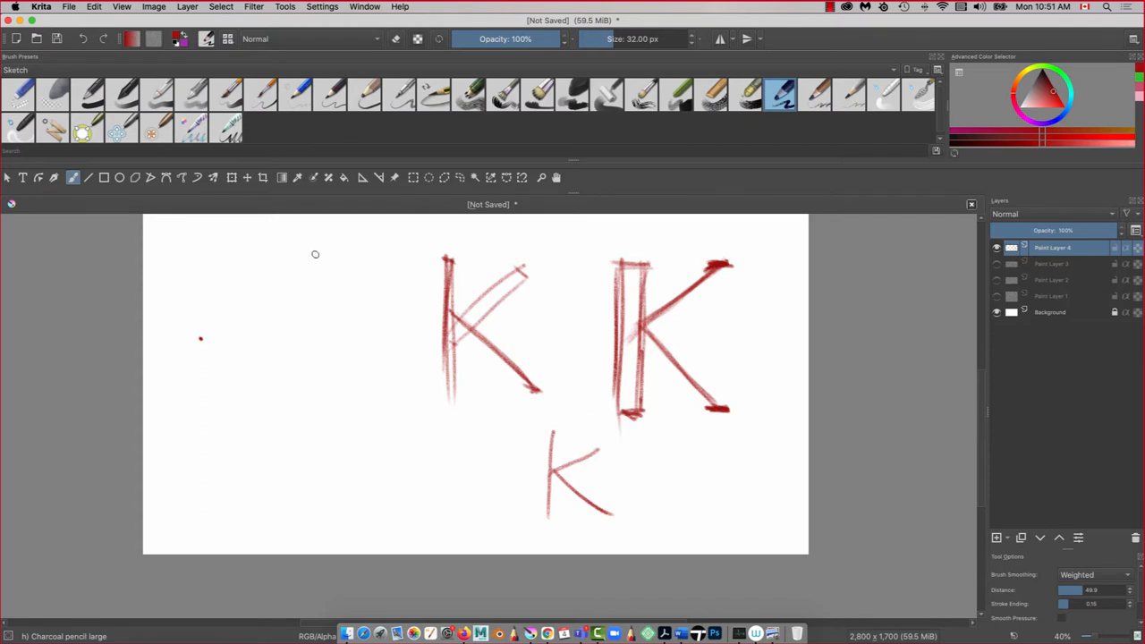
- Sketch a wide horizontal rectangle with overlapping lines in the canvas's upper-left area
drag(327, 254, 247, 255)
mouse_move(330, 254)
mouse_down()
mouse_move(237, 254)
mouse_move(318, 297)
mouse_move(189, 282)
mouse_up()
drag(258, 281, 195, 284)
drag(301, 253, 157, 258)
mouse_move(326, 254)
mouse_down()
mouse_move(165, 255)
mouse_move(198, 308)
mouse_up()
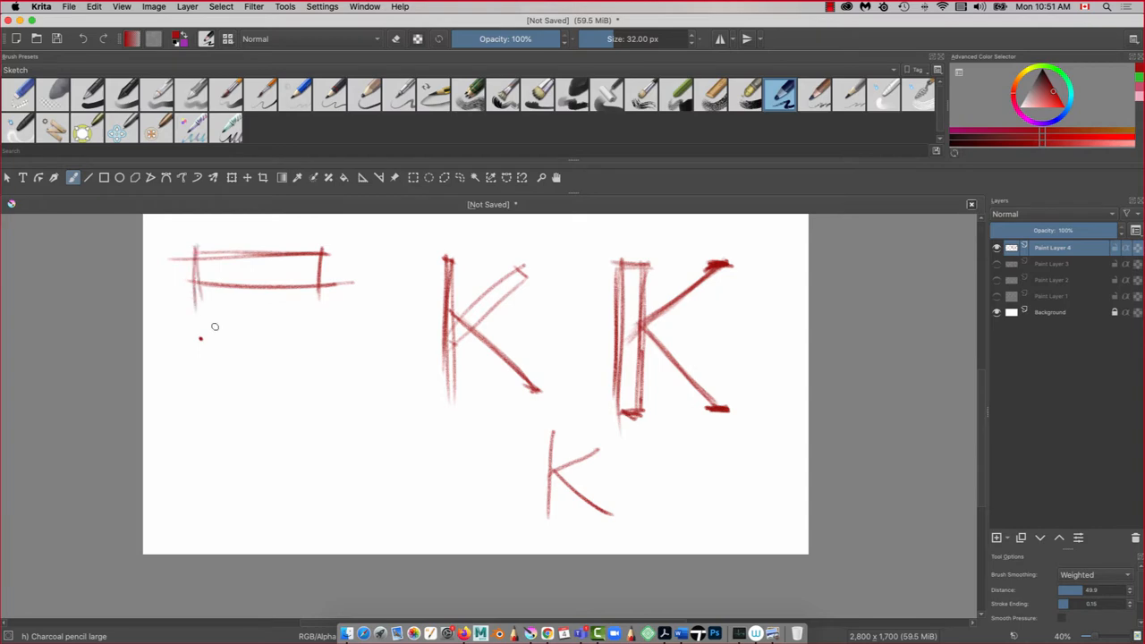
- Draw a set of slanted parallel lines below the rectangle and close the lower end of the uppermost band
drag(288, 335, 448, 426)
mouse_move(428, 451)
mouse_down()
mouse_move(267, 361)
mouse_move(429, 452)
mouse_move(286, 369)
mouse_up()
mouse_move(421, 483)
mouse_down()
mouse_move(237, 382)
mouse_move(262, 387)
mouse_up()
mouse_move(407, 510)
mouse_down()
mouse_move(216, 401)
mouse_move(272, 431)
mouse_up()
drag(447, 420, 428, 451)
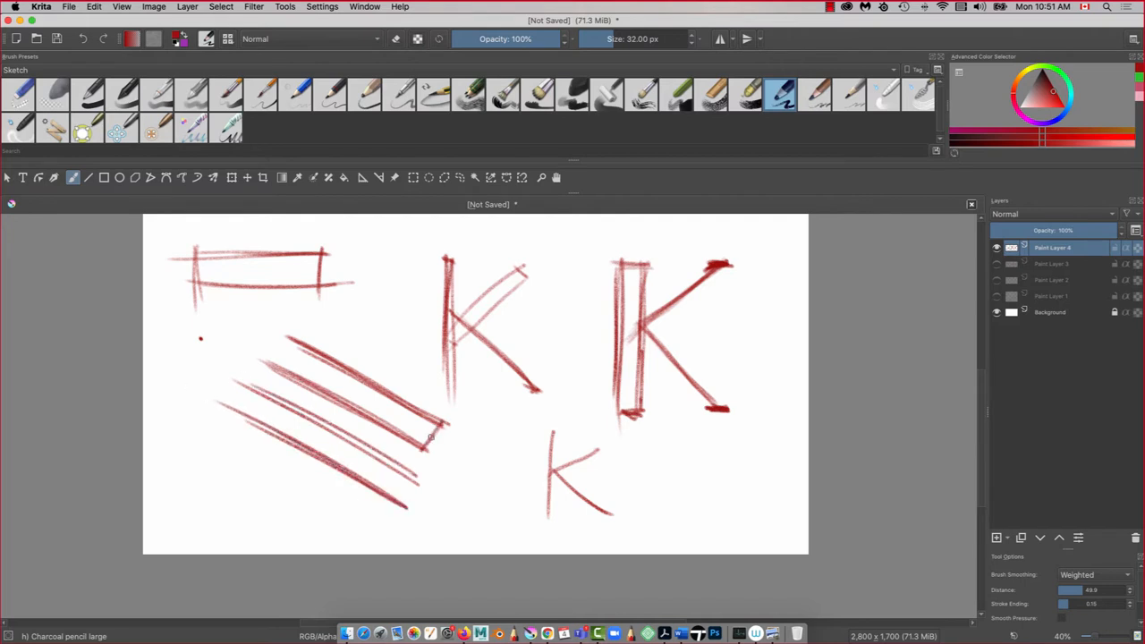
- Close the slanted band's upper end, divide it with cross lines and outline a short stem beneath it to form a tilted T
drag(383, 381, 350, 427)
mouse_move(318, 346)
mouse_down()
mouse_move(289, 392)
mouse_move(293, 383)
mouse_up()
drag(295, 327, 270, 377)
mouse_move(340, 397)
mouse_down()
mouse_move(314, 429)
mouse_move(299, 427)
mouse_up()
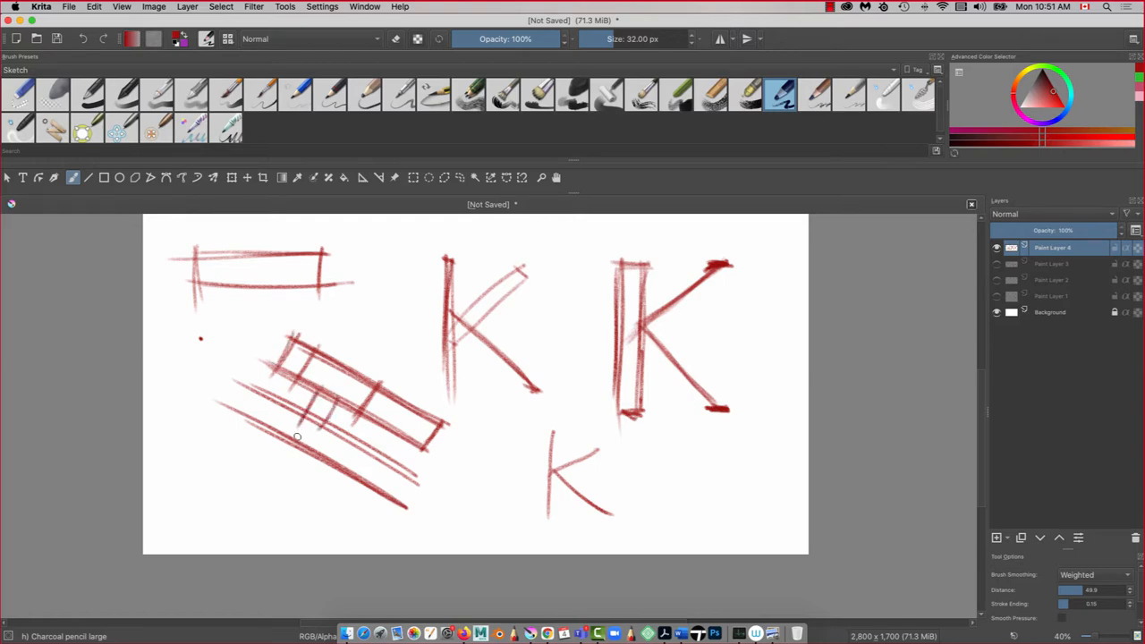
mouse_move(297, 372)
mouse_down()
mouse_move(322, 389)
mouse_move(307, 424)
mouse_move(320, 426)
mouse_up()
drag(381, 388, 358, 424)
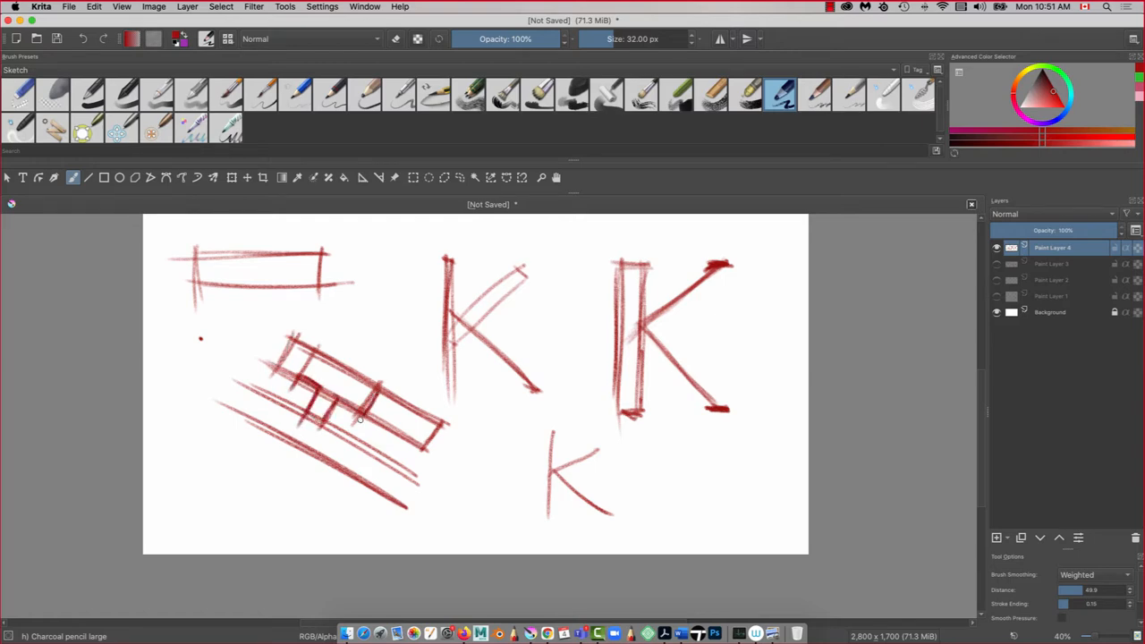
- Extend the tilted T's stem to the lowest slanted lines and hatch in its crossbar and stem
mouse_move(375, 353)
mouse_down()
mouse_move(318, 385)
mouse_move(293, 438)
mouse_move(302, 451)
mouse_up()
drag(335, 404, 303, 455)
mouse_move(314, 387)
mouse_down()
mouse_move(277, 449)
mouse_move(295, 465)
mouse_move(281, 459)
mouse_up()
drag(297, 428, 284, 449)
drag(368, 364, 359, 414)
drag(362, 367, 345, 420)
mouse_move(343, 361)
mouse_down()
mouse_move(336, 422)
mouse_move(324, 408)
mouse_up()
drag(327, 356, 322, 431)
drag(325, 392, 309, 433)
drag(318, 407, 294, 455)
drag(301, 453, 295, 463)
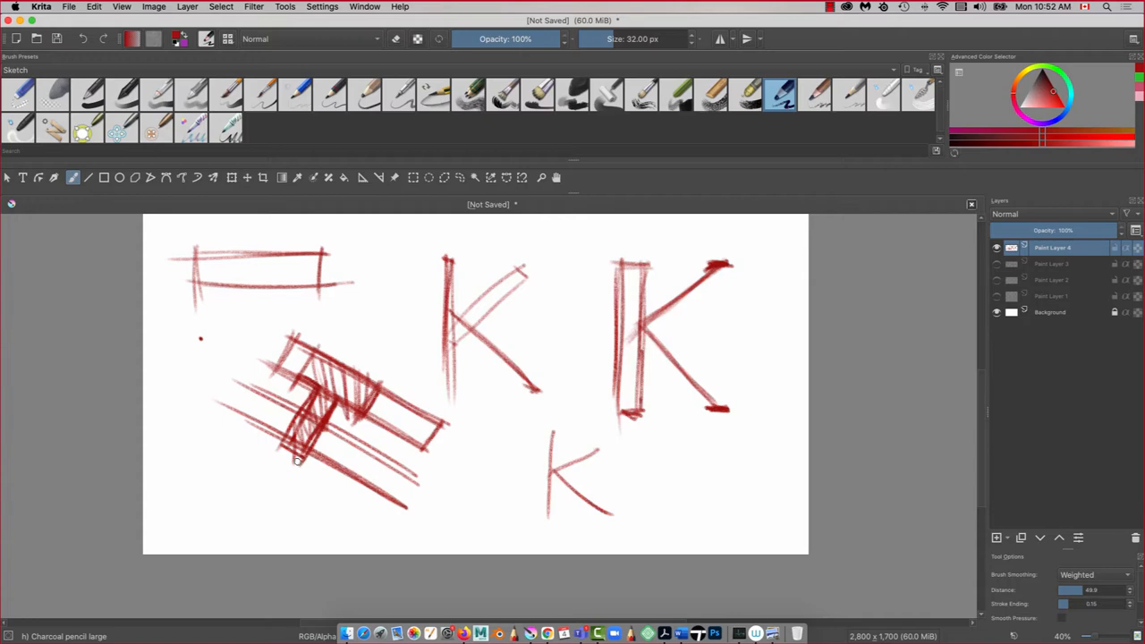
- Close the base of the first K's stem and thicken the small K's stem, arm and leg into block strokes
drag(449, 259, 455, 403)
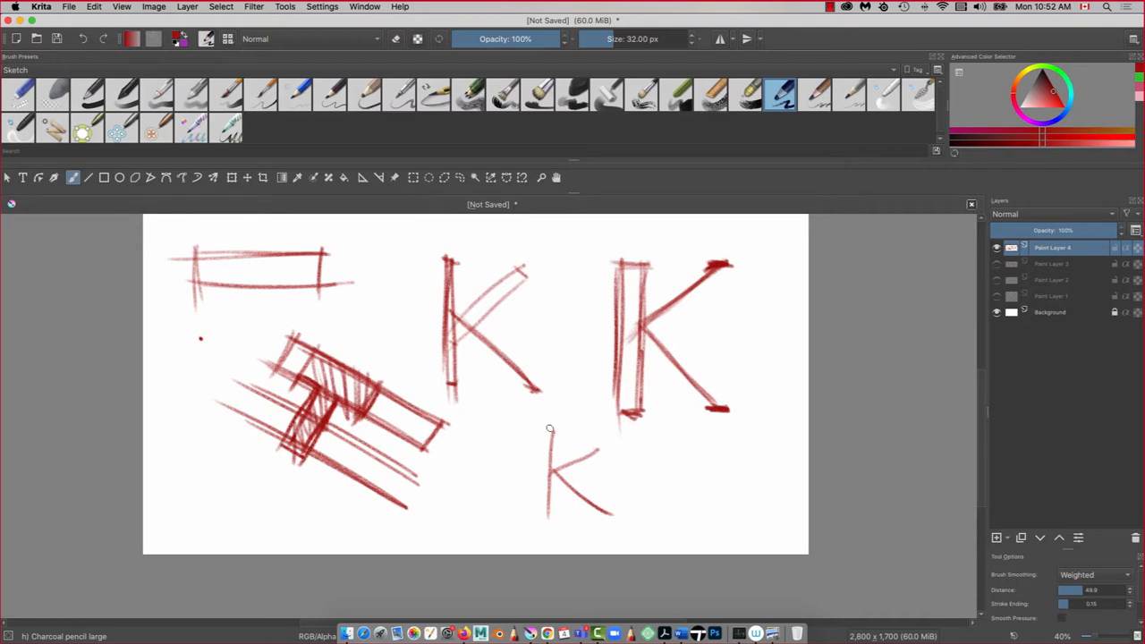
mouse_move(551, 431)
mouse_down()
mouse_move(541, 472)
mouse_move(542, 433)
mouse_move(546, 526)
mouse_up()
drag(530, 517, 553, 513)
mouse_move(605, 436)
mouse_down()
mouse_move(549, 476)
mouse_move(619, 531)
mouse_up()
mouse_move(558, 478)
mouse_down()
mouse_move(620, 531)
mouse_move(536, 462)
mouse_up()
drag(617, 519, 553, 470)
- Draw another small block K at the canvas's lower right, fill its stem and reinforce the neighbouring small K's stem
mouse_move(769, 505)
mouse_down()
mouse_move(695, 451)
mouse_move(755, 517)
mouse_move(710, 463)
mouse_move(705, 524)
mouse_move(709, 427)
mouse_up()
mouse_move(721, 470)
mouse_down()
mouse_move(744, 435)
mouse_move(700, 526)
mouse_up()
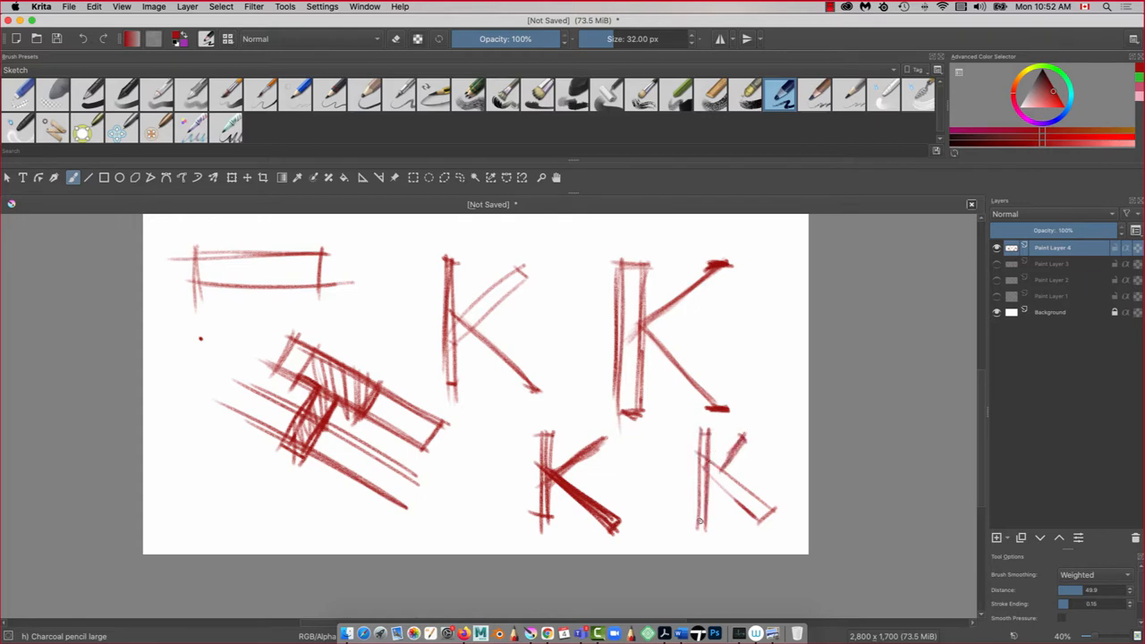
mouse_move(720, 470)
mouse_down()
mouse_move(744, 434)
mouse_move(773, 510)
mouse_move(757, 515)
mouse_move(787, 524)
mouse_up()
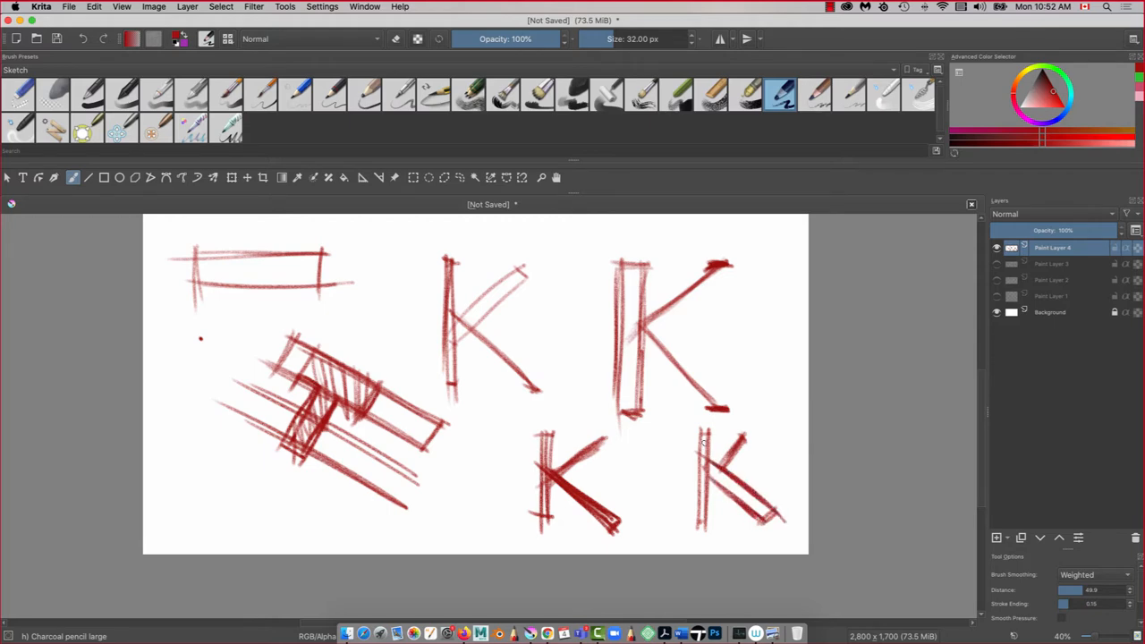
drag(705, 436, 704, 530)
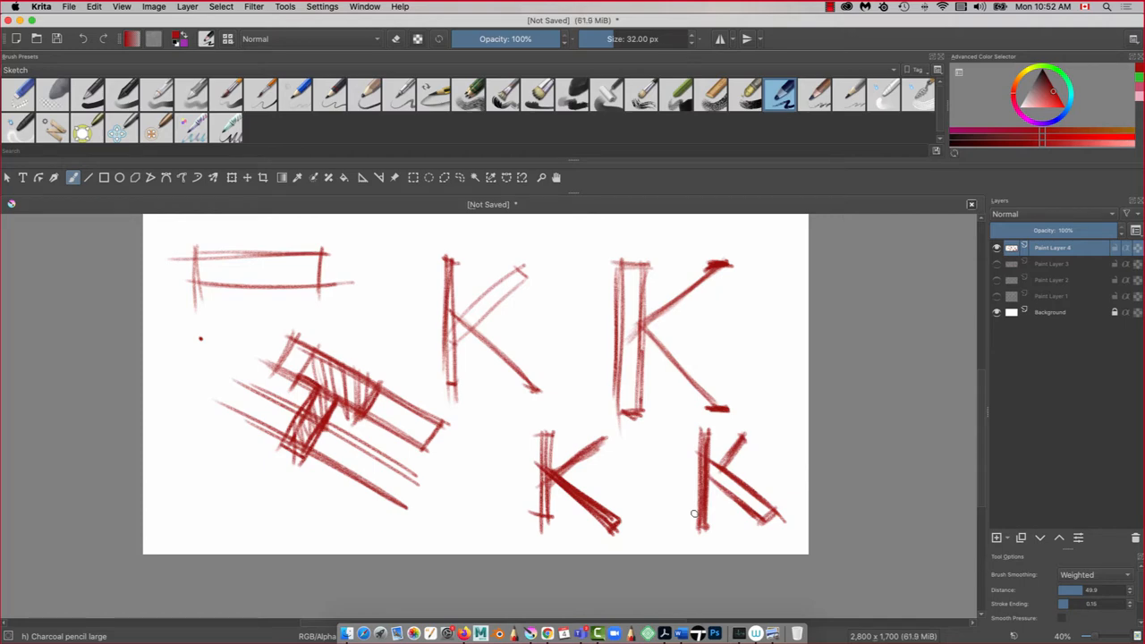
mouse_move(699, 433)
mouse_down()
mouse_move(747, 433)
mouse_move(759, 513)
mouse_move(774, 524)
mouse_up()
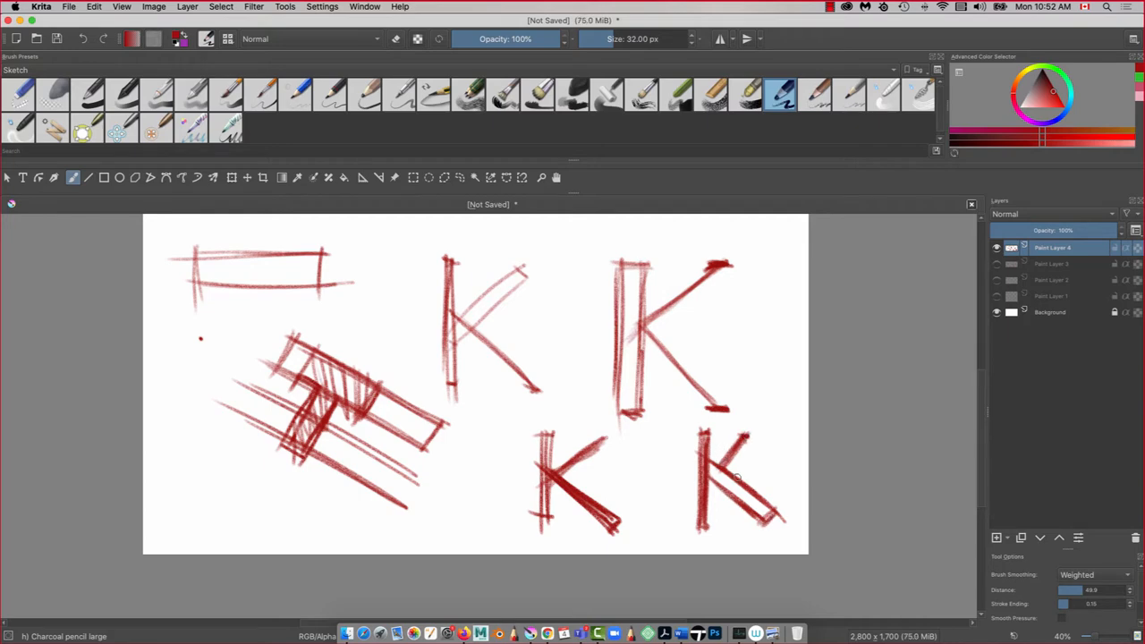
drag(703, 435, 704, 525)
drag(537, 437, 537, 523)
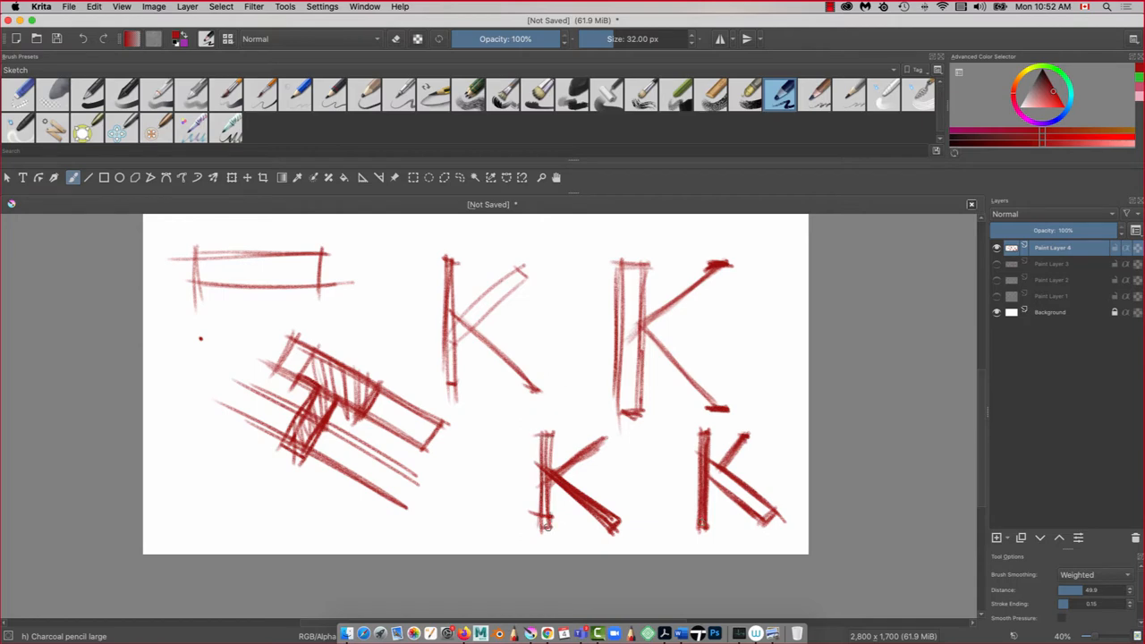
drag(546, 428, 542, 528)
- Switch to Firefox and search the web for "thee matrix" in a new tab
click(463, 632)
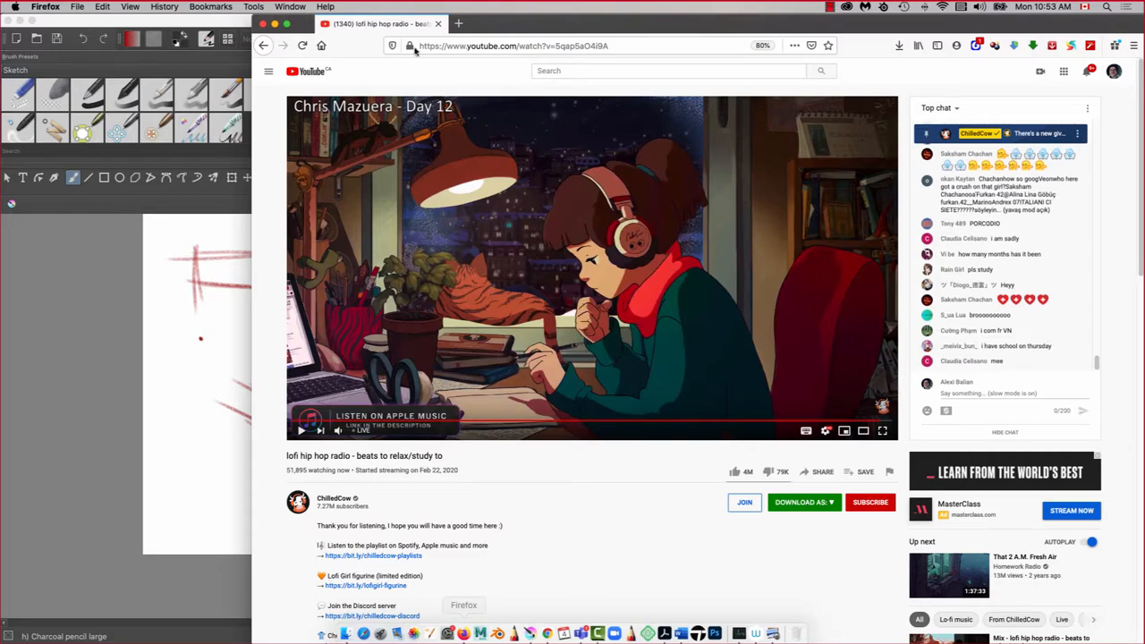
click(457, 23)
click(440, 39)
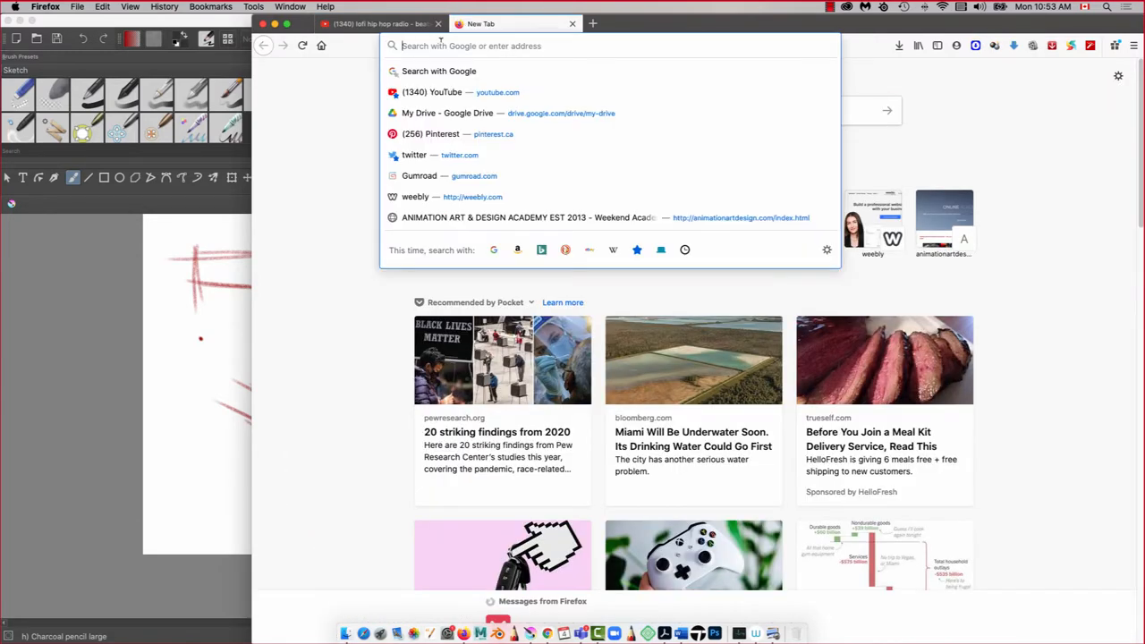
text(thee)
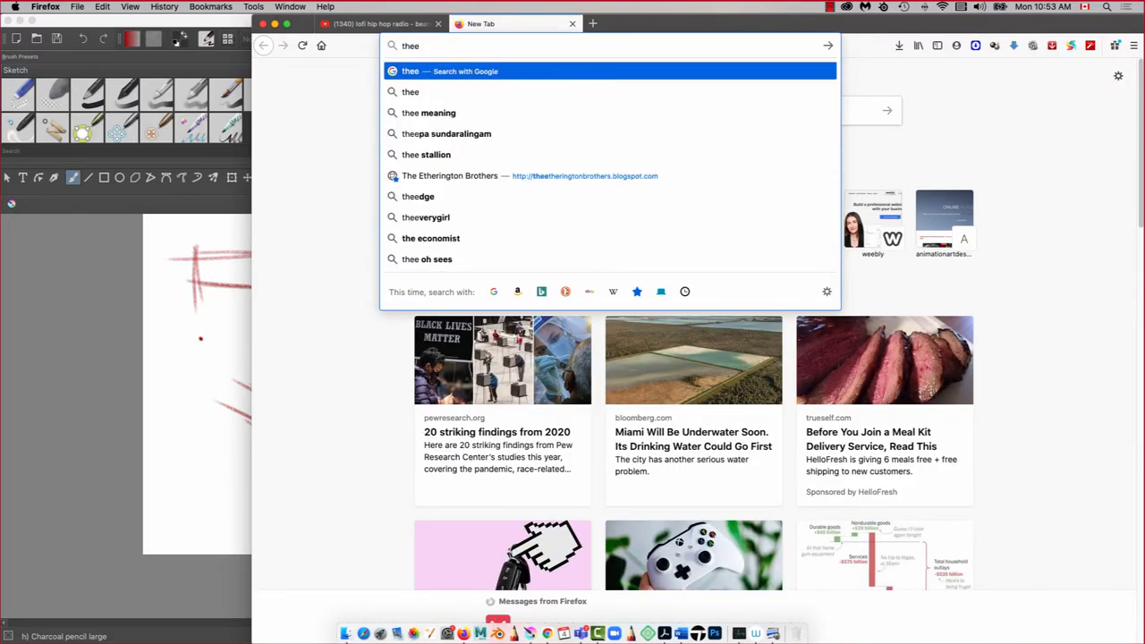
text( matrix)
key(Return)
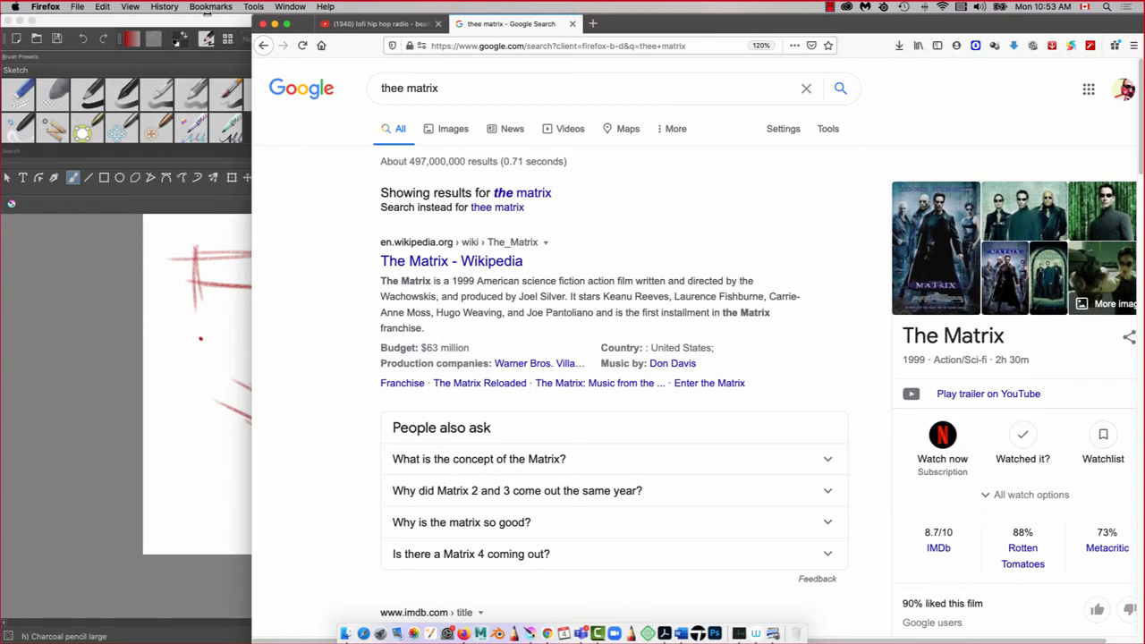
- Move the browser window over, show the image results and preview the Rio Theatre poster of The Matrix
drag(649, 25, 537, 14)
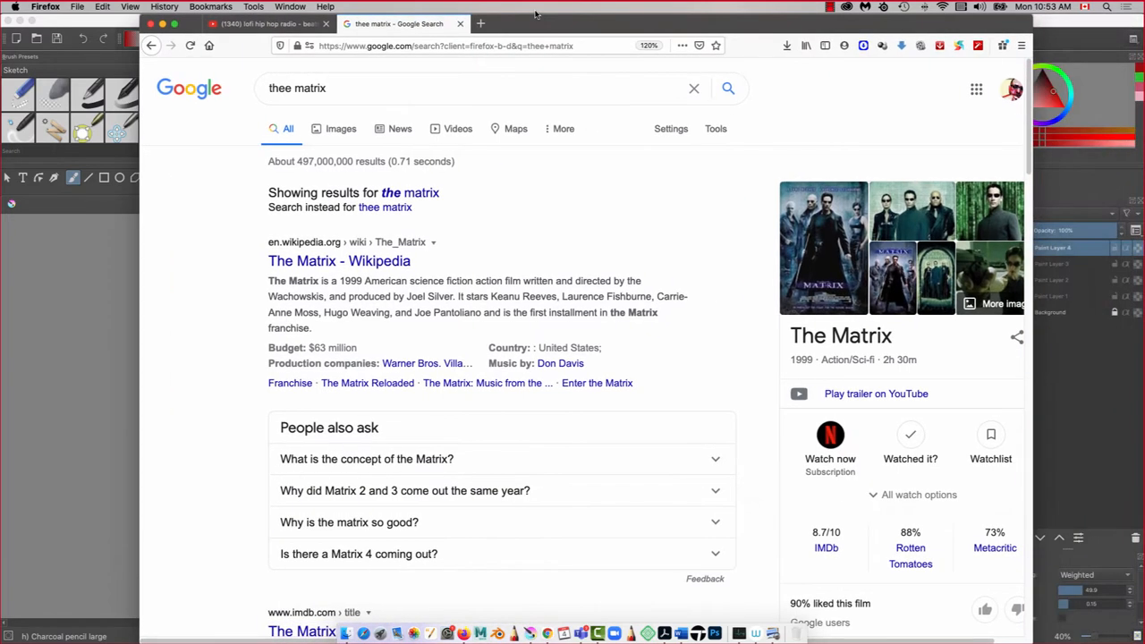
click(332, 127)
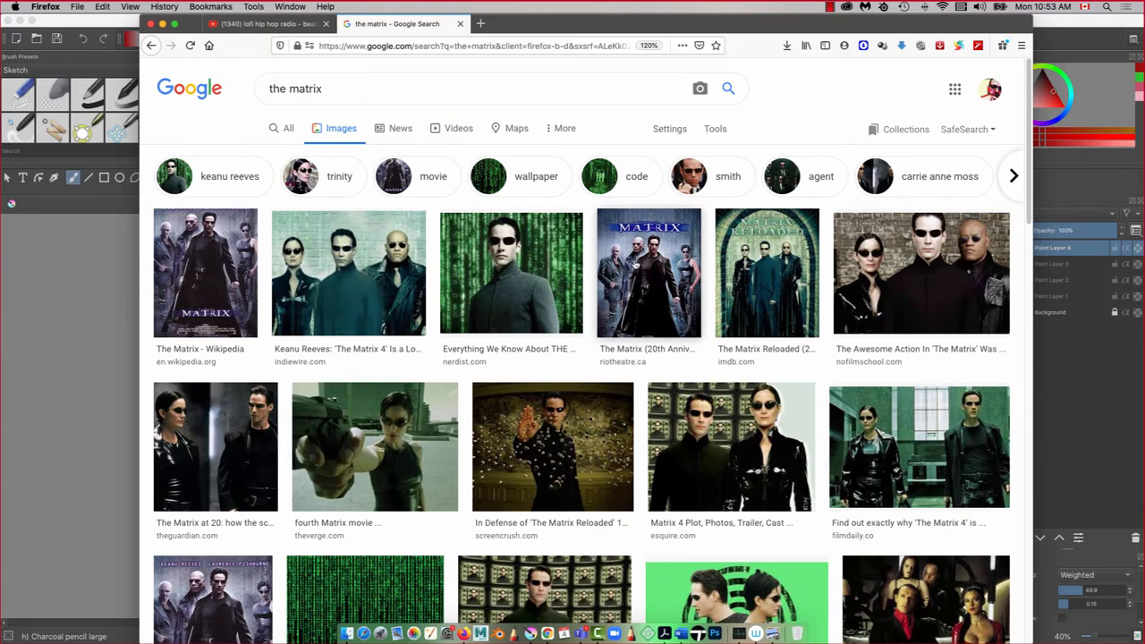
click(635, 266)
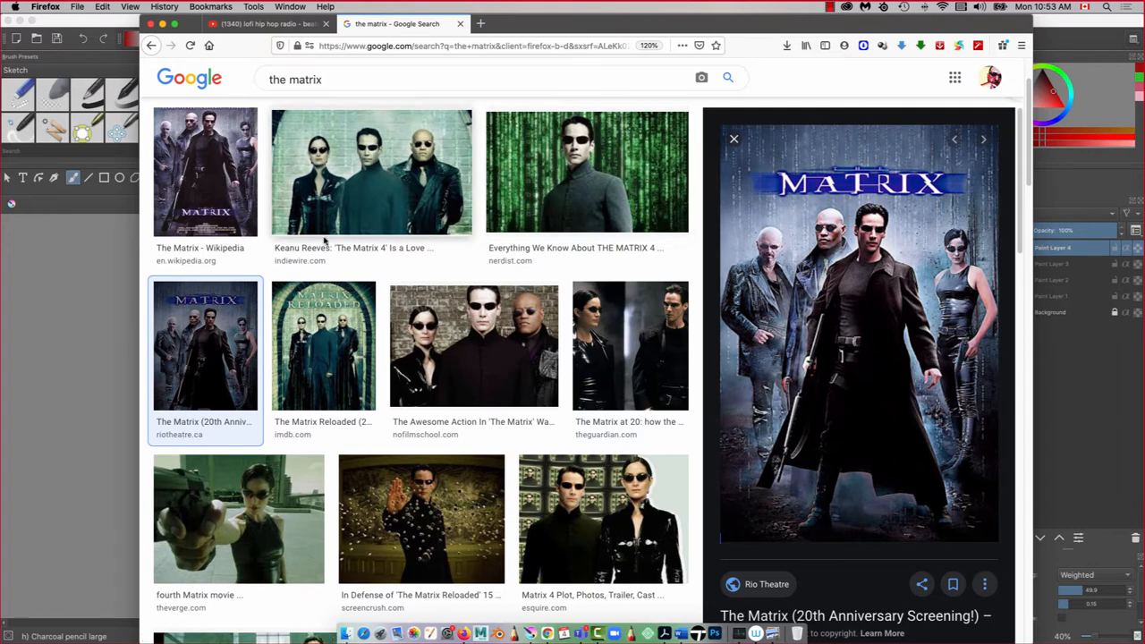
- Filter the image results to Large size and open the Rio Theatre poster preview
scroll(324, 240, up, 3)
click(714, 128)
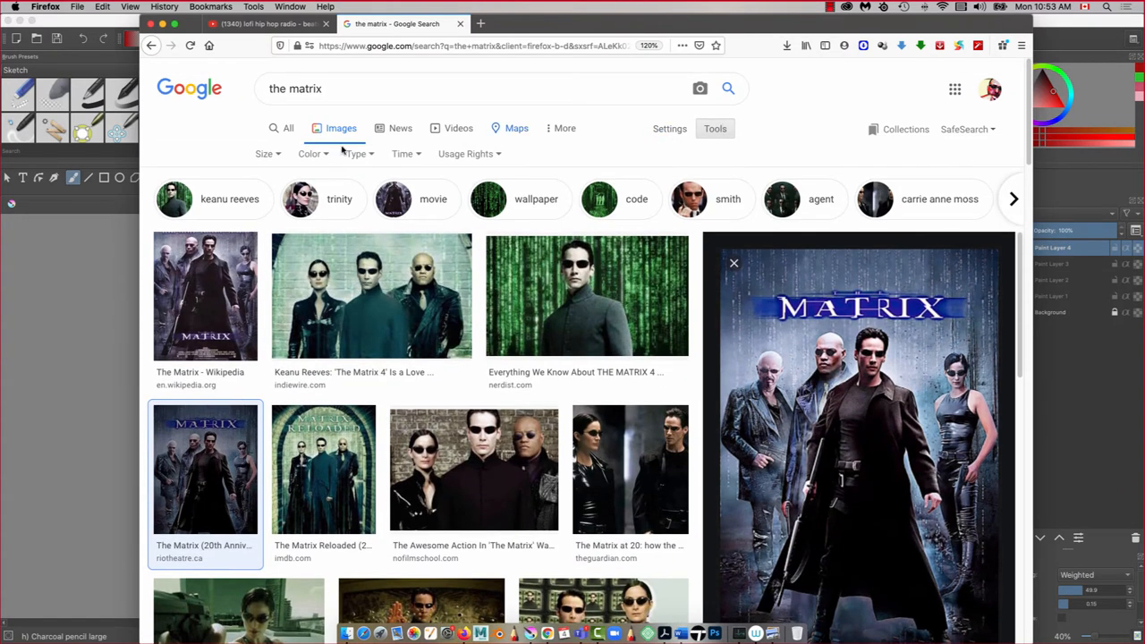
click(264, 154)
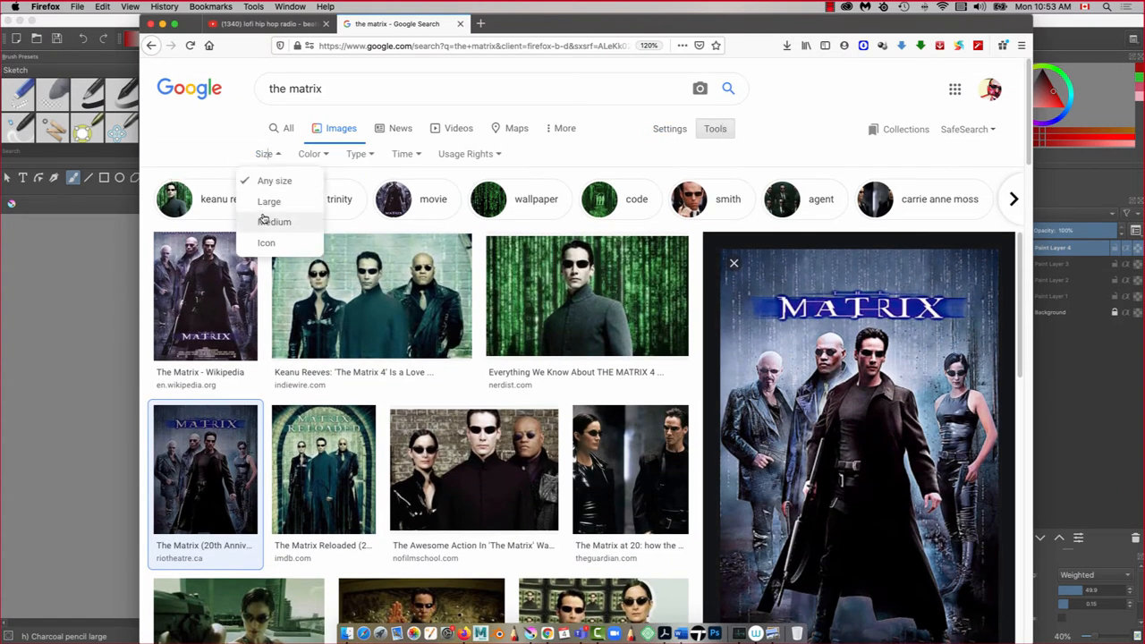
click(267, 203)
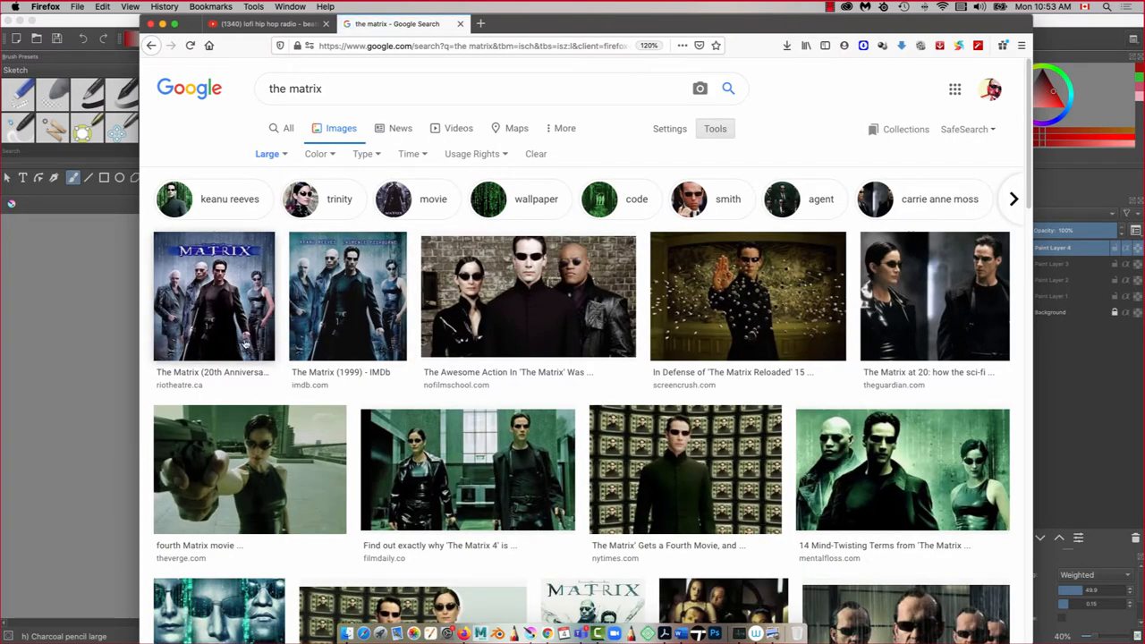
click(246, 345)
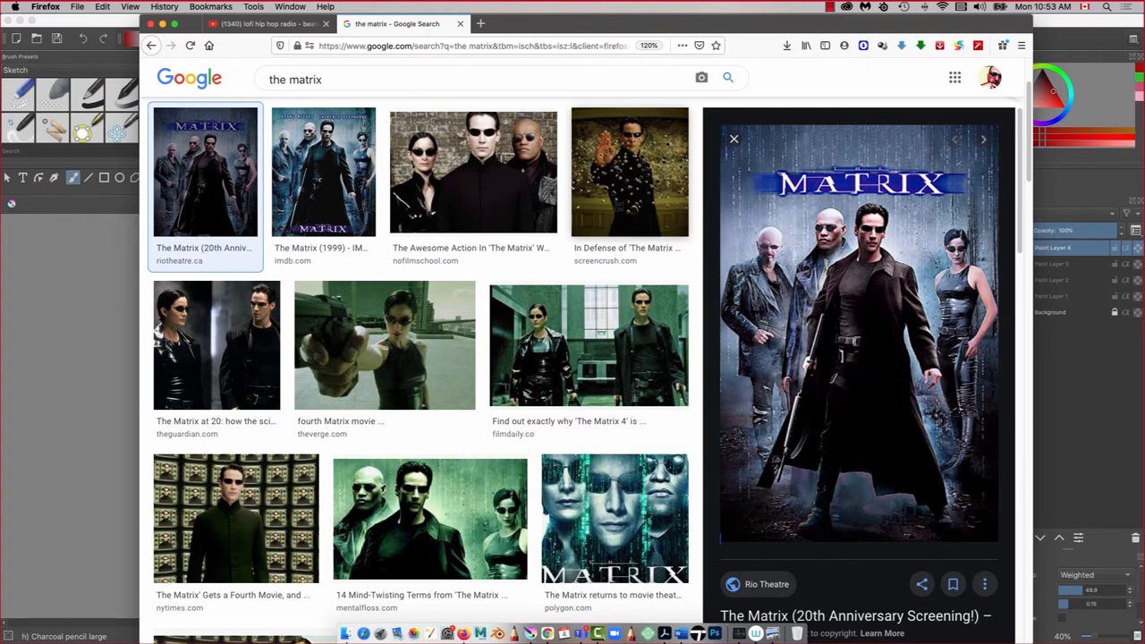
- Capture a screenshot of the title area on the Matrix poster and minimize Firefox to return to Krita
key(super+shift+4)
drag(740, 145, 989, 218)
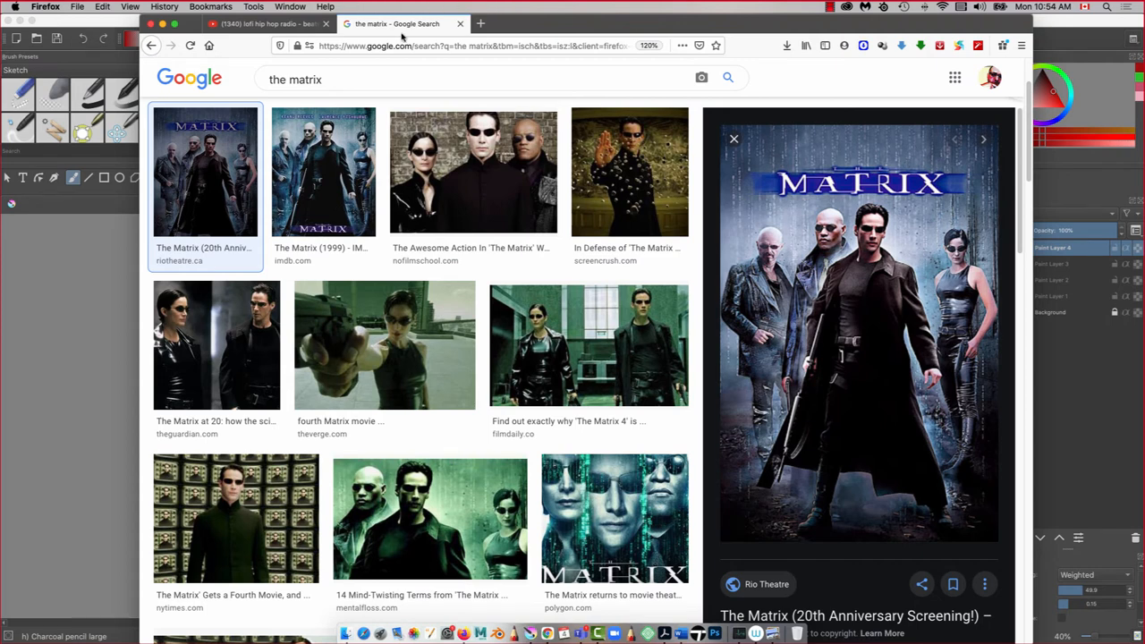
click(162, 24)
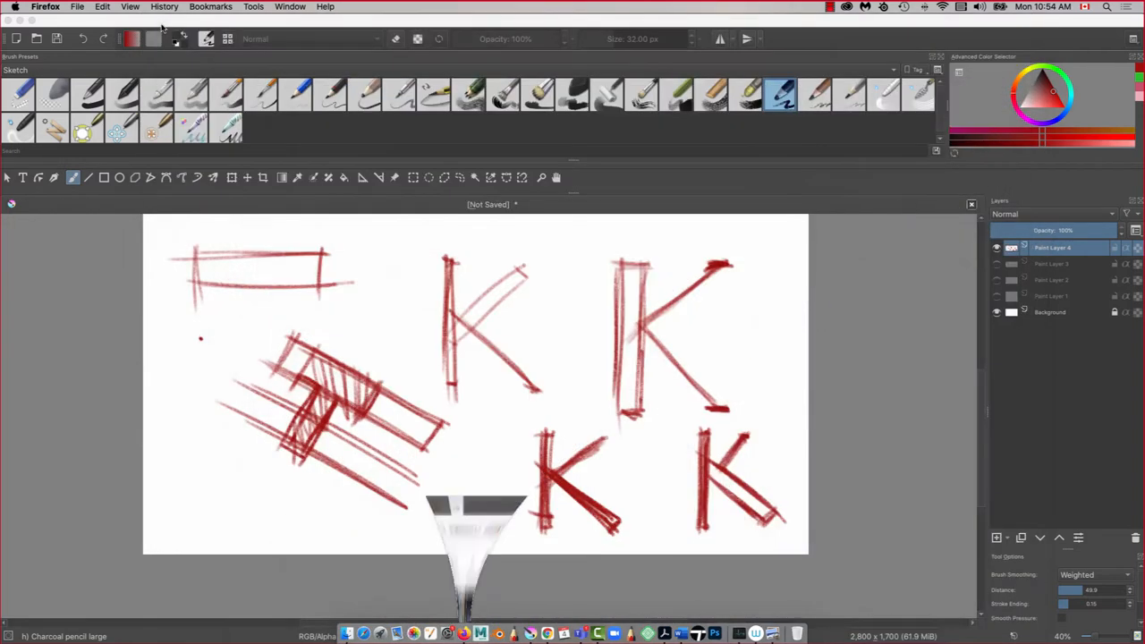
- Hide Paint Layer 4 with the K sketches and add a new empty paint layer above it
click(996, 248)
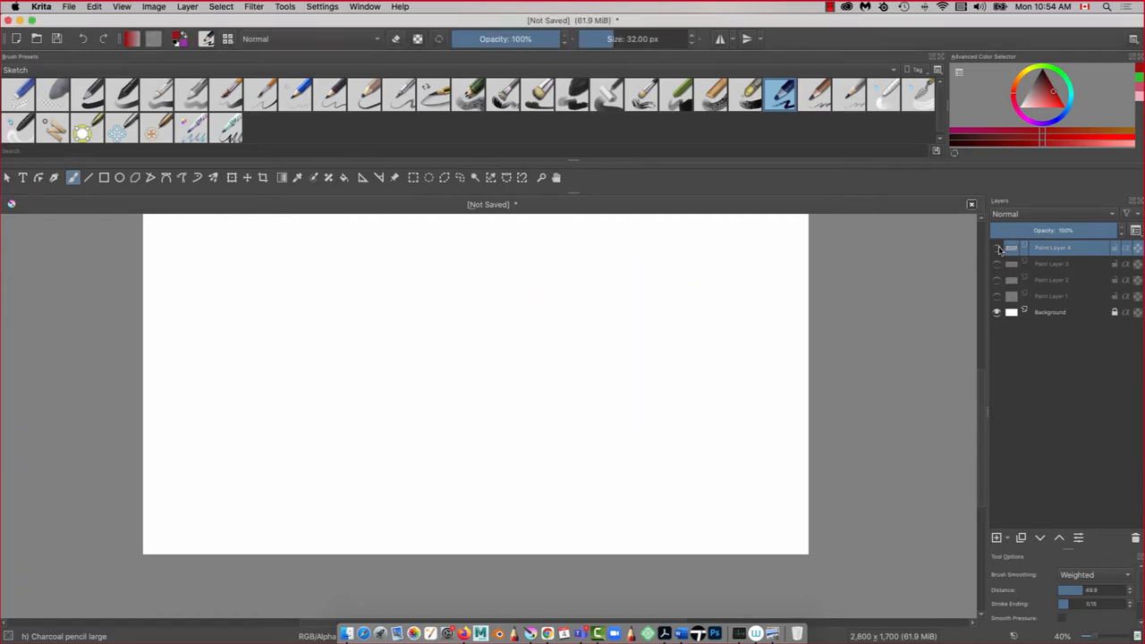
click(996, 538)
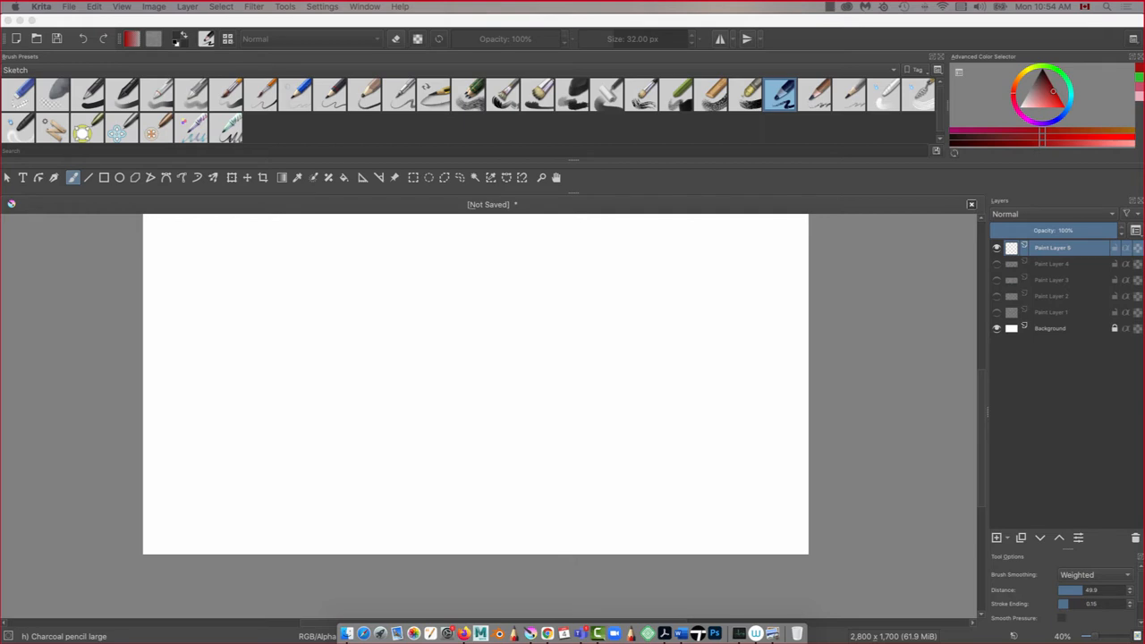
drag(657, 353, 641, 356)
click(668, 352)
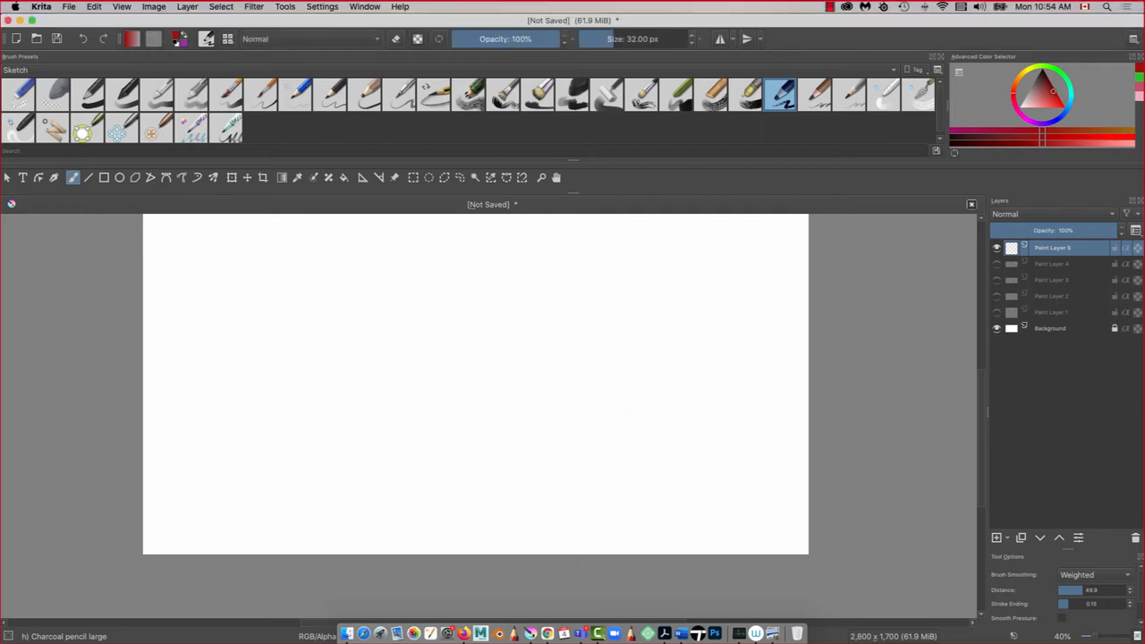
- Bring two captured Matrix title screenshots into the document, inserting each one as a new layer
drag(559, 617, 517, 465)
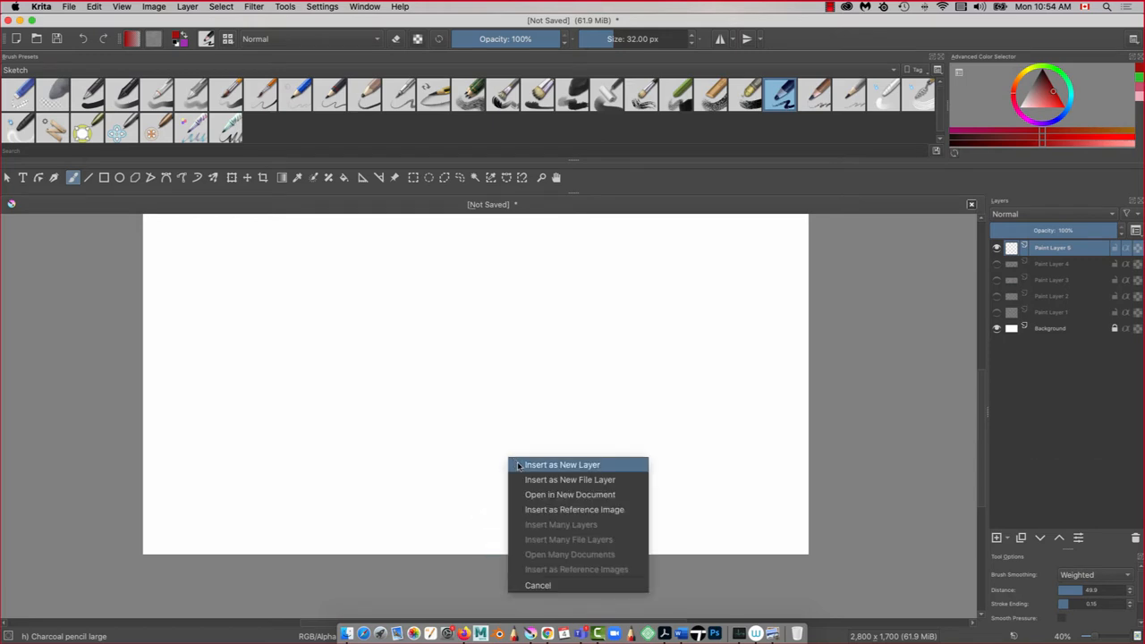
click(518, 465)
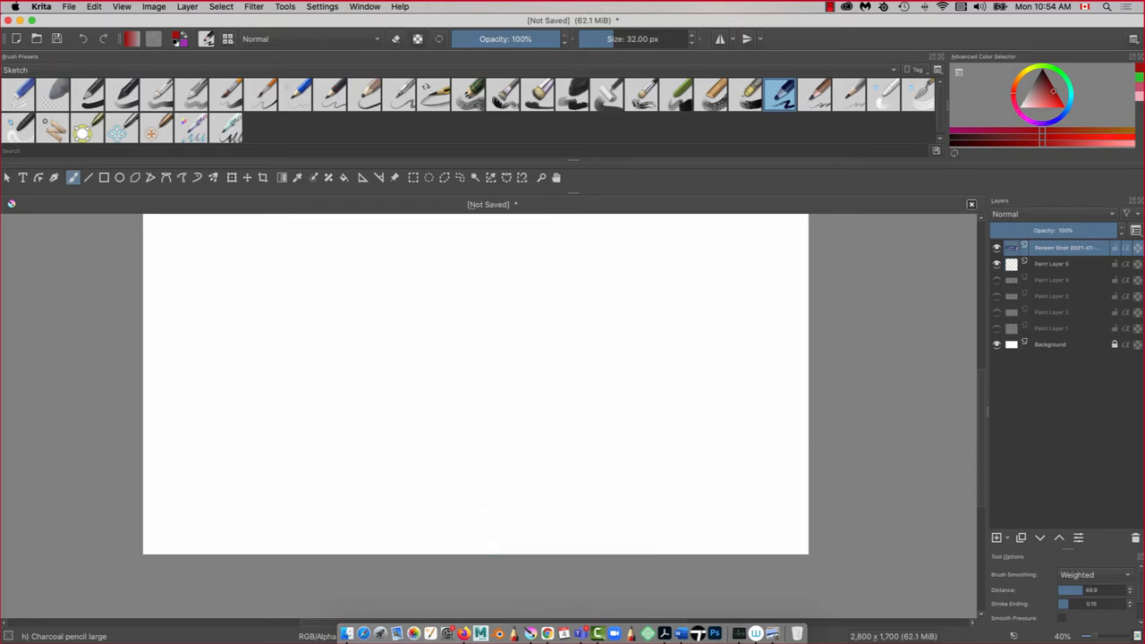
drag(490, 427, 365, 416)
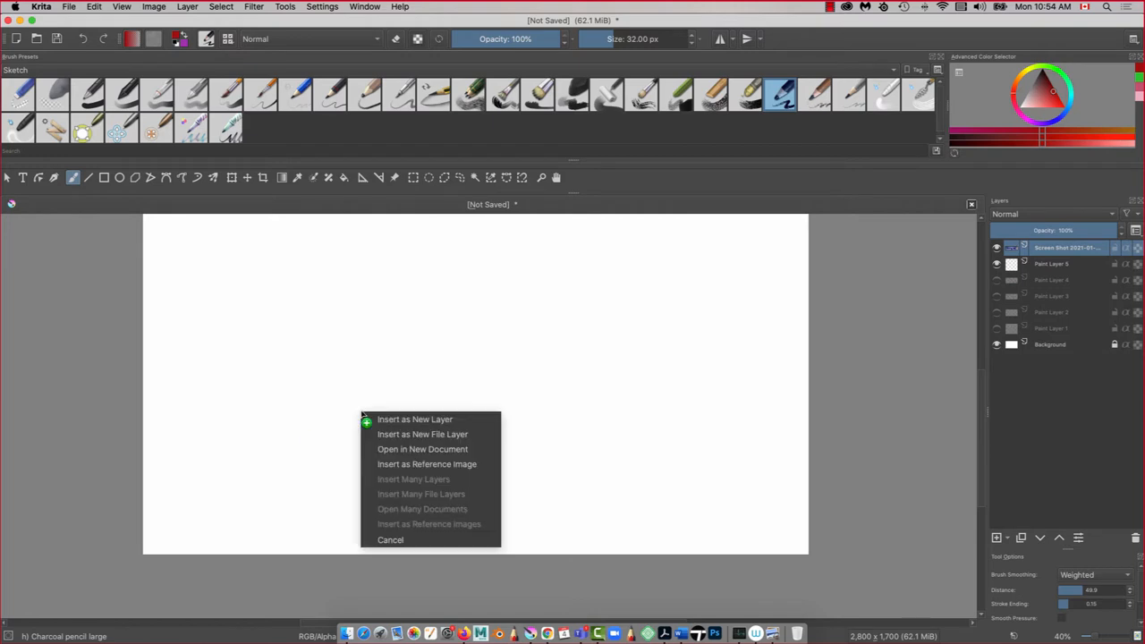
click(377, 418)
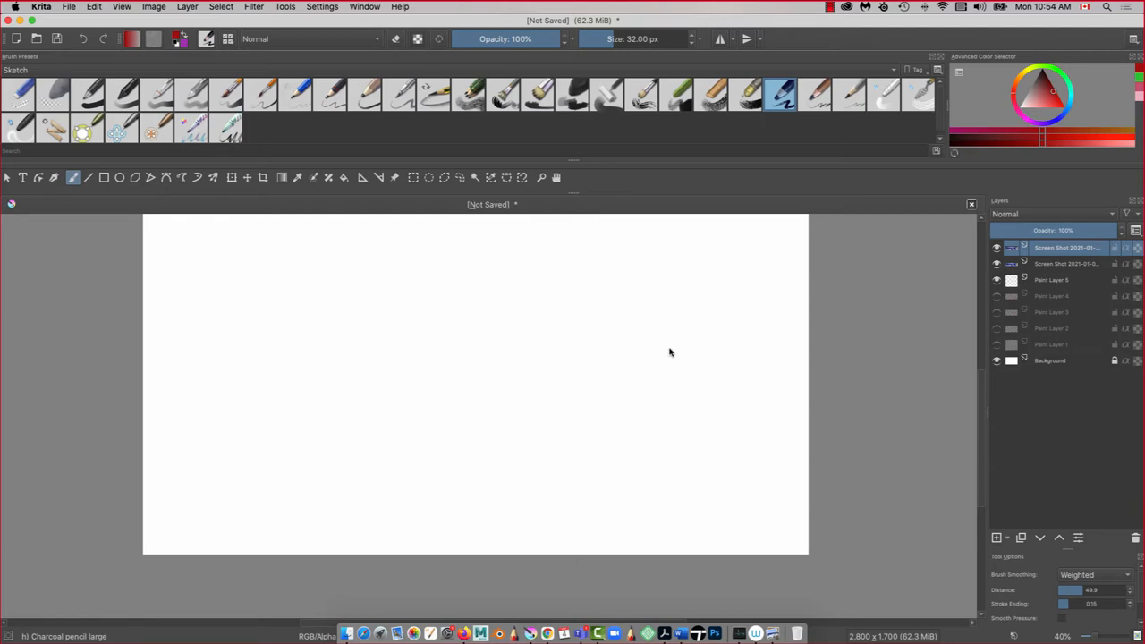
- Transform the uppermost screenshot layer, enlarging it to about three quarters of the canvas width and placing it in the canvas's middle right
key(minus)
key(minus)
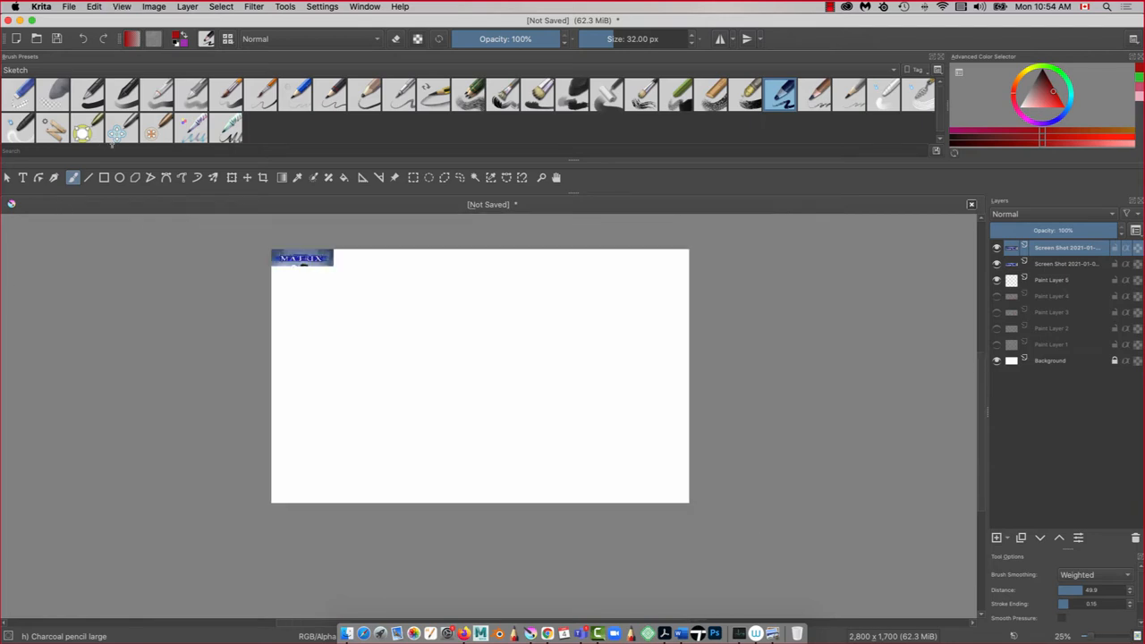
click(232, 177)
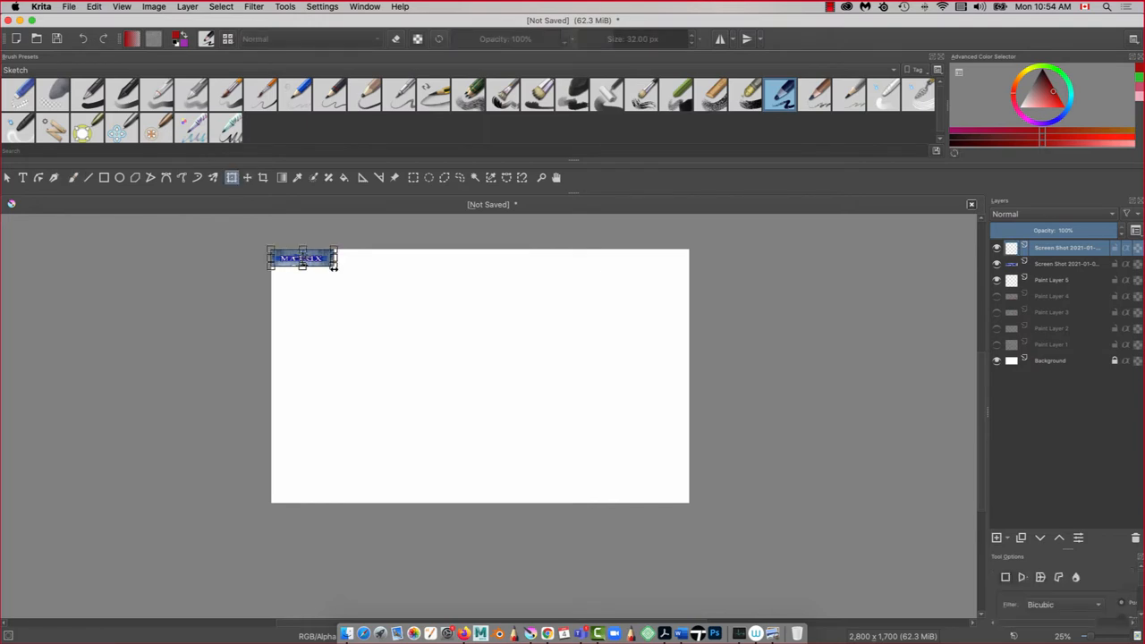
key(Return)
drag(332, 270, 524, 348)
drag(348, 291, 447, 383)
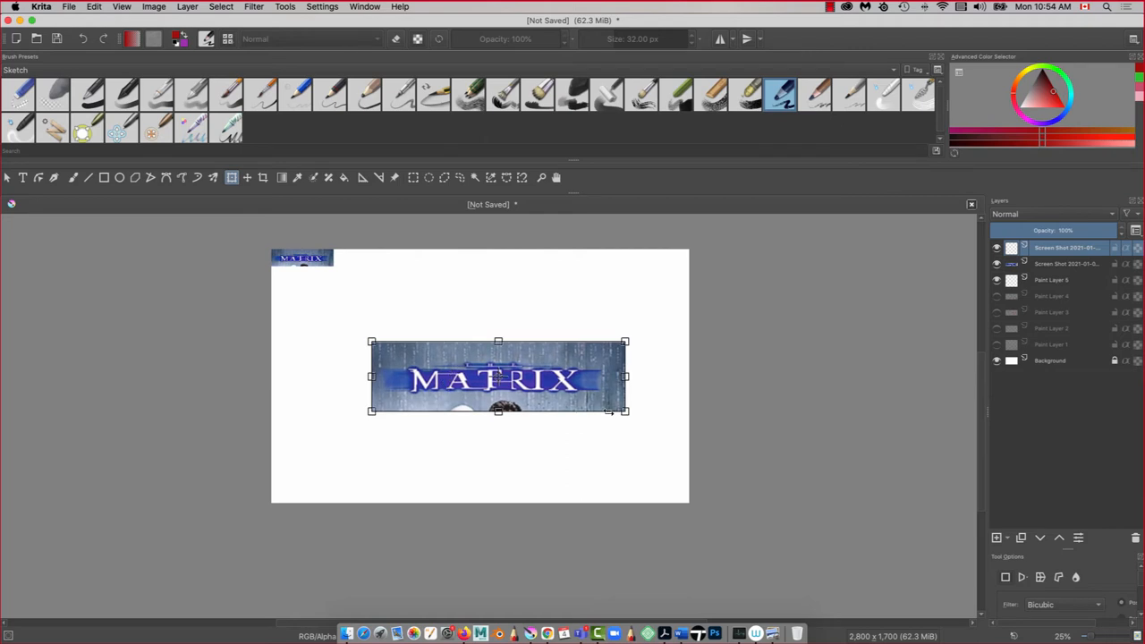
drag(625, 412, 677, 445)
drag(502, 426, 490, 394)
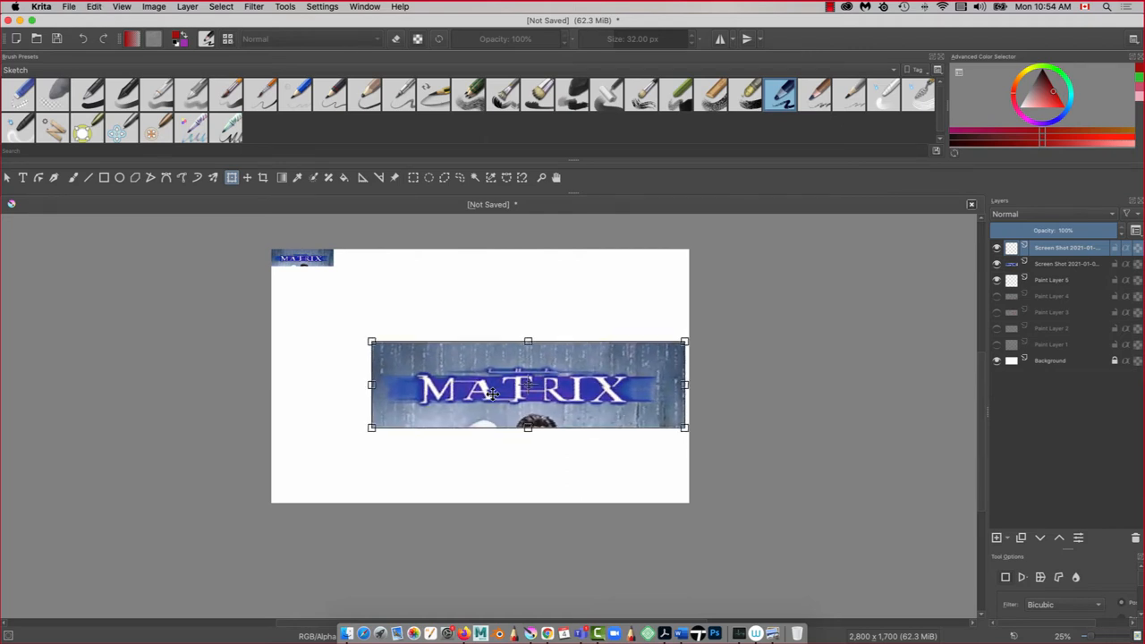
key(Return)
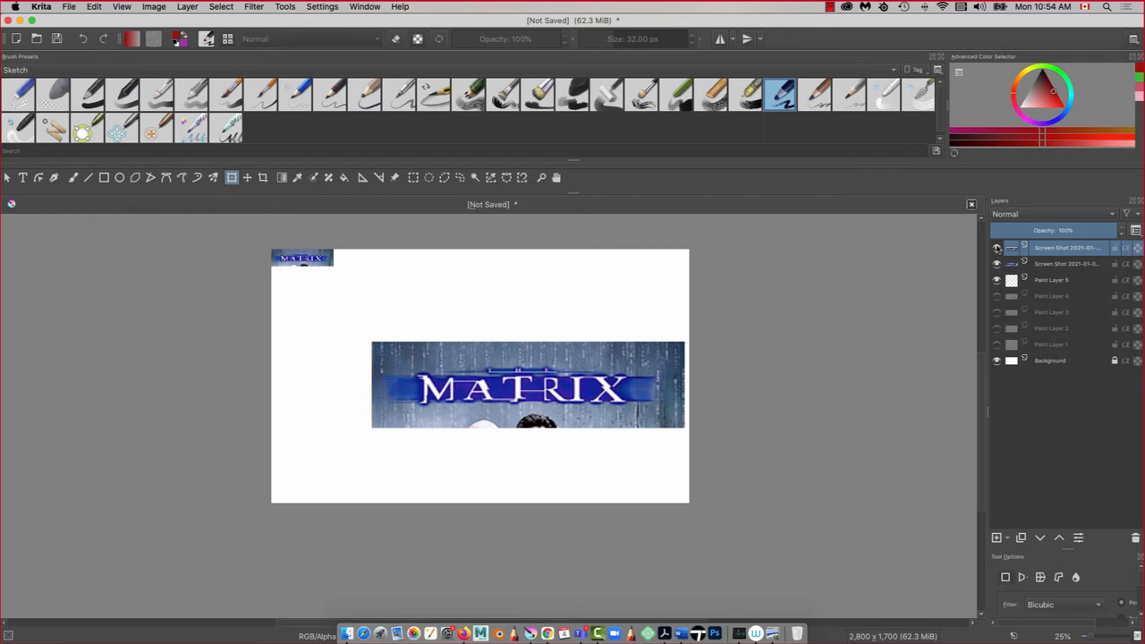
- Hide the small duplicate Matrix screenshot layer and leave the enlarged screenshot layer visible and locked
click(997, 248)
click(1063, 264)
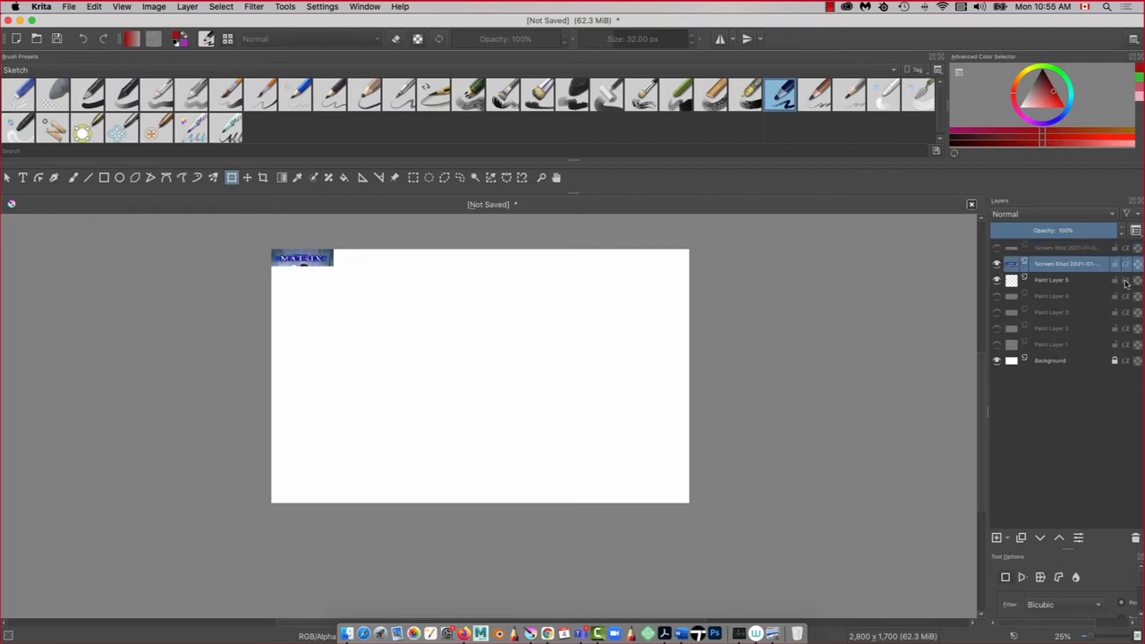
click(997, 263)
click(997, 248)
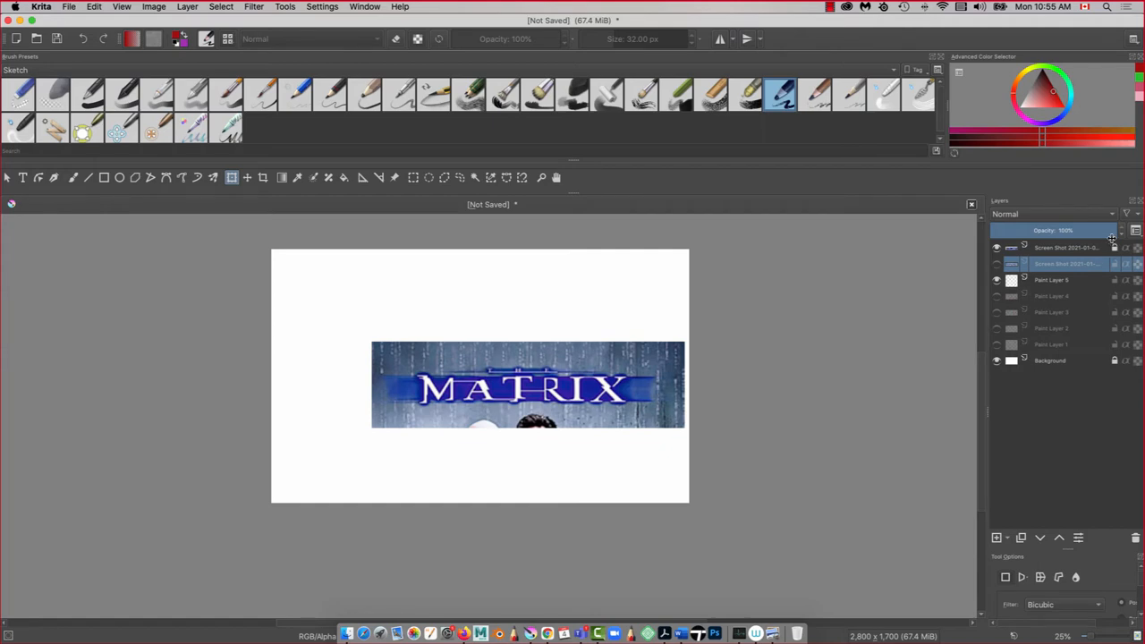
- Add a paint layer beneath the locked screenshot and sketch a filled red serif T to the lower left of the Matrix image
key(ctrl+plus)
key(ctrl+plus)
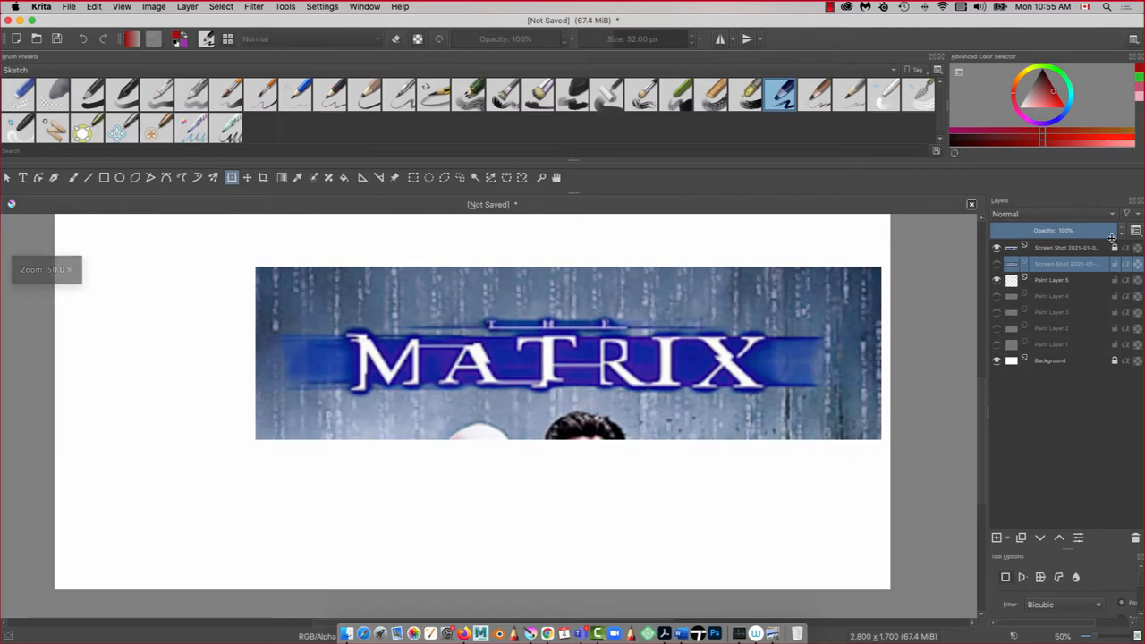
drag(284, 426, 423, 411)
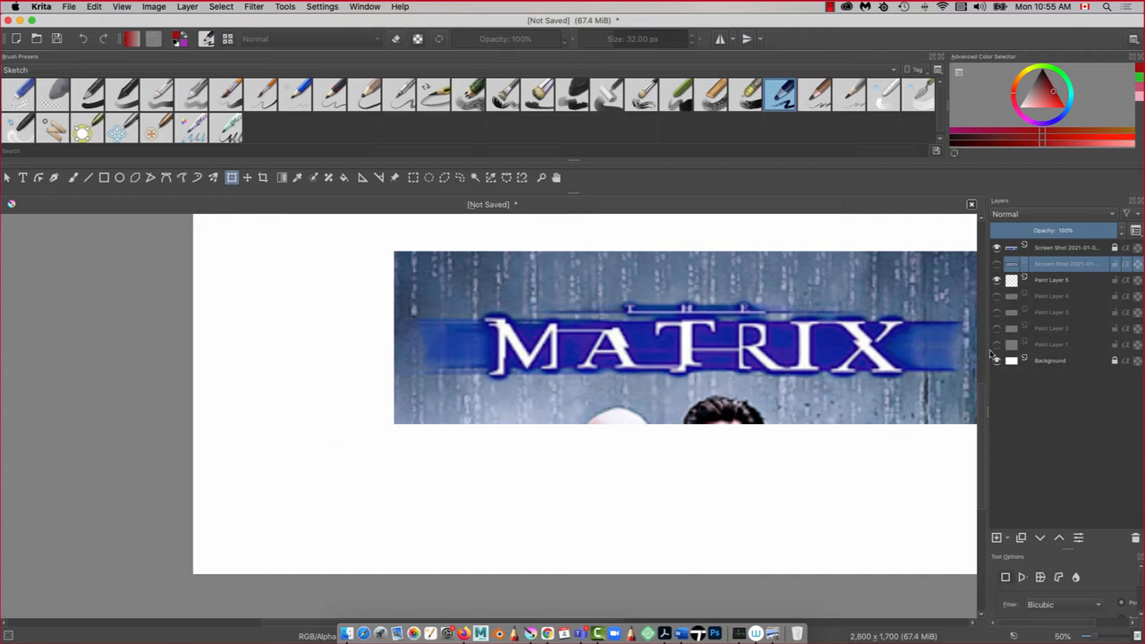
click(997, 537)
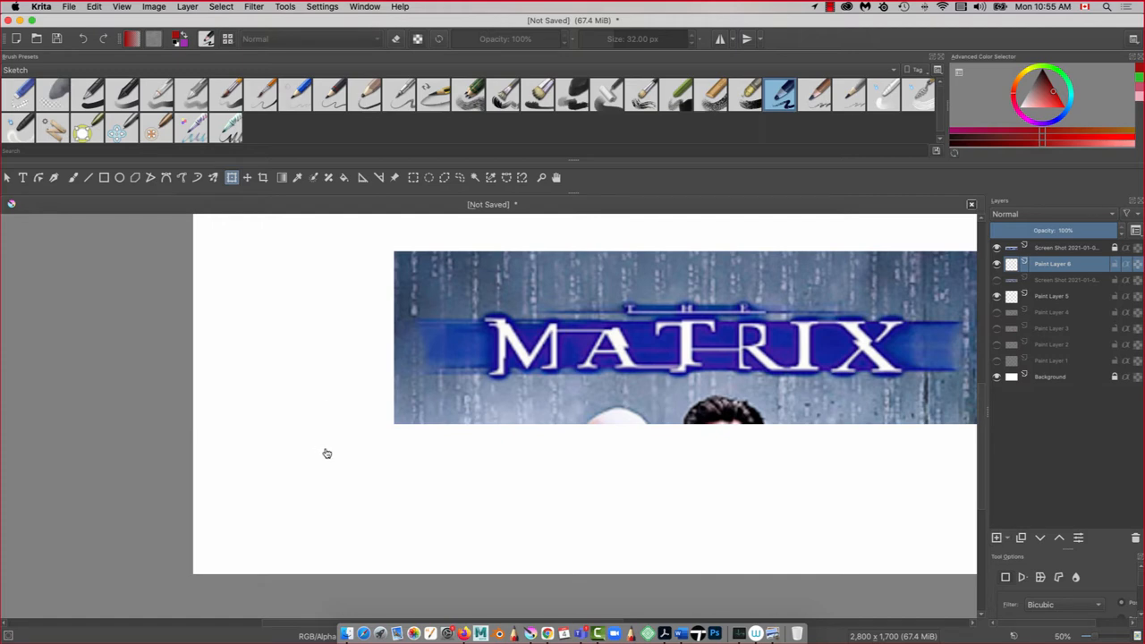
key(b)
mouse_move(299, 438)
mouse_down()
mouse_move(299, 486)
mouse_move(299, 446)
mouse_move(301, 476)
mouse_move(322, 441)
mouse_move(282, 437)
mouse_move(349, 440)
mouse_move(236, 431)
mouse_move(350, 442)
mouse_move(237, 439)
mouse_move(304, 449)
mouse_move(339, 444)
mouse_move(238, 434)
mouse_move(338, 451)
mouse_move(254, 446)
mouse_move(250, 460)
mouse_move(292, 449)
mouse_move(289, 438)
mouse_move(303, 489)
mouse_move(307, 449)
mouse_move(293, 518)
mouse_move(312, 521)
mouse_move(282, 506)
mouse_up()
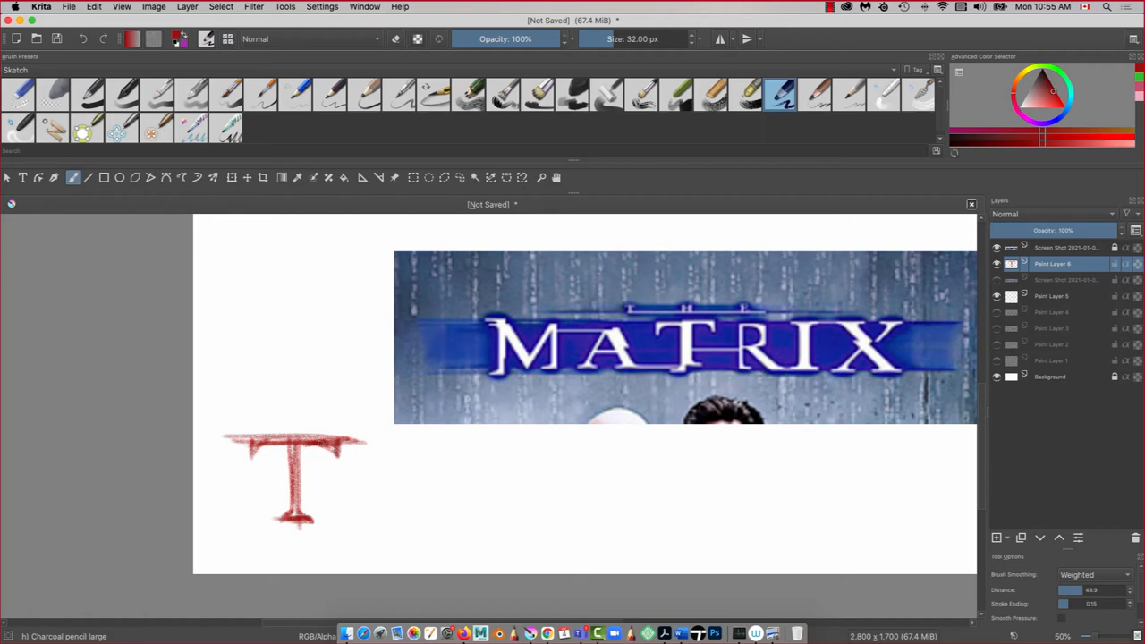
mouse_move(334, 446)
mouse_down()
mouse_move(246, 442)
mouse_move(291, 508)
mouse_move(297, 439)
mouse_move(297, 512)
mouse_move(310, 516)
mouse_move(284, 513)
mouse_move(329, 448)
mouse_move(259, 445)
mouse_move(351, 458)
mouse_move(285, 460)
mouse_move(290, 515)
mouse_move(293, 442)
mouse_move(294, 515)
mouse_move(270, 520)
mouse_move(305, 510)
mouse_move(315, 518)
mouse_up()
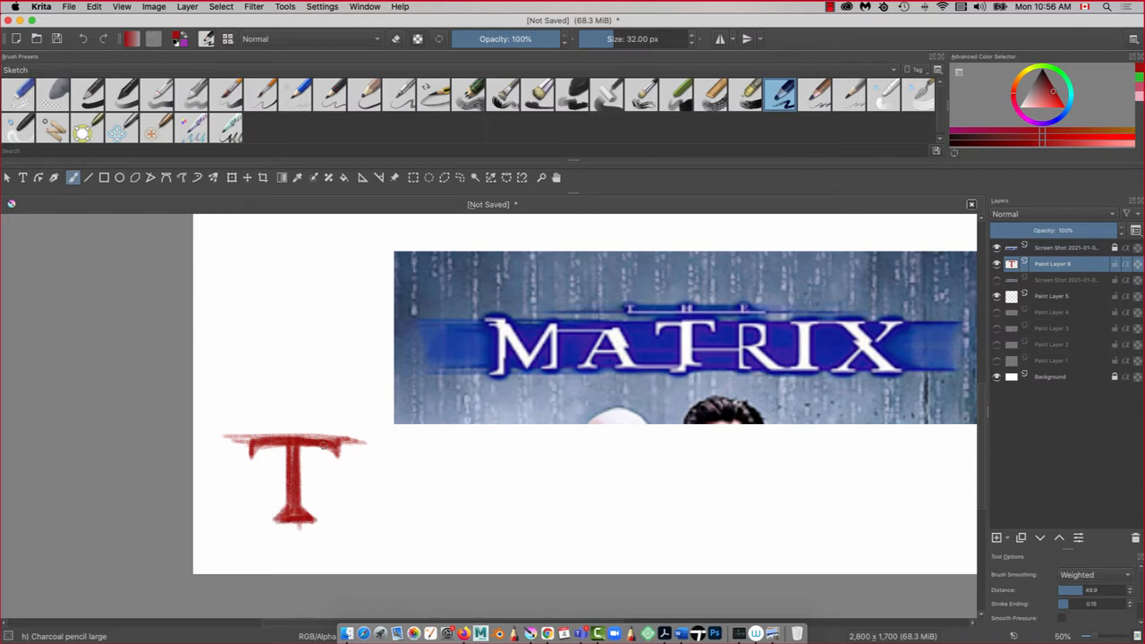
drag(327, 447, 253, 438)
- Select the right half of the T with a rectangular selection, shift it slightly upward to offset the halves, and deselect
click(413, 178)
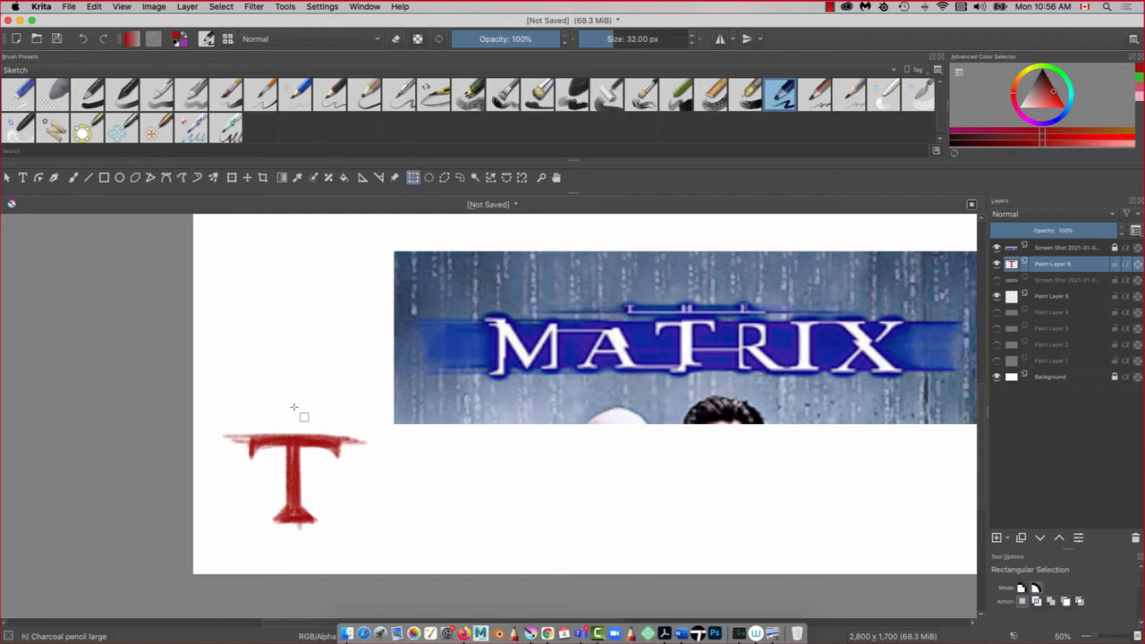
drag(293, 410, 361, 532)
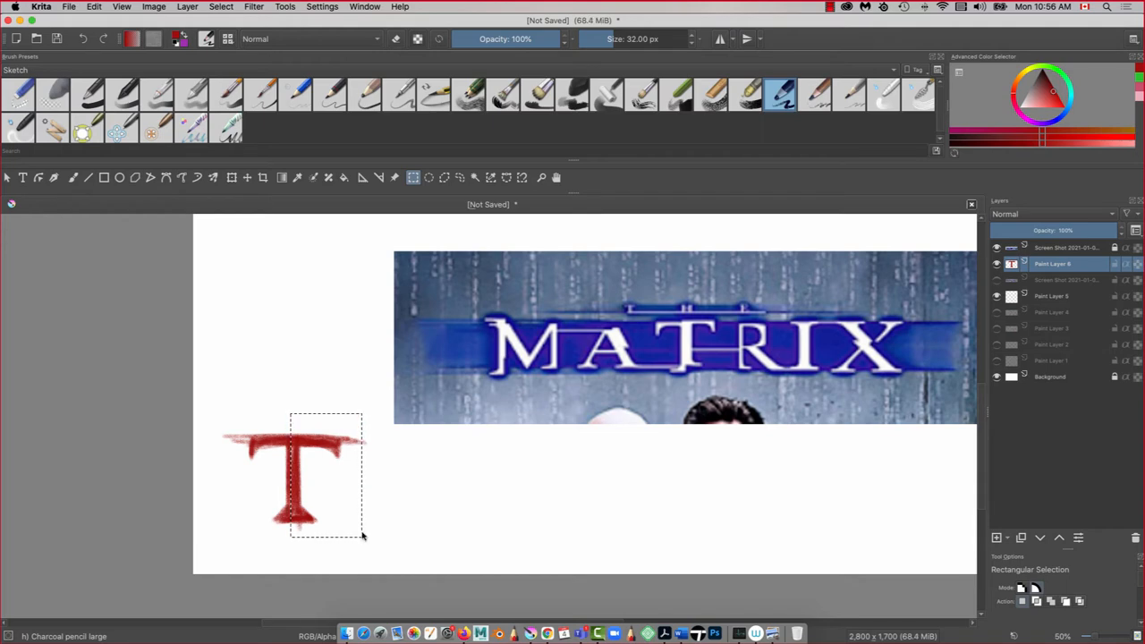
key(t)
drag(296, 466, 304, 451)
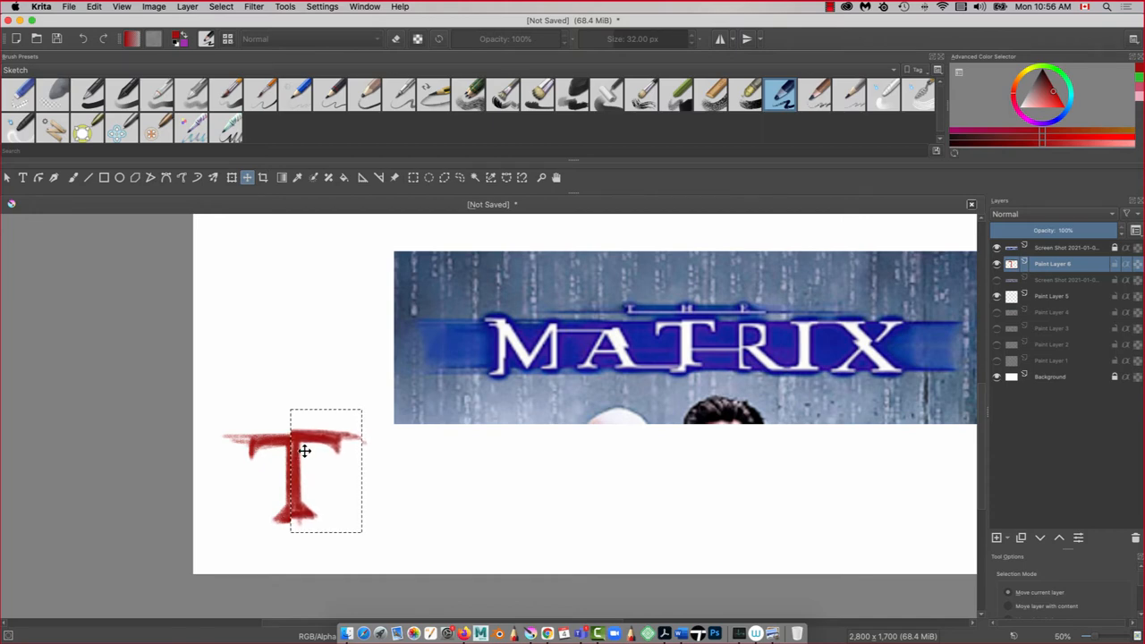
key(super+shift+a)
- Erase the excess strokes beyond both ends of the T's crossbar with the Eraser Small brush
click(15, 81)
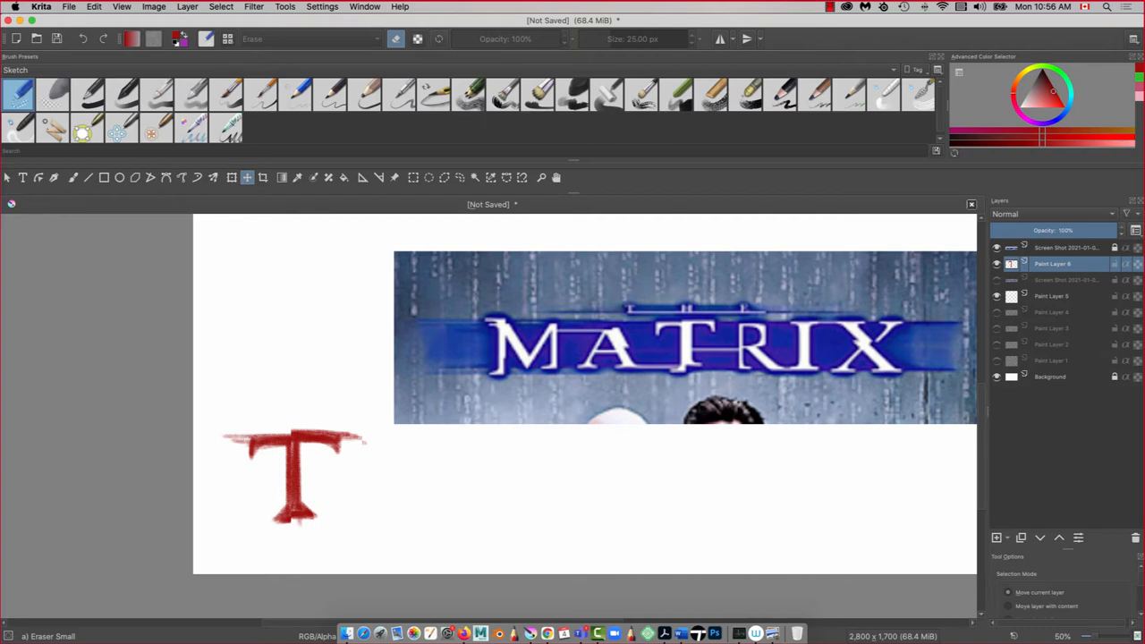
key(b)
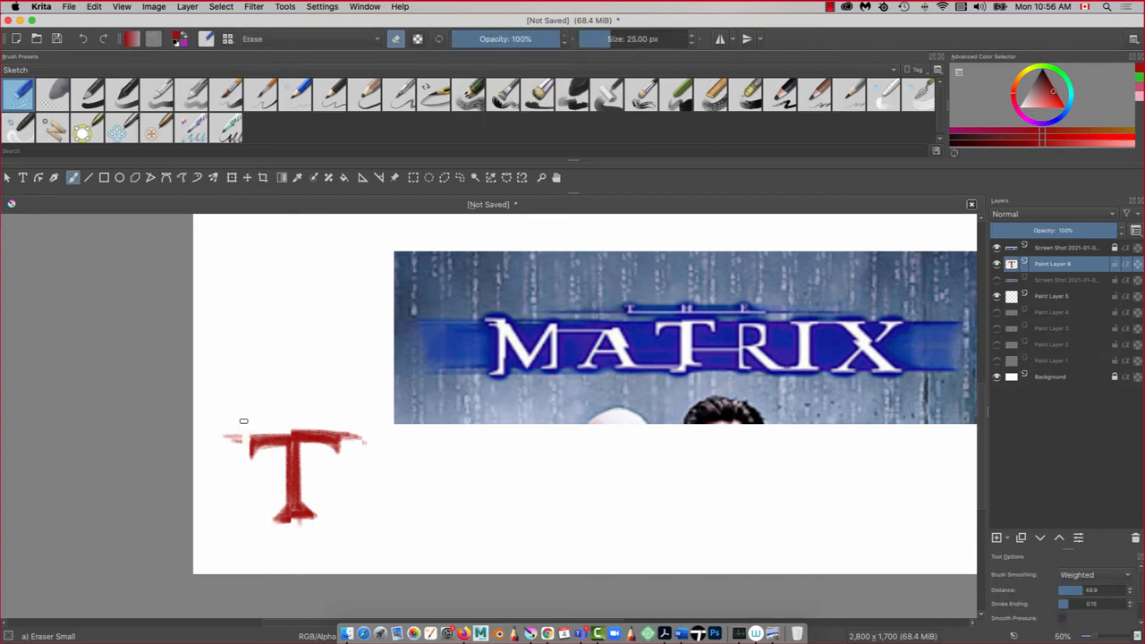
drag(238, 439, 230, 435)
mouse_move(344, 421)
mouse_down()
mouse_move(344, 464)
mouse_move(369, 443)
mouse_up()
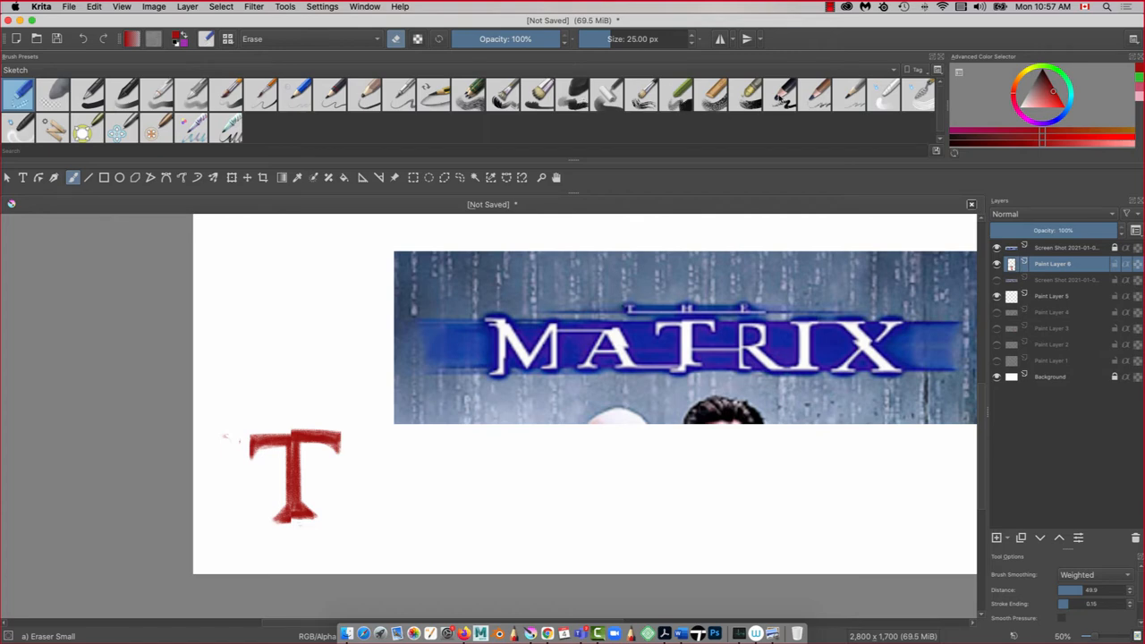
- Sketch a joined AB monogram with a shared stem above the T, using the Charcoal pencil large brush
click(781, 93)
mouse_move(269, 267)
mouse_down()
mouse_move(229, 344)
mouse_move(263, 365)
mouse_up()
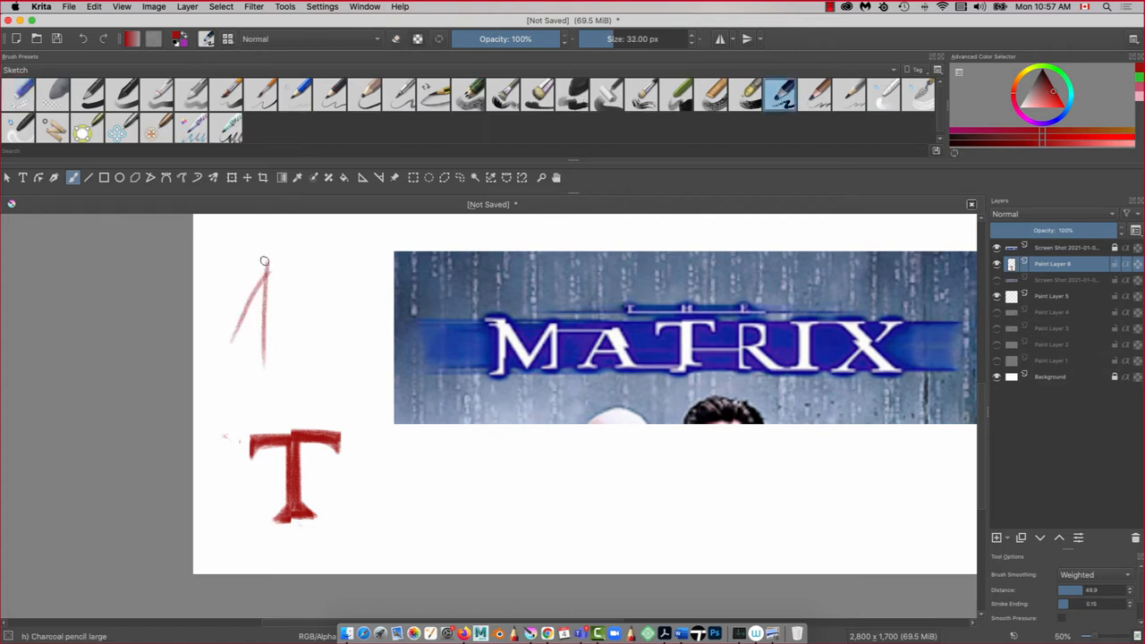
mouse_move(235, 313)
mouse_down()
mouse_move(307, 296)
mouse_move(317, 337)
mouse_move(256, 307)
mouse_move(268, 338)
mouse_move(259, 307)
mouse_move(250, 318)
mouse_move(261, 361)
mouse_move(264, 266)
mouse_move(249, 337)
mouse_move(224, 360)
mouse_up()
drag(268, 279, 272, 302)
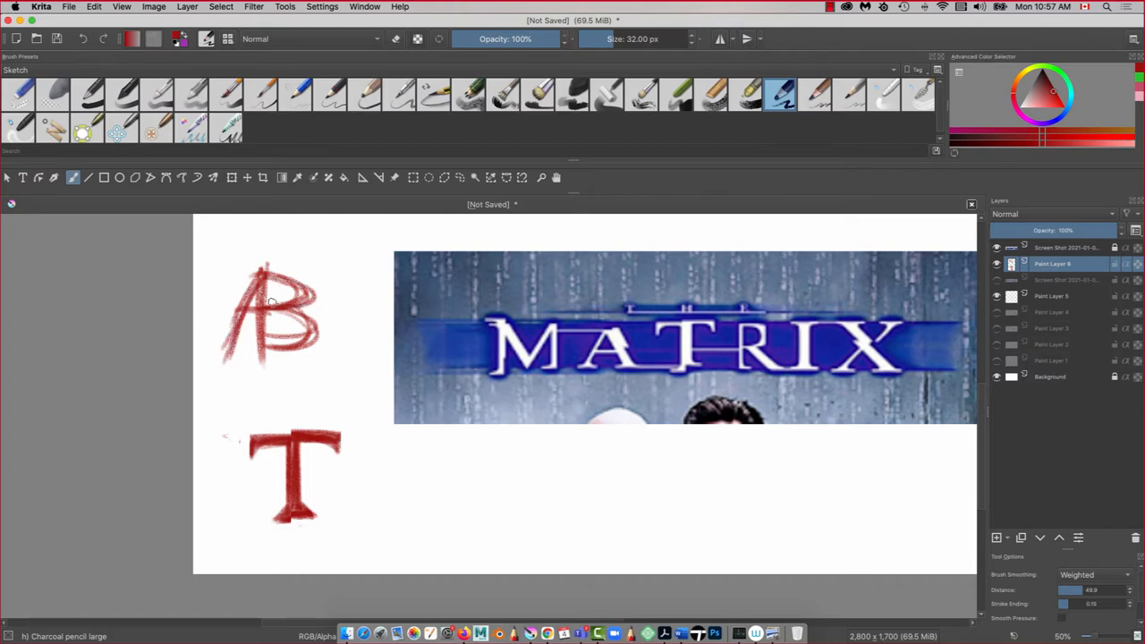
- Reduce the brush size to 26 px and sketch a thin X of crossing diagonals above the Matrix image
key(bracketleft)
key(minus)
key(minus)
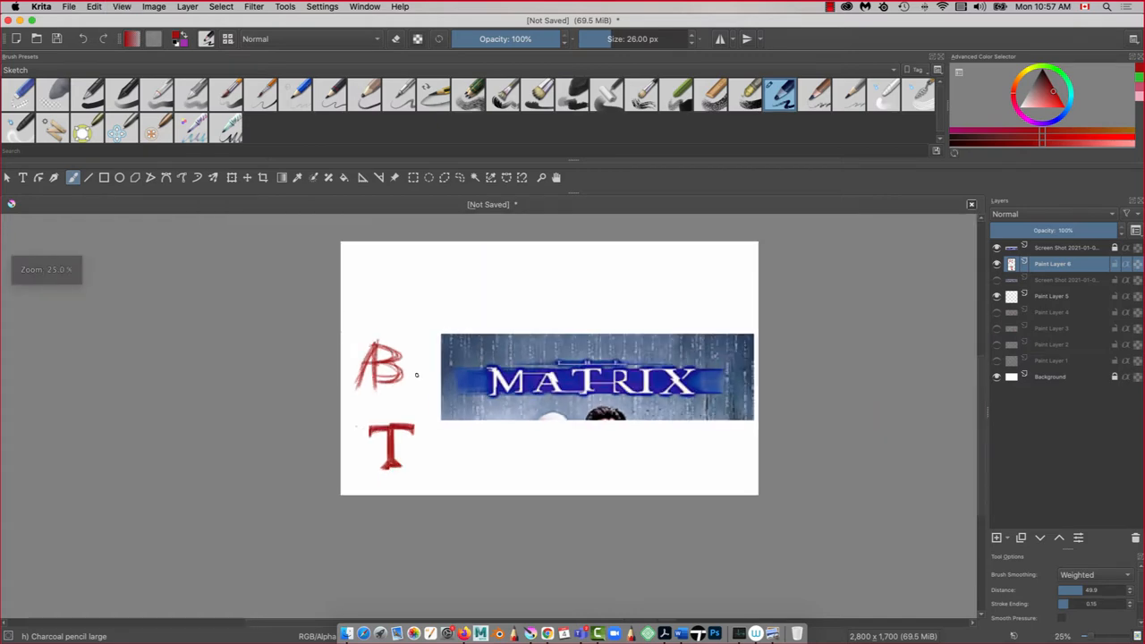
drag(366, 369, 252, 356)
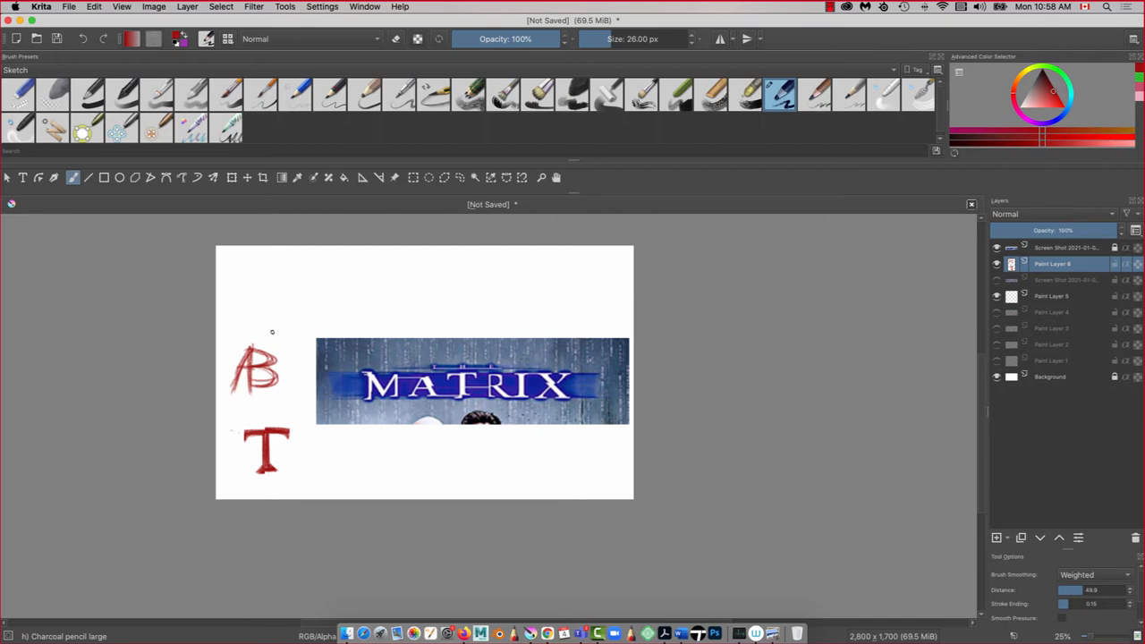
key(minus)
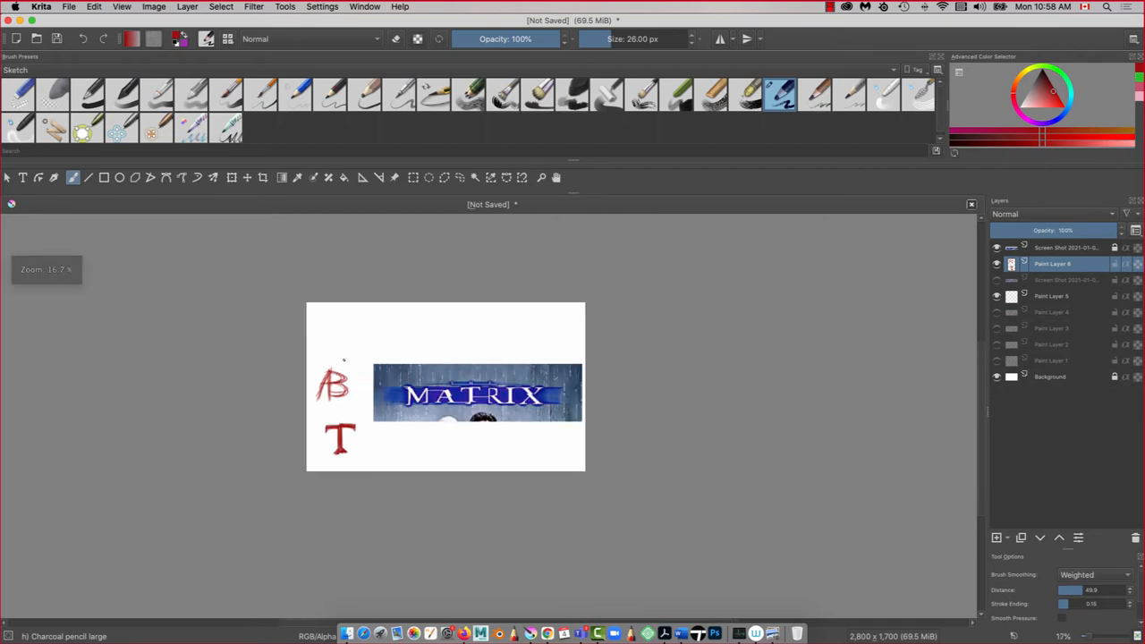
key(plus)
key(plus)
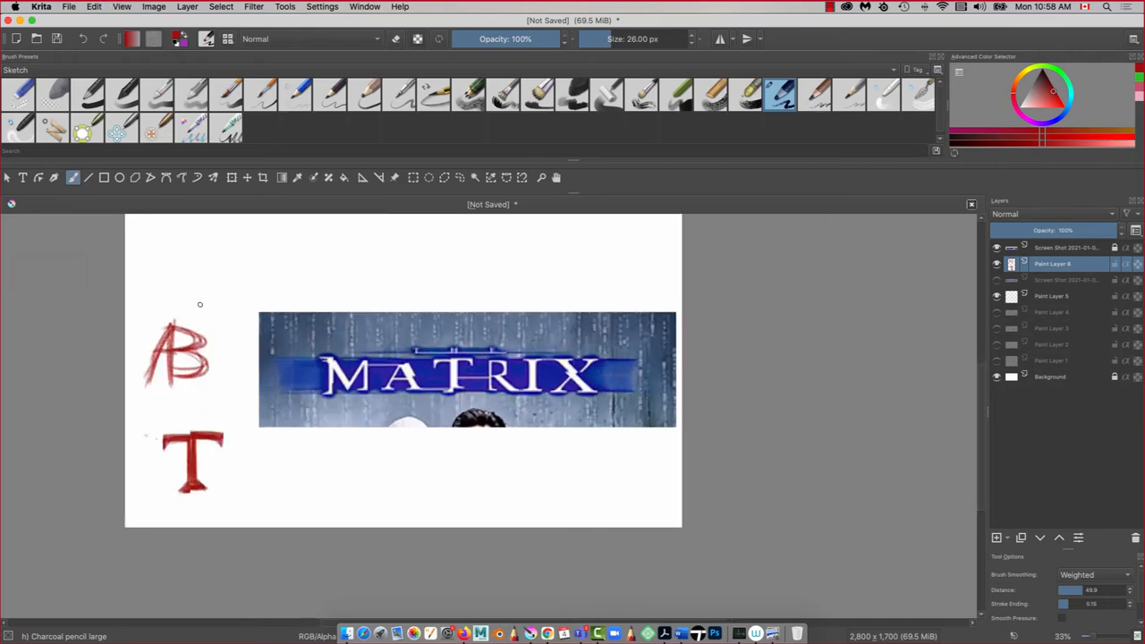
scroll(269, 411, up, 3)
scroll(268, 411, left, 2)
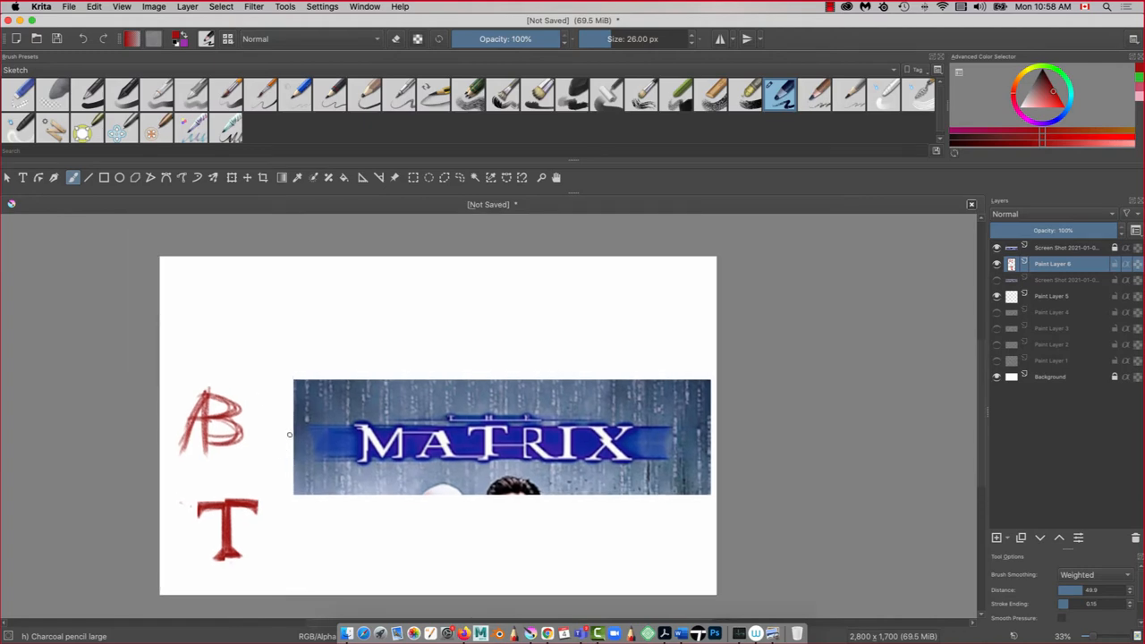
drag(439, 288, 488, 340)
mouse_move(482, 291)
mouse_down()
mouse_move(446, 347)
mouse_move(430, 351)
mouse_up()
drag(441, 291, 488, 340)
drag(479, 295, 434, 350)
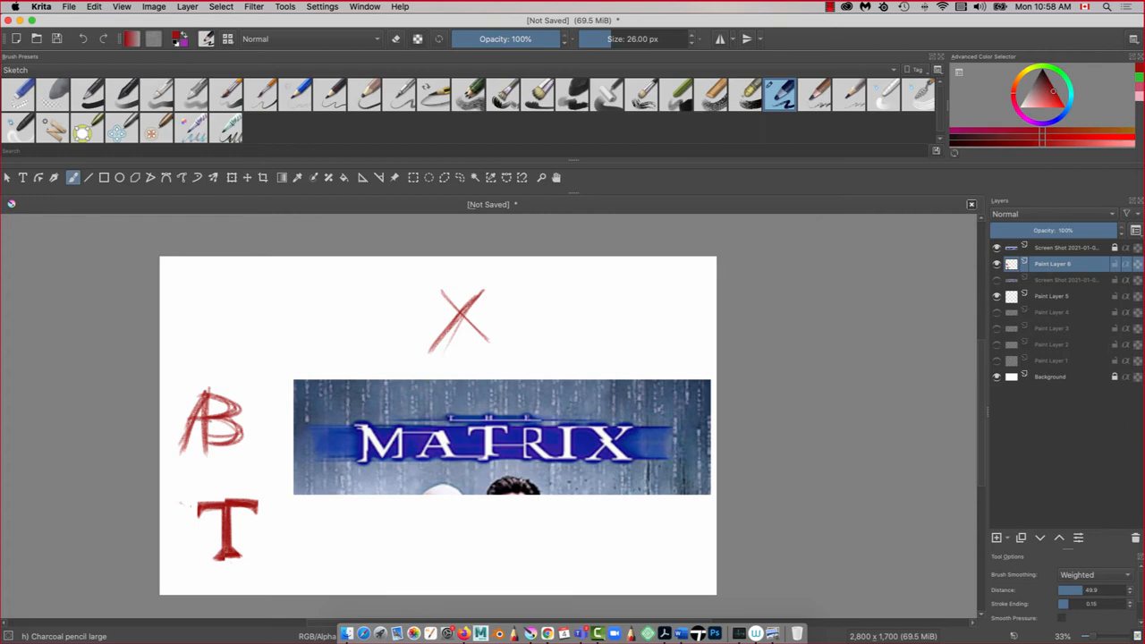
- Sketch a second, bolder X with serifs to the right of the thin X
drag(584, 294, 542, 345)
drag(549, 295, 594, 349)
drag(586, 294, 544, 348)
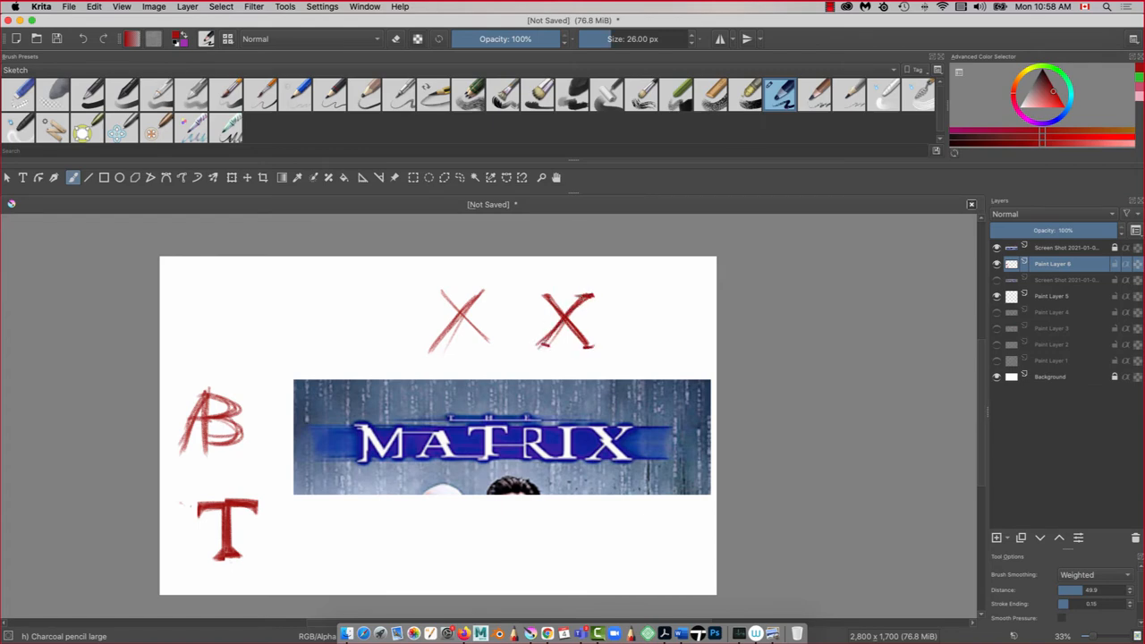
mouse_move(587, 295)
mouse_down()
mouse_move(537, 349)
mouse_move(564, 323)
mouse_move(547, 295)
mouse_move(592, 347)
mouse_up()
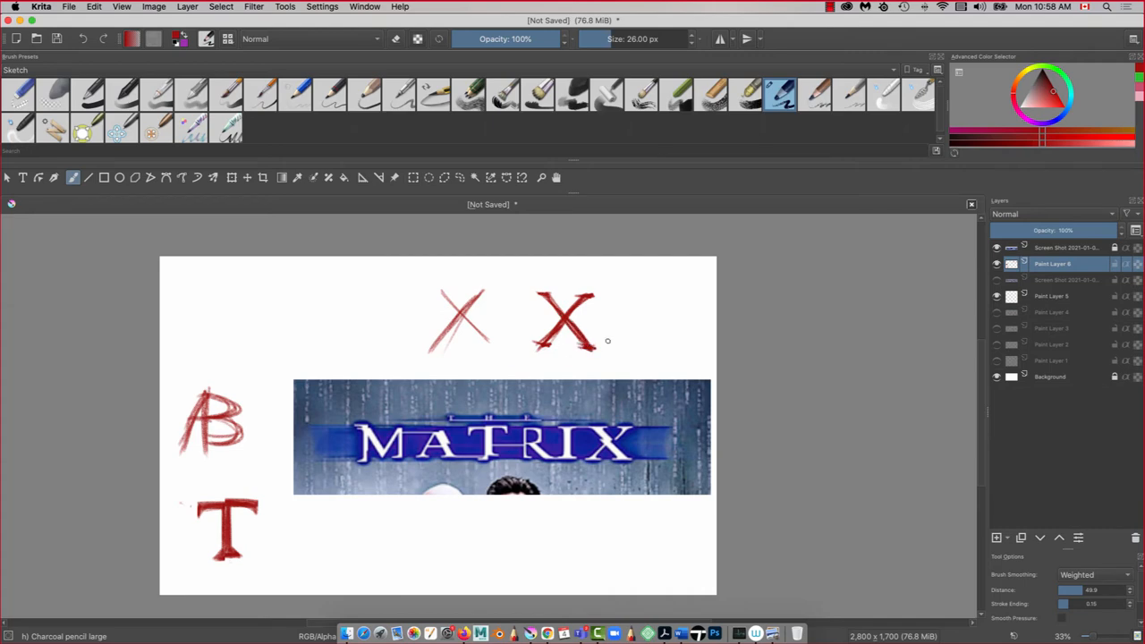
- Reduce the brush size to 20 px and sketch a P with an oval bowl and two vertical stems above the AB monogram
key(bracketleft)
key(bracketleft)
drag(535, 347, 554, 347)
drag(265, 283, 263, 349)
mouse_move(267, 284)
mouse_down()
mouse_move(269, 310)
mouse_move(296, 296)
mouse_move(261, 304)
mouse_move(295, 297)
mouse_move(269, 305)
mouse_move(288, 309)
mouse_move(283, 338)
mouse_move(288, 284)
mouse_move(271, 288)
mouse_up()
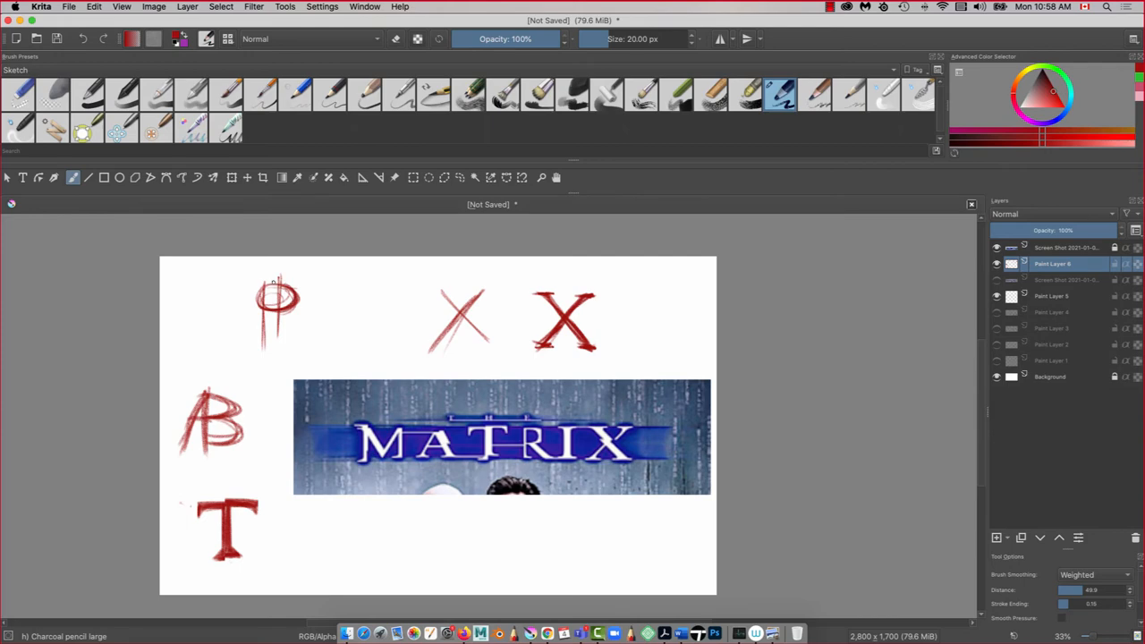
- Sketch a square construction grid with centre lines and both diagonals between the oval P and the thin X
scroll(273, 282, up, 4)
drag(148, 296, 455, 486)
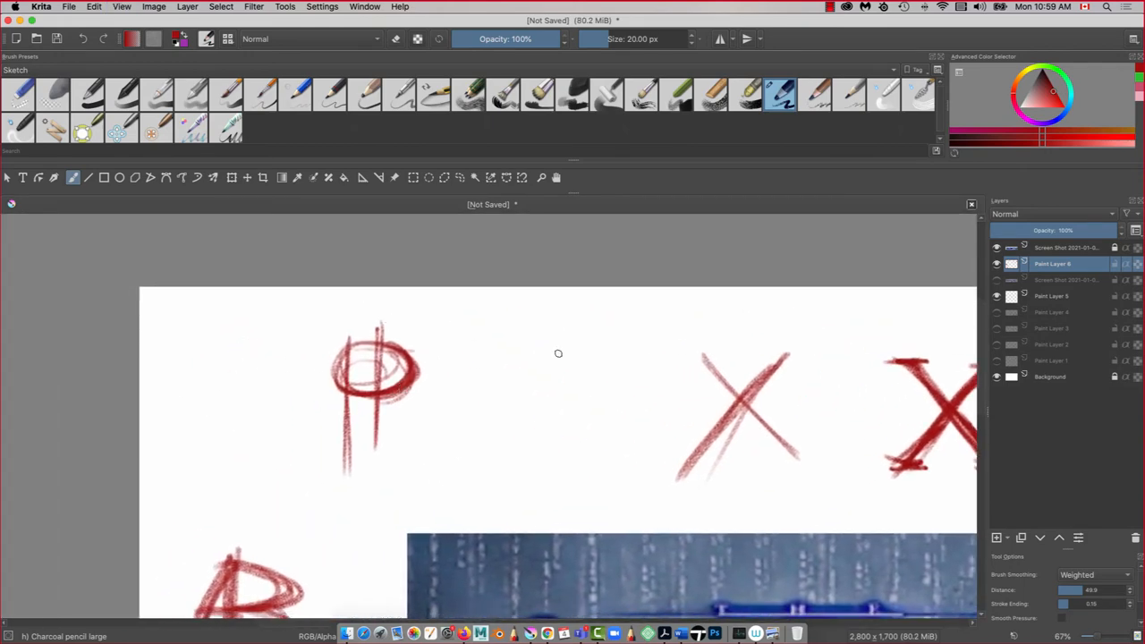
drag(558, 338, 549, 453)
mouse_move(613, 343)
mouse_down()
mouse_move(469, 340)
mouse_move(503, 342)
mouse_move(514, 436)
mouse_move(608, 437)
mouse_move(490, 429)
mouse_up()
drag(615, 425, 480, 428)
drag(558, 336, 552, 430)
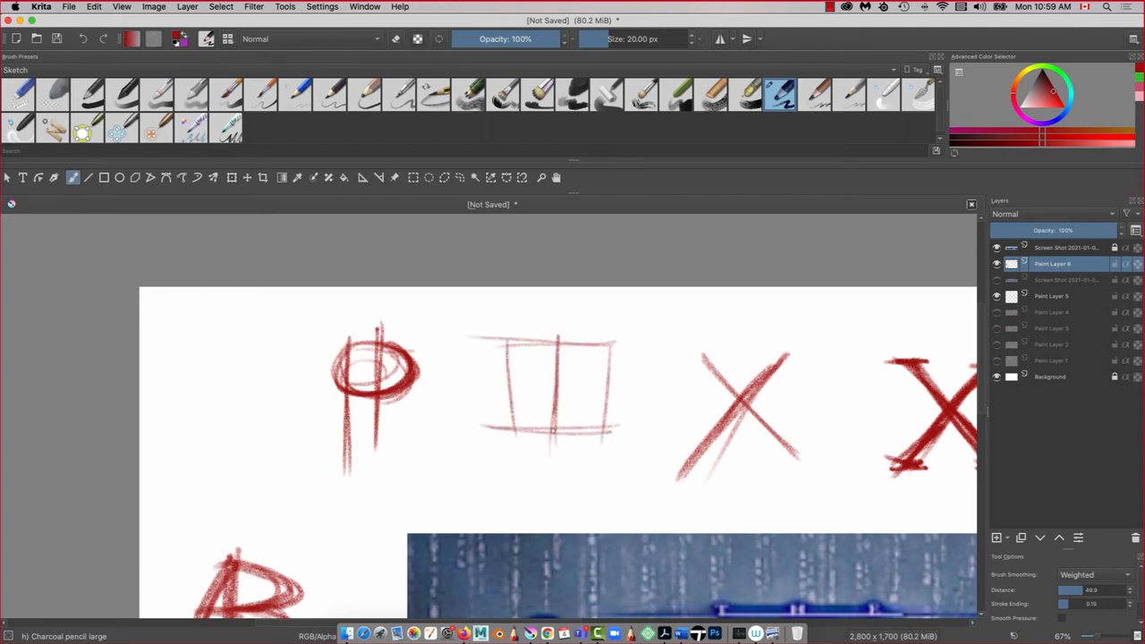
drag(616, 382, 473, 383)
drag(505, 338, 622, 437)
mouse_move(615, 339)
mouse_down()
mouse_move(490, 455)
mouse_move(486, 445)
mouse_up()
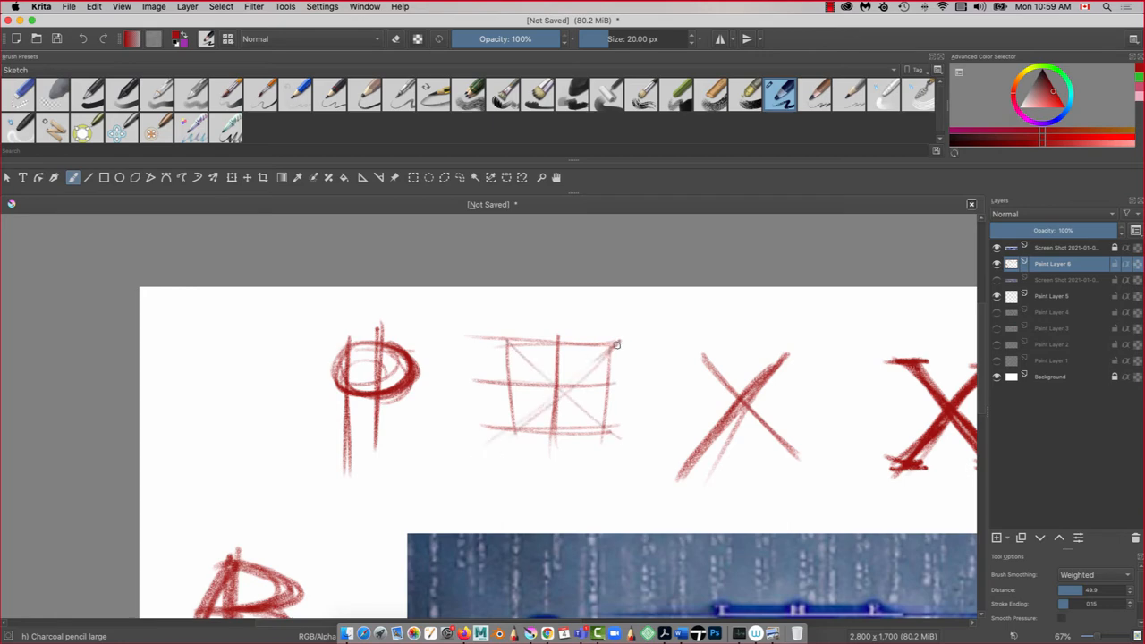
- Sketch a curved P bowl inside the construction grid, with a small circle in a square at its centre
mouse_move(615, 343)
mouse_down()
mouse_move(595, 349)
mouse_move(572, 399)
mouse_up()
mouse_move(557, 341)
mouse_down()
mouse_move(598, 384)
mouse_move(603, 374)
mouse_move(561, 339)
mouse_move(598, 391)
mouse_move(581, 415)
mouse_up()
mouse_move(604, 376)
mouse_down()
mouse_move(568, 401)
mouse_move(593, 416)
mouse_move(551, 433)
mouse_up()
mouse_move(602, 374)
mouse_down()
mouse_move(577, 352)
mouse_move(573, 407)
mouse_move(540, 368)
mouse_move(577, 405)
mouse_up()
- Sketch both sides of the grid P's stem down to the Matrix image and rough in its foot
mouse_move(537, 372)
mouse_down()
mouse_move(579, 370)
mouse_move(575, 407)
mouse_move(571, 391)
mouse_move(578, 401)
mouse_move(545, 411)
mouse_move(563, 373)
mouse_move(562, 407)
mouse_move(539, 446)
mouse_move(536, 517)
mouse_up()
drag(553, 341, 510, 444)
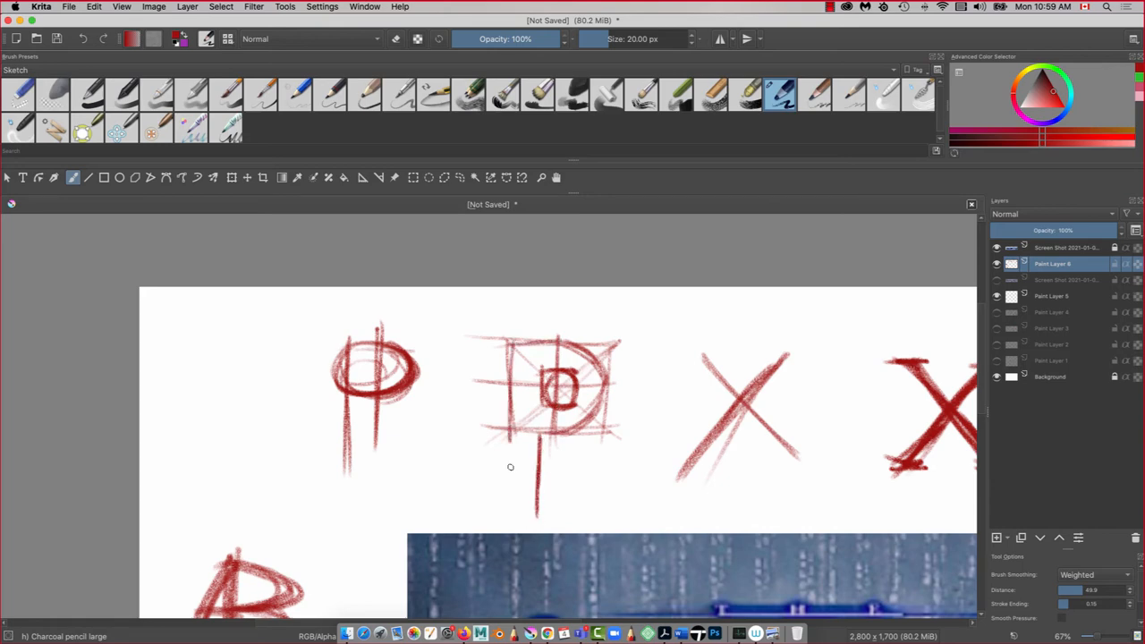
drag(518, 369, 509, 513)
drag(543, 433, 541, 521)
mouse_move(541, 480)
mouse_down()
mouse_move(542, 510)
mouse_move(569, 531)
mouse_move(472, 530)
mouse_up()
mouse_move(501, 509)
mouse_down()
mouse_move(487, 524)
mouse_move(507, 511)
mouse_move(567, 515)
mouse_up()
drag(515, 419, 508, 496)
- Add a heavy top edge with a serif to the grid P and outline the angled serifs at its base
mouse_move(517, 342)
mouse_down()
mouse_move(499, 336)
mouse_move(559, 343)
mouse_up()
mouse_move(497, 342)
mouse_down()
mouse_move(499, 365)
mouse_move(540, 331)
mouse_move(564, 338)
mouse_up()
mouse_move(528, 331)
mouse_down()
mouse_move(548, 337)
mouse_move(497, 341)
mouse_up()
mouse_move(497, 341)
mouse_down()
mouse_move(498, 359)
mouse_move(514, 359)
mouse_up()
mouse_move(512, 358)
mouse_down()
mouse_move(505, 495)
mouse_move(486, 510)
mouse_up()
mouse_move(485, 510)
mouse_down()
mouse_move(499, 509)
mouse_move(485, 511)
mouse_move(488, 531)
mouse_move(567, 512)
mouse_up()
mouse_move(564, 506)
mouse_down()
mouse_move(564, 529)
mouse_move(537, 432)
mouse_up()
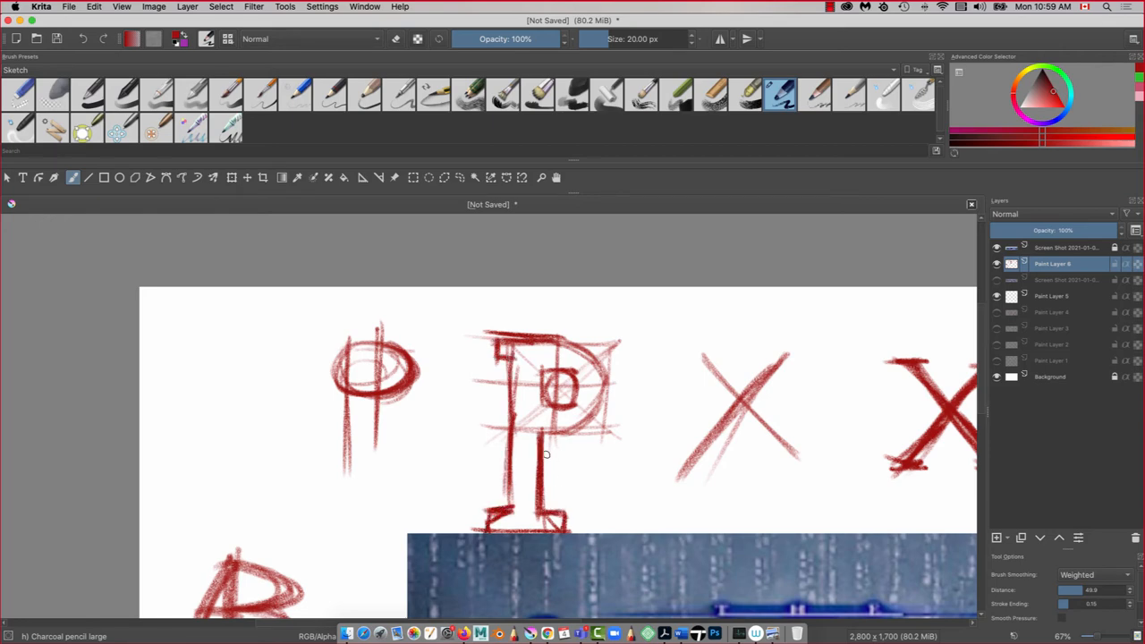
- Darken the grid P's bowl, then reduce the brush to 15 px to strengthen its diagonals and hatch toward the inner square
mouse_move(572, 374)
mouse_down()
mouse_move(550, 407)
mouse_move(584, 323)
mouse_move(579, 413)
mouse_up()
mouse_move(567, 345)
mouse_down()
mouse_move(582, 418)
mouse_move(557, 463)
mouse_up()
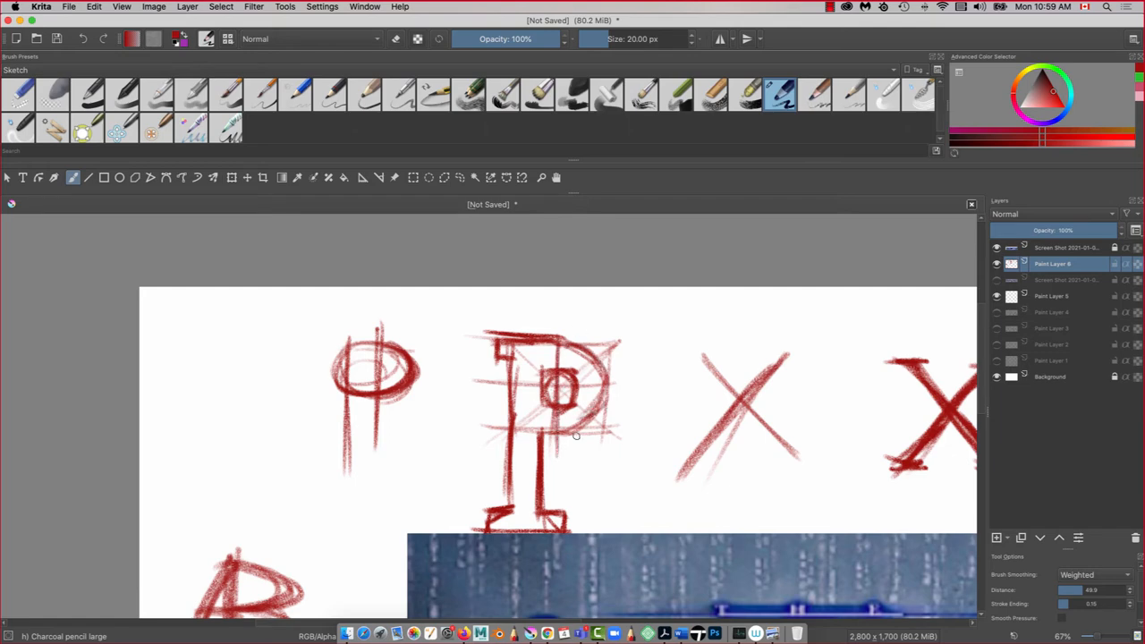
key(bracketleft)
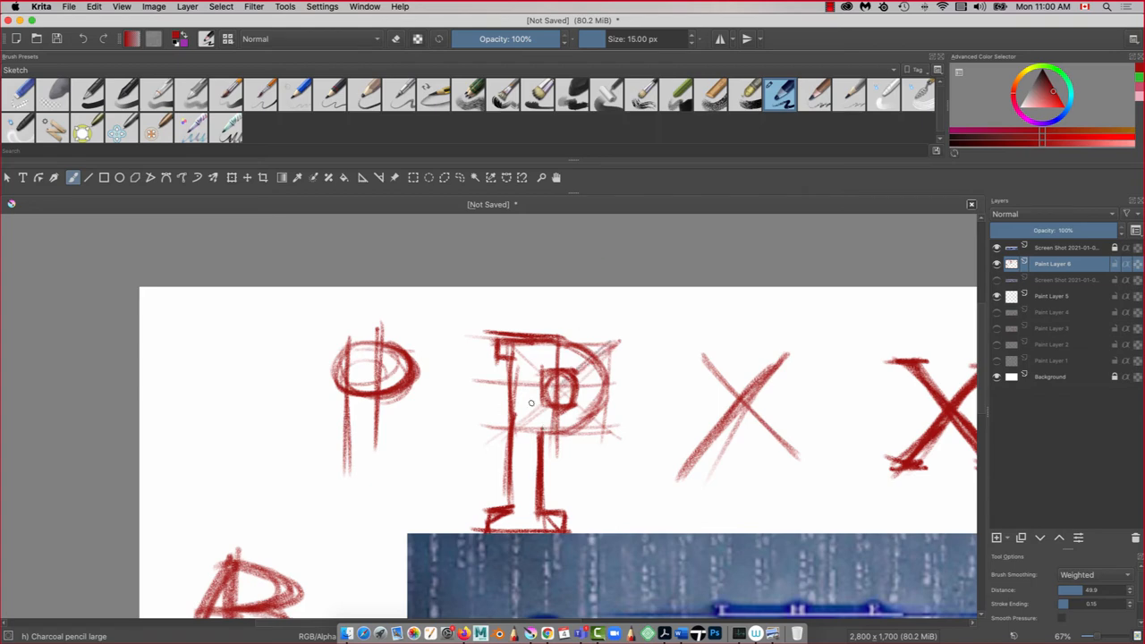
mouse_move(566, 362)
mouse_down()
mouse_move(563, 390)
mouse_move(623, 446)
mouse_move(536, 364)
mouse_move(617, 442)
mouse_move(545, 396)
mouse_move(582, 354)
mouse_move(529, 412)
mouse_up()
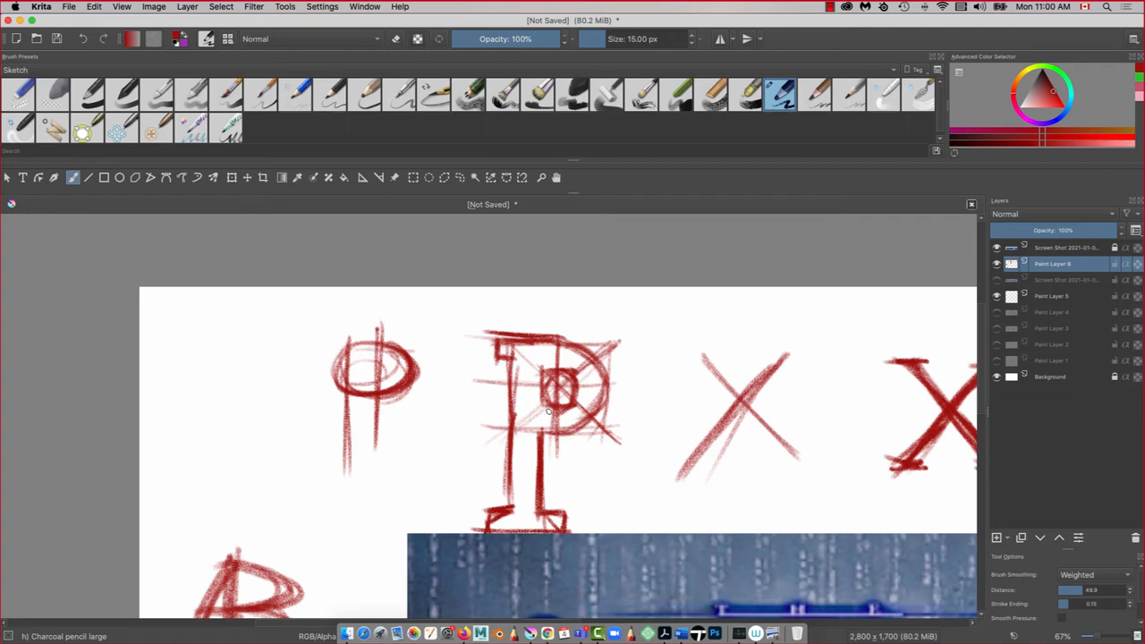
drag(524, 344, 554, 342)
mouse_move(501, 343)
mouse_down()
mouse_move(562, 340)
mouse_move(497, 358)
mouse_move(514, 359)
mouse_move(510, 503)
mouse_move(479, 511)
mouse_move(563, 528)
mouse_up()
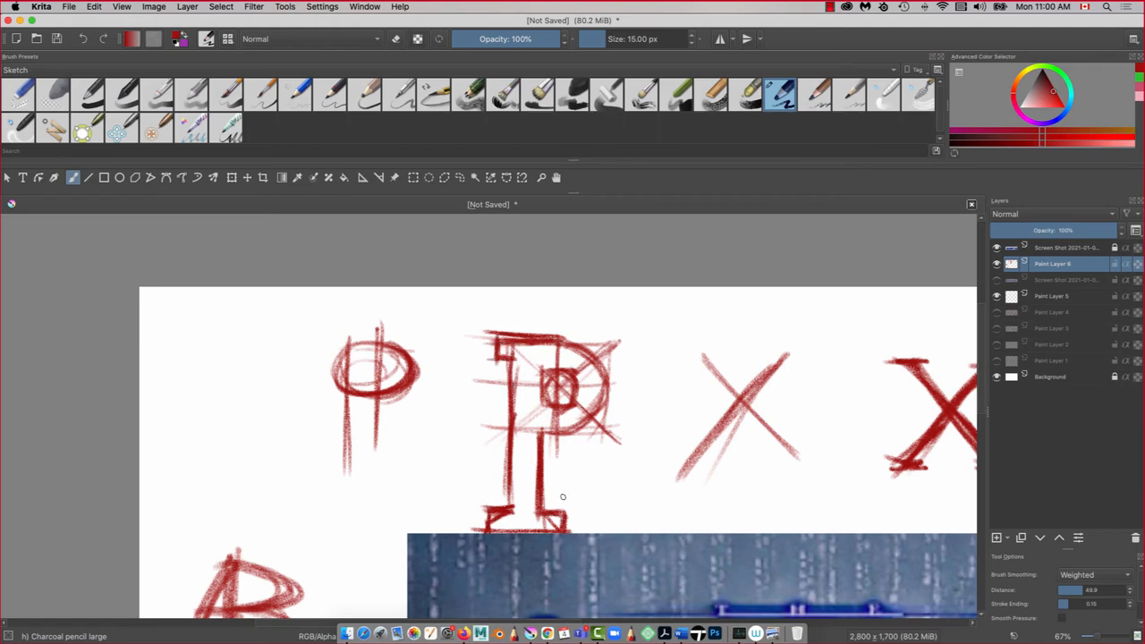
mouse_move(517, 342)
mouse_down()
mouse_move(506, 361)
mouse_move(544, 381)
mouse_move(554, 369)
mouse_move(533, 371)
mouse_move(540, 395)
mouse_up()
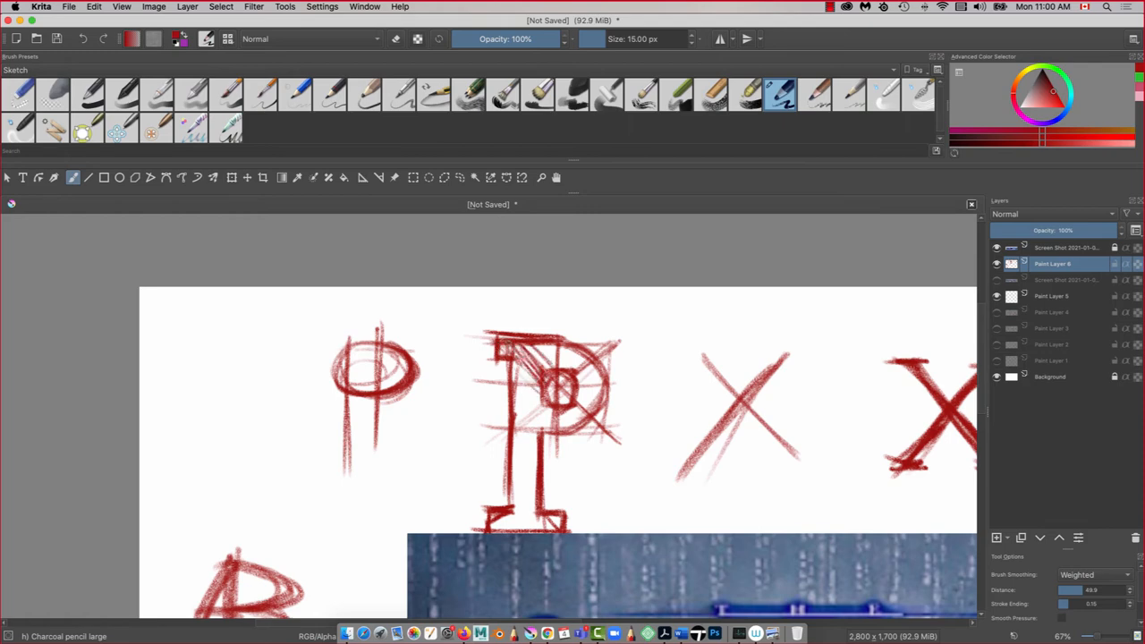
- Sketch a heavily stroked S and a thin single-line S in the blank area to the right of the T
key(minus)
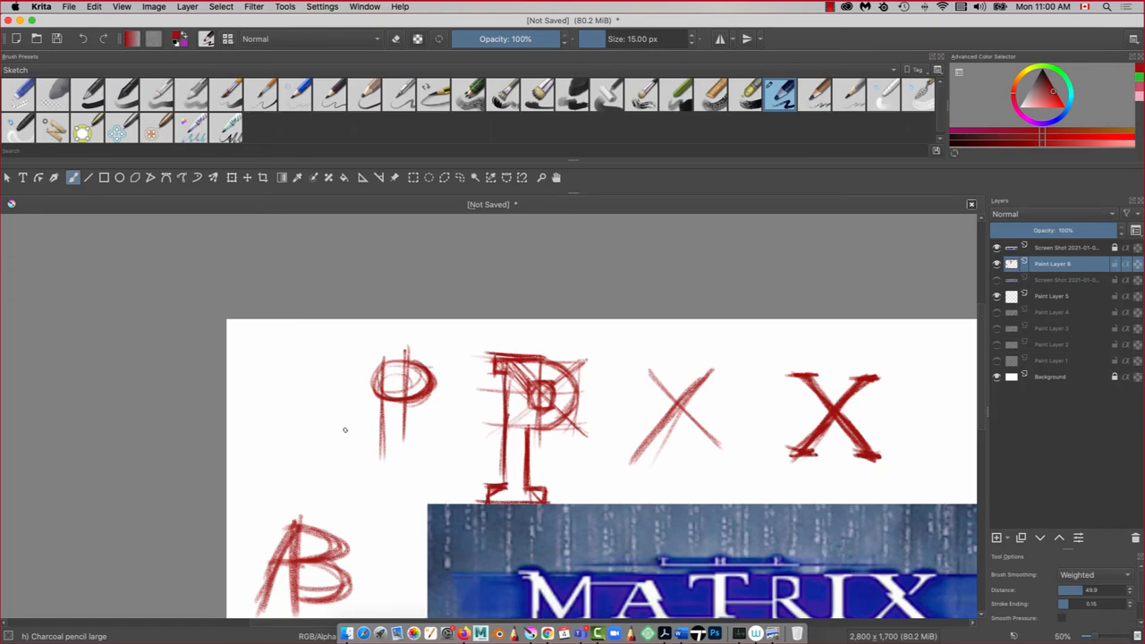
drag(345, 429, 232, 288)
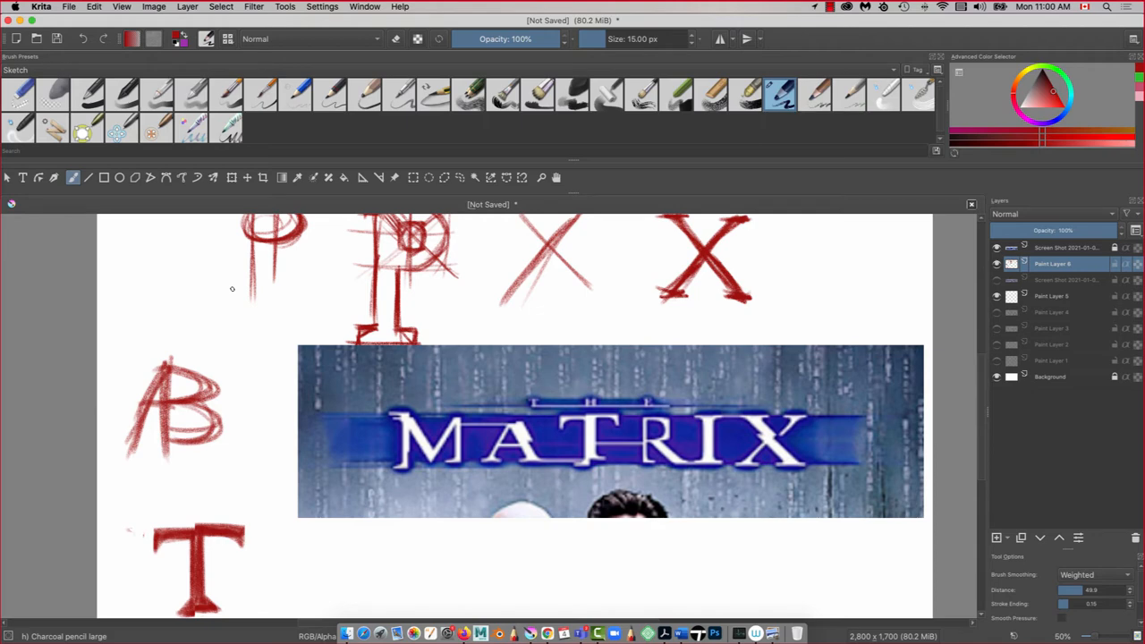
drag(253, 434, 272, 245)
mouse_move(411, 378)
mouse_down()
mouse_move(374, 394)
mouse_move(393, 402)
mouse_move(366, 433)
mouse_up()
mouse_move(369, 391)
mouse_down()
mouse_move(382, 373)
mouse_move(370, 431)
mouse_up()
mouse_move(413, 372)
mouse_down()
mouse_move(372, 385)
mouse_move(368, 431)
mouse_move(366, 419)
mouse_move(417, 426)
mouse_move(411, 413)
mouse_up()
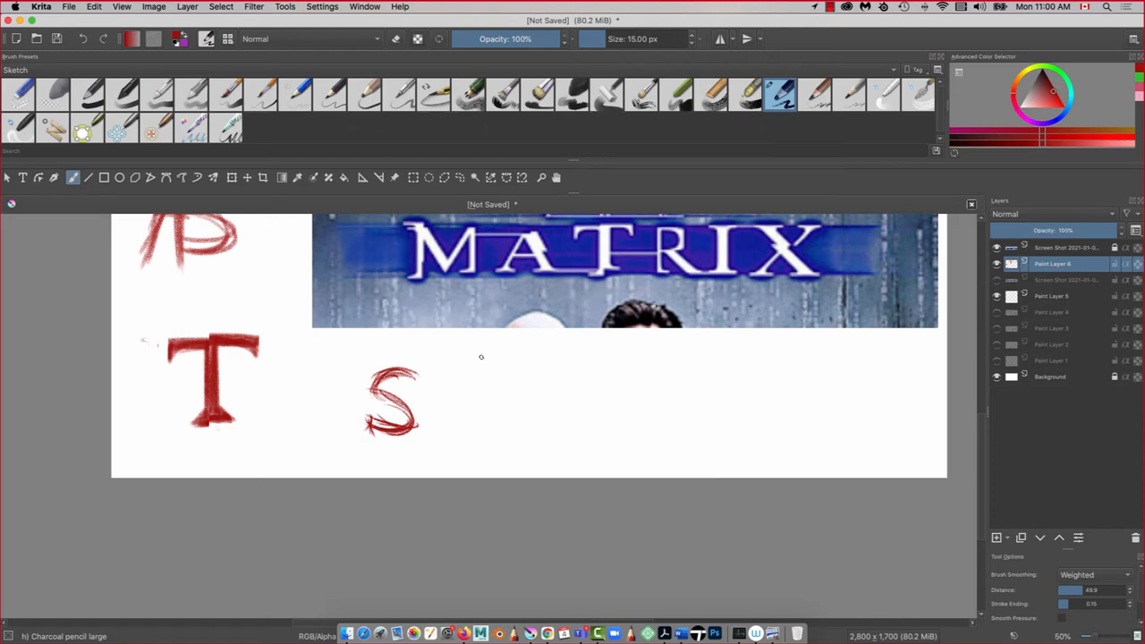
mouse_move(514, 375)
mouse_down()
mouse_move(481, 386)
mouse_move(516, 418)
mouse_move(468, 433)
mouse_up()
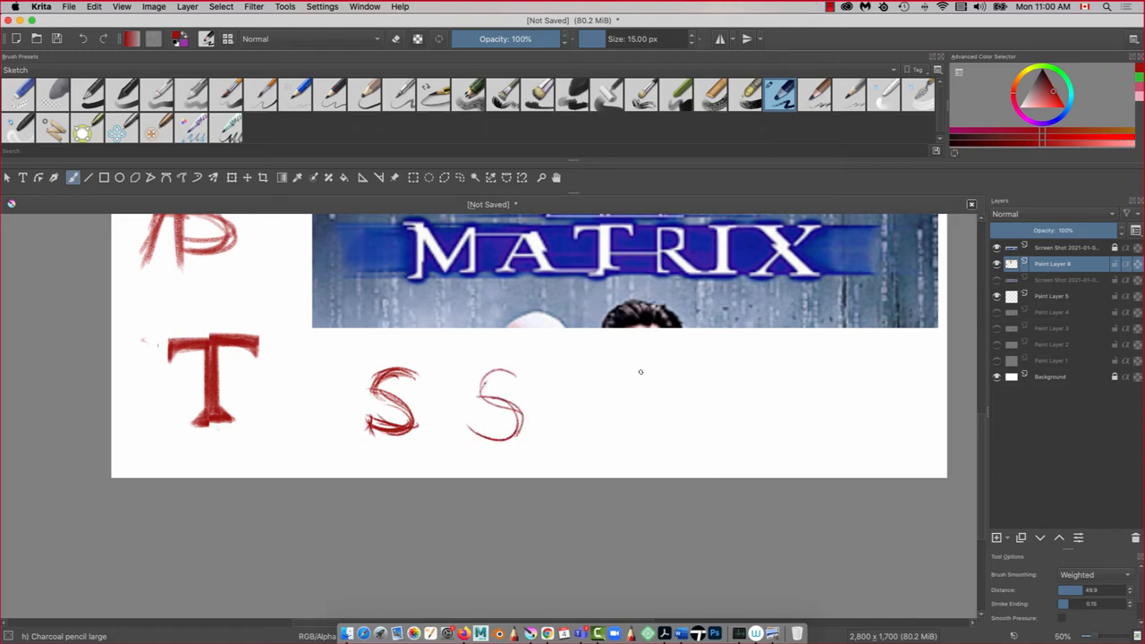
- Sketch a blocky, straight-edged S to the right of the thin S and thicken its strokes
mouse_move(653, 368)
mouse_down()
mouse_move(612, 368)
mouse_move(649, 418)
mouse_move(607, 437)
mouse_up()
mouse_move(608, 395)
mouse_down()
mouse_move(635, 395)
mouse_move(653, 436)
mouse_up()
drag(660, 369, 604, 375)
mouse_move(614, 365)
mouse_down()
mouse_move(614, 410)
mouse_move(621, 397)
mouse_up()
drag(619, 369, 643, 447)
drag(642, 388, 642, 449)
drag(648, 438, 604, 437)
drag(613, 430, 644, 436)
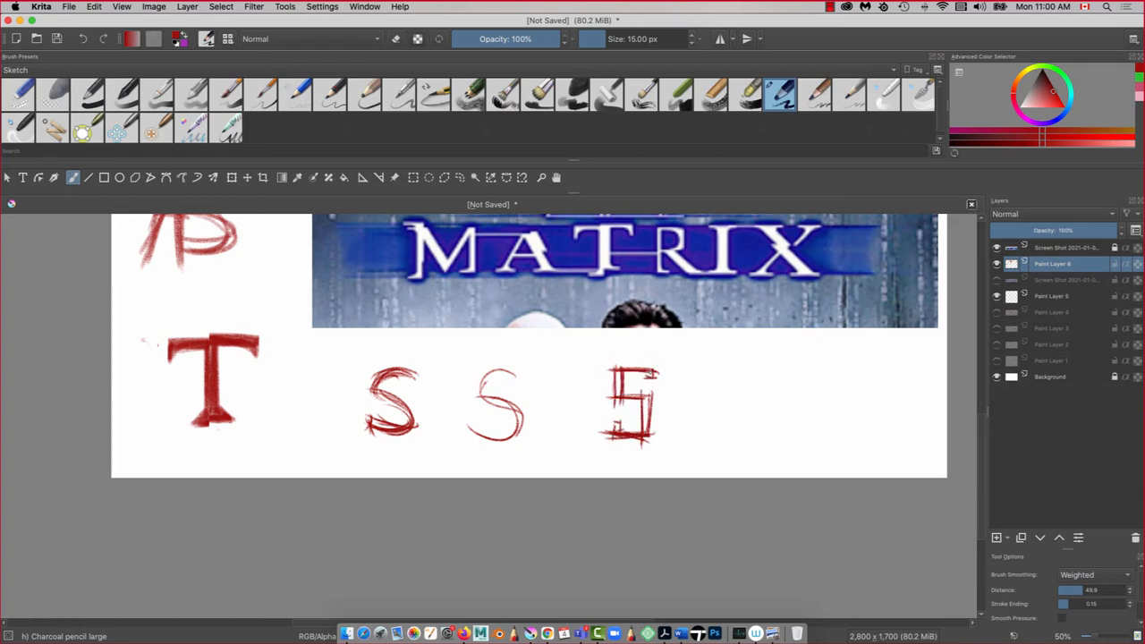
mouse_move(653, 369)
mouse_down()
mouse_move(620, 368)
mouse_move(651, 443)
mouse_move(617, 423)
mouse_up()
mouse_move(620, 376)
mouse_down()
mouse_move(619, 402)
mouse_move(640, 393)
mouse_up()
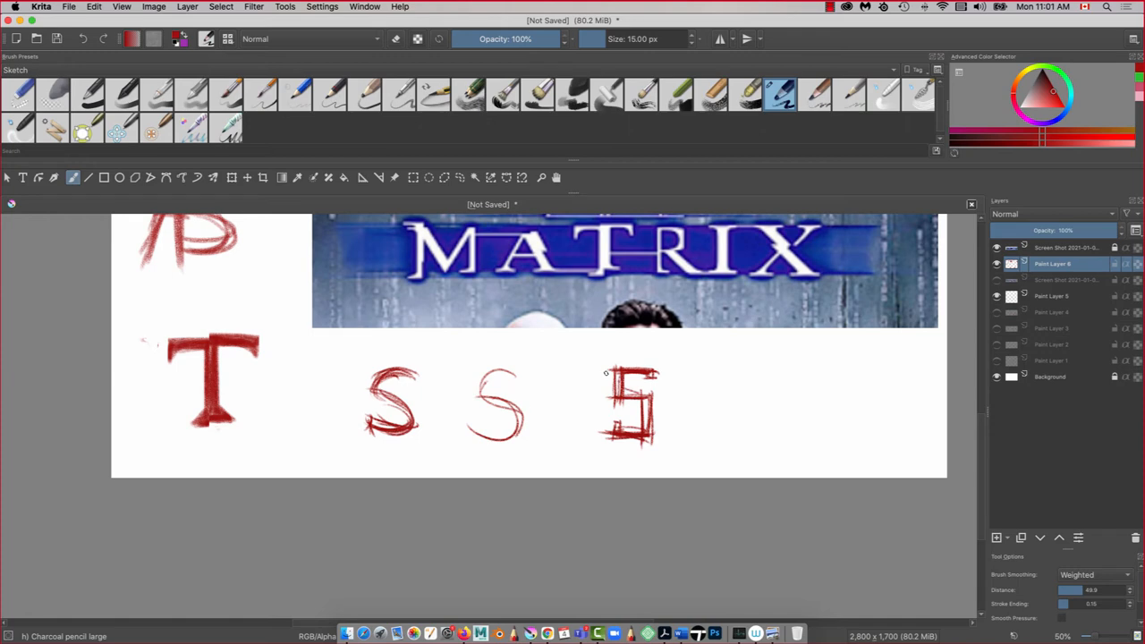
- Draw a double-headed arrow between the thin and blocky S, and sketch a lightning-bolt S at the end of the row
mouse_move(535, 414)
mouse_down()
mouse_move(581, 414)
mouse_move(551, 423)
mouse_up()
mouse_move(573, 410)
mouse_down()
mouse_move(589, 422)
mouse_move(580, 437)
mouse_up()
mouse_move(744, 362)
mouse_down()
mouse_move(721, 399)
mouse_move(755, 404)
mouse_move(719, 460)
mouse_move(715, 403)
mouse_move(755, 405)
mouse_up()
drag(756, 401, 730, 445)
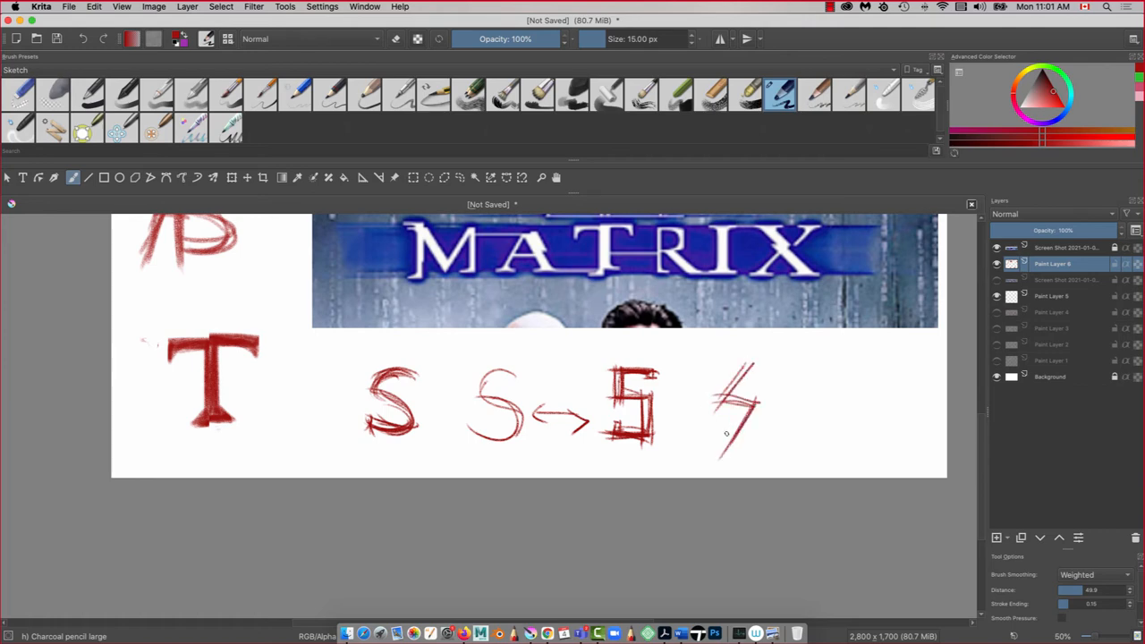
- Add a second lightning-bolt S beside the first, and sketch a K and a dotted i between the thin and blocky S
mouse_move(710, 359)
mouse_down()
mouse_move(675, 410)
mouse_move(692, 405)
mouse_move(665, 454)
mouse_up()
drag(547, 367, 545, 436)
mouse_move(583, 380)
mouse_down()
mouse_move(584, 436)
mouse_move(597, 431)
mouse_up()
drag(594, 356, 601, 449)
mouse_move(591, 390)
mouse_down()
mouse_move(593, 438)
mouse_move(542, 409)
mouse_up()
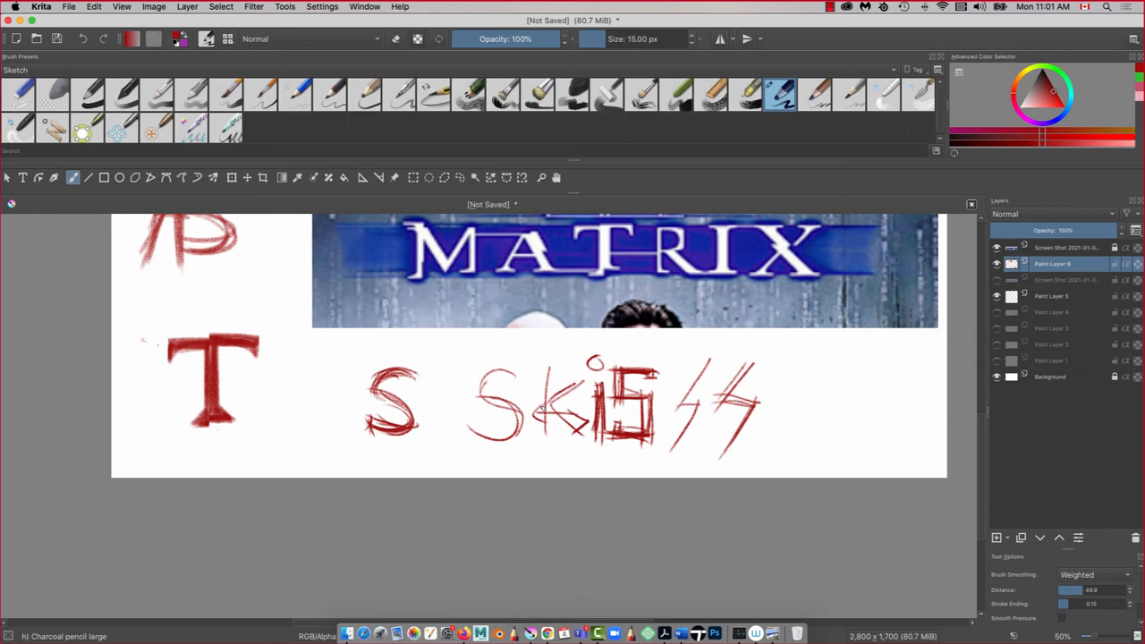
drag(701, 363, 667, 405)
- Hide Paint Layer 6 and add a new paint layer above it
click(996, 262)
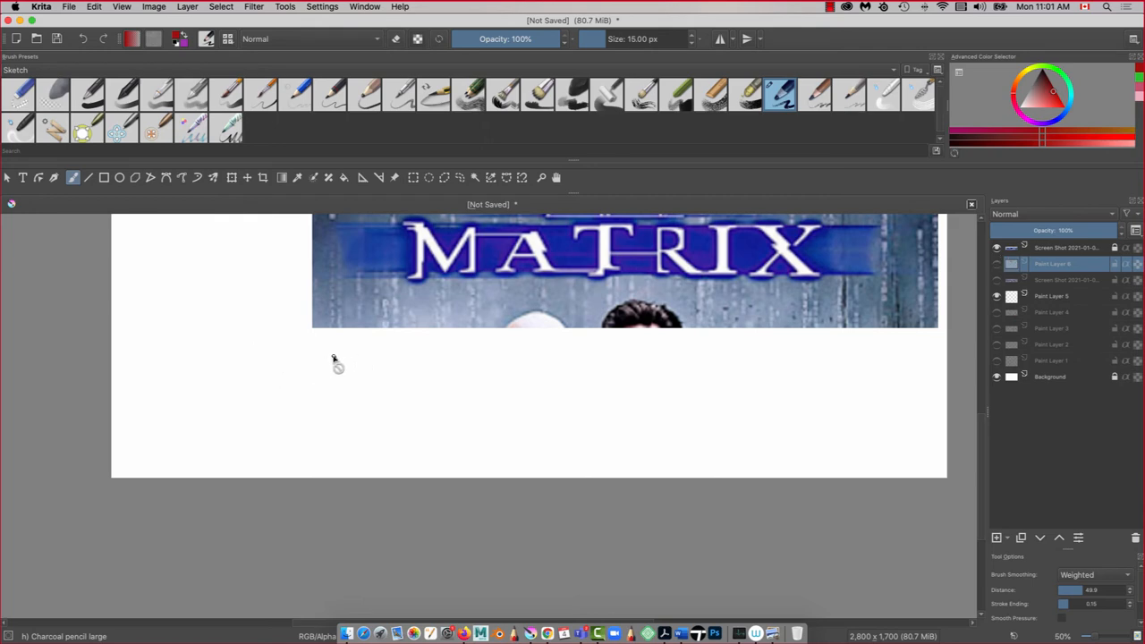
click(995, 537)
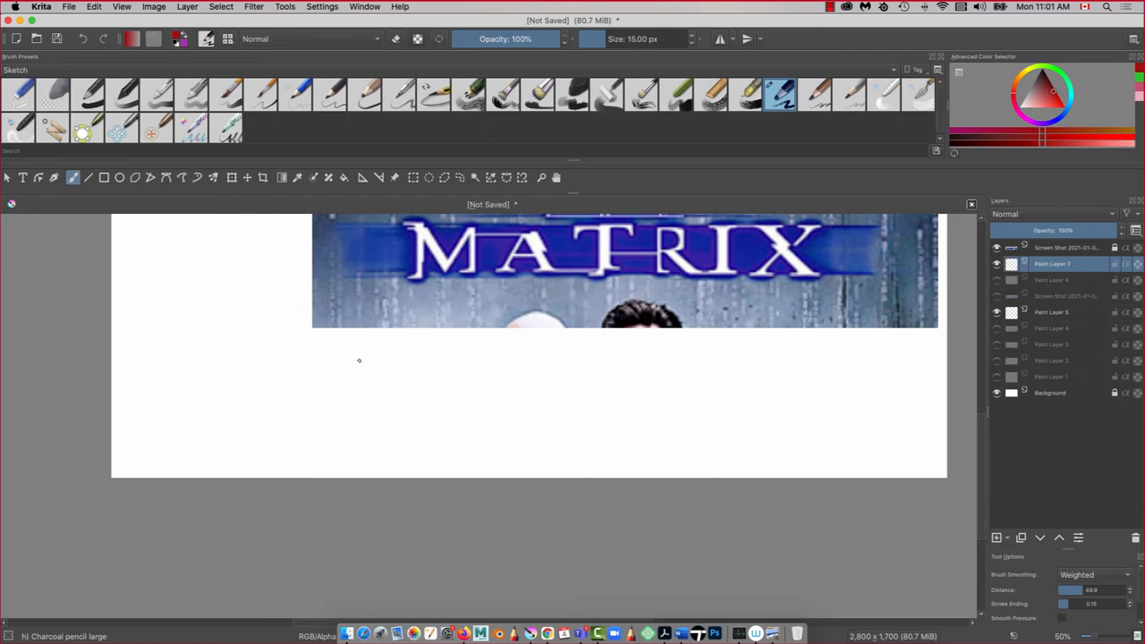
- Sketch a large Z with long overshooting bars below the Matrix image, followed by a small "or"
mouse_move(359, 359)
mouse_down()
mouse_move(202, 356)
mouse_move(287, 357)
mouse_move(250, 458)
mouse_up()
drag(344, 342, 234, 472)
mouse_move(235, 453)
mouse_down()
mouse_move(368, 447)
mouse_move(211, 452)
mouse_up()
drag(320, 356, 261, 454)
mouse_move(272, 458)
mouse_down()
mouse_move(371, 449)
mouse_move(221, 456)
mouse_up()
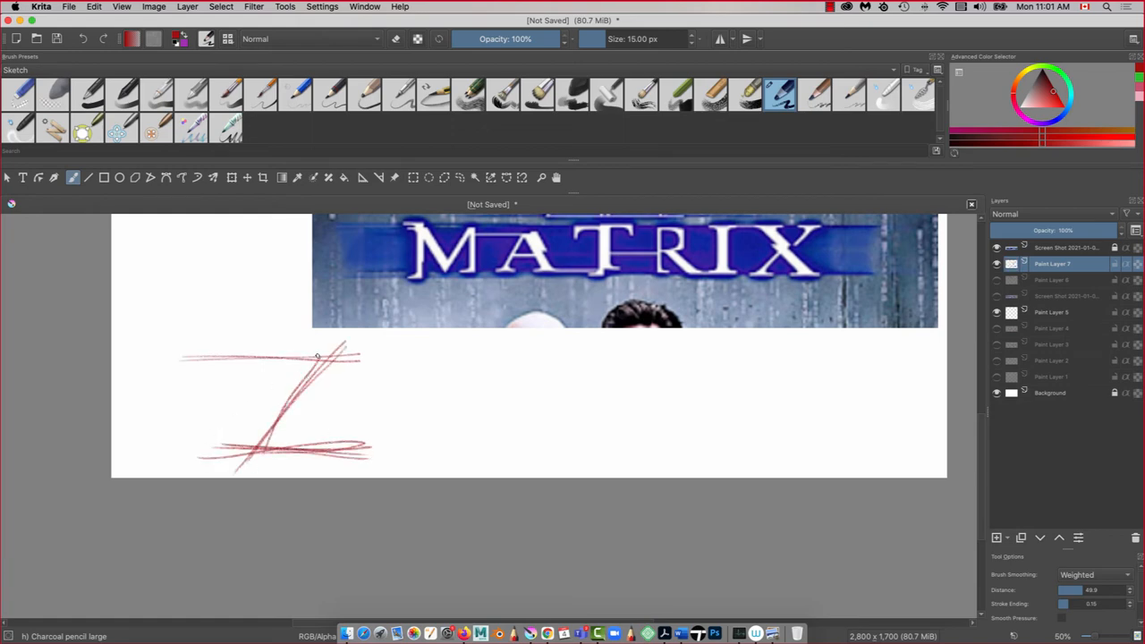
mouse_move(343, 395)
mouse_down()
mouse_move(335, 419)
mouse_move(346, 392)
mouse_up()
mouse_move(366, 395)
mouse_down()
mouse_move(368, 420)
mouse_move(425, 427)
mouse_up()
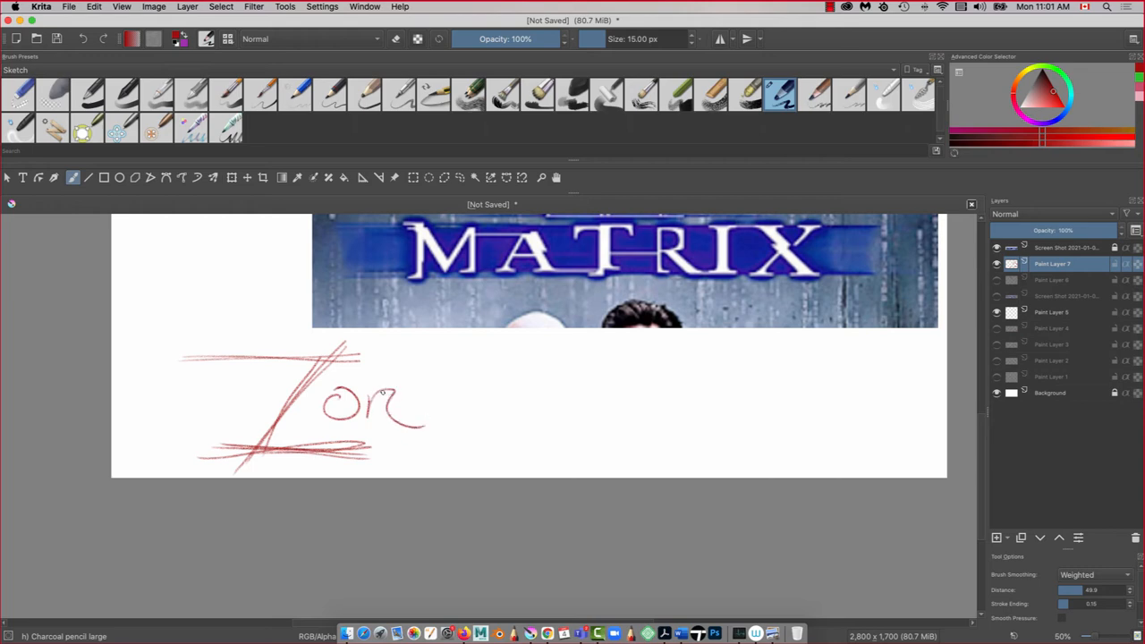
- Thicken the Z's bars and diagonal, and add the remaining letters to complete the word ZORRO
mouse_move(356, 356)
mouse_down()
mouse_move(226, 354)
mouse_move(354, 357)
mouse_move(232, 360)
mouse_move(345, 348)
mouse_up()
drag(230, 349, 231, 372)
mouse_move(336, 367)
mouse_down()
mouse_move(211, 368)
mouse_move(334, 365)
mouse_up()
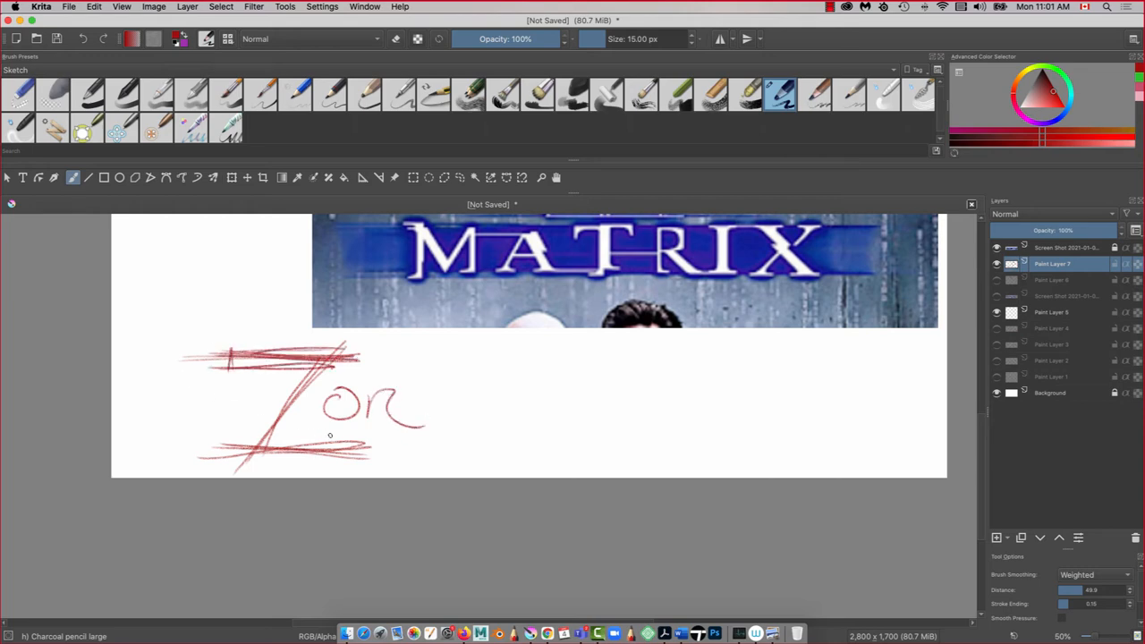
mouse_move(354, 442)
mouse_down()
mouse_move(356, 461)
mouse_move(234, 458)
mouse_up()
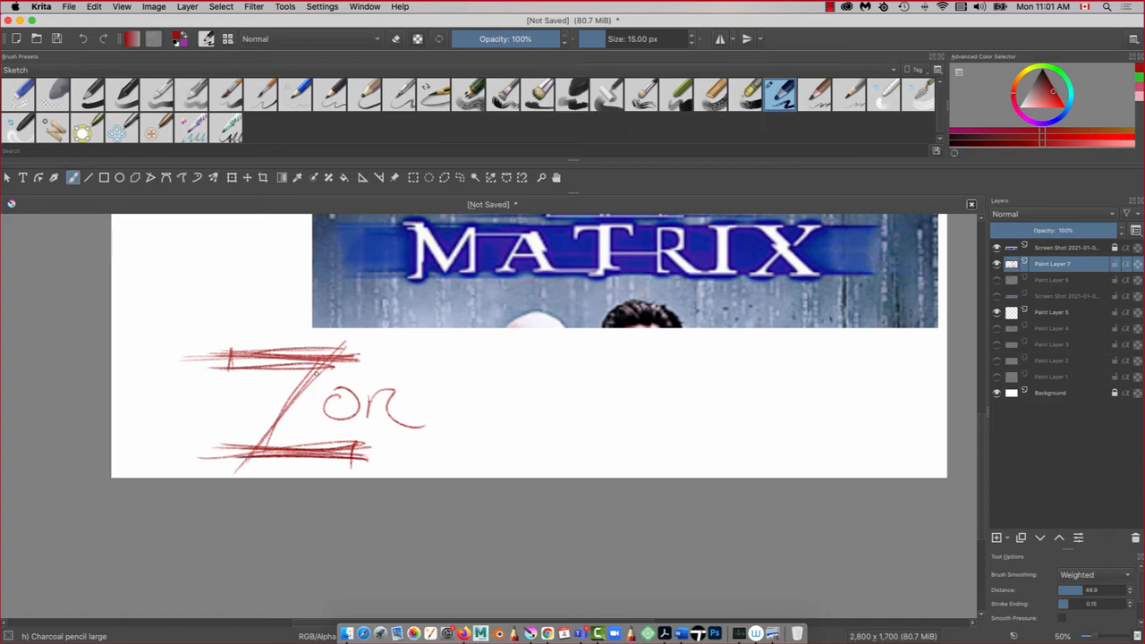
drag(342, 352, 250, 476)
mouse_move(329, 362)
mouse_down()
mouse_move(259, 456)
mouse_move(224, 476)
mouse_up()
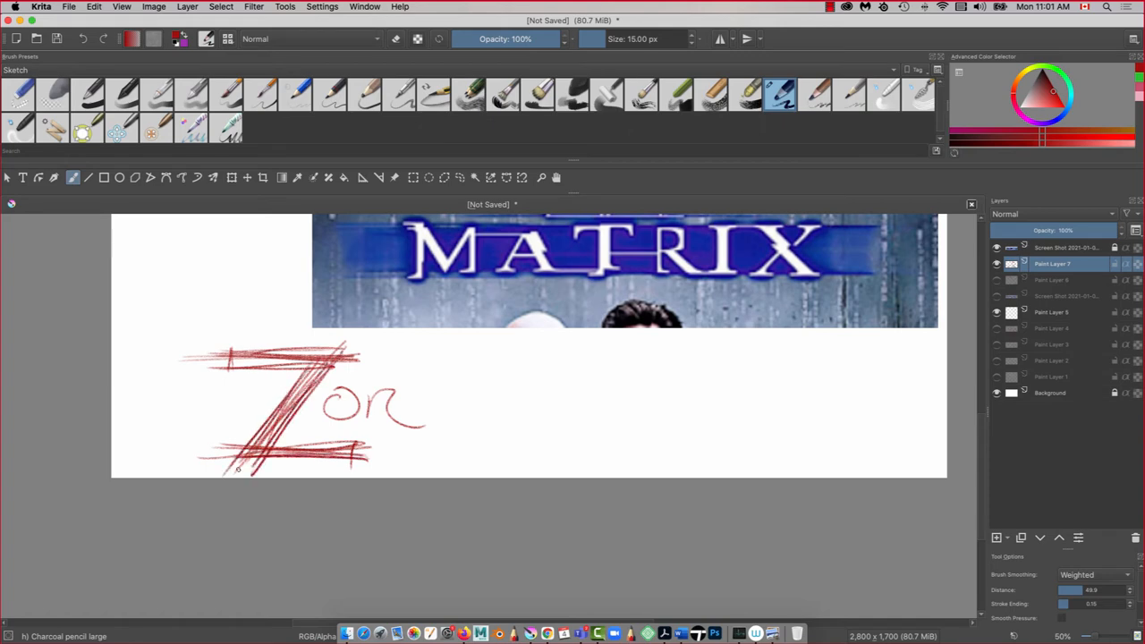
mouse_move(354, 392)
mouse_down()
mouse_move(396, 399)
mouse_move(410, 424)
mouse_up()
mouse_move(413, 389)
mouse_down()
mouse_move(444, 426)
mouse_move(463, 396)
mouse_move(433, 418)
mouse_up()
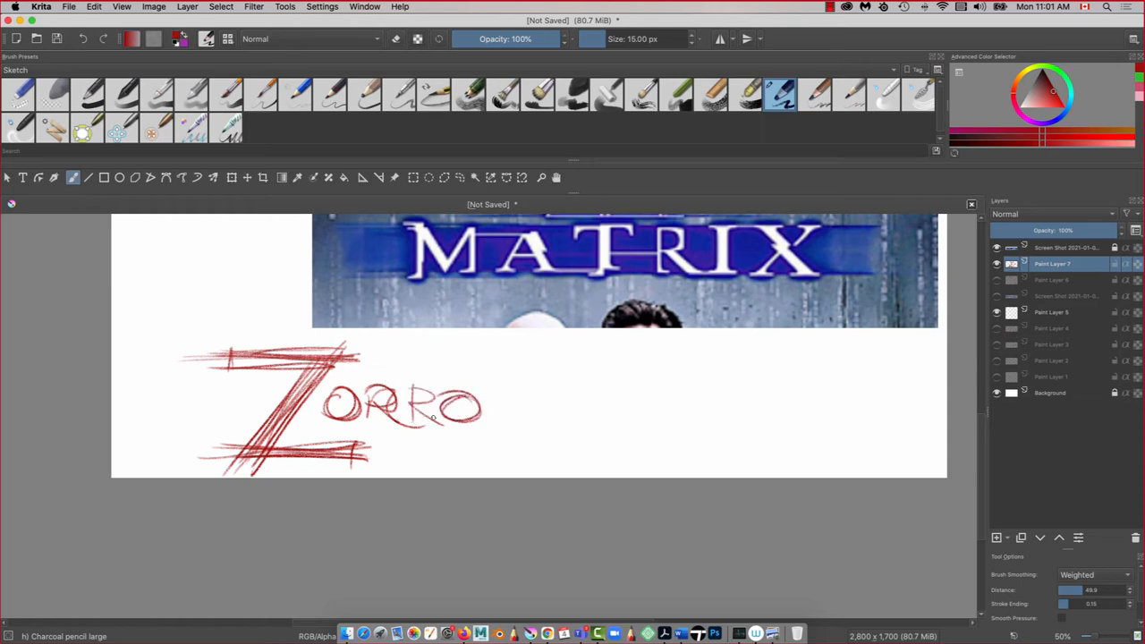
- Refine the large Z with a heavier upper serif, a darker diagonal and a curved lower bar
drag(310, 353, 229, 365)
drag(227, 351, 223, 379)
mouse_move(356, 347)
mouse_down()
mouse_move(239, 352)
mouse_move(274, 440)
mouse_move(359, 446)
mouse_up()
mouse_move(269, 443)
mouse_down()
mouse_move(354, 458)
mouse_move(236, 472)
mouse_up()
drag(284, 388, 232, 454)
mouse_move(295, 367)
mouse_down()
mouse_move(209, 376)
mouse_move(231, 379)
mouse_up()
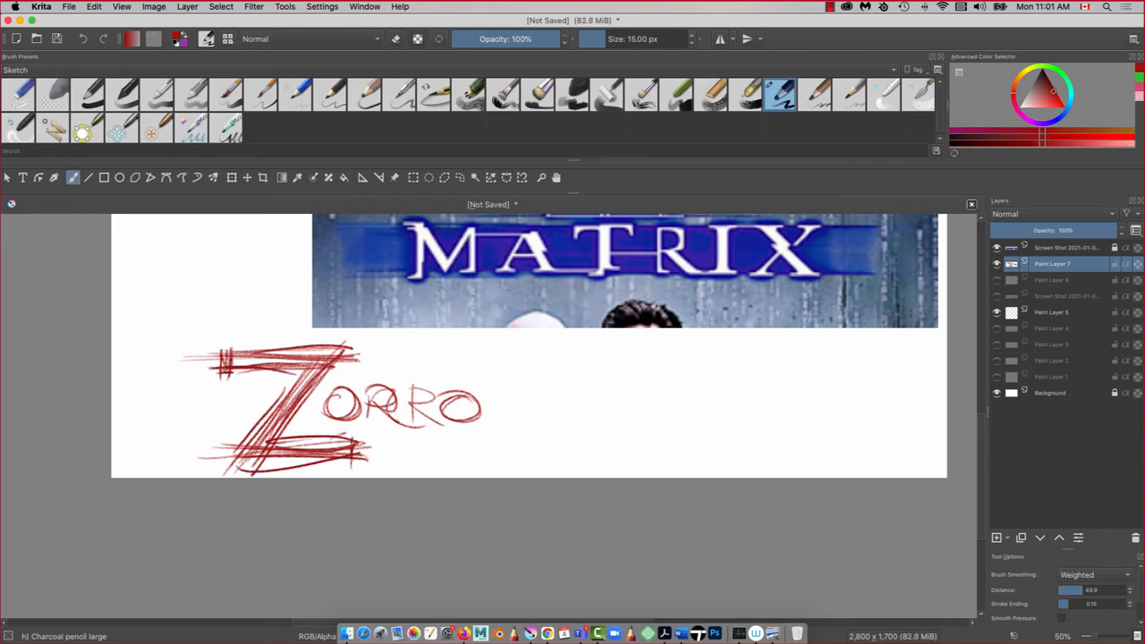
key(minus)
key(minus)
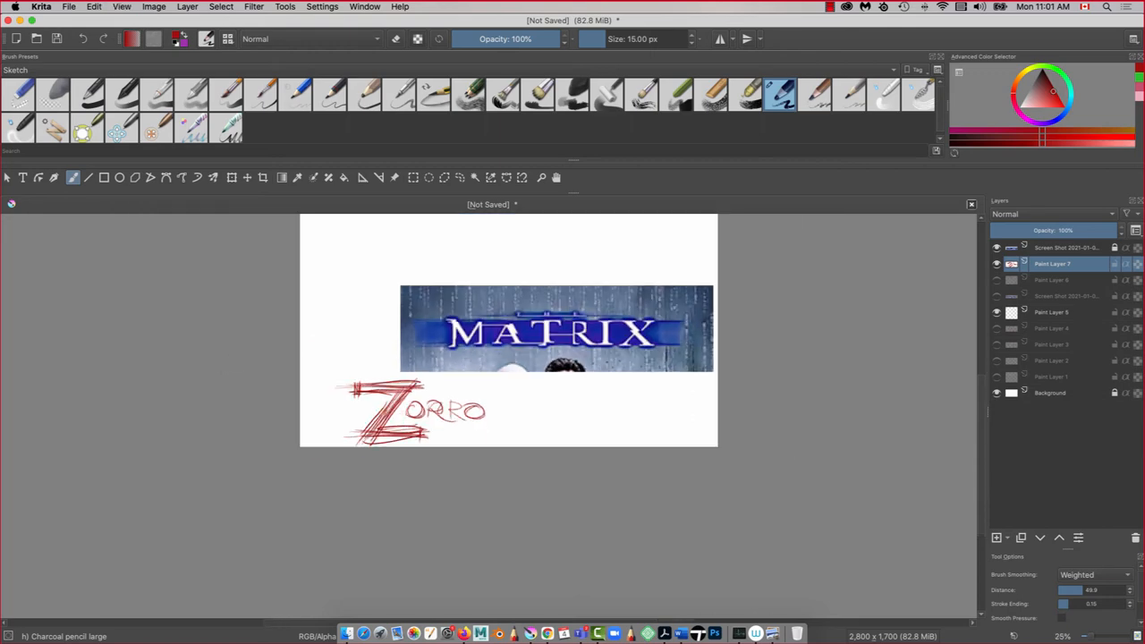
key(plus)
key(plus)
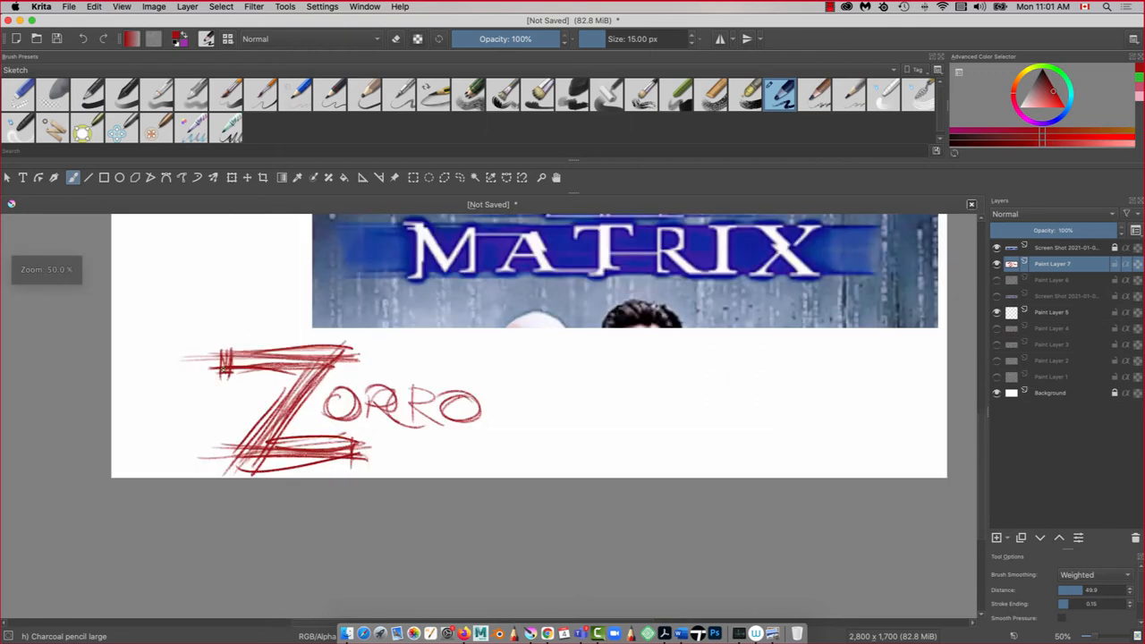
- Sketch a D with a hatched double stem and a P with a double stem to the right of ZORRO
mouse_move(583, 365)
mouse_down()
mouse_move(584, 420)
mouse_move(598, 408)
mouse_move(599, 438)
mouse_move(578, 406)
mouse_move(582, 442)
mouse_up()
mouse_move(585, 363)
mouse_down()
mouse_move(601, 379)
mouse_move(601, 431)
mouse_up()
mouse_move(669, 361)
mouse_down()
mouse_move(668, 436)
mouse_move(687, 359)
mouse_up()
mouse_move(681, 358)
mouse_down()
mouse_move(683, 440)
mouse_move(673, 402)
mouse_move(683, 441)
mouse_up()
mouse_move(663, 427)
mouse_down()
mouse_move(690, 424)
mouse_move(667, 426)
mouse_up()
drag(667, 357, 669, 437)
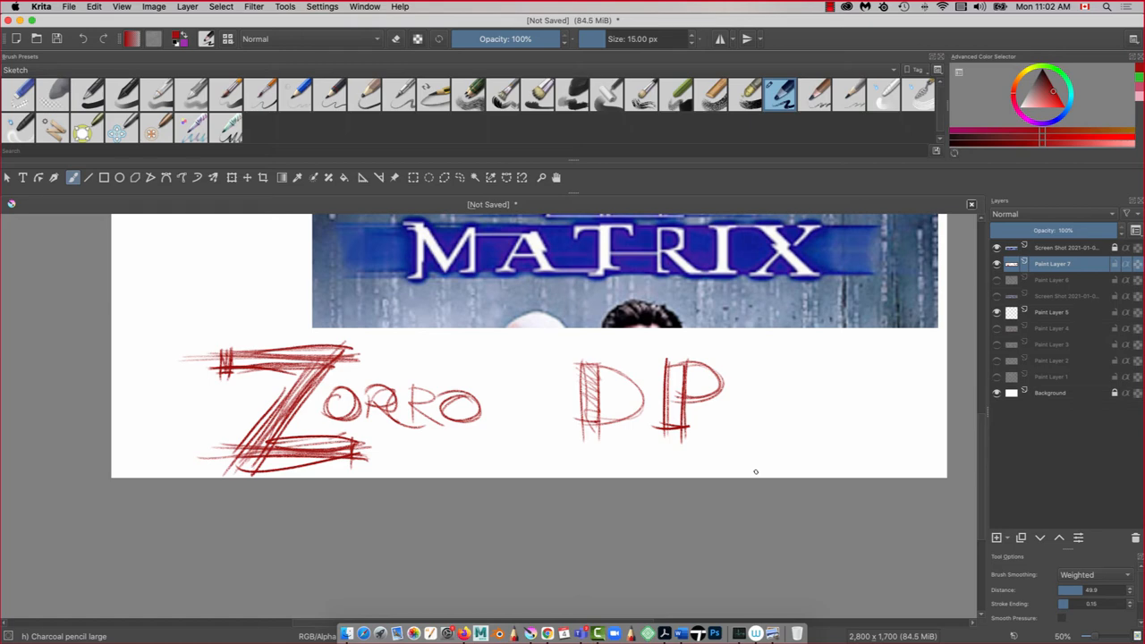
- Sketch a monogram of two mirrored P shapes back to back to the right of the double-stemmed P
mouse_move(853, 362)
mouse_down()
mouse_move(855, 437)
mouse_move(885, 366)
mouse_up()
mouse_move(852, 365)
mouse_down()
mouse_move(852, 401)
mouse_move(868, 406)
mouse_up()
mouse_move(852, 367)
mouse_down()
mouse_move(882, 367)
mouse_move(848, 430)
mouse_up()
mouse_move(850, 361)
mouse_down()
mouse_move(829, 404)
mouse_move(812, 397)
mouse_move(822, 364)
mouse_move(846, 368)
mouse_move(831, 407)
mouse_up()
mouse_move(845, 367)
mouse_down()
mouse_move(842, 411)
mouse_move(857, 376)
mouse_move(856, 419)
mouse_move(878, 370)
mouse_up()
mouse_move(853, 371)
mouse_down()
mouse_move(832, 410)
mouse_move(807, 384)
mouse_move(835, 362)
mouse_move(842, 405)
mouse_up()
- Add small three-letter lettering beneath the mirrored P monogram and draw strokes linking it to the monogram's stem
mouse_move(840, 374)
mouse_down()
mouse_move(845, 442)
mouse_move(800, 458)
mouse_up()
drag(800, 440, 828, 458)
mouse_move(822, 443)
mouse_down()
mouse_move(833, 441)
mouse_move(813, 446)
mouse_move(815, 462)
mouse_move(814, 447)
mouse_up()
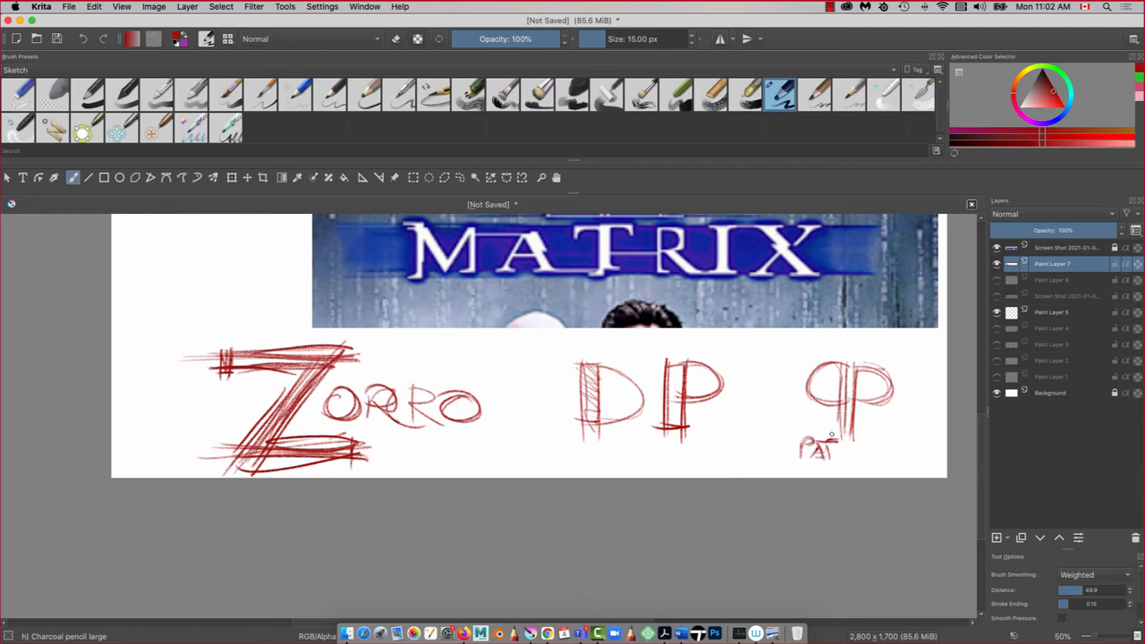
drag(804, 406, 802, 438)
drag(804, 437, 812, 427)
mouse_move(832, 376)
mouse_down()
mouse_move(841, 373)
mouse_move(843, 447)
mouse_up()
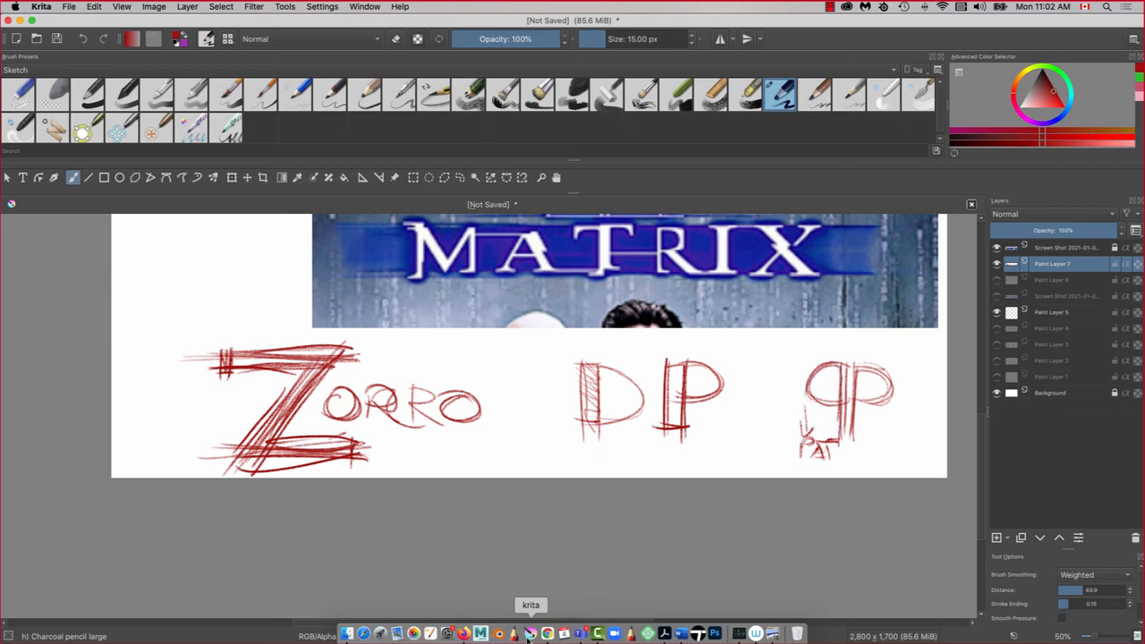
- Switch to Firefox and on to Chrome to view the line-work practice examples on the Gr10 Drawing Fundamentals page
click(464, 634)
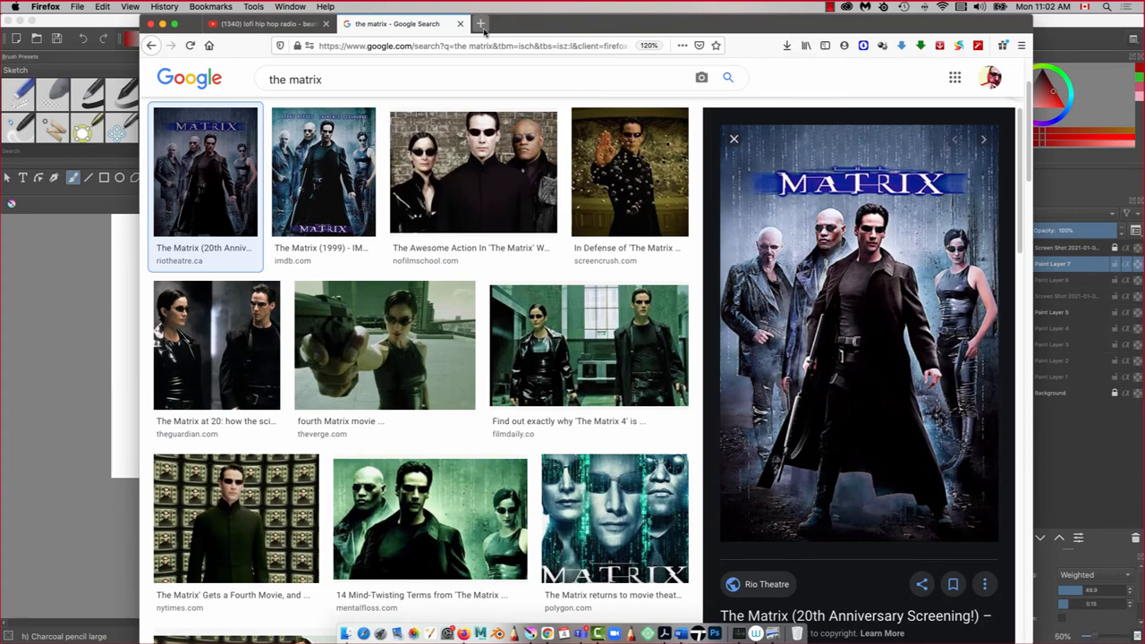
click(548, 633)
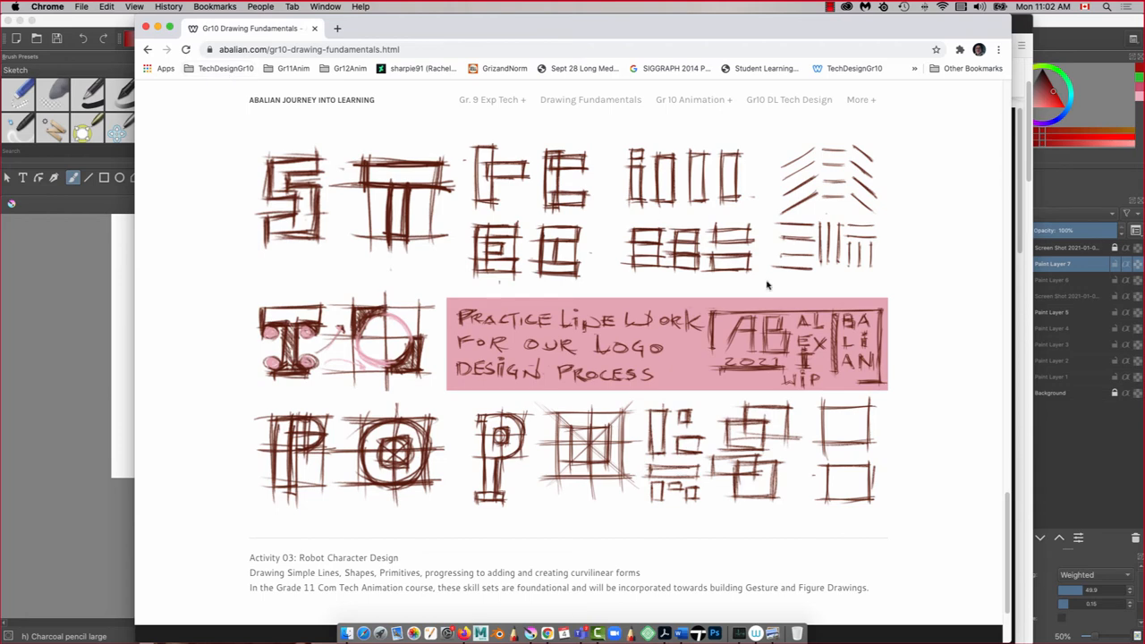
- Review the ten Applied Geometry construction stages on the drawing fundamentals page and return to Krita
scroll(766, 284, up, 10)
scroll(765, 285, down, 2)
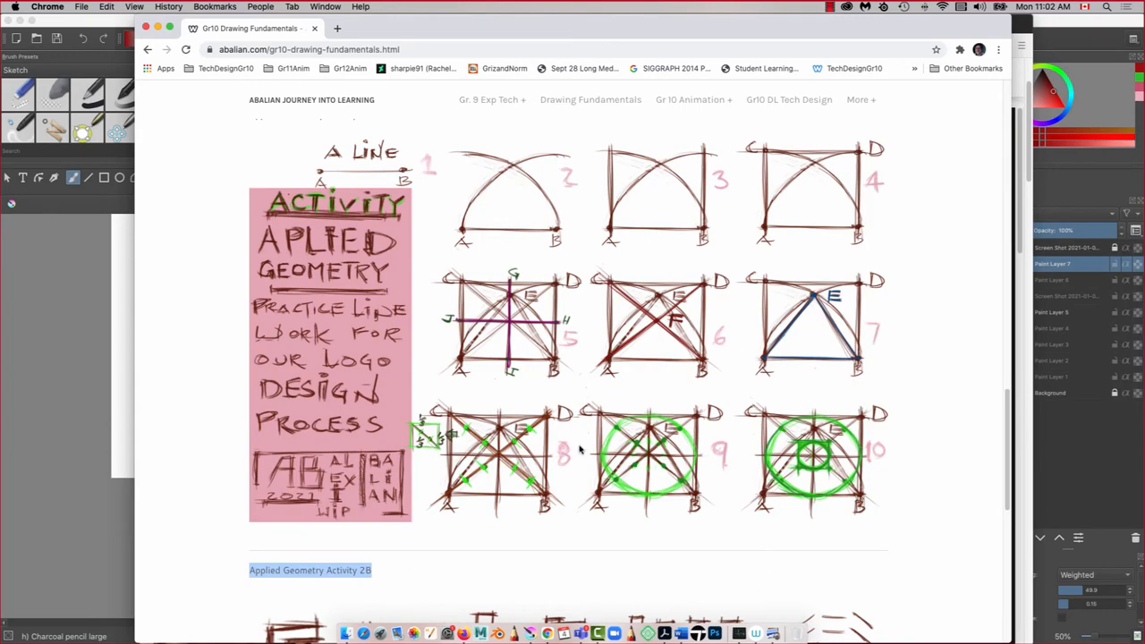
click(159, 27)
click(120, 276)
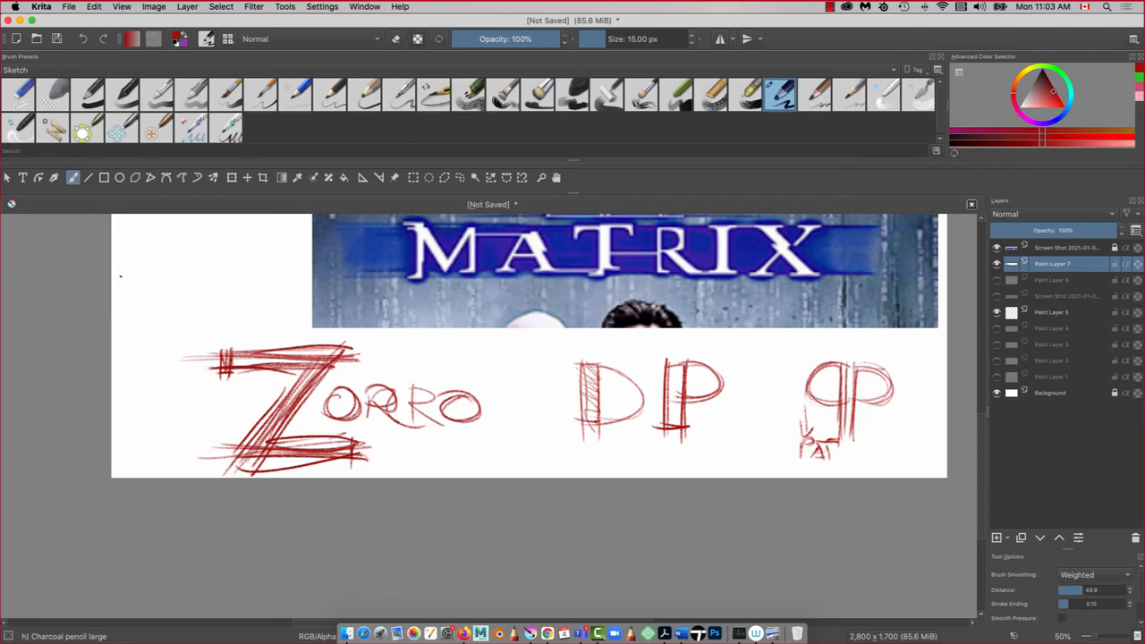
- Hide the Matrix screenshot layer and Paint Layer 7, and add a new paint layer for a blank canvas
click(996, 248)
click(997, 264)
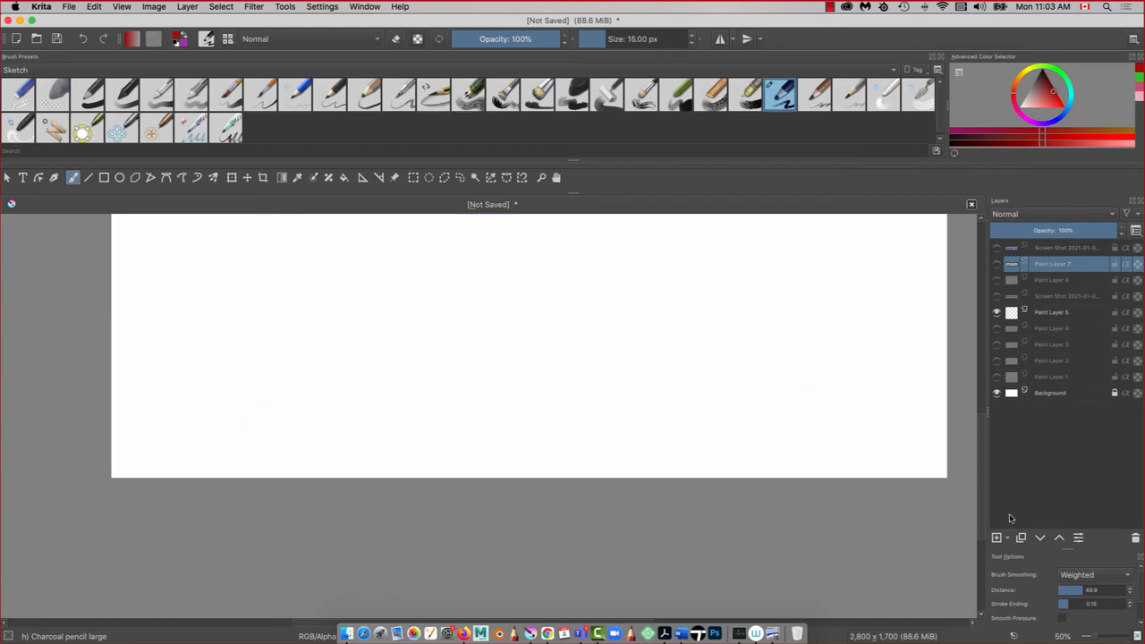
click(997, 537)
drag(850, 359, 861, 542)
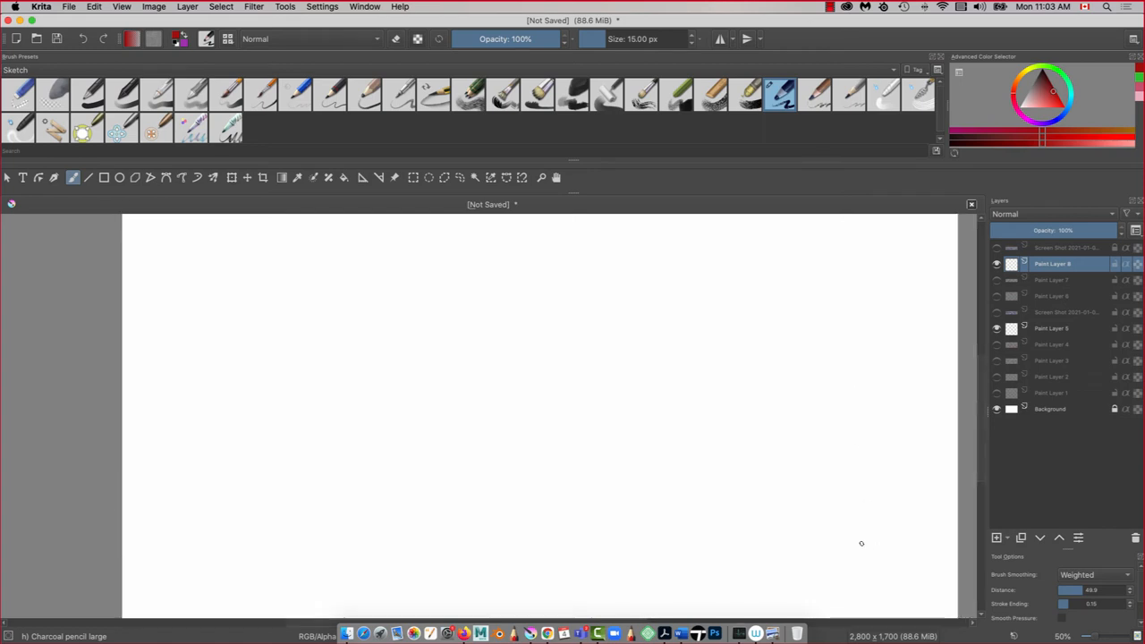
- Sketch the right face and the top face of a box in perspective near the middle of the canvas
mouse_move(657, 302)
mouse_down()
mouse_move(569, 385)
mouse_move(578, 495)
mouse_move(645, 449)
mouse_up()
drag(646, 295, 646, 447)
drag(658, 436, 573, 494)
drag(573, 379, 484, 308)
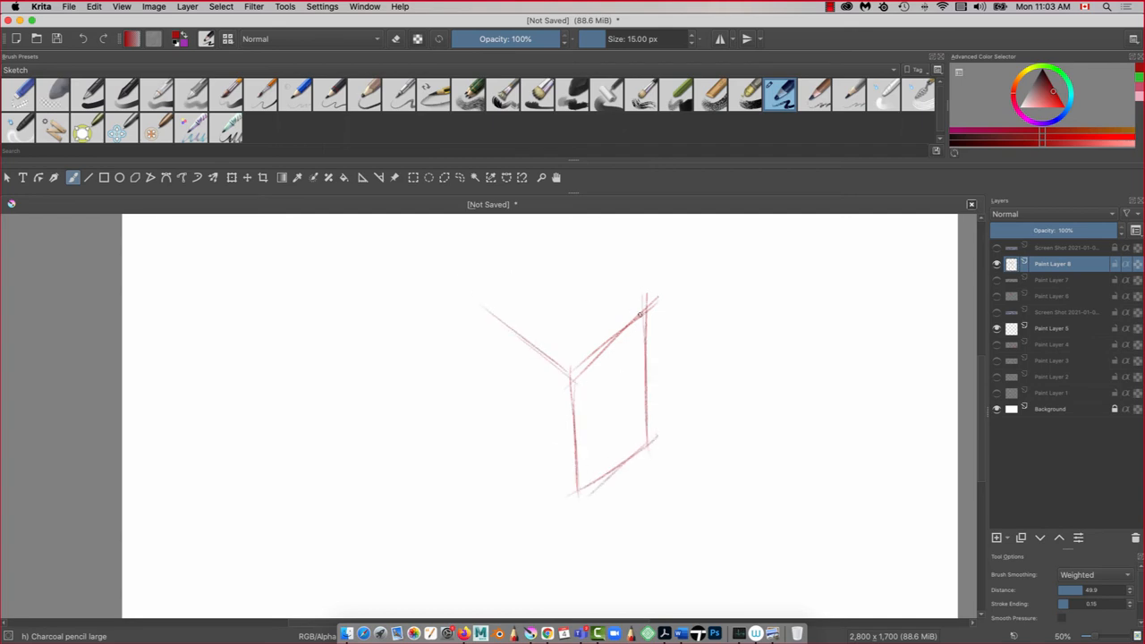
drag(642, 315, 528, 246)
drag(650, 315, 533, 253)
drag(463, 336, 540, 253)
drag(451, 358, 542, 257)
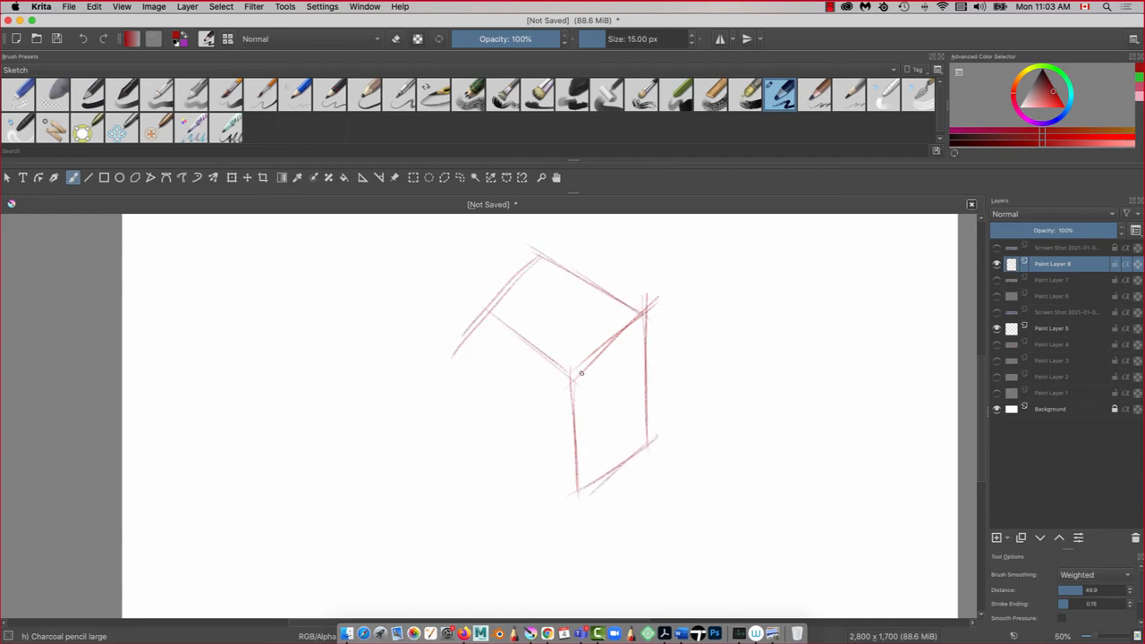
- Reinforce the box's edges with overshooting construction lines and close off its left face
drag(442, 303, 603, 391)
drag(585, 376, 474, 311)
drag(669, 331, 544, 259)
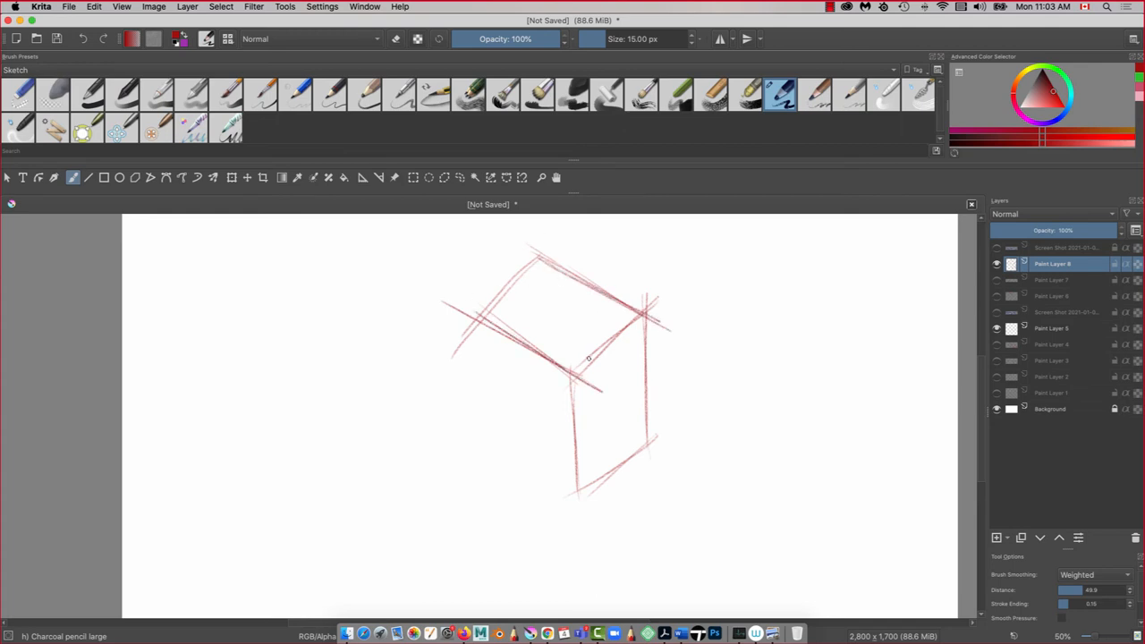
mouse_move(658, 306)
mouse_down()
mouse_move(543, 401)
mouse_move(565, 379)
mouse_up()
mouse_move(665, 442)
mouse_down()
mouse_move(553, 527)
mouse_move(555, 511)
mouse_up()
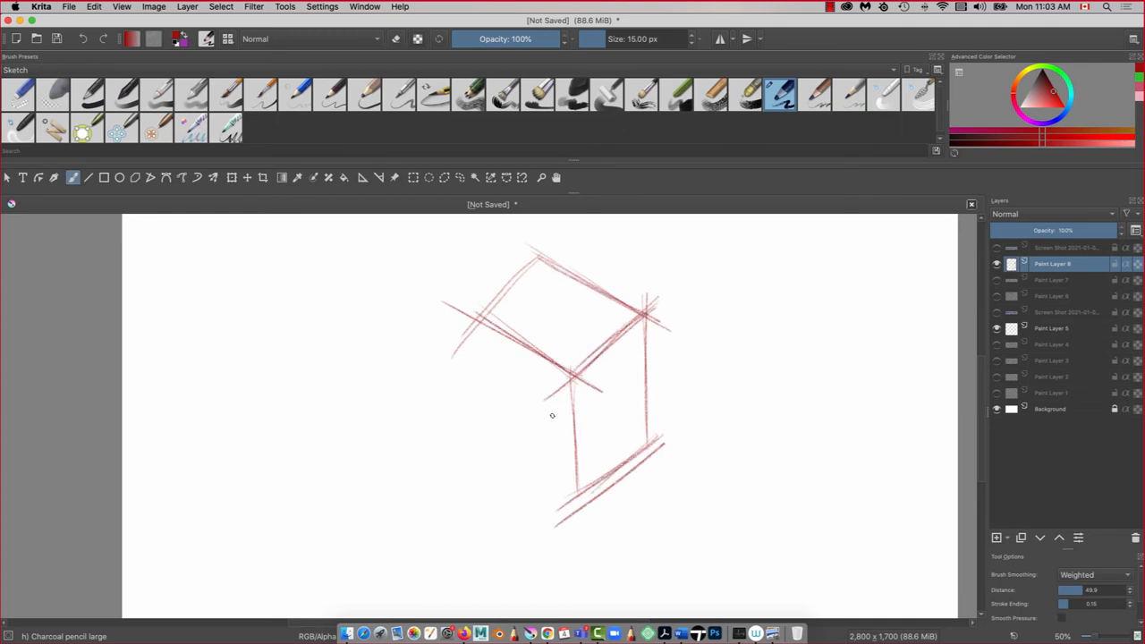
mouse_move(565, 367)
mouse_down()
mouse_move(574, 532)
mouse_move(463, 420)
mouse_up()
drag(474, 309, 483, 481)
drag(469, 297, 477, 377)
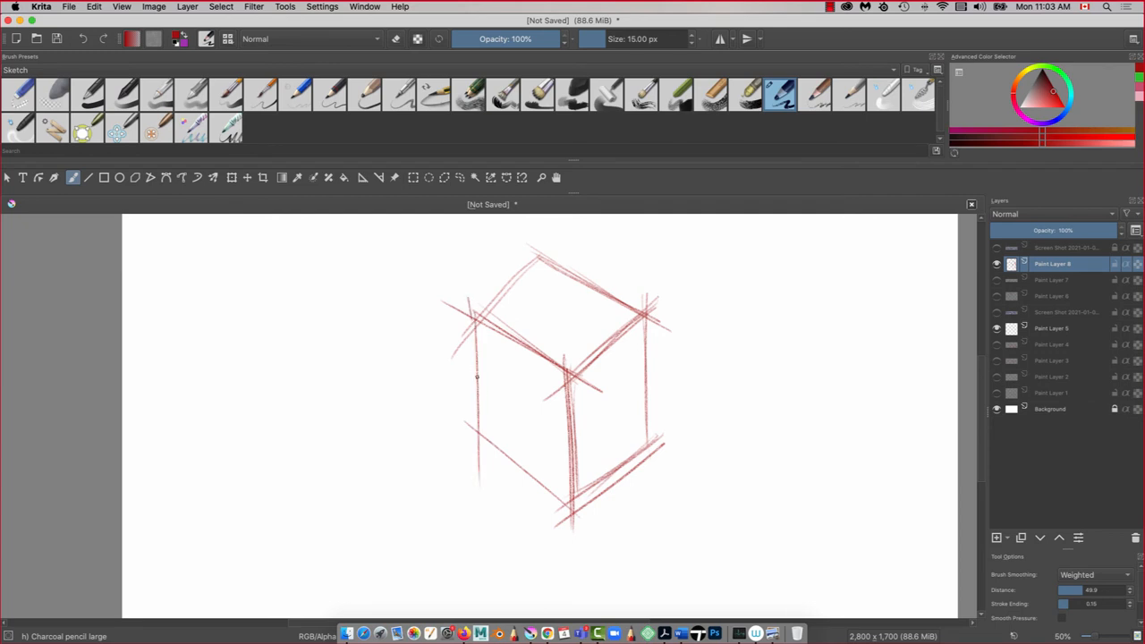
drag(474, 321, 481, 473)
drag(585, 533, 483, 435)
- Sketch a block letter A in perspective on the box's left face, with its counter and inner legs
mouse_move(526, 343)
mouse_down()
mouse_move(472, 423)
mouse_move(475, 447)
mouse_up()
mouse_move(522, 398)
mouse_down()
mouse_move(480, 472)
mouse_move(541, 428)
mouse_move(536, 513)
mouse_up()
mouse_move(536, 373)
mouse_down()
mouse_move(526, 399)
mouse_move(549, 384)
mouse_up()
drag(548, 376, 547, 400)
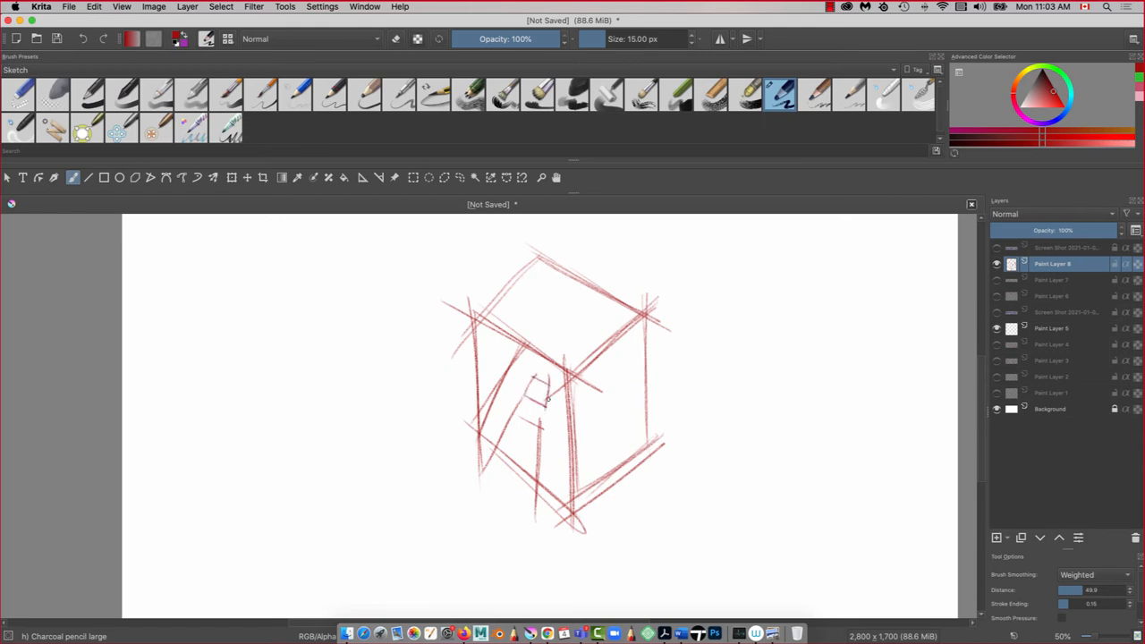
- Sketch a block letter B in perspective on the box's right face, with two counters and a notched outer edge
drag(623, 340, 624, 369)
mouse_move(640, 377)
mouse_down()
mouse_move(601, 399)
mouse_move(609, 370)
mouse_up()
mouse_move(592, 381)
mouse_down()
mouse_move(582, 413)
mouse_move(608, 400)
mouse_up()
mouse_move(605, 433)
mouse_down()
mouse_move(627, 419)
mouse_move(603, 456)
mouse_up()
drag(626, 413, 628, 445)
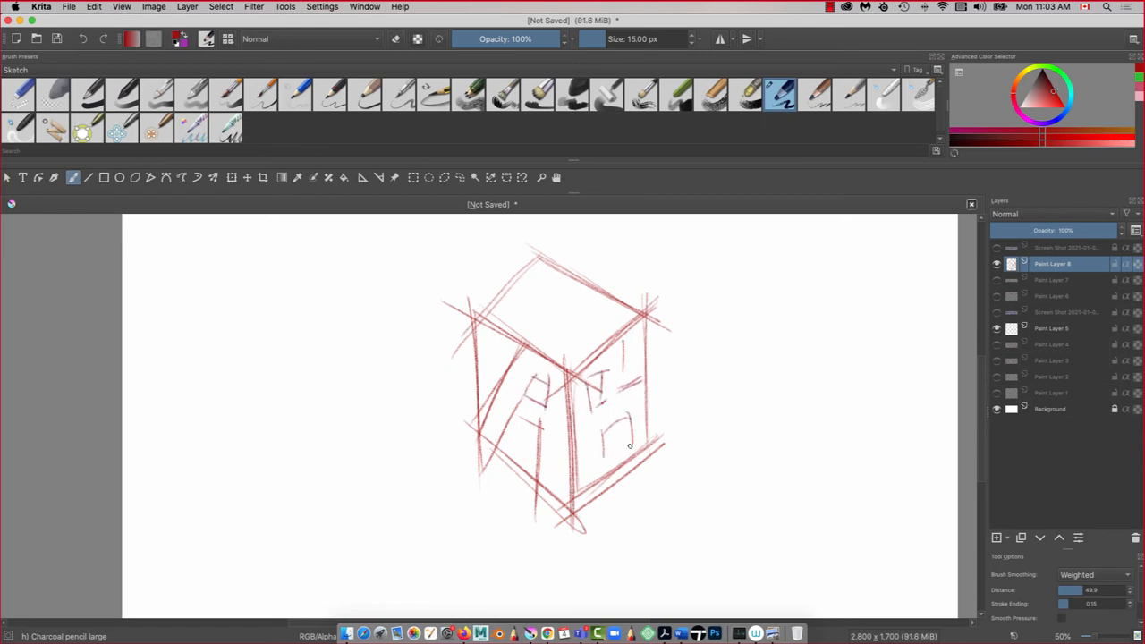
mouse_move(649, 379)
mouse_down()
mouse_move(640, 465)
mouse_move(606, 474)
mouse_up()
- Draw the narrower upper surface inside the box's top face, linking the tops of the A and the B
drag(619, 338, 620, 409)
mouse_move(623, 341)
mouse_down()
mouse_move(572, 376)
mouse_move(557, 311)
mouse_move(571, 313)
mouse_move(519, 376)
mouse_up()
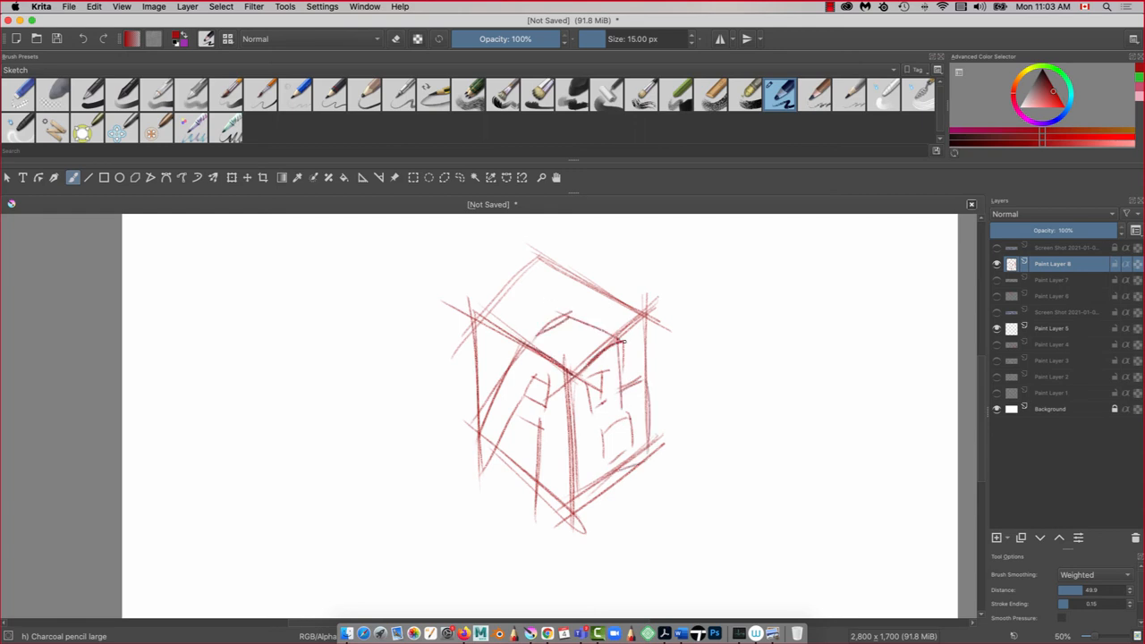
drag(574, 313, 626, 342)
mouse_move(540, 333)
mouse_down()
mouse_move(592, 315)
mouse_move(569, 313)
mouse_up()
- Strengthen the upper and lower counters of the B on the box's right face
mouse_move(569, 349)
mouse_down()
mouse_move(529, 368)
mouse_move(608, 372)
mouse_move(593, 416)
mouse_up()
mouse_move(606, 379)
mouse_down()
mouse_move(605, 411)
mouse_move(590, 411)
mouse_move(601, 469)
mouse_up()
mouse_move(594, 431)
mouse_down()
mouse_move(635, 418)
mouse_move(594, 478)
mouse_up()
mouse_move(616, 456)
mouse_down()
mouse_move(638, 443)
mouse_move(615, 457)
mouse_up()
drag(595, 470, 628, 445)
mouse_move(603, 433)
mouse_down()
mouse_move(633, 449)
mouse_move(635, 429)
mouse_up()
drag(604, 439, 632, 417)
drag(599, 433, 591, 474)
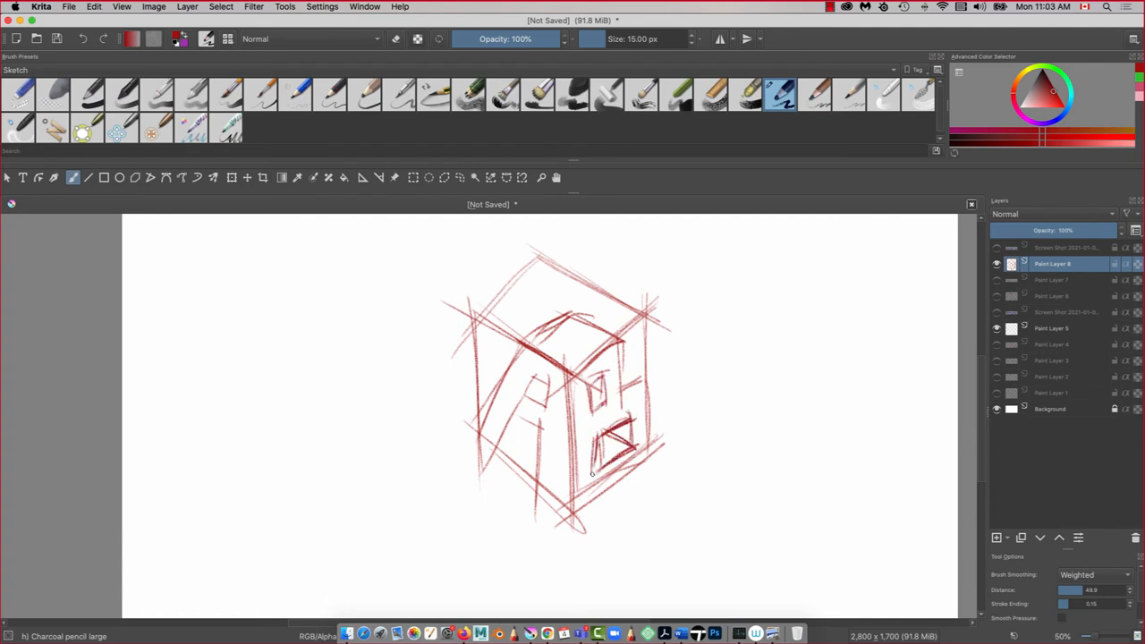
- Define the A's counter and inner legs on the left face and darken the upper surface's edges
drag(540, 390, 522, 397)
drag(497, 456, 523, 450)
mouse_move(535, 424)
mouse_down()
mouse_move(515, 460)
mouse_move(546, 413)
mouse_move(533, 496)
mouse_up()
drag(535, 489, 574, 526)
drag(529, 345, 569, 374)
drag(623, 345, 558, 311)
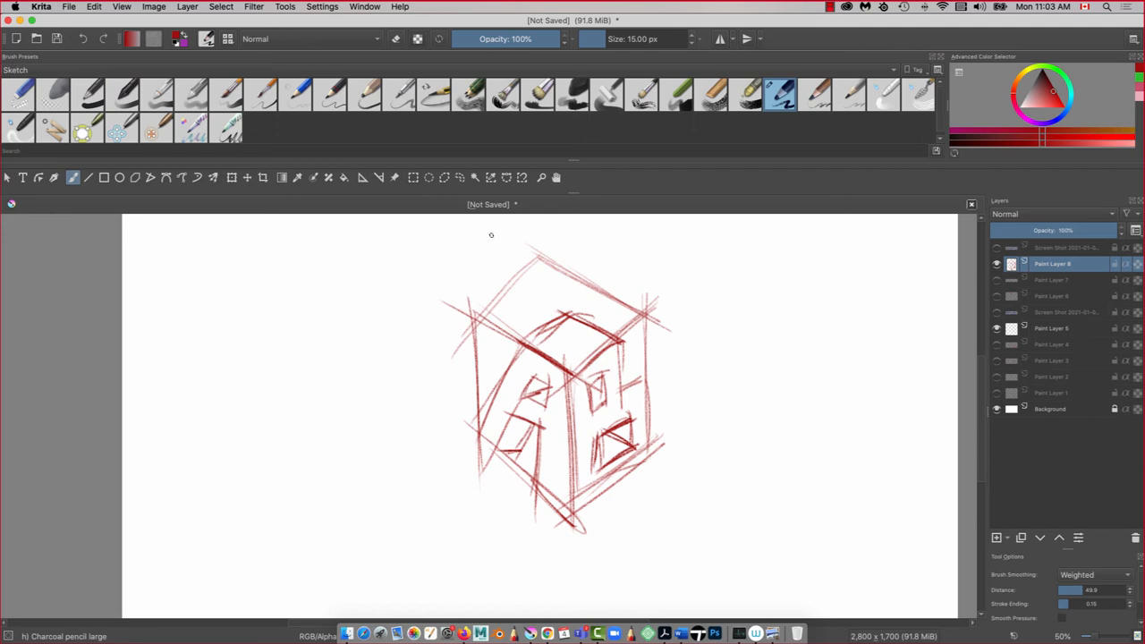
- Darken the A's counter, crossbar, feet and slanted outer edge on the box's left face
mouse_move(542, 400)
mouse_down()
mouse_move(513, 435)
mouse_move(526, 369)
mouse_move(542, 420)
mouse_move(535, 498)
mouse_up()
drag(542, 435, 535, 473)
drag(540, 488, 575, 521)
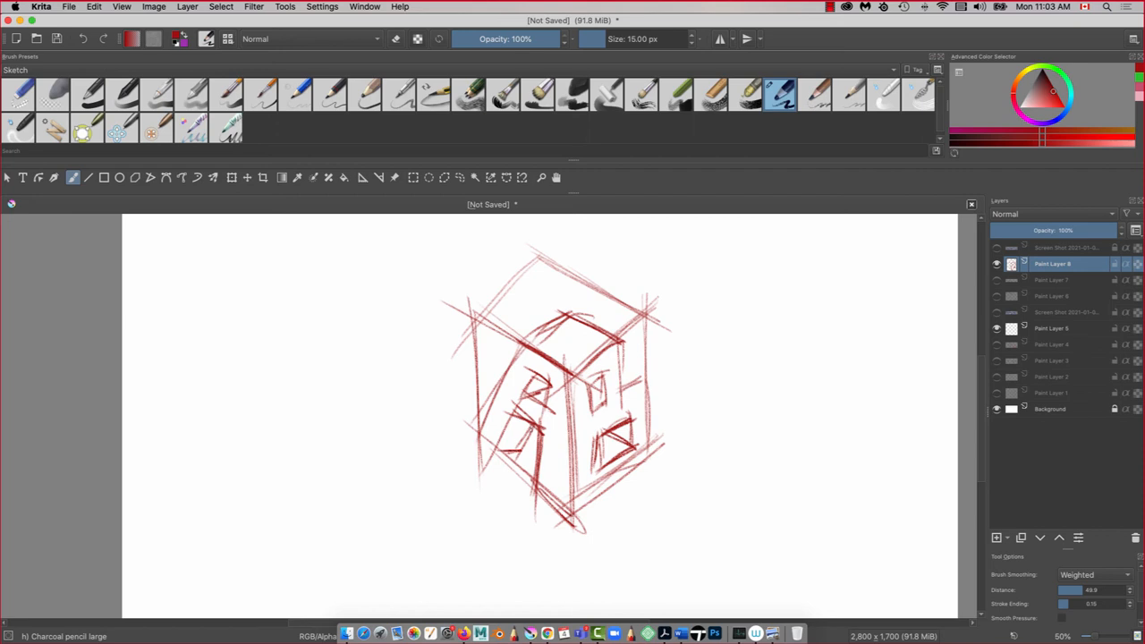
drag(531, 426, 517, 460)
drag(529, 453, 494, 458)
drag(515, 415, 494, 453)
drag(523, 347, 462, 442)
drag(503, 381, 467, 439)
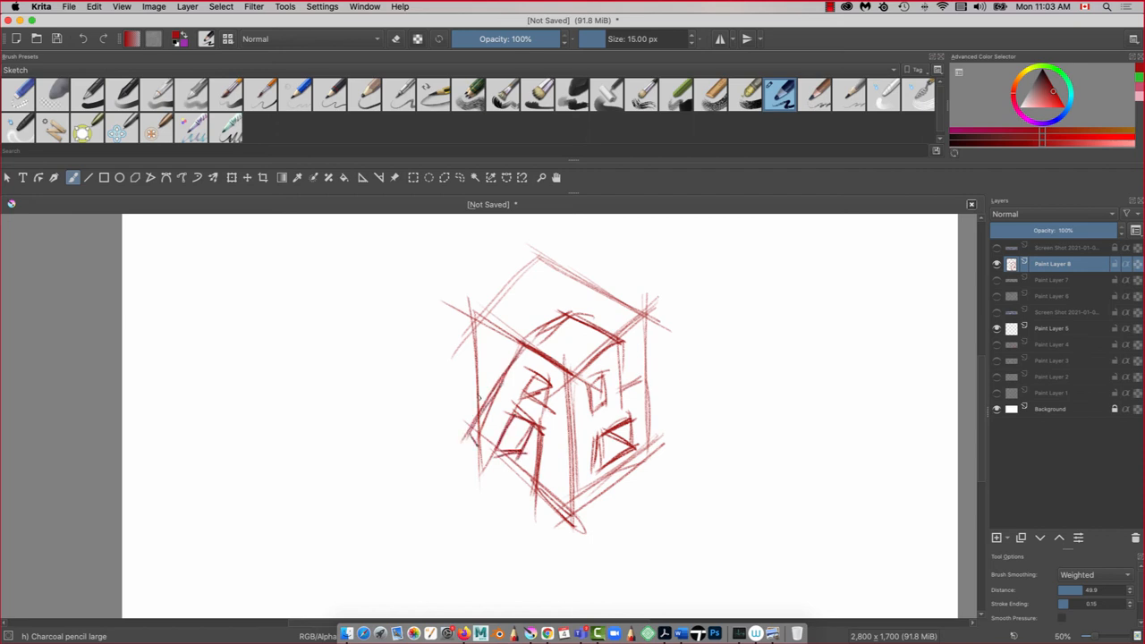
- Rework the B's upper counter and darken its lower lobe on the box's right face
mouse_move(603, 376)
mouse_down()
mouse_move(601, 408)
mouse_move(612, 403)
mouse_up()
mouse_move(612, 383)
mouse_down()
mouse_move(586, 406)
mouse_move(605, 379)
mouse_up()
mouse_move(609, 372)
mouse_down()
mouse_move(583, 392)
mouse_move(592, 421)
mouse_move(653, 381)
mouse_move(646, 452)
mouse_move(615, 443)
mouse_up()
drag(633, 415, 610, 426)
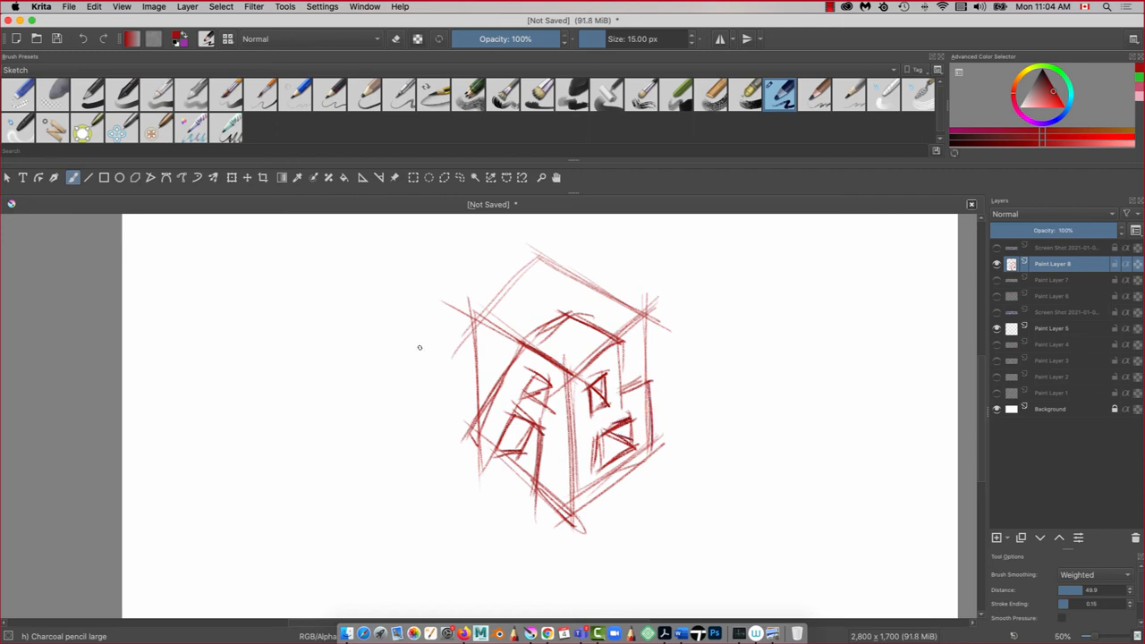
- Sketch a large rectangle overlapped by a smaller one to the left of the AB box
mouse_move(193, 324)
mouse_down()
mouse_move(356, 325)
mouse_move(349, 475)
mouse_move(213, 464)
mouse_move(349, 467)
mouse_up()
drag(209, 295, 207, 533)
drag(136, 358, 281, 365)
drag(277, 355, 267, 442)
drag(299, 426, 142, 422)
drag(127, 420, 281, 424)
mouse_move(136, 361)
mouse_down()
mouse_move(279, 363)
mouse_move(154, 415)
mouse_up()
drag(148, 356, 151, 432)
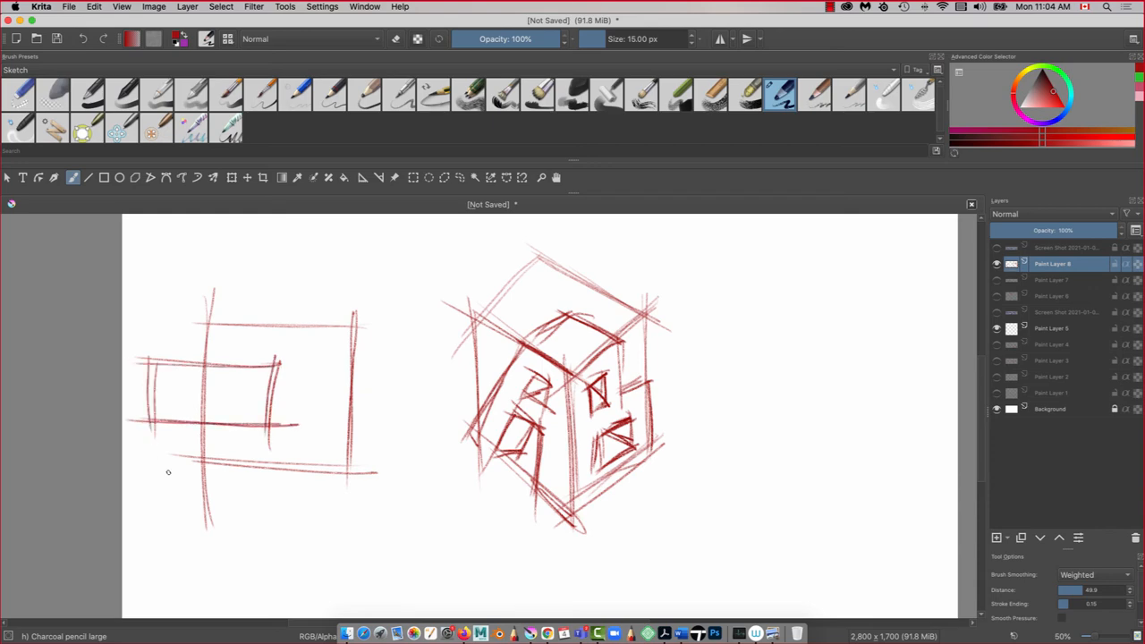
- Darken the smaller rectangle's outline and the large rectangle's upper edges so the small one reads as in front
drag(183, 315, 363, 333)
drag(214, 326, 372, 326)
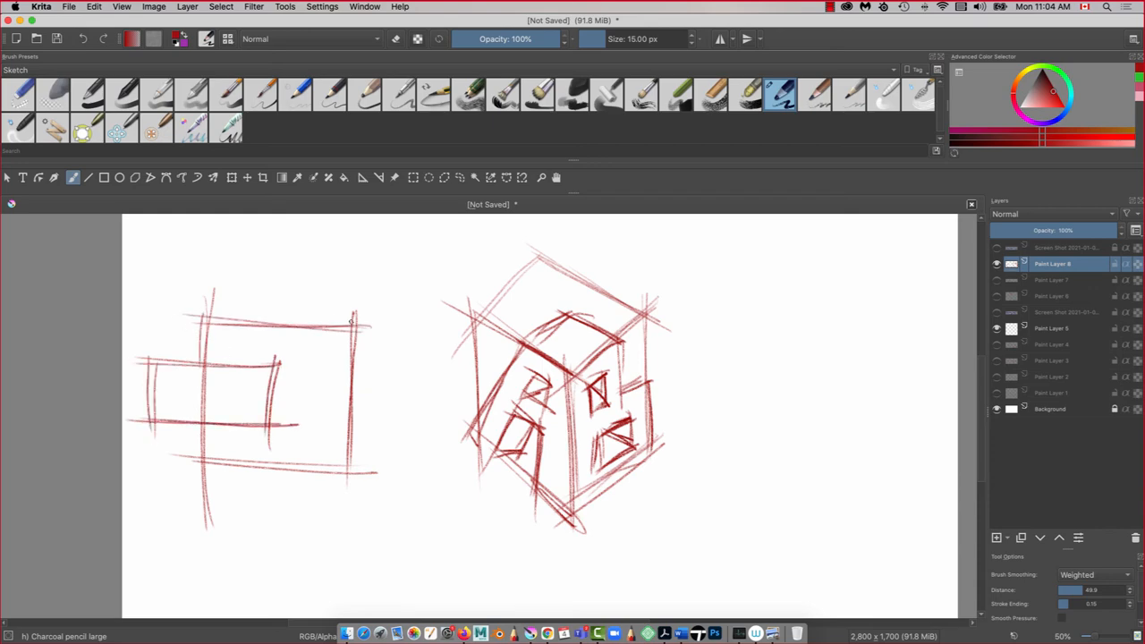
drag(156, 320, 358, 323)
drag(205, 320, 200, 379)
drag(123, 365, 280, 364)
mouse_move(172, 365)
mouse_down()
mouse_move(282, 363)
mouse_move(271, 431)
mouse_up()
drag(269, 370, 267, 413)
mouse_move(274, 418)
mouse_down()
mouse_move(142, 420)
mouse_move(268, 427)
mouse_up()
mouse_move(140, 365)
mouse_down()
mouse_move(277, 361)
mouse_move(217, 366)
mouse_move(273, 359)
mouse_move(159, 413)
mouse_up()
drag(193, 361, 143, 362)
mouse_move(154, 366)
mouse_down()
mouse_move(149, 418)
mouse_move(223, 424)
mouse_up()
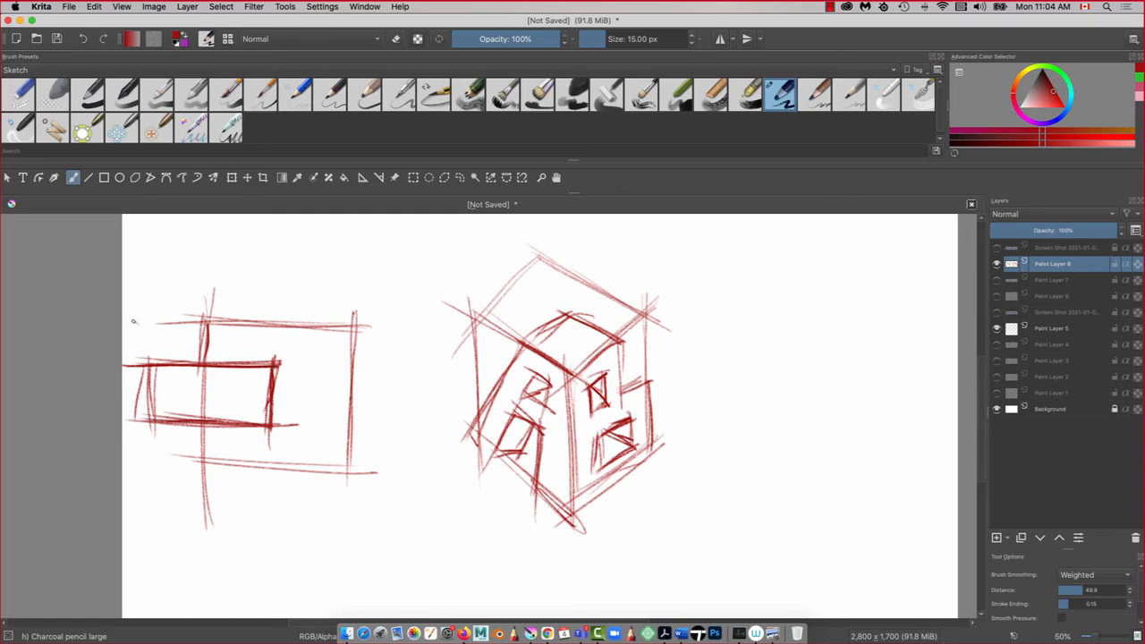
- Draw two arrows pointing at opposite corners of the smaller overlapping rectangle
drag(133, 321, 154, 347)
drag(312, 455, 282, 438)
drag(288, 435, 279, 449)
- Sketch a square with overshooting construction lines to the right of the AB box
drag(830, 285, 832, 388)
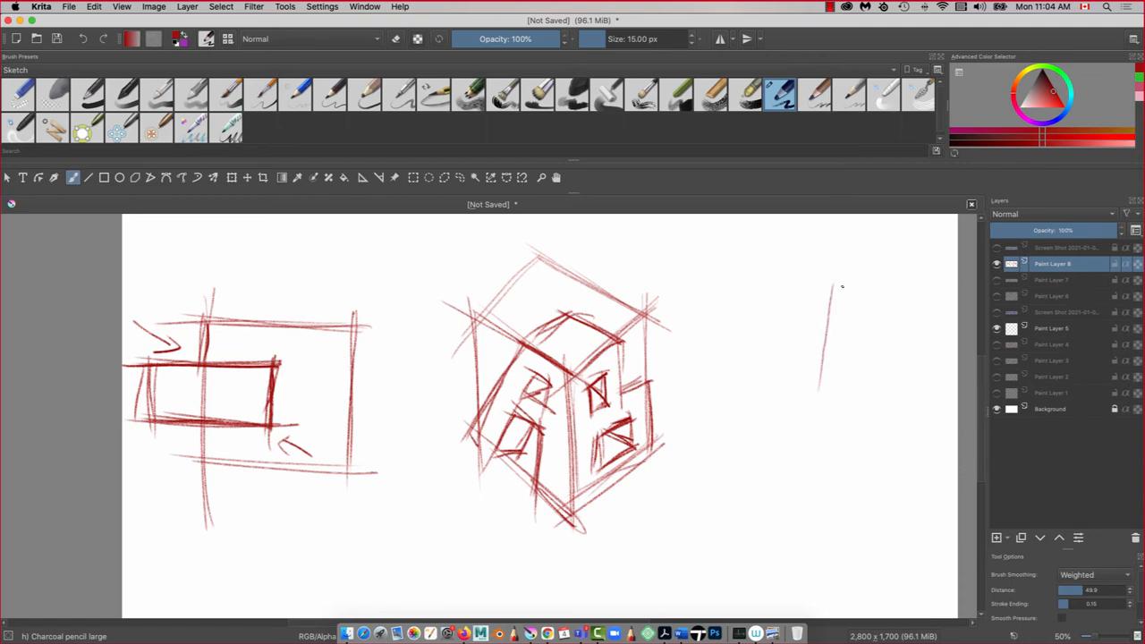
drag(731, 288, 845, 285)
drag(740, 283, 743, 372)
drag(836, 279, 837, 386)
drag(733, 373, 848, 379)
drag(856, 381, 716, 365)
drag(830, 288, 831, 395)
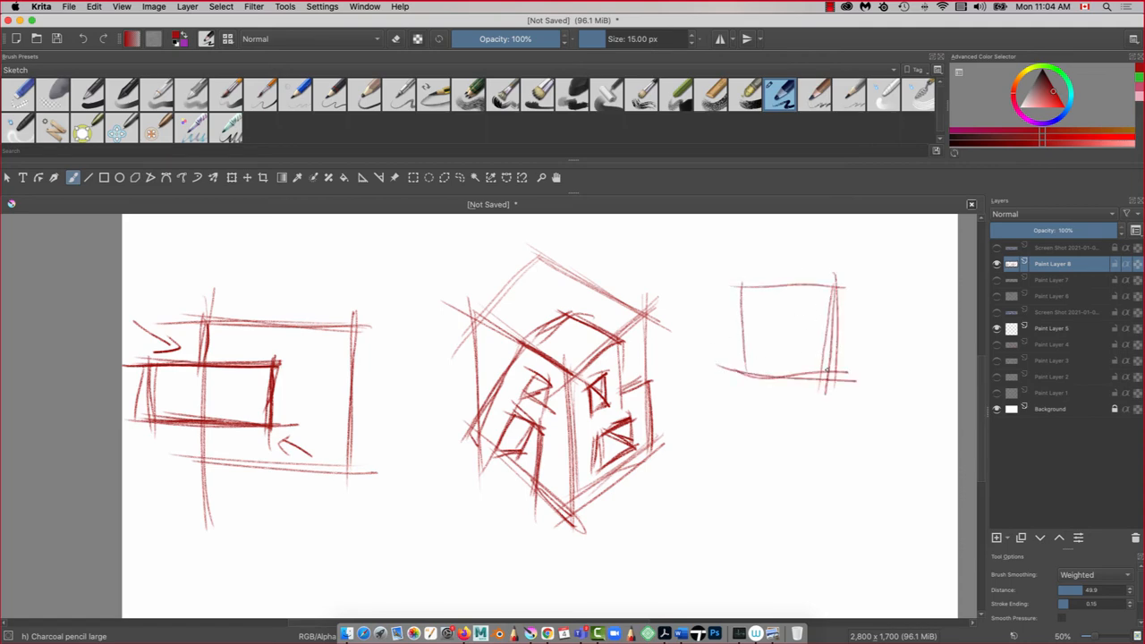
mouse_move(725, 288)
mouse_down()
mouse_move(851, 286)
mouse_move(739, 397)
mouse_up()
drag(834, 279, 829, 417)
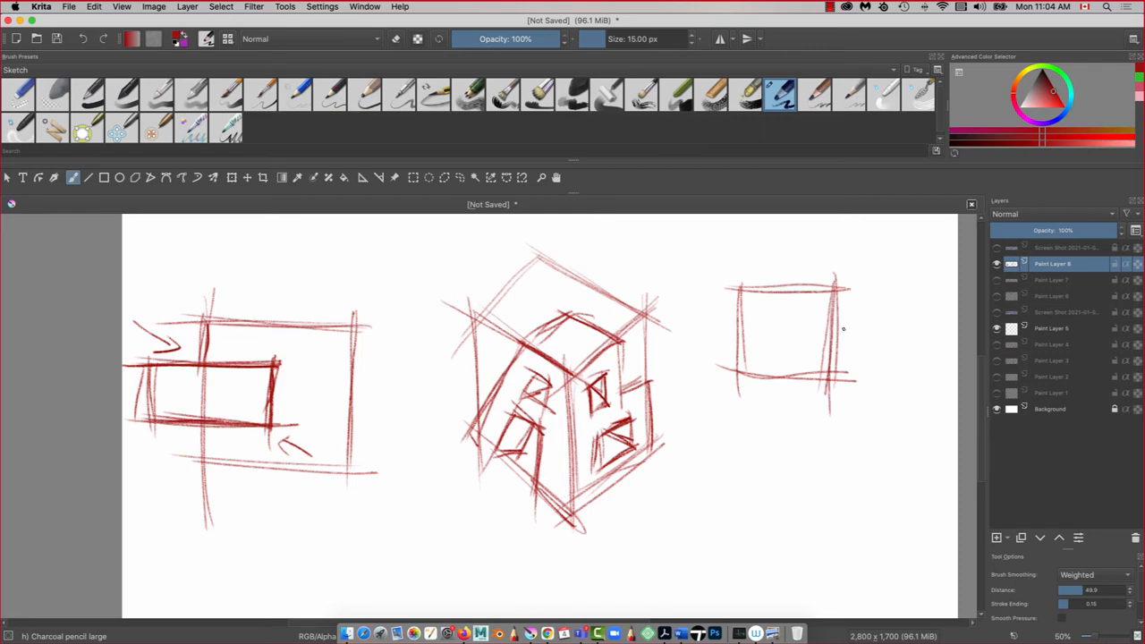
- Divide the square with horizontal bands and a short vertical line splitting its upper part
drag(843, 329, 719, 329)
drag(834, 329, 707, 328)
mouse_move(783, 285)
mouse_down()
mouse_move(783, 348)
mouse_move(729, 358)
mouse_up()
mouse_move(843, 356)
mouse_down()
mouse_move(721, 357)
mouse_move(761, 341)
mouse_move(850, 361)
mouse_move(744, 363)
mouse_up()
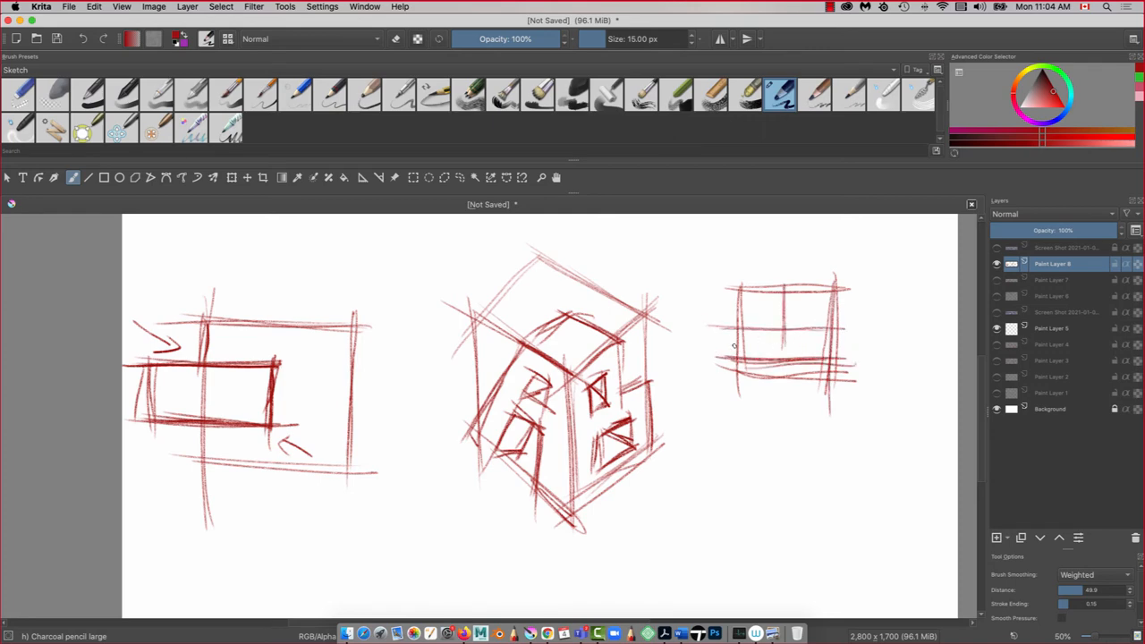
drag(839, 388, 732, 384)
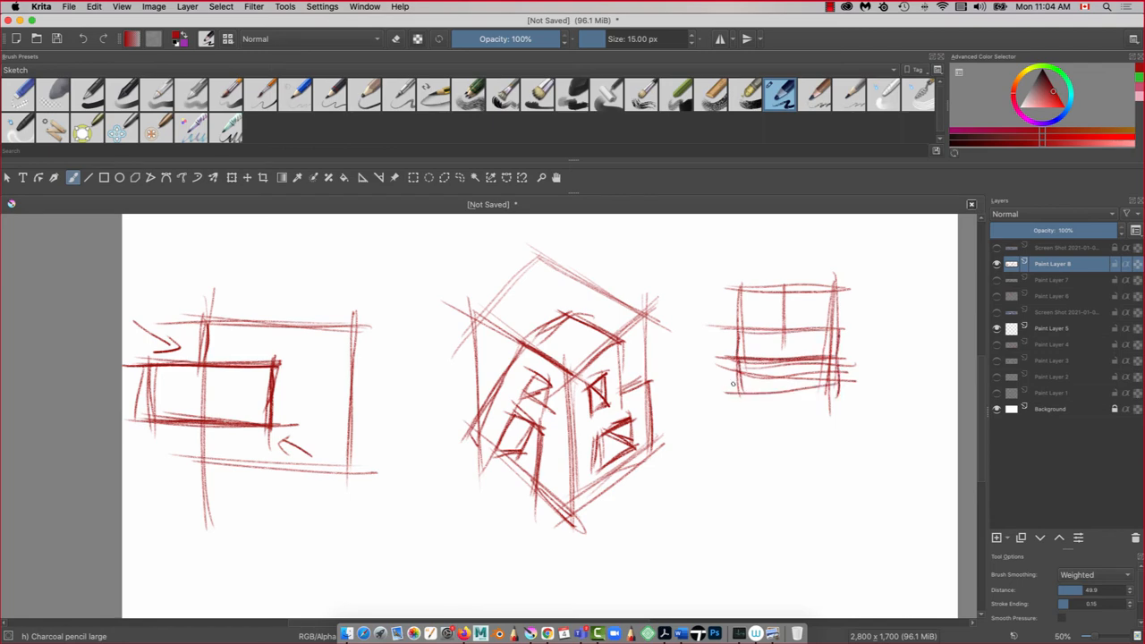
- Letter A and B in the square's two upper cells and begin smaller lettering in the band below
drag(741, 292, 737, 369)
drag(762, 292, 745, 342)
mouse_move(762, 291)
mouse_down()
mouse_move(769, 334)
mouse_move(769, 313)
mouse_up()
drag(808, 285, 808, 332)
mouse_move(806, 288)
mouse_down()
mouse_move(792, 332)
mouse_move(769, 333)
mouse_up()
mouse_move(760, 335)
mouse_down()
mouse_move(752, 354)
mouse_move(773, 361)
mouse_up()
drag(752, 354, 771, 351)
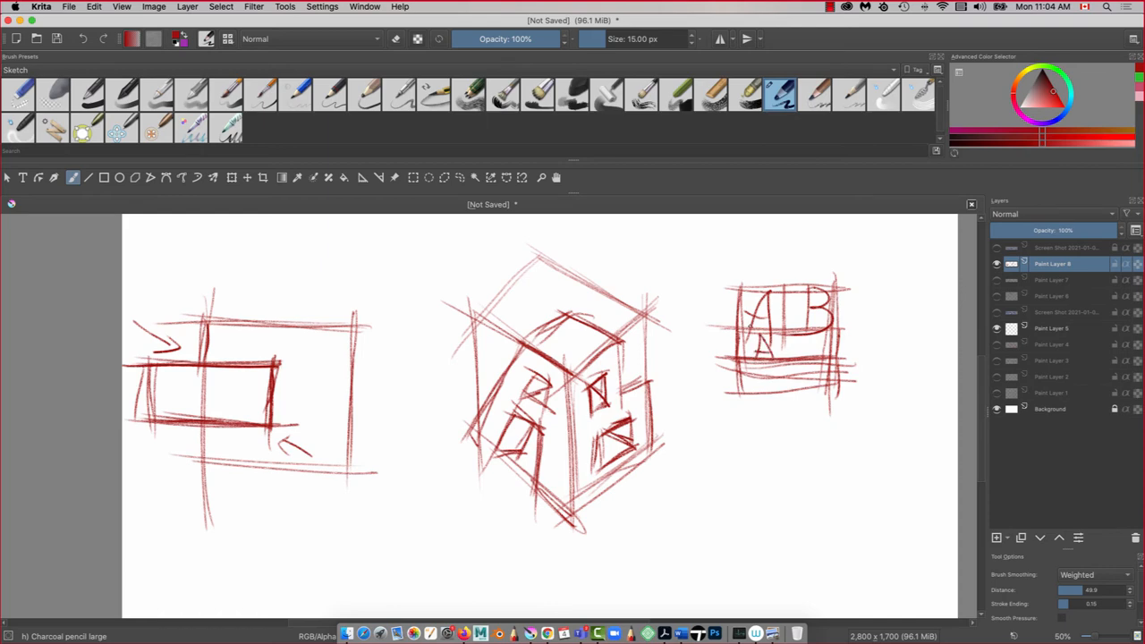
- Darken the top edge of the AB square and draw a larger frame around the whole square
mouse_move(846, 325)
mouse_down()
mouse_move(716, 336)
mouse_move(830, 325)
mouse_up()
mouse_move(738, 290)
mouse_down()
mouse_move(735, 343)
mouse_move(784, 286)
mouse_up()
mouse_move(787, 282)
mouse_down()
mouse_move(785, 343)
mouse_move(852, 285)
mouse_up()
mouse_move(714, 268)
mouse_down()
mouse_move(857, 257)
mouse_move(862, 414)
mouse_up()
mouse_move(875, 414)
mouse_down()
mouse_move(783, 412)
mouse_move(694, 396)
mouse_up()
drag(716, 267, 719, 394)
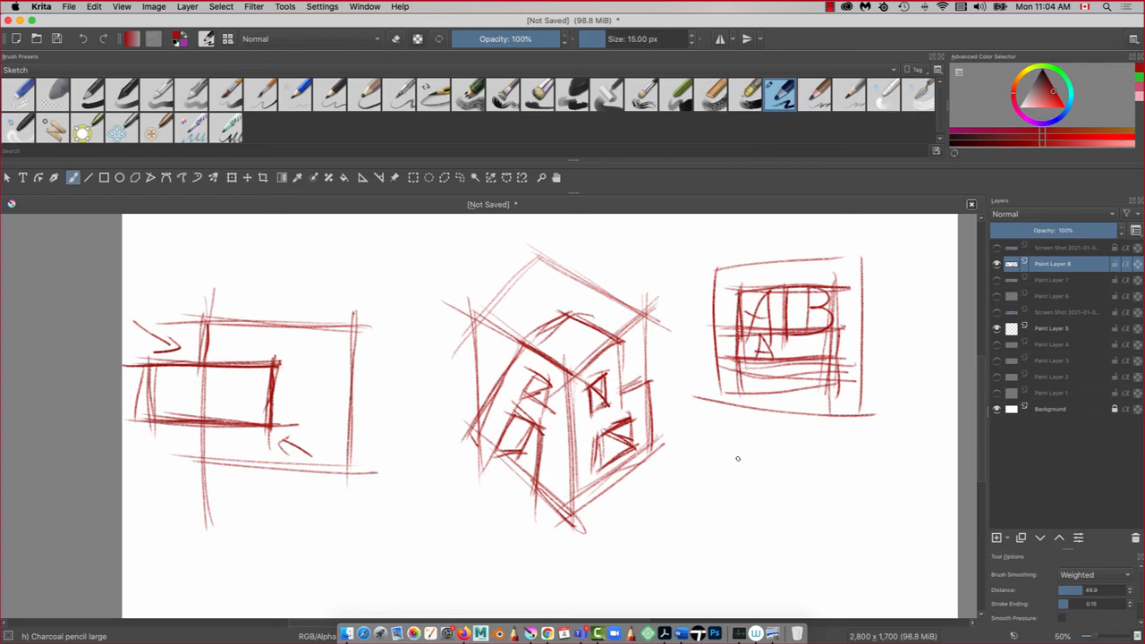
- Complete the small first-name lettering in the band beneath the AB initials
mouse_move(772, 333)
mouse_down()
mouse_move(749, 369)
mouse_move(776, 359)
mouse_up()
drag(777, 357, 789, 359)
drag(788, 357, 799, 356)
drag(799, 338, 821, 356)
drag(821, 336, 810, 356)
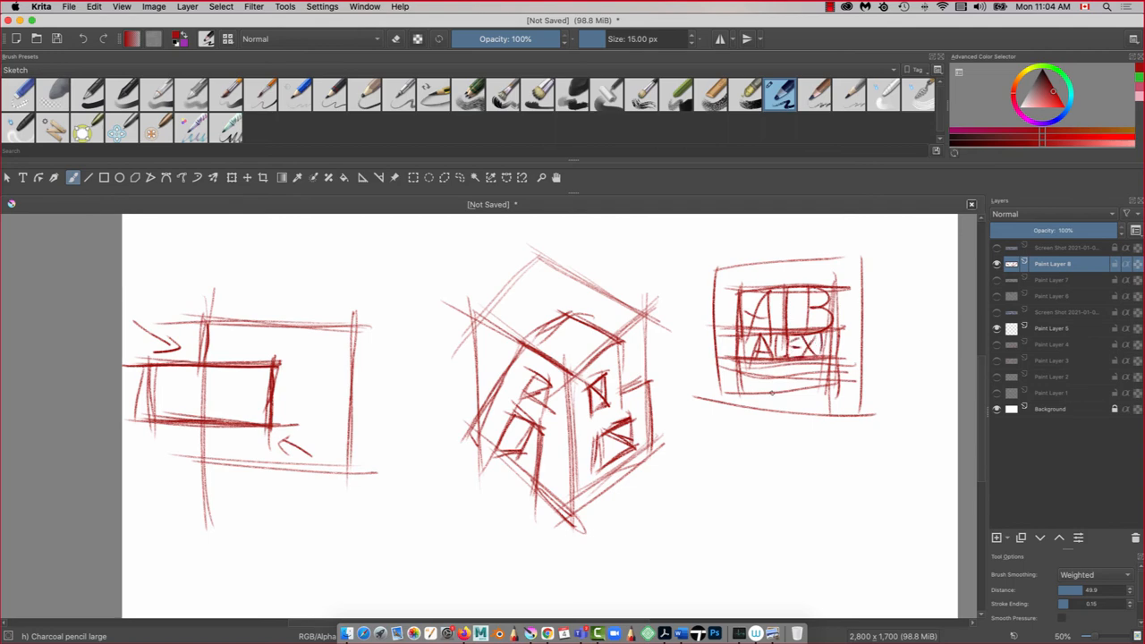
- Reinforce the AB box's top surface, the B's notched outer edge and the right face's lower edge
drag(522, 344, 564, 366)
drag(556, 313, 617, 342)
drag(533, 347, 571, 315)
mouse_move(607, 362)
mouse_down()
mouse_move(647, 386)
mouse_move(617, 401)
mouse_move(655, 381)
mouse_up()
mouse_move(624, 343)
mouse_down()
mouse_move(642, 387)
mouse_move(622, 408)
mouse_move(648, 454)
mouse_up()
drag(658, 437, 577, 510)
drag(600, 449, 599, 476)
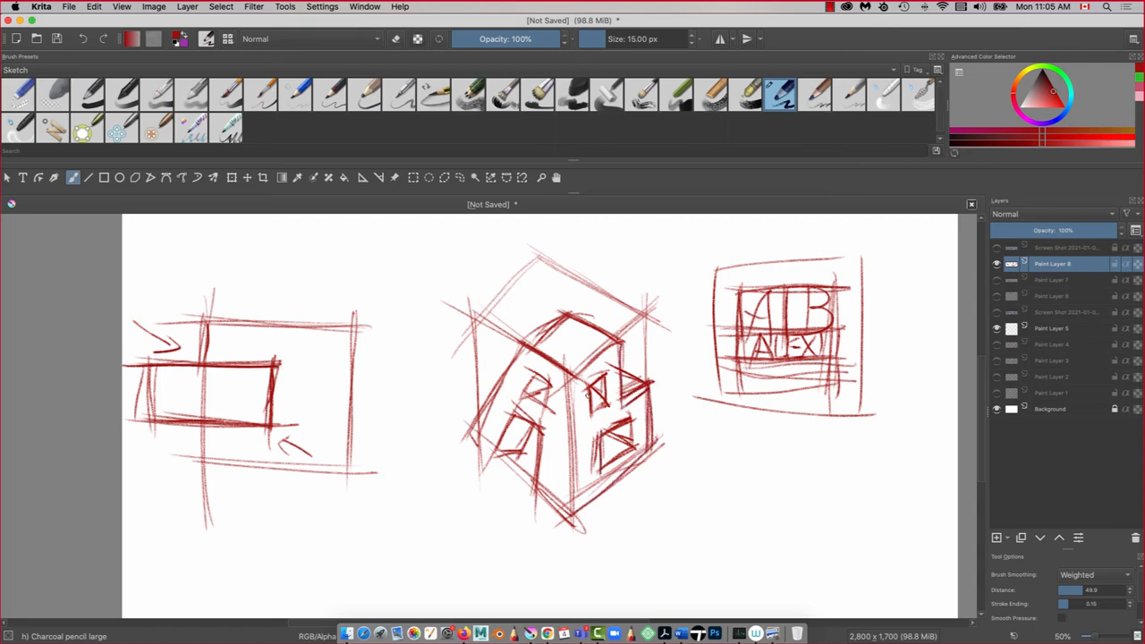
- Circle the AB box with a large loose oval and add long diagonal strokes across it
mouse_move(433, 235)
mouse_down()
mouse_move(626, 559)
mouse_move(475, 269)
mouse_up()
drag(487, 288, 681, 544)
drag(547, 428, 394, 614)
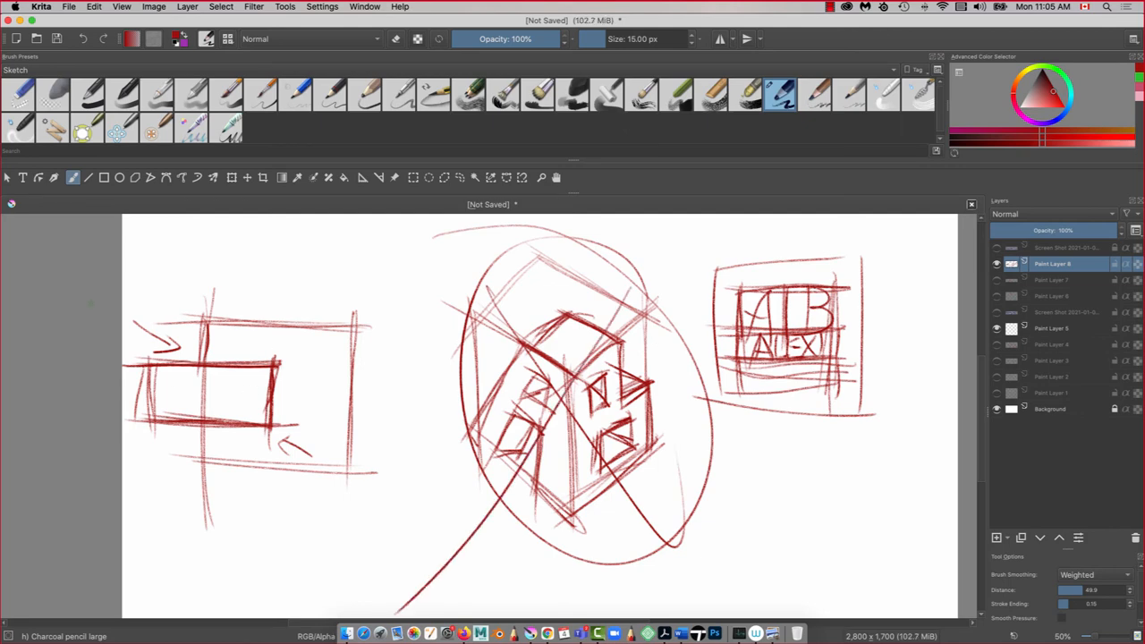
- Thicken the AB initials in the framed square and start the surname lettering in the lowest band
mouse_move(773, 288)
mouse_down()
mouse_move(771, 342)
mouse_move(751, 295)
mouse_move(803, 345)
mouse_move(799, 334)
mouse_up()
drag(799, 287, 794, 306)
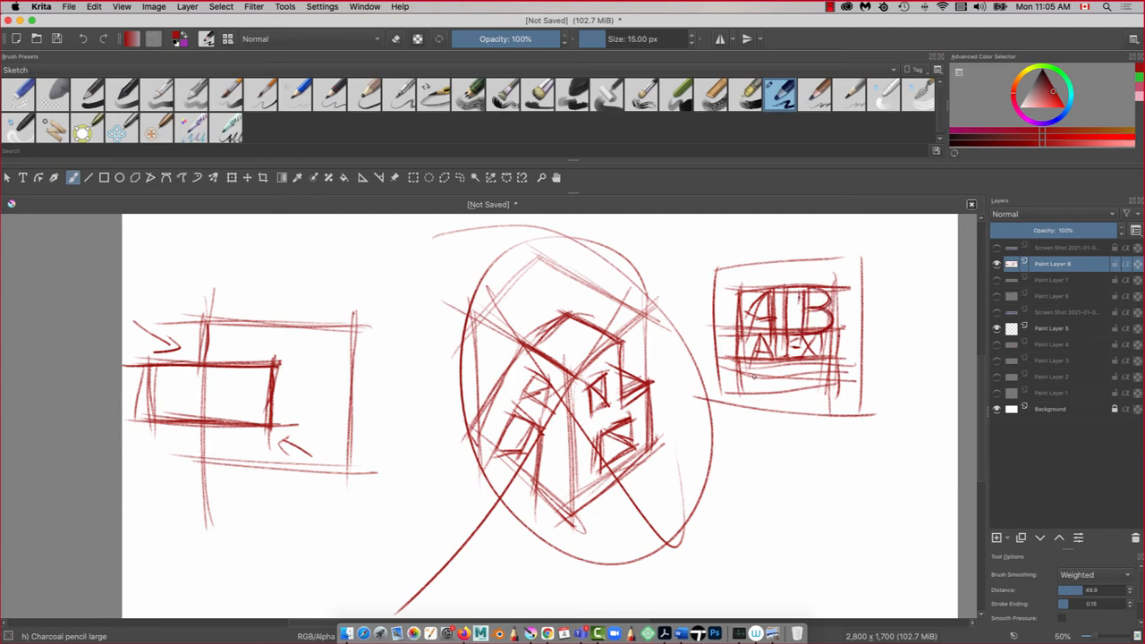
mouse_move(748, 366)
mouse_down()
mouse_move(746, 393)
mouse_move(783, 383)
mouse_up()
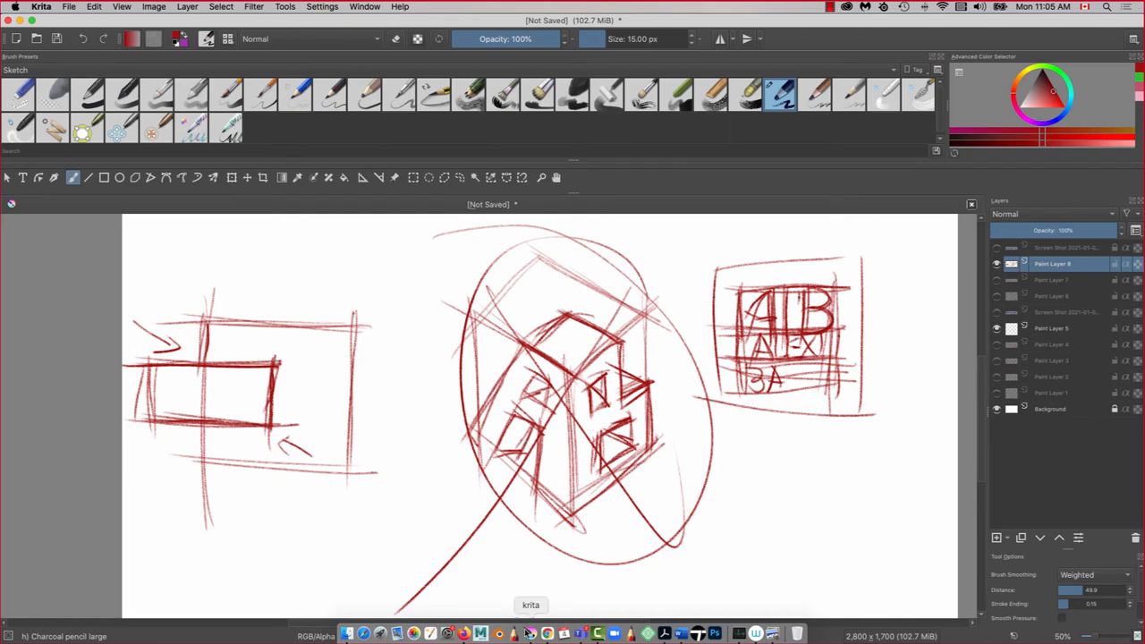
- Switch to Chrome and examine the Applied Geometry Activity 2B line-work examples
click(547, 633)
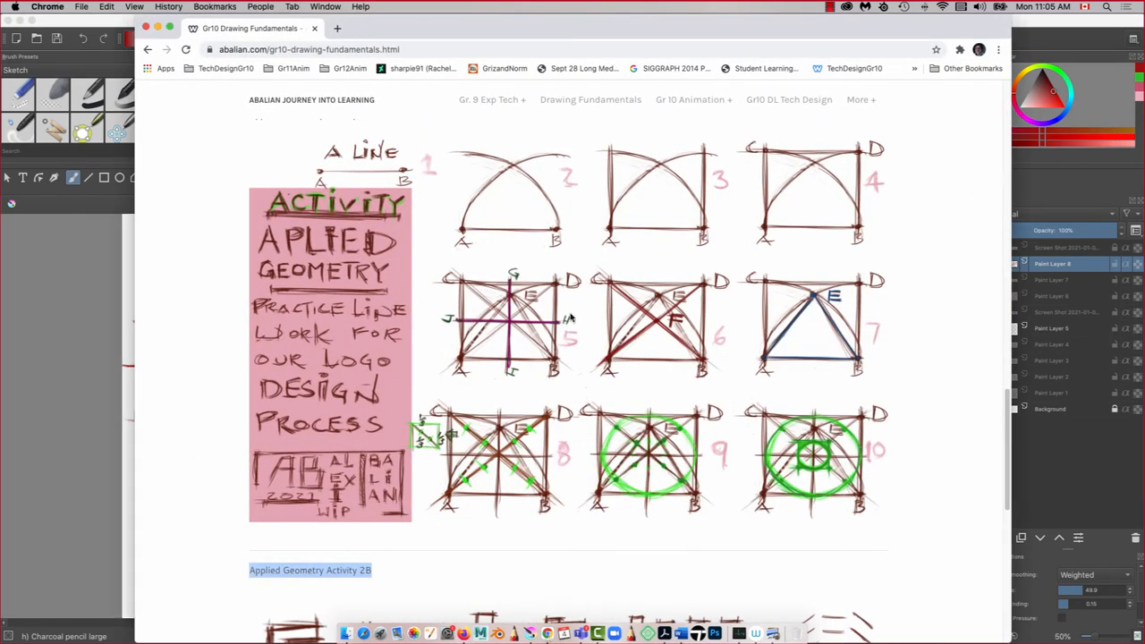
scroll(567, 357, down, 10)
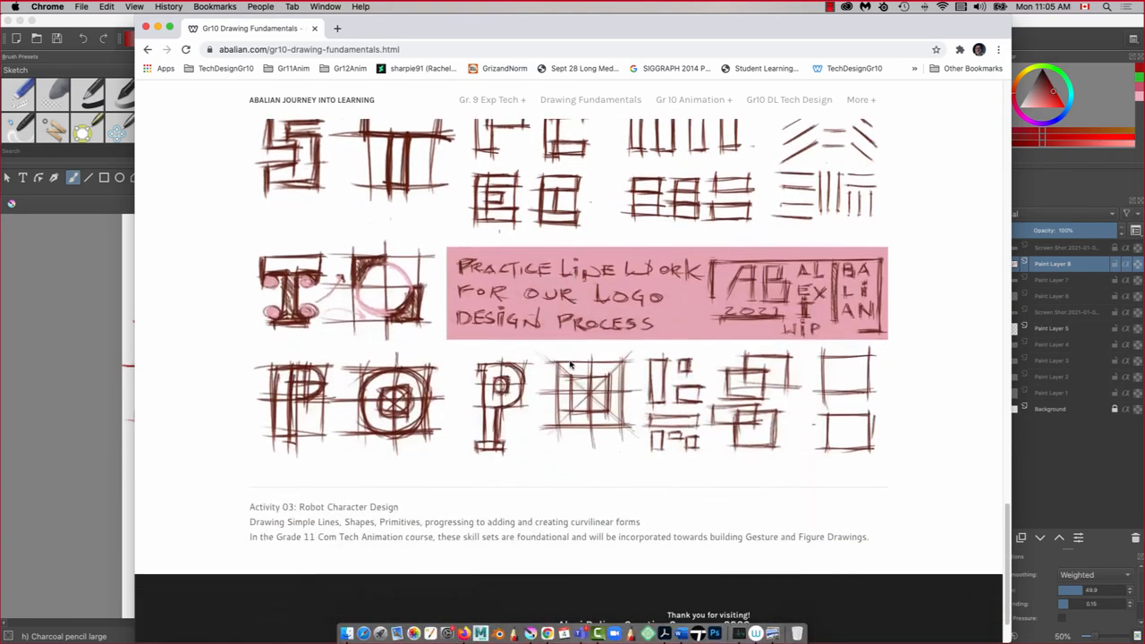
scroll(570, 364, up, 2)
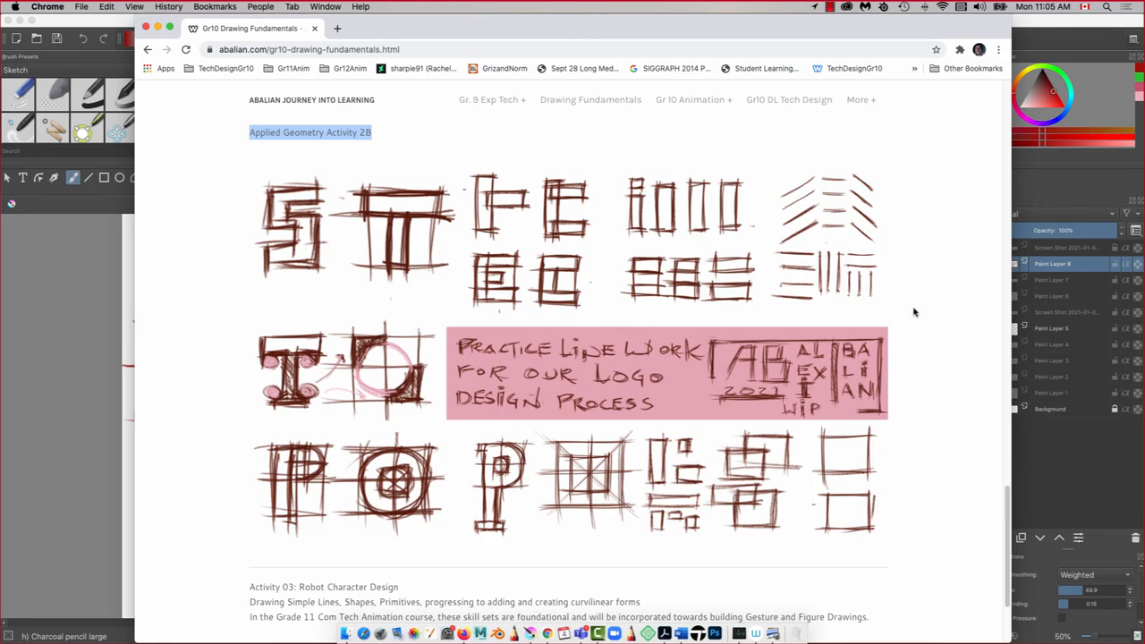
- Look through the Gr10 Drawing Fundamentals page from the recorded lessons down to the line-work practice sheet
scroll(825, 396, down, 2)
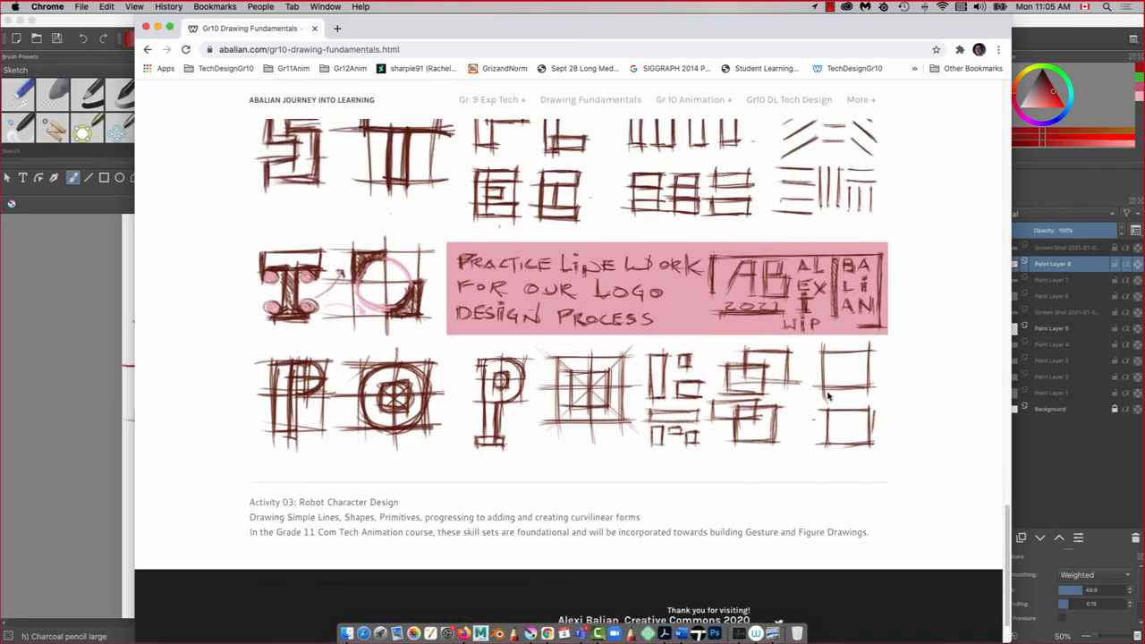
scroll(825, 396, up, 15)
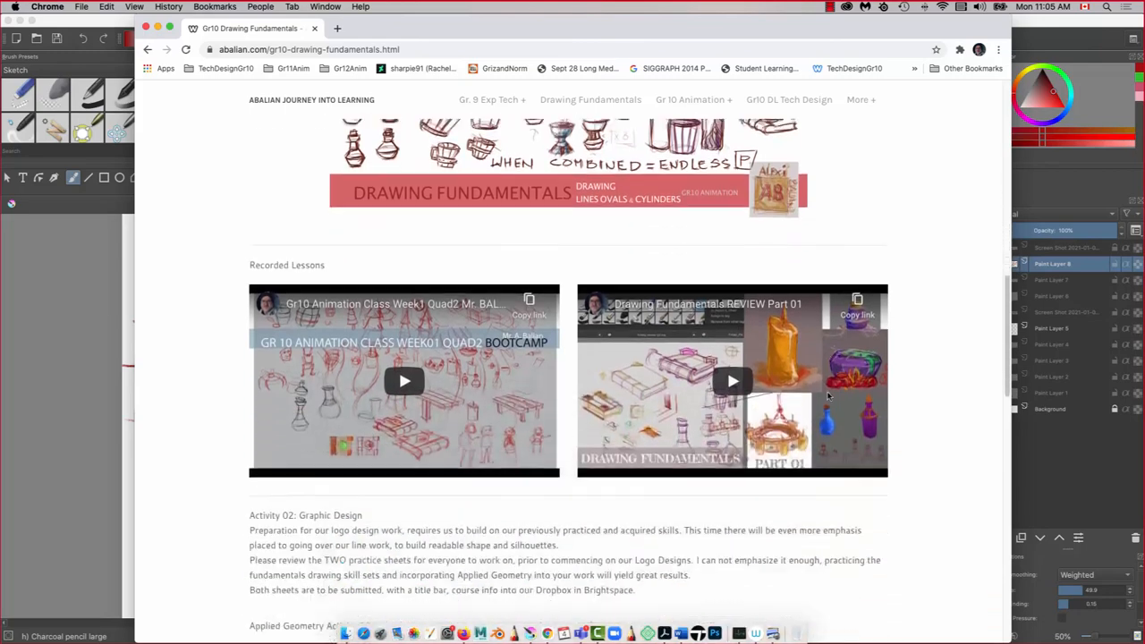
scroll(827, 396, down, 15)
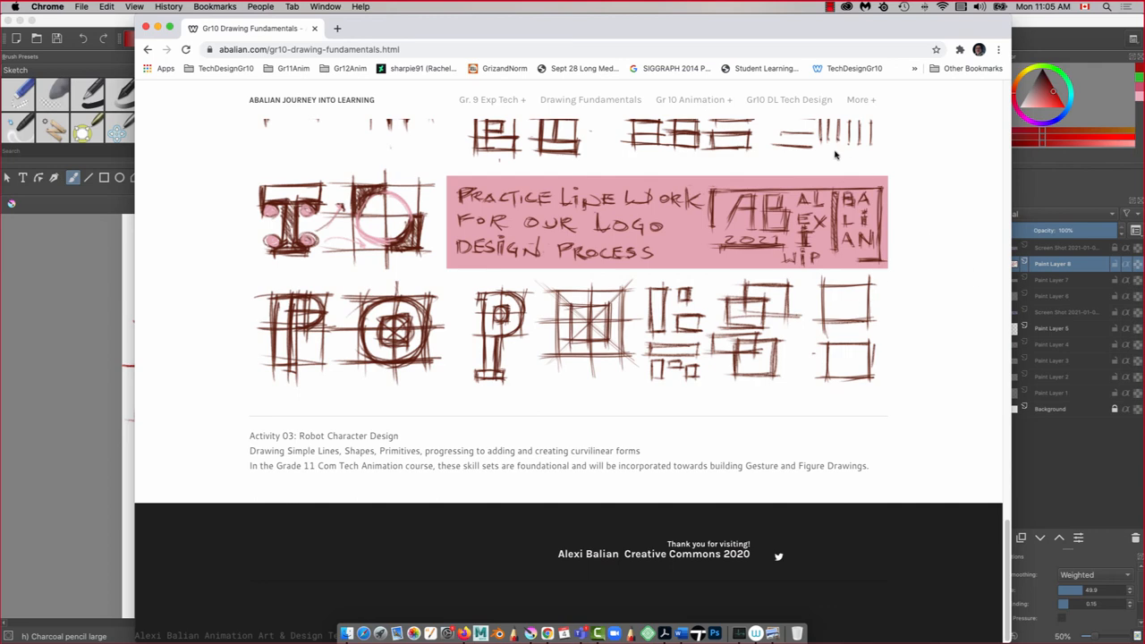
- Open the Gr 10 Graphic Design page and examine the class logo sketches and the sample initials logos
mouse_move(726, 103)
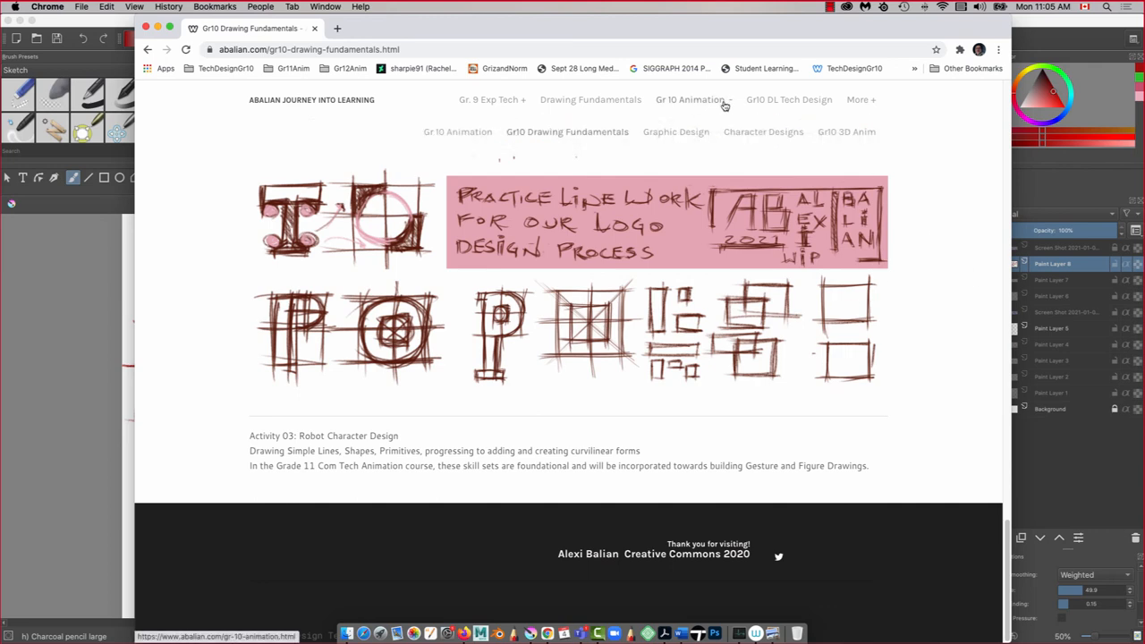
click(684, 133)
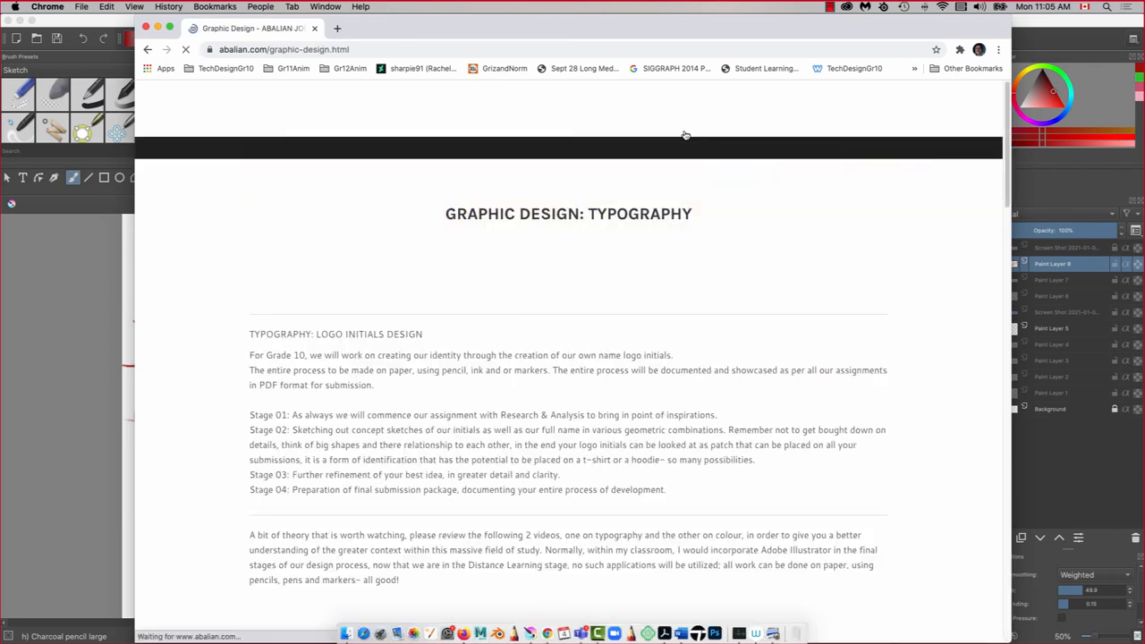
scroll(702, 375, down, 15)
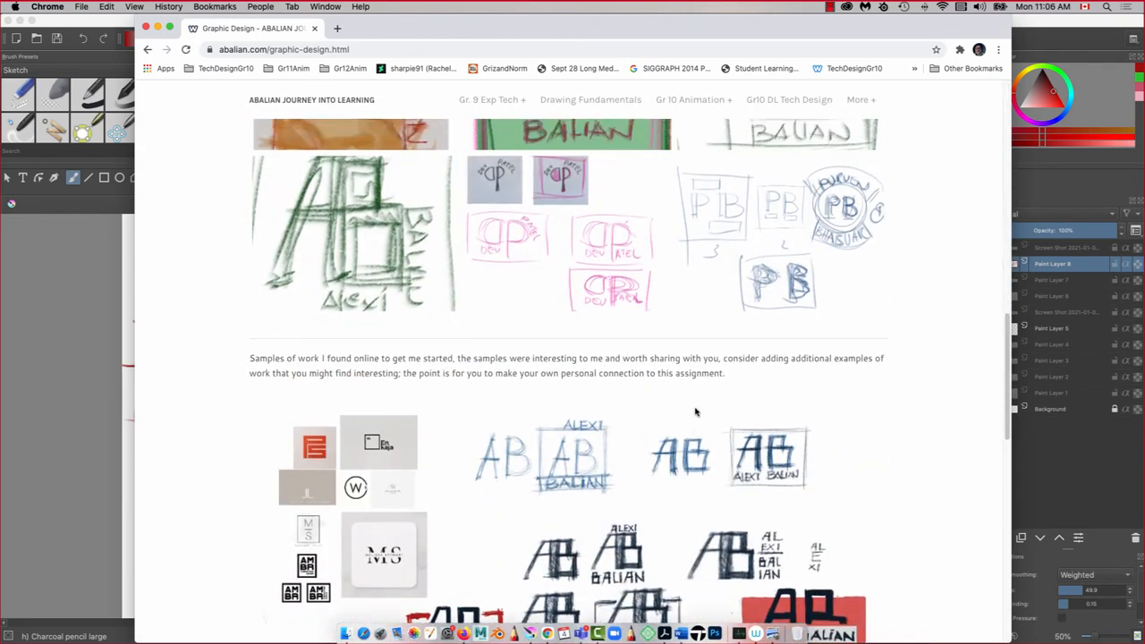
scroll(696, 412, up, 2)
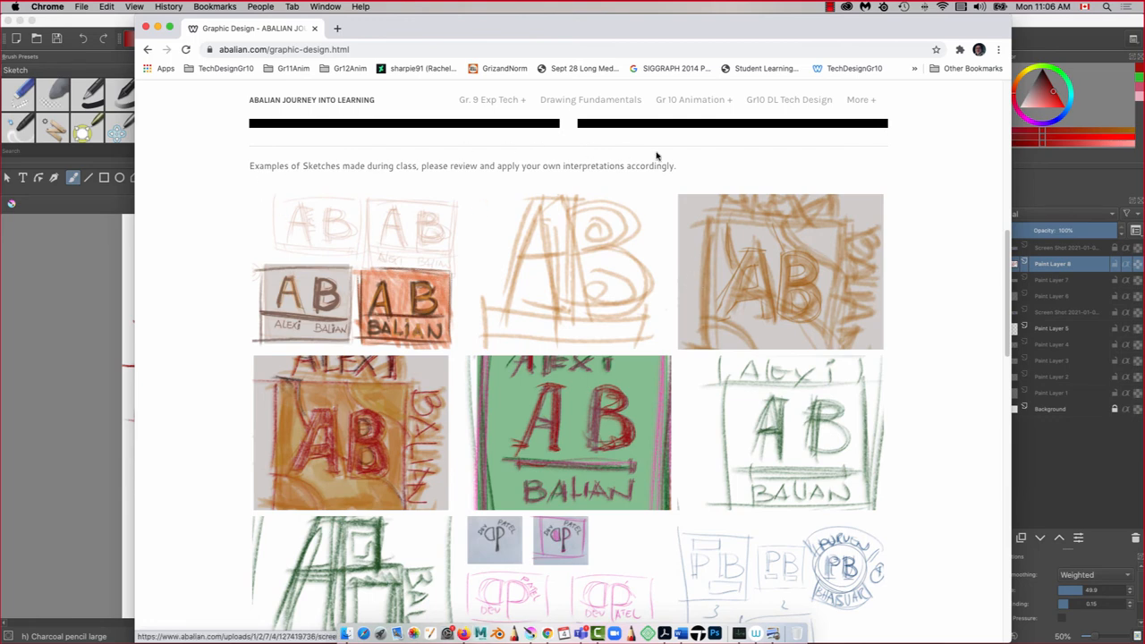
scroll(687, 384, down, 3)
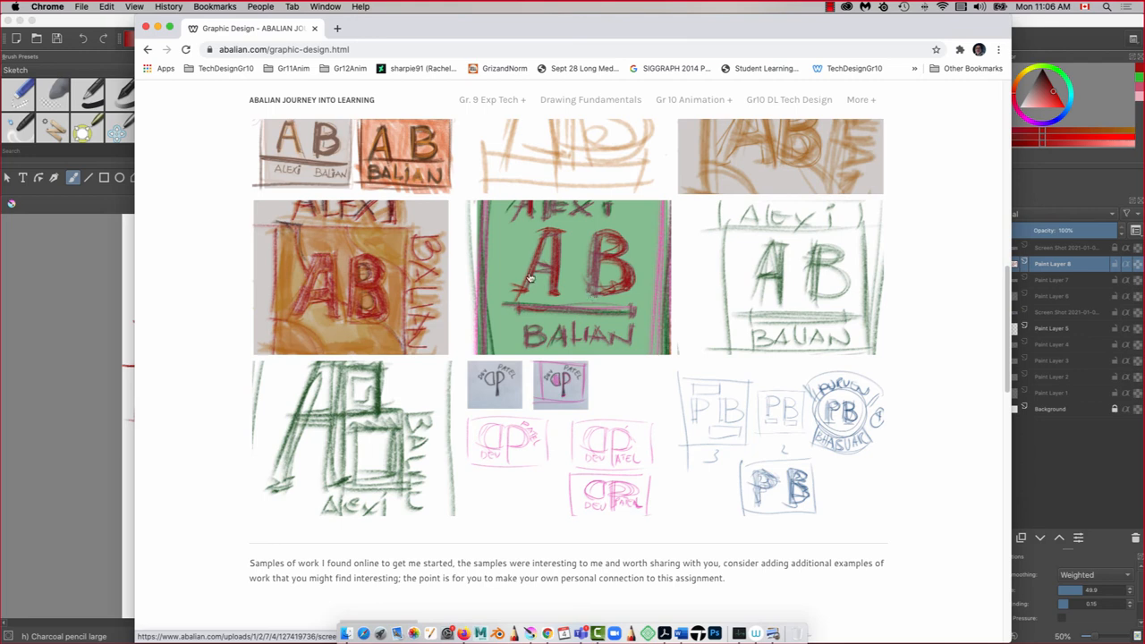
scroll(664, 418, down, 5)
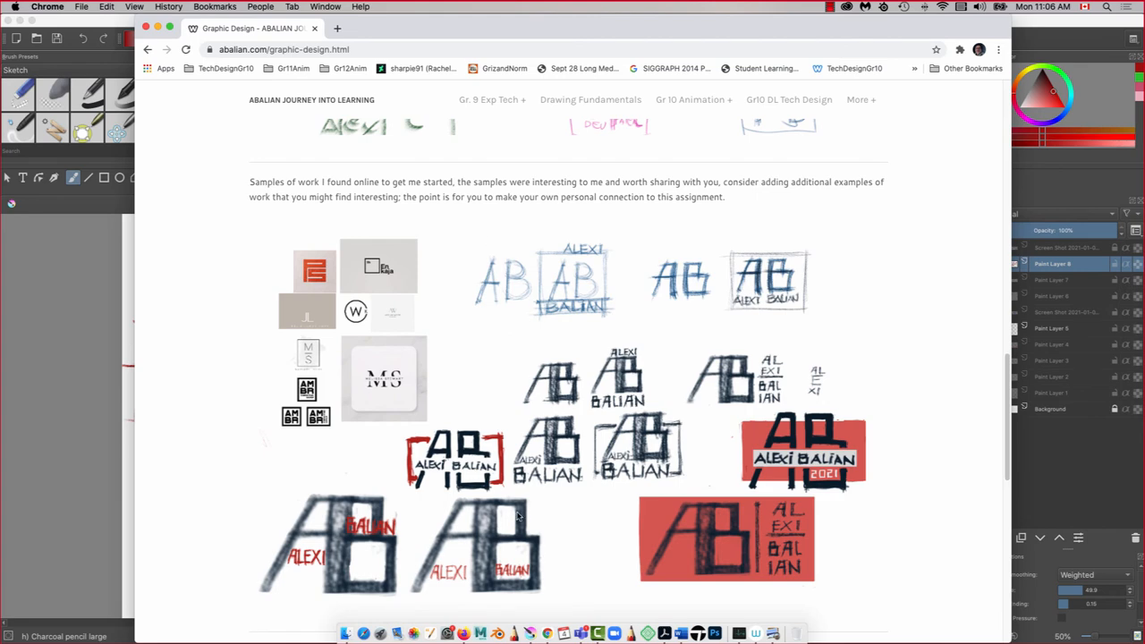
scroll(517, 516, up, 10)
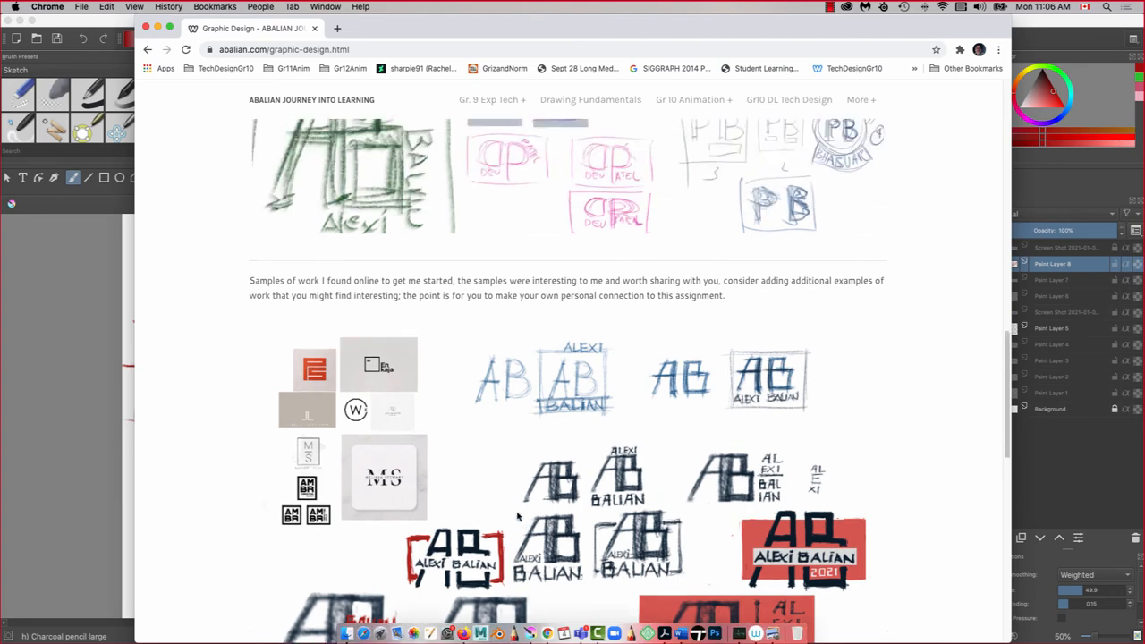
scroll(463, 322, up, 5)
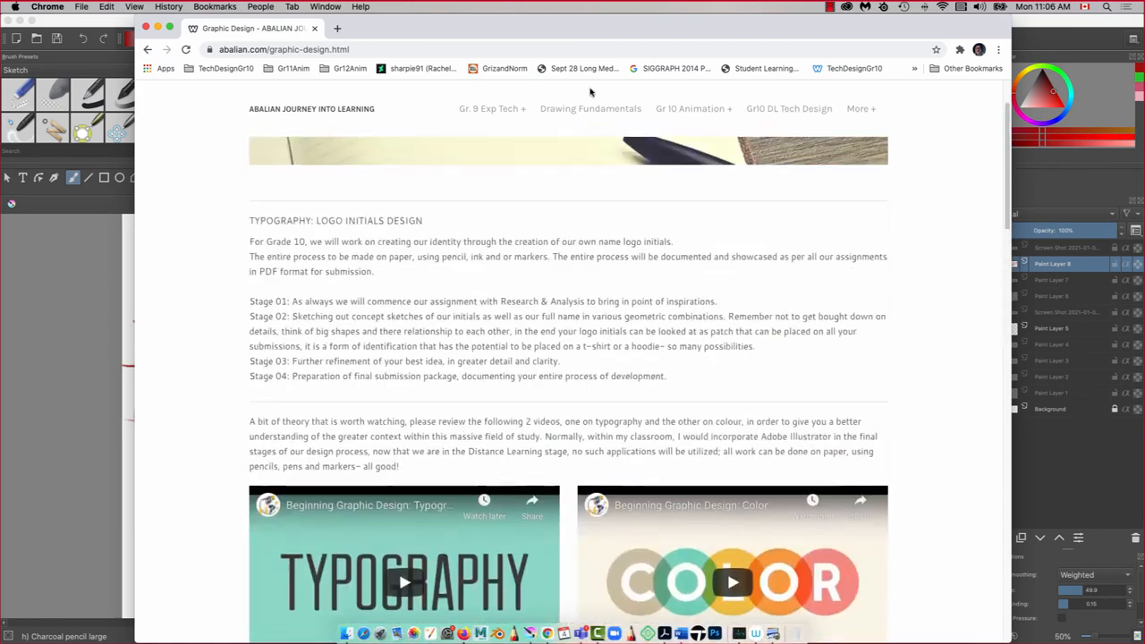
- Open the Drawing Fundamentals page and view the two Activity 02 Graphic Design practice sheets
click(582, 109)
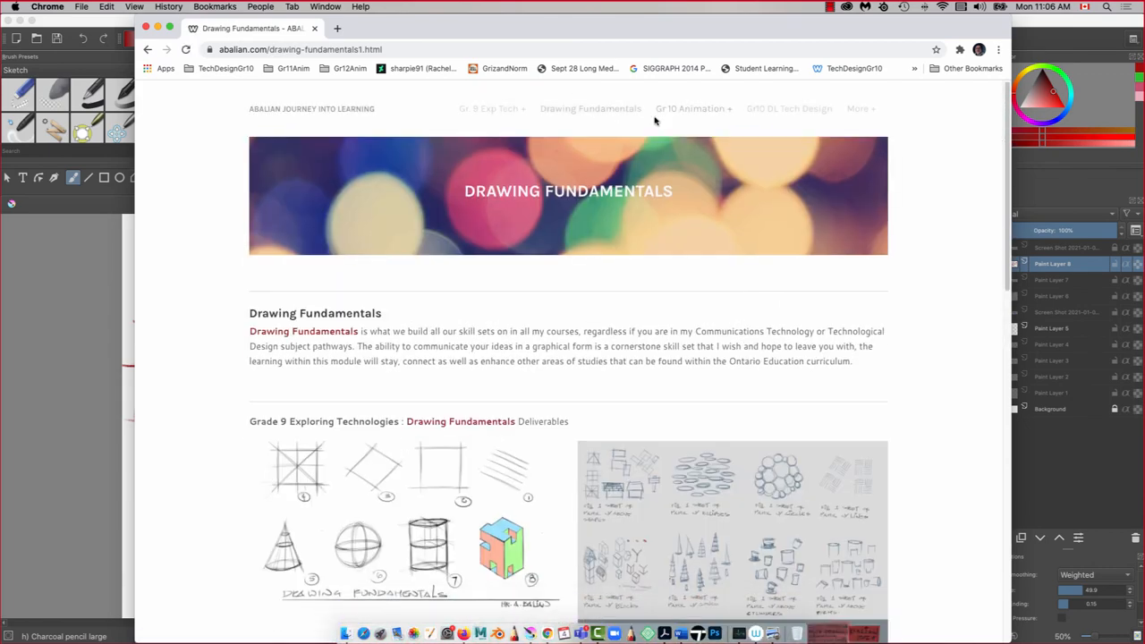
scroll(647, 586, down, 15)
scroll(648, 586, up, 1)
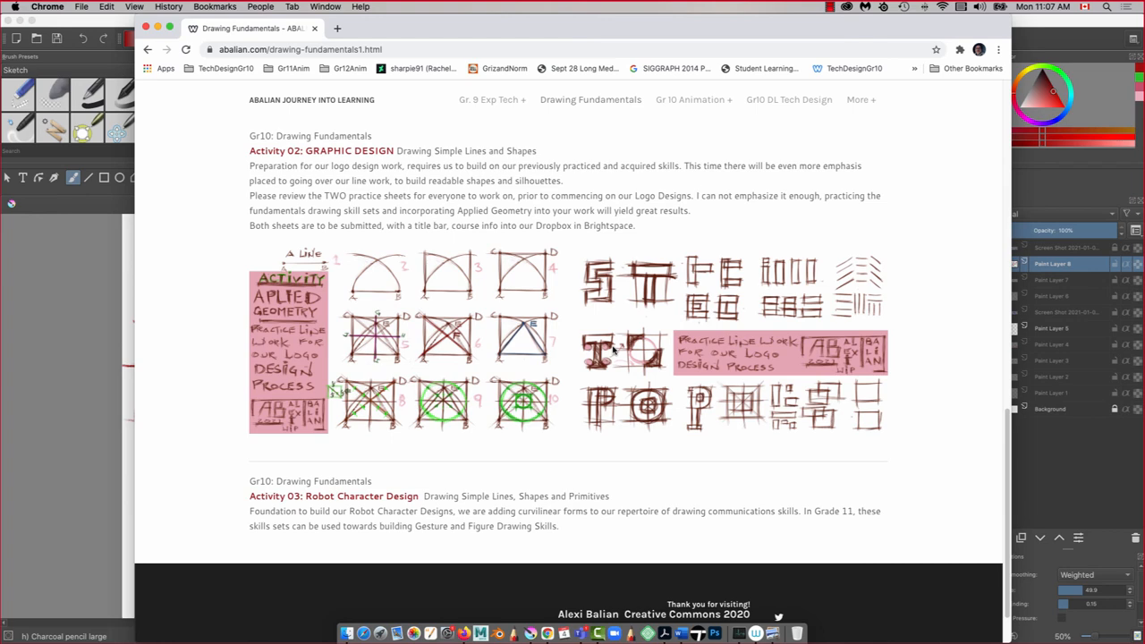
click(829, 8)
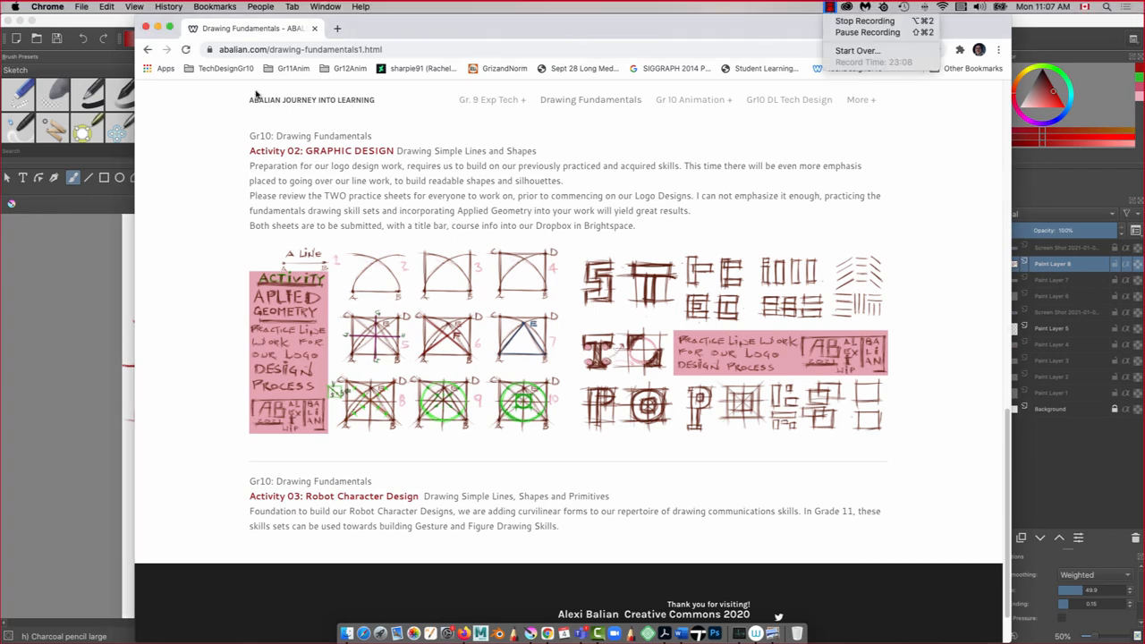
- Switch to Krita, hide the layer holding the AB sketches and add a new paint layer
click(25, 270)
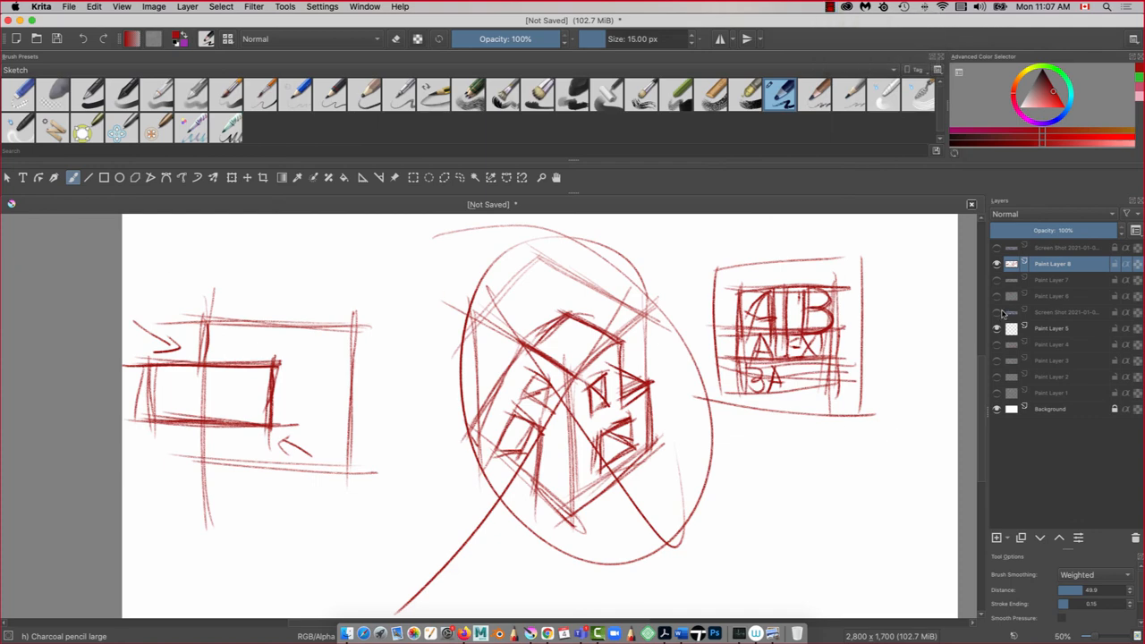
click(996, 265)
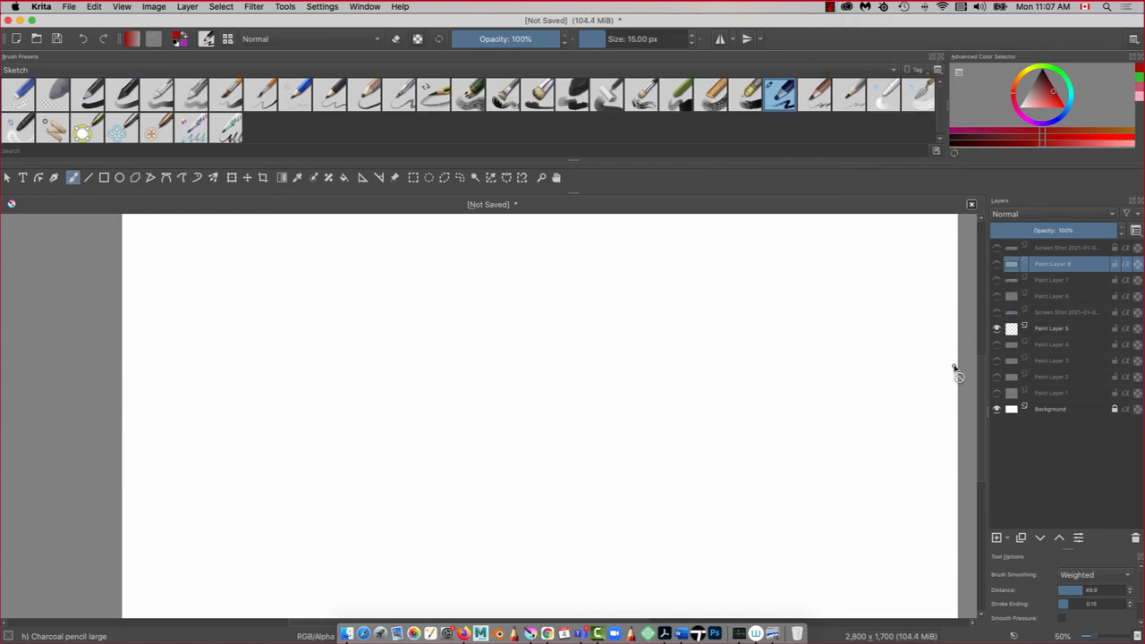
click(994, 538)
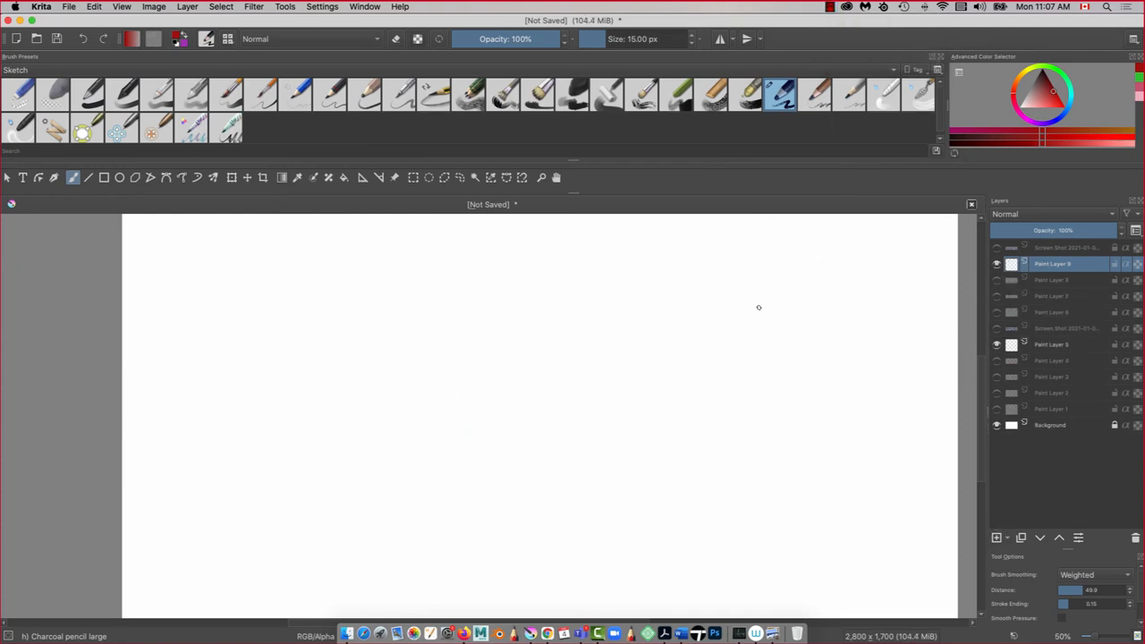
- Sketch two narrow upright rectangles side by side on the blank canvas with the charcoal pencil
mouse_move(753, 283)
mouse_down()
mouse_move(748, 382)
mouse_move(725, 383)
mouse_move(722, 295)
mouse_move(782, 289)
mouse_move(783, 390)
mouse_up()
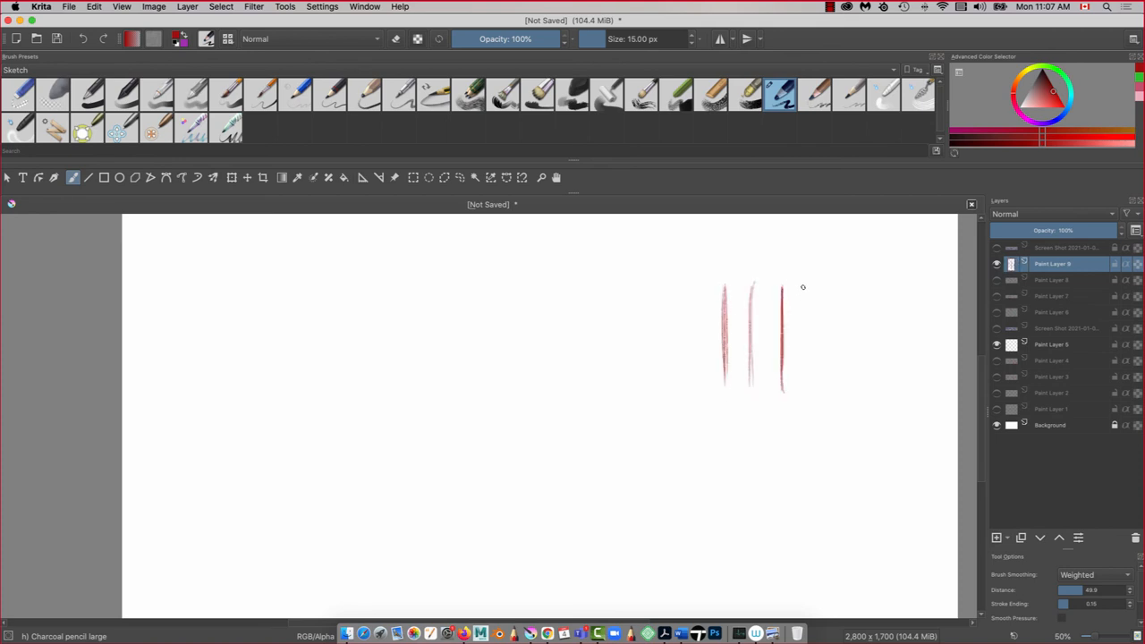
mouse_move(802, 286)
mouse_down()
mouse_move(803, 387)
mouse_move(806, 354)
mouse_up()
drag(795, 291, 776, 293)
drag(792, 380, 768, 381)
drag(780, 327, 782, 394)
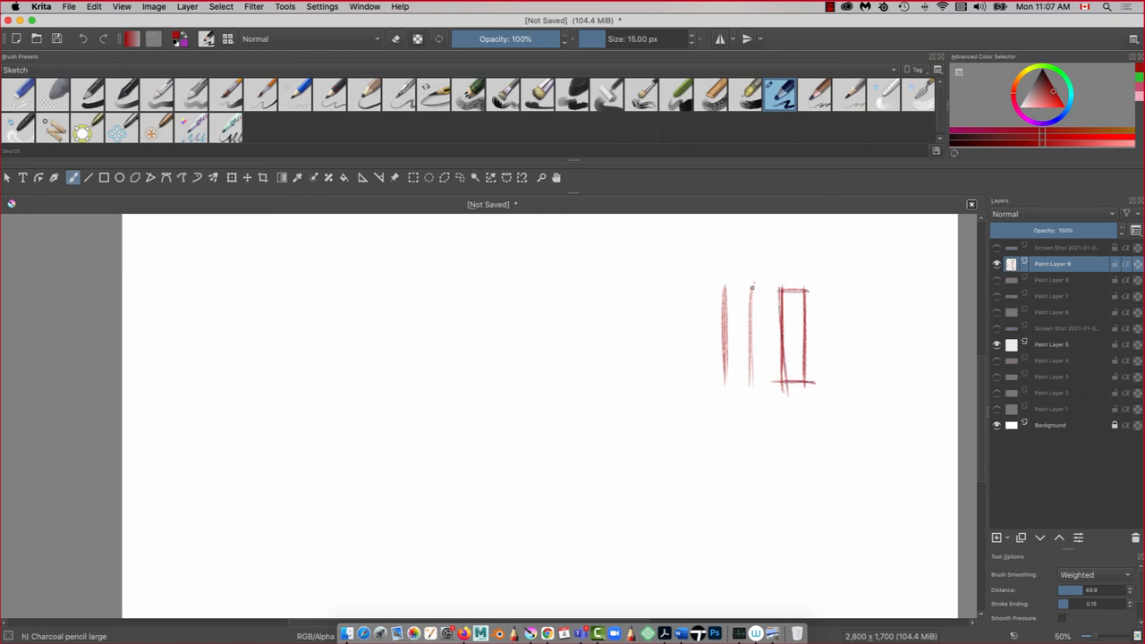
mouse_move(755, 286)
mouse_down()
mouse_move(714, 288)
mouse_move(752, 388)
mouse_move(717, 380)
mouse_up()
drag(762, 371, 719, 371)
- Sketch a square beside the narrow rectangles and quarter it with overshooting vertical and horizontal centre lines
mouse_move(723, 286)
mouse_down()
mouse_move(724, 388)
mouse_move(721, 287)
mouse_move(669, 386)
mouse_move(667, 293)
mouse_move(576, 293)
mouse_move(676, 292)
mouse_up()
drag(588, 293, 590, 399)
drag(586, 280, 587, 394)
mouse_move(679, 374)
mouse_down()
mouse_move(557, 378)
mouse_move(703, 378)
mouse_up()
mouse_move(626, 282)
mouse_down()
mouse_move(628, 409)
mouse_move(628, 399)
mouse_up()
mouse_move(685, 339)
mouse_down()
mouse_move(515, 334)
mouse_move(554, 330)
mouse_up()
- Sketch a second square beside the quartered one, with both diagonals and a vertical centre line
mouse_move(524, 290)
mouse_down()
mouse_move(526, 393)
mouse_move(411, 288)
mouse_up()
drag(536, 291, 408, 293)
drag(434, 284, 431, 386)
drag(534, 379, 388, 374)
drag(431, 293, 522, 386)
drag(412, 274, 525, 381)
mouse_move(490, 315)
mouse_down()
mouse_move(460, 328)
mouse_move(392, 393)
mouse_up()
drag(537, 281, 390, 396)
drag(474, 290, 475, 401)
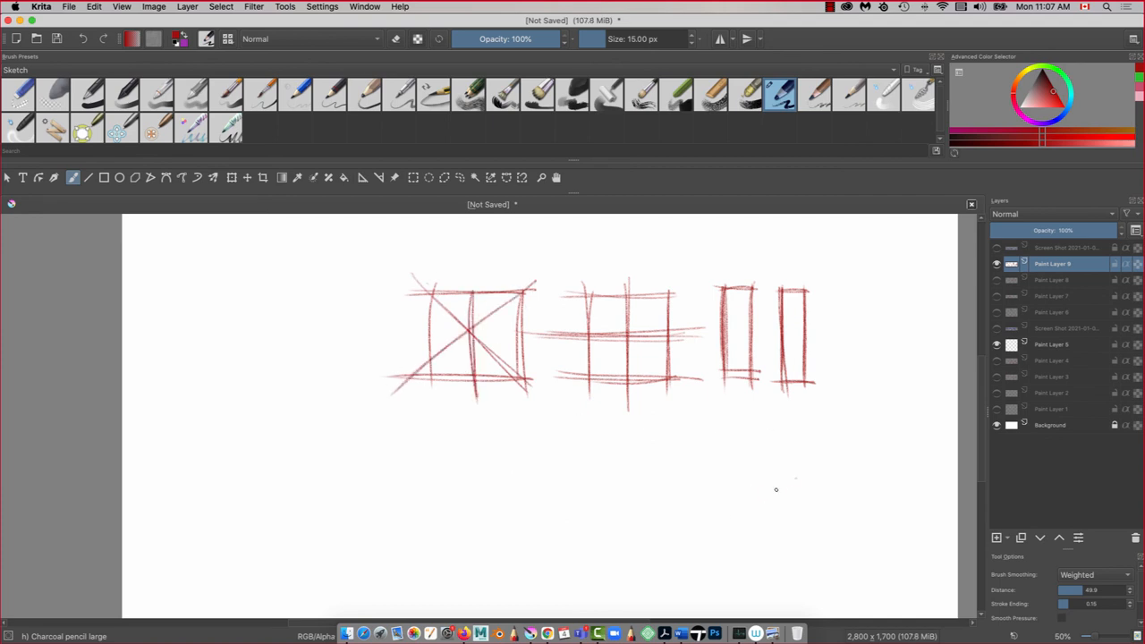
- Sketch a tapering perspective square below the narrow rectangles, with crossing diagonals and a vertical centre line
mouse_move(721, 526)
mouse_down()
mouse_move(794, 478)
mouse_move(788, 442)
mouse_move(671, 436)
mouse_move(705, 535)
mouse_up()
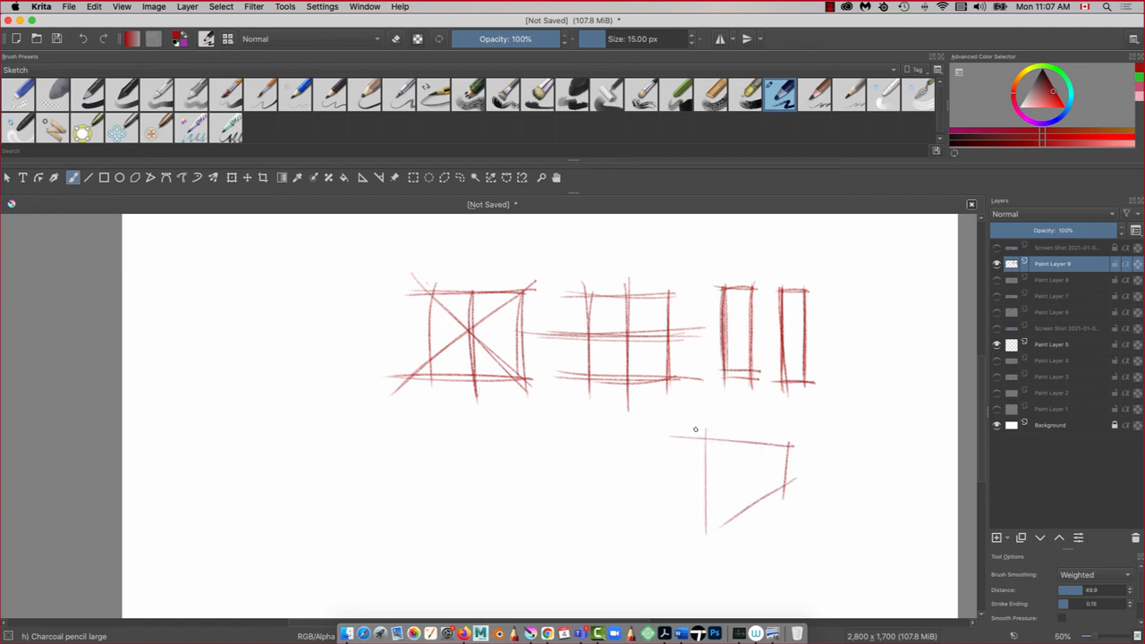
drag(738, 452, 806, 493)
mouse_move(714, 509)
mouse_down()
mouse_move(778, 431)
mouse_move(752, 512)
mouse_up()
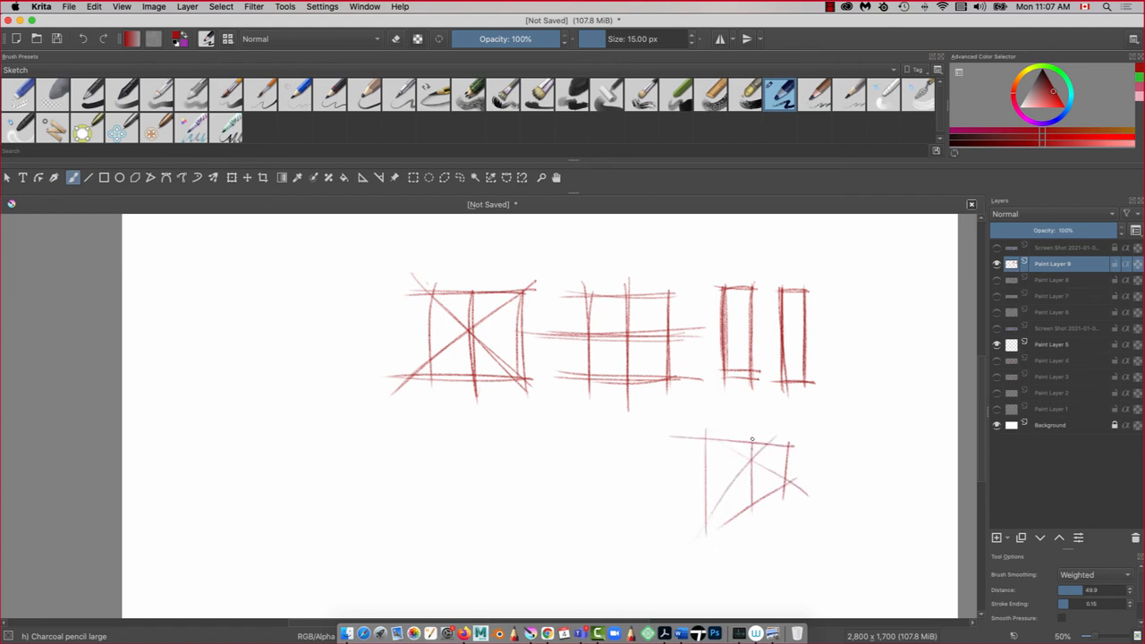
drag(752, 439, 752, 510)
drag(678, 421, 794, 496)
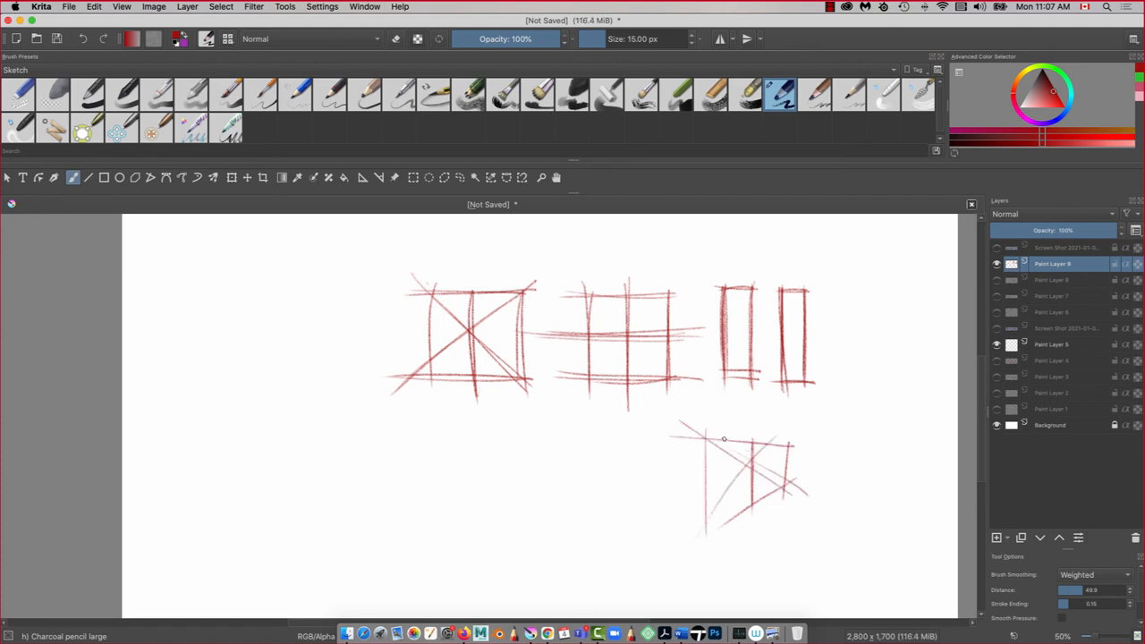
drag(793, 440, 689, 540)
drag(745, 436, 751, 534)
- Reinforce the perspective square's edges, both diagonals and its vertical centre line
drag(785, 489, 691, 435)
drag(707, 429, 703, 525)
mouse_move(705, 431)
mouse_down()
mouse_move(770, 440)
mouse_move(797, 463)
mouse_move(789, 458)
mouse_move(790, 486)
mouse_up()
drag(795, 481, 690, 533)
drag(749, 437, 751, 524)
drag(698, 439, 799, 493)
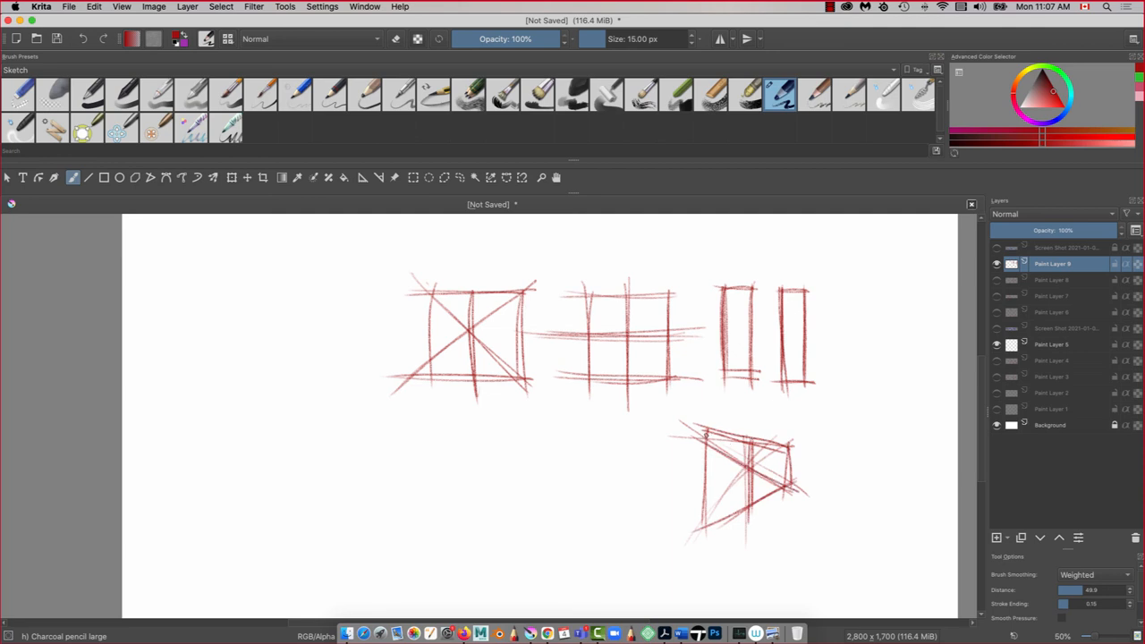
drag(791, 440, 678, 519)
mouse_move(794, 436)
mouse_down()
mouse_move(740, 475)
mouse_move(691, 540)
mouse_up()
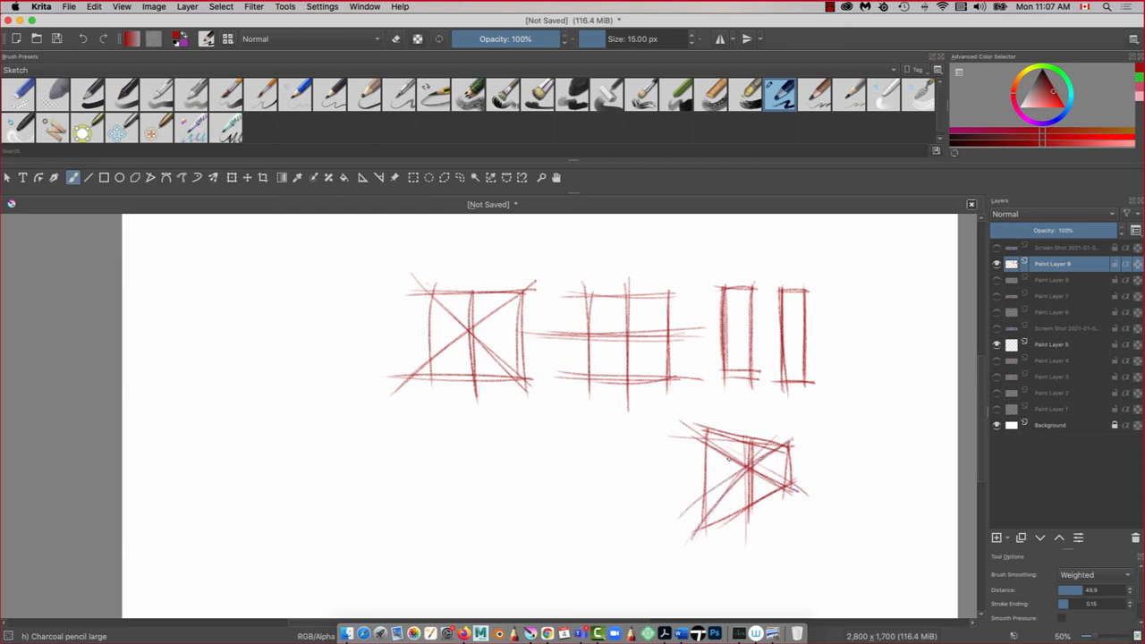
- Draw a horizontal centre line across the perspective square and a bold, repeatedly traced ellipse around its centre
drag(648, 465, 874, 464)
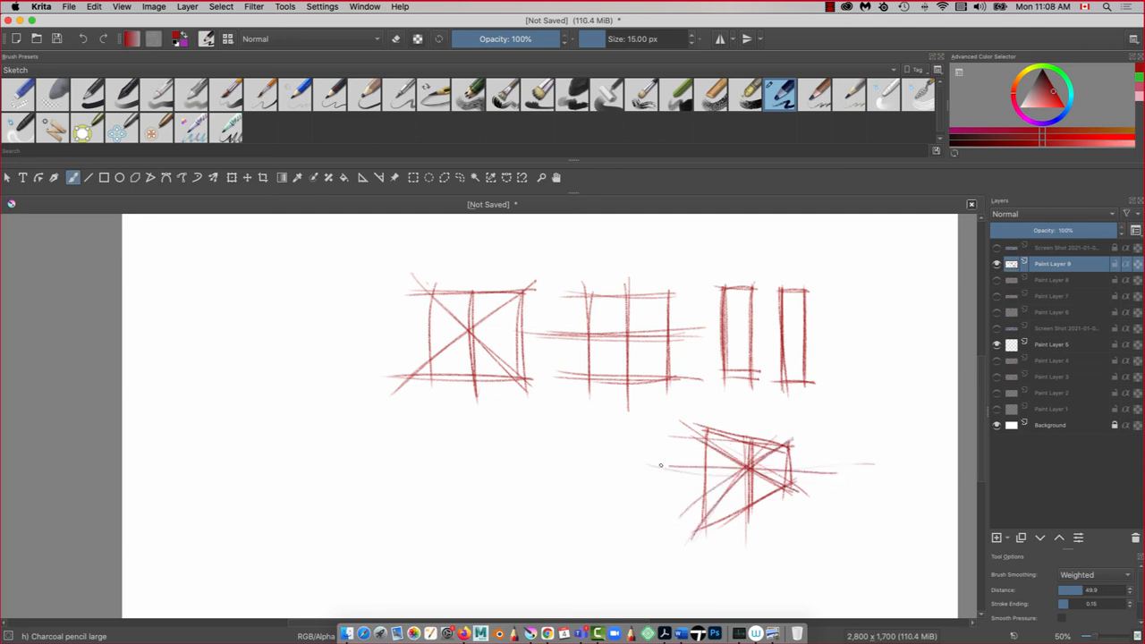
mouse_move(652, 465)
mouse_down()
mouse_move(793, 465)
mouse_move(708, 460)
mouse_move(712, 478)
mouse_move(748, 502)
mouse_up()
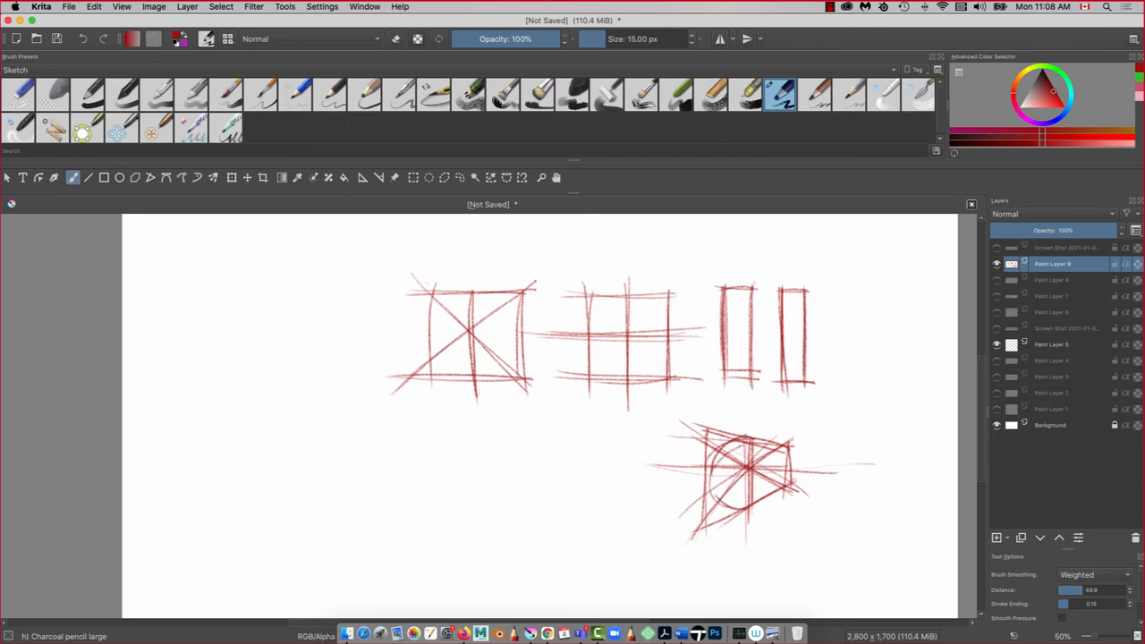
mouse_move(742, 434)
mouse_down()
mouse_move(787, 461)
mouse_move(775, 496)
mouse_move(701, 492)
mouse_move(720, 443)
mouse_move(738, 511)
mouse_move(800, 467)
mouse_move(732, 440)
mouse_up()
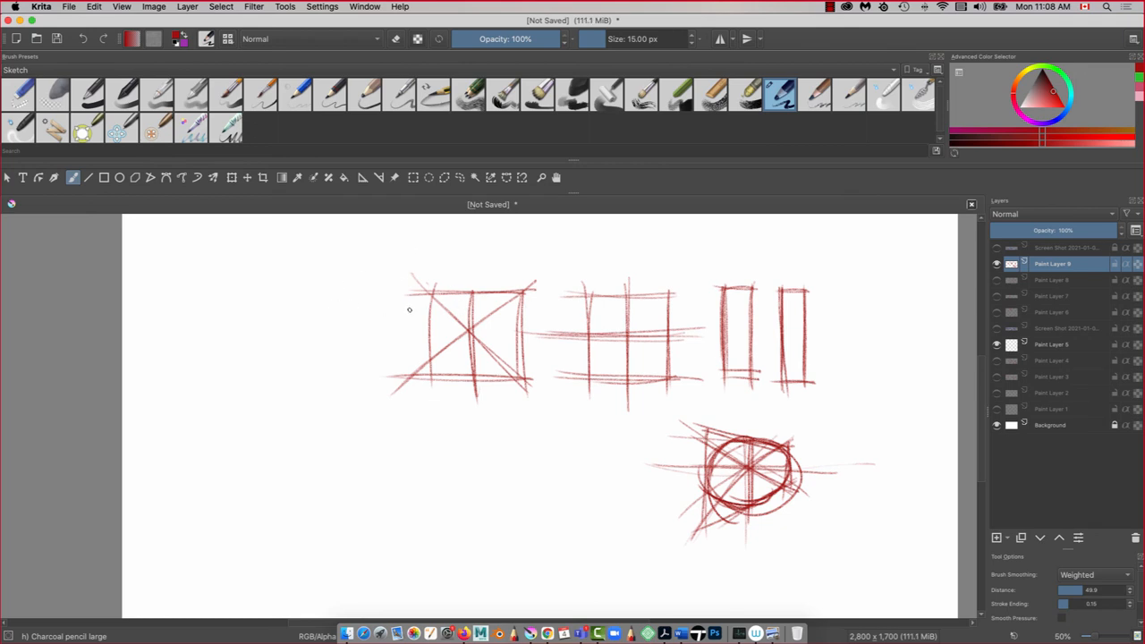
- Darken the lower triangle formed by the diagonals and base of the square with the crossing diagonals
drag(470, 331, 526, 379)
drag(471, 331, 427, 392)
drag(404, 377, 483, 327)
drag(526, 377, 411, 379)
drag(412, 379, 531, 377)
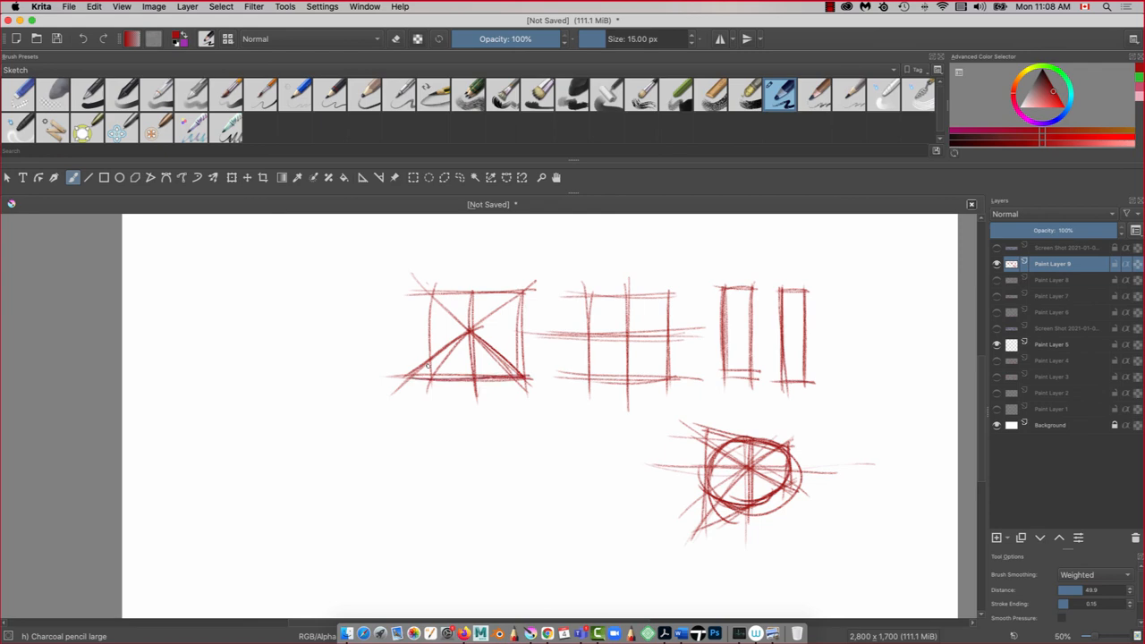
- Sketch a small square around the crossing of the diagonals and hatch the lower triangle beneath it
mouse_move(489, 309)
mouse_down()
mouse_move(493, 366)
mouse_move(453, 351)
mouse_up()
mouse_move(461, 310)
mouse_down()
mouse_move(460, 358)
mouse_move(507, 310)
mouse_up()
mouse_move(458, 308)
mouse_down()
mouse_move(457, 357)
mouse_move(458, 347)
mouse_up()
drag(491, 333, 484, 361)
mouse_move(488, 341)
mouse_down()
mouse_move(522, 376)
mouse_move(452, 353)
mouse_move(460, 357)
mouse_move(421, 370)
mouse_move(426, 392)
mouse_move(526, 380)
mouse_move(444, 351)
mouse_move(454, 376)
mouse_up()
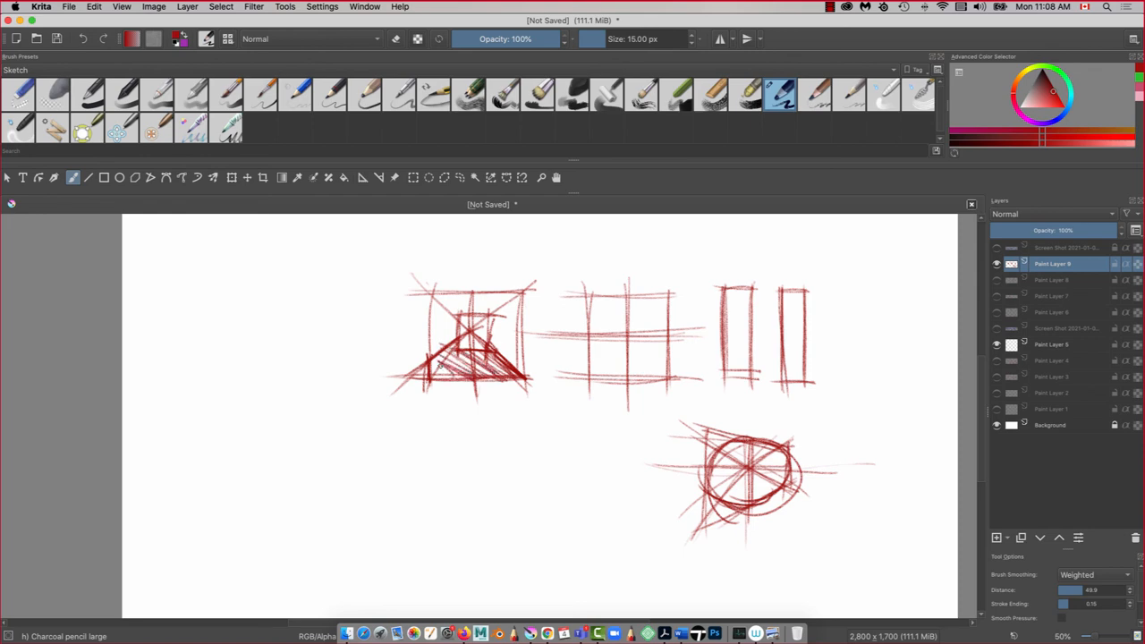
- Build a tall hatched vertical bar along the diagonal square's outer edge, forming a bold L with the hatched base
drag(458, 279, 456, 372)
mouse_move(460, 267)
mouse_down()
mouse_move(458, 364)
mouse_move(422, 278)
mouse_move(429, 357)
mouse_up()
mouse_move(428, 283)
mouse_down()
mouse_move(429, 360)
mouse_move(448, 358)
mouse_up()
mouse_move(443, 275)
mouse_down()
mouse_move(443, 367)
mouse_move(437, 356)
mouse_up()
drag(435, 278, 425, 361)
drag(510, 351, 465, 353)
mouse_move(458, 275)
mouse_down()
mouse_move(454, 362)
mouse_move(413, 281)
mouse_move(429, 276)
mouse_up()
drag(426, 269, 428, 403)
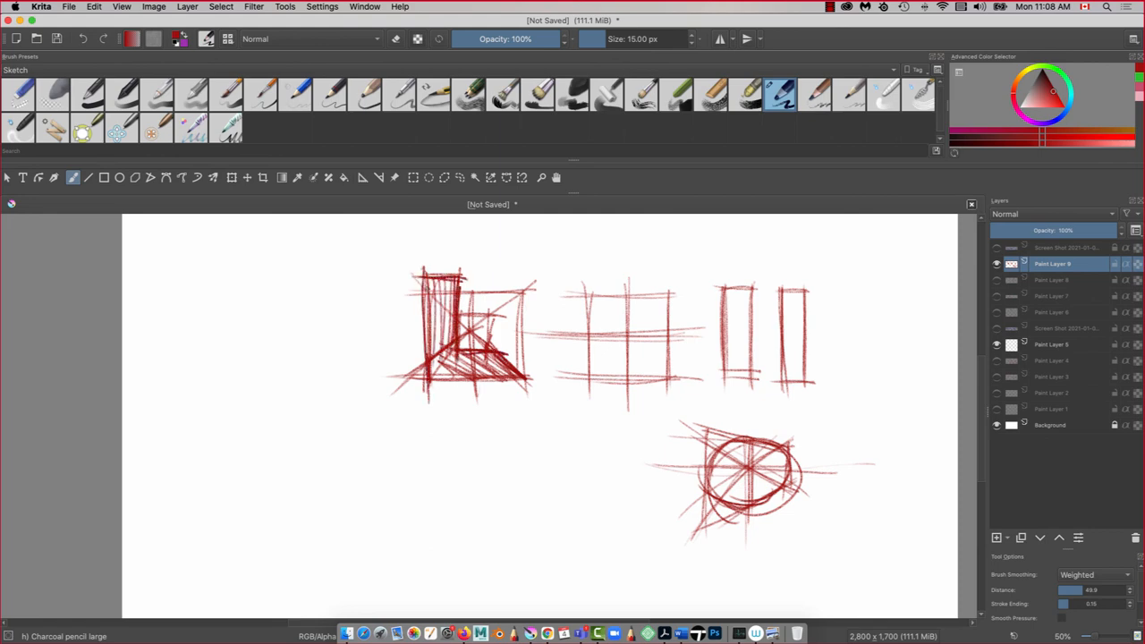
drag(425, 287, 426, 365)
drag(511, 354, 489, 358)
- Sketch a large square below the L with overshooting edges and a doubled vertical centre line
drag(577, 450, 433, 453)
mouse_move(581, 447)
mouse_down()
mouse_move(415, 444)
mouse_move(569, 564)
mouse_up()
drag(567, 432, 569, 562)
mouse_move(594, 552)
mouse_down()
mouse_move(463, 540)
mouse_move(568, 556)
mouse_move(431, 549)
mouse_up()
drag(463, 437, 468, 605)
drag(514, 449, 522, 606)
drag(508, 428, 517, 597)
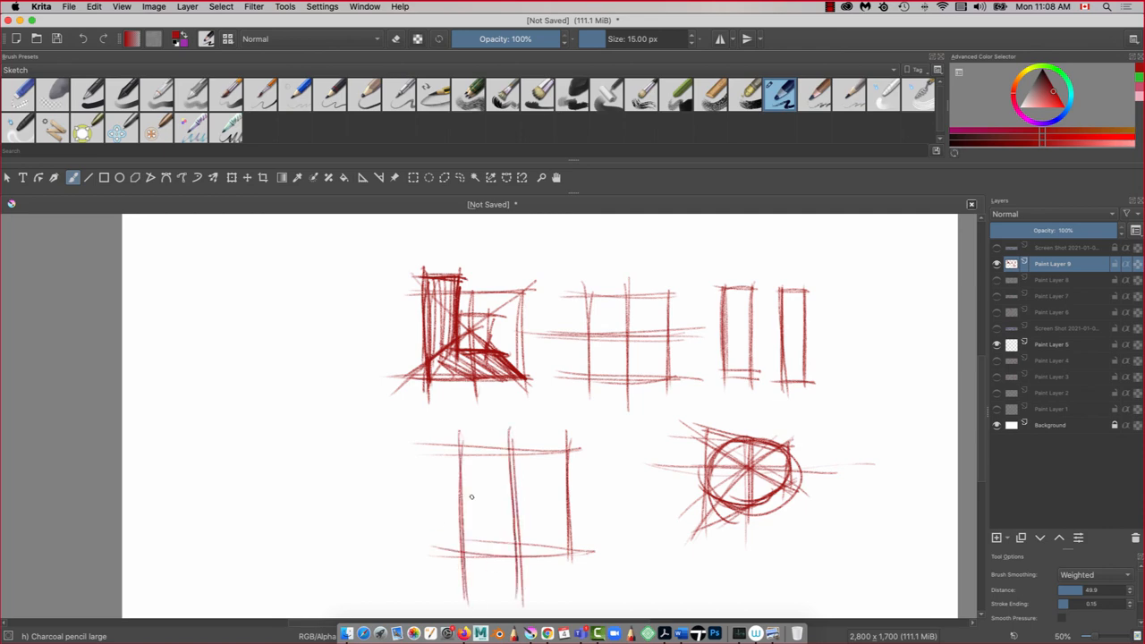
- Draw a narrow horizontal bar across the middle of the new square and close off its ends
drag(578, 492, 399, 494)
drag(583, 499, 413, 506)
mouse_move(415, 499)
mouse_down()
mouse_move(591, 502)
mouse_move(585, 513)
mouse_move(424, 494)
mouse_up()
drag(590, 488, 422, 490)
drag(437, 484, 437, 514)
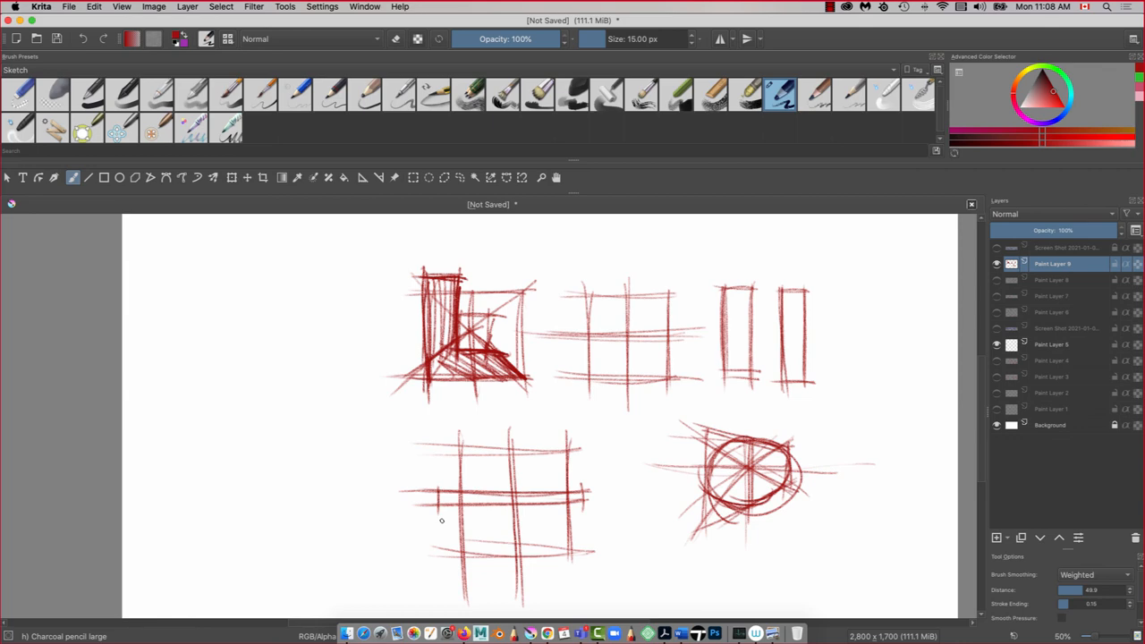
- Thicken the lower square's centre and two side verticals into narrow bars with closed ends
mouse_move(506, 431)
mouse_down()
mouse_move(510, 578)
mouse_move(524, 588)
mouse_move(508, 591)
mouse_up()
drag(514, 431, 520, 579)
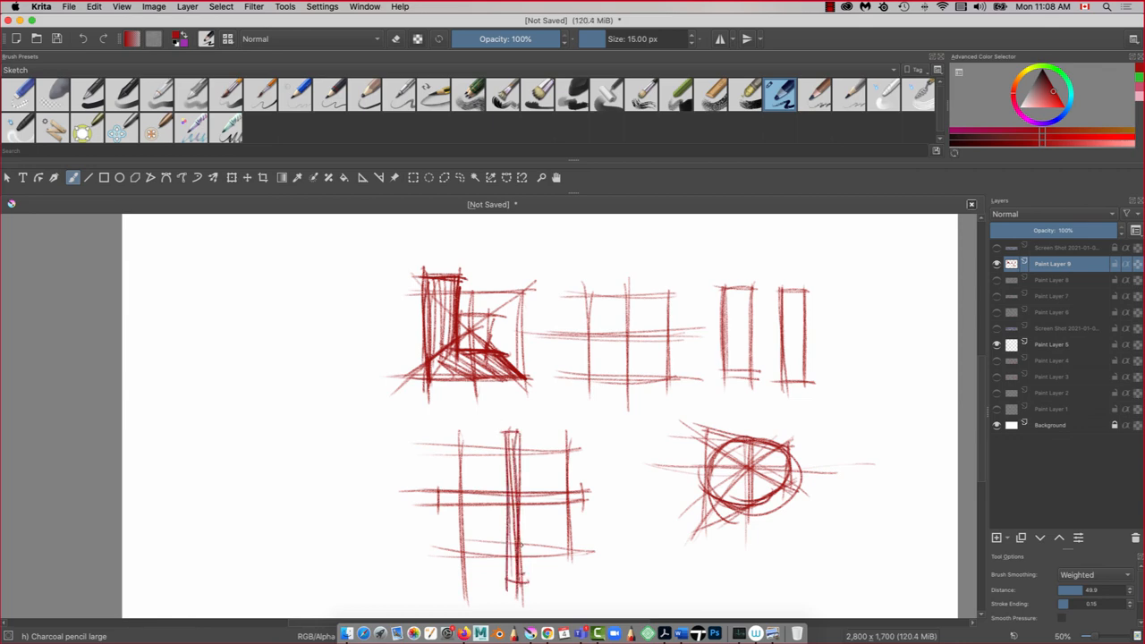
drag(460, 423, 466, 587)
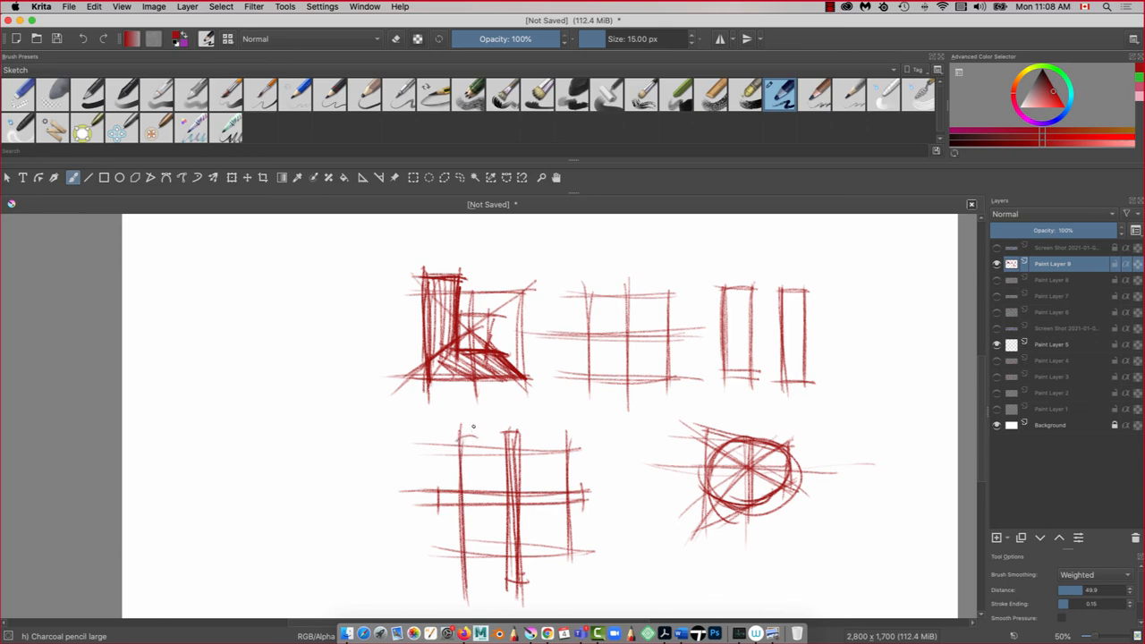
drag(472, 425, 479, 597)
drag(462, 431, 465, 598)
mouse_move(472, 426)
mouse_down()
mouse_move(474, 580)
mouse_move(481, 564)
mouse_up()
drag(555, 431, 558, 581)
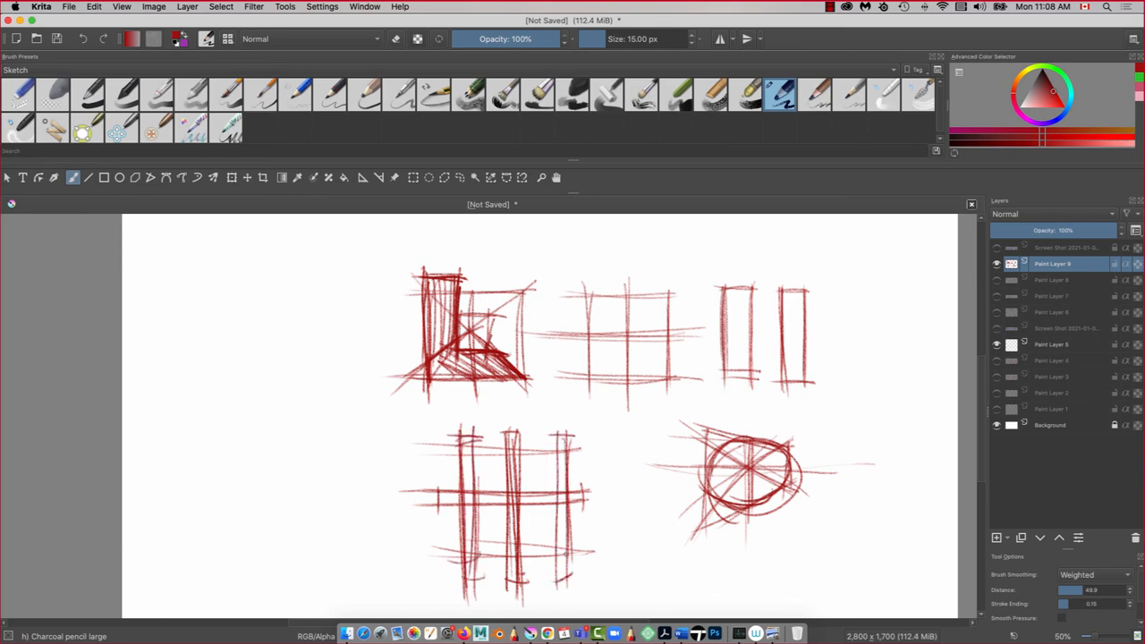
drag(461, 429, 462, 595)
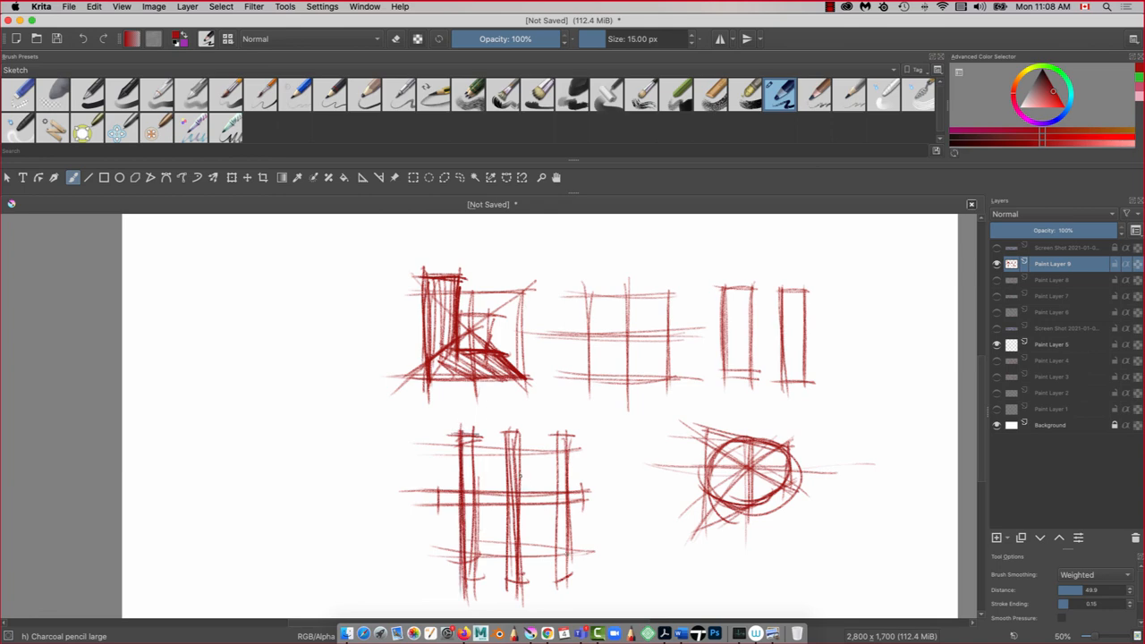
- Draw concave curves joining the bars around the central crossing and add short serifs to the outer bars' ends
drag(520, 477, 552, 501)
mouse_move(519, 473)
mouse_down()
mouse_move(476, 499)
mouse_move(458, 494)
mouse_up()
mouse_move(562, 507)
mouse_down()
mouse_move(510, 525)
mouse_move(459, 501)
mouse_up()
drag(488, 435, 455, 441)
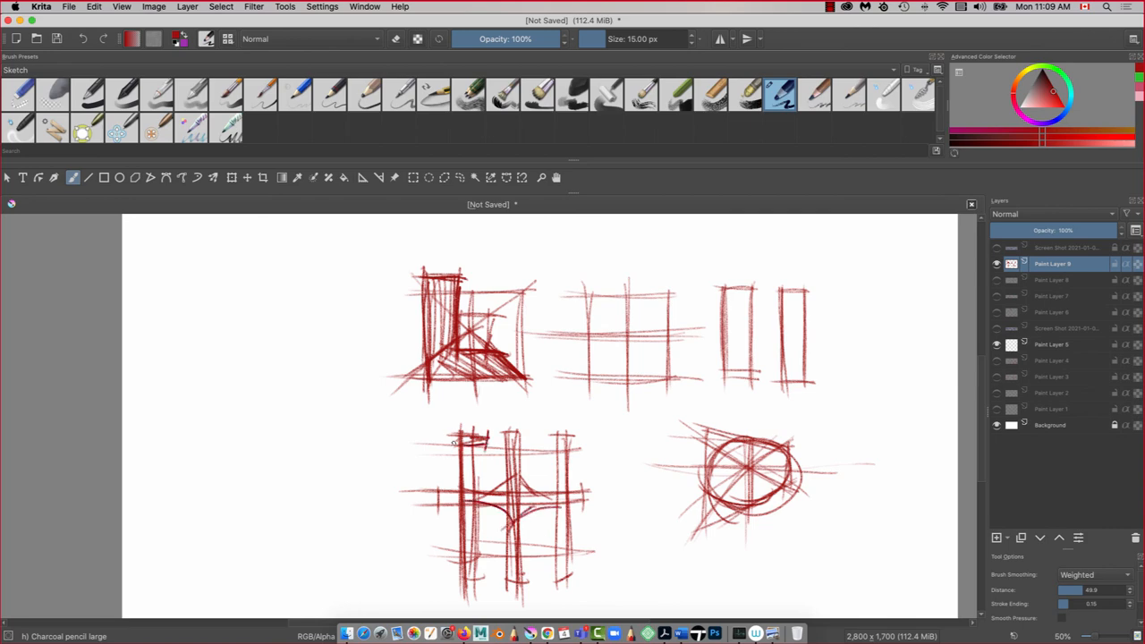
mouse_move(542, 437)
mouse_down()
mouse_move(565, 446)
mouse_move(560, 548)
mouse_move(542, 569)
mouse_move(573, 580)
mouse_up()
drag(492, 558, 486, 577)
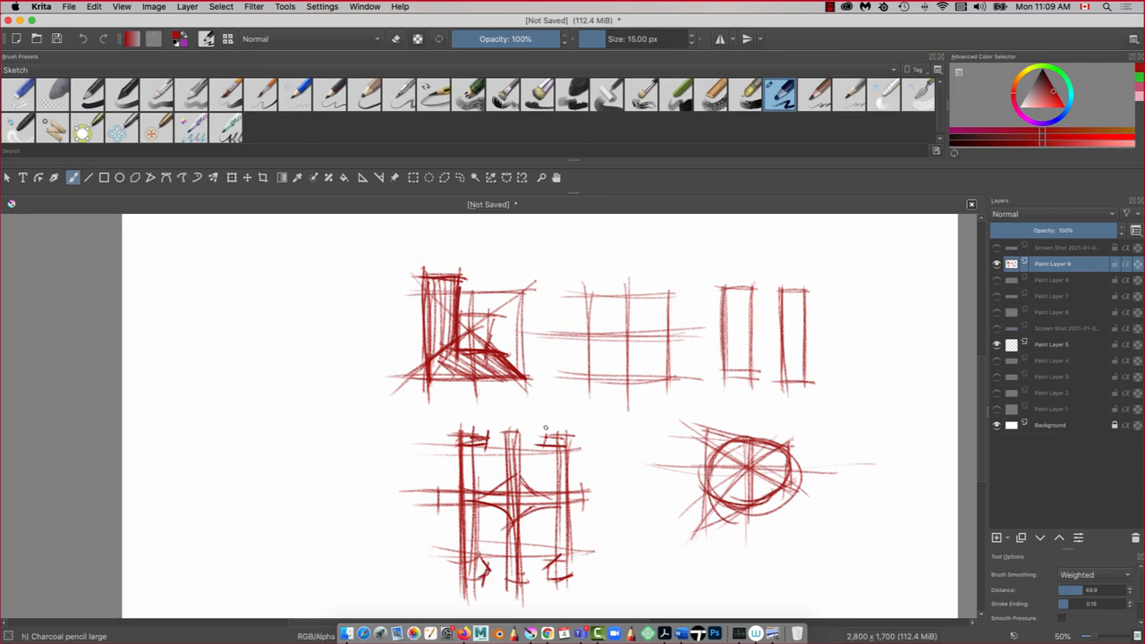
- Sketch a large H beside the L and gridded square, with tall stems, a crossbar and overlapping circles between the stems
mouse_move(313, 420)
mouse_down()
mouse_move(312, 453)
mouse_move(308, 394)
mouse_move(322, 420)
mouse_move(332, 416)
mouse_up()
drag(360, 356, 347, 524)
drag(356, 327, 361, 490)
drag(163, 435, 260, 424)
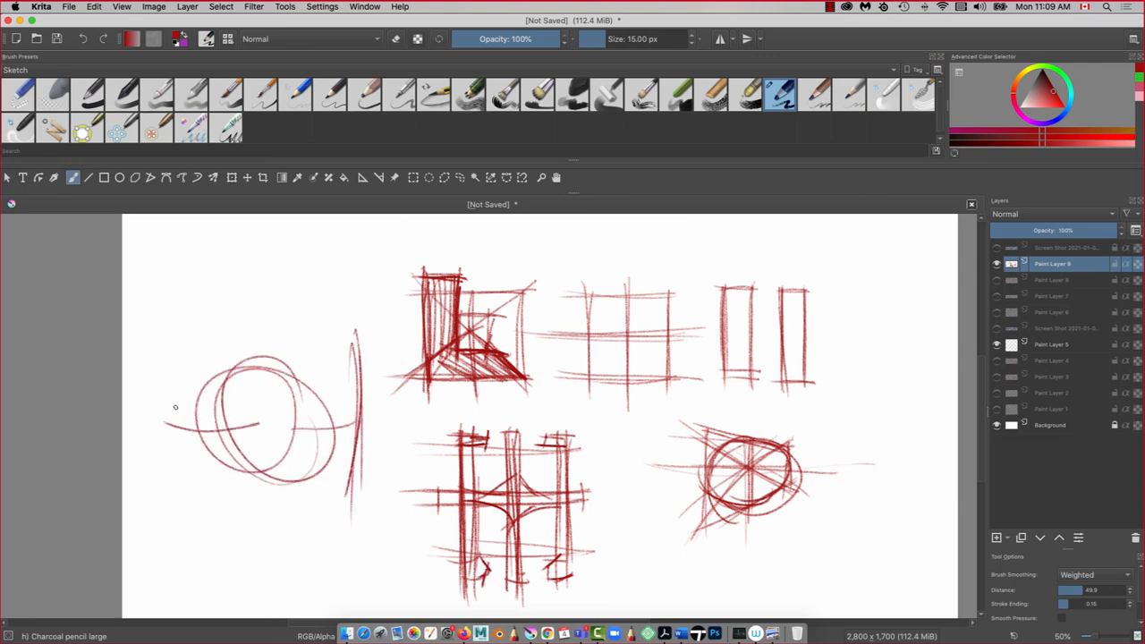
drag(175, 353, 179, 490)
drag(167, 358, 163, 488)
mouse_move(164, 354)
mouse_down()
mouse_move(182, 341)
mouse_move(166, 520)
mouse_up()
- Add small spiralling circles inside the large H's circles and reinforce its crossbar and both stems
drag(233, 404, 318, 374)
mouse_move(307, 435)
mouse_down()
mouse_move(358, 431)
mouse_move(278, 367)
mouse_up()
drag(278, 366, 304, 458)
mouse_move(268, 397)
mouse_down()
mouse_move(279, 422)
mouse_move(368, 436)
mouse_up()
mouse_move(351, 340)
mouse_down()
mouse_move(356, 517)
mouse_move(368, 531)
mouse_up()
drag(359, 435, 151, 414)
drag(161, 338, 183, 535)
mouse_move(268, 394)
mouse_down()
mouse_move(234, 419)
mouse_move(272, 427)
mouse_up()
drag(288, 423, 141, 429)
drag(163, 341, 161, 553)
drag(166, 499, 137, 490)
drag(304, 387, 241, 444)
drag(341, 421, 218, 411)
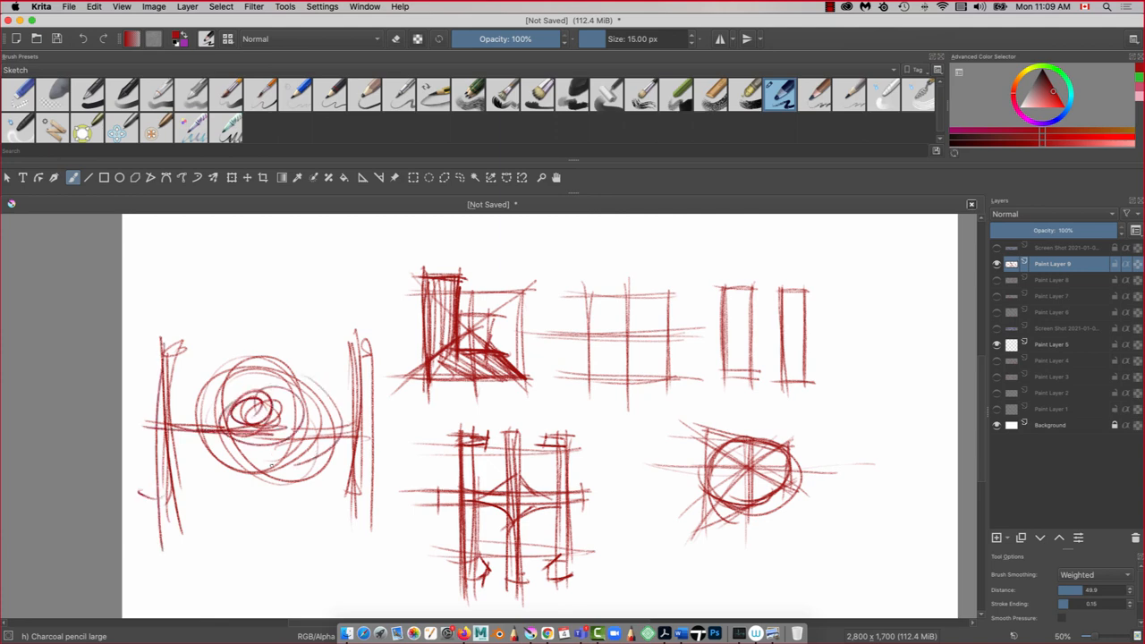
- Darken the main circle of the large H and outline its two stems as wider bars with capped ends
drag(296, 383, 217, 465)
drag(370, 408, 341, 427)
mouse_move(342, 344)
mouse_down()
mouse_move(371, 345)
mouse_move(376, 528)
mouse_up()
drag(366, 512, 301, 494)
drag(309, 429, 186, 446)
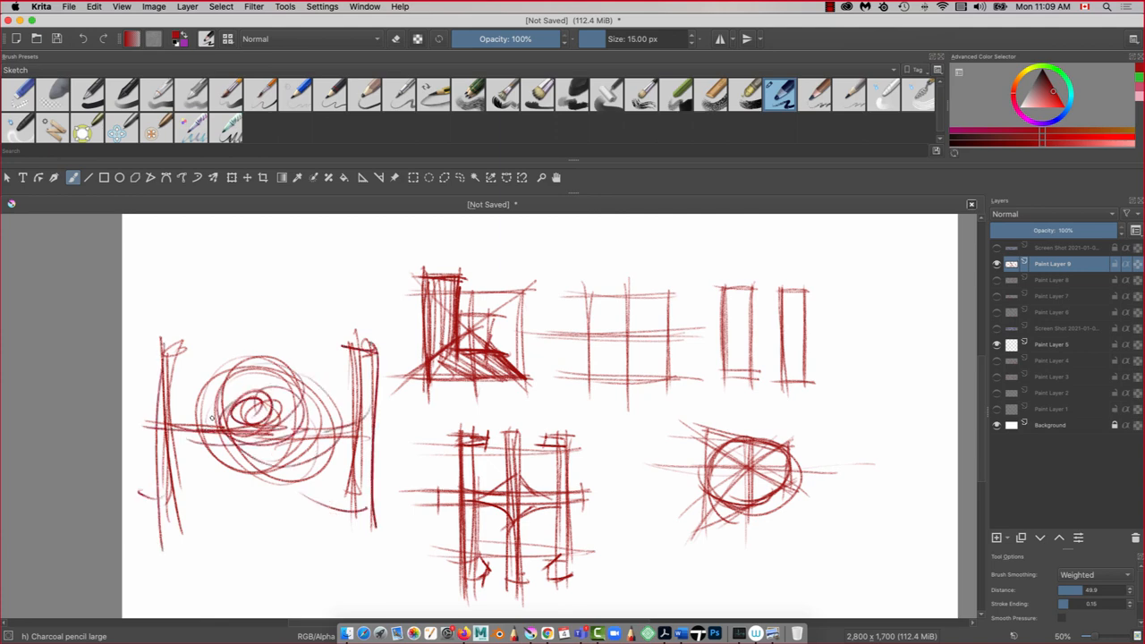
mouse_move(231, 399)
mouse_down()
mouse_move(304, 376)
mouse_move(214, 447)
mouse_up()
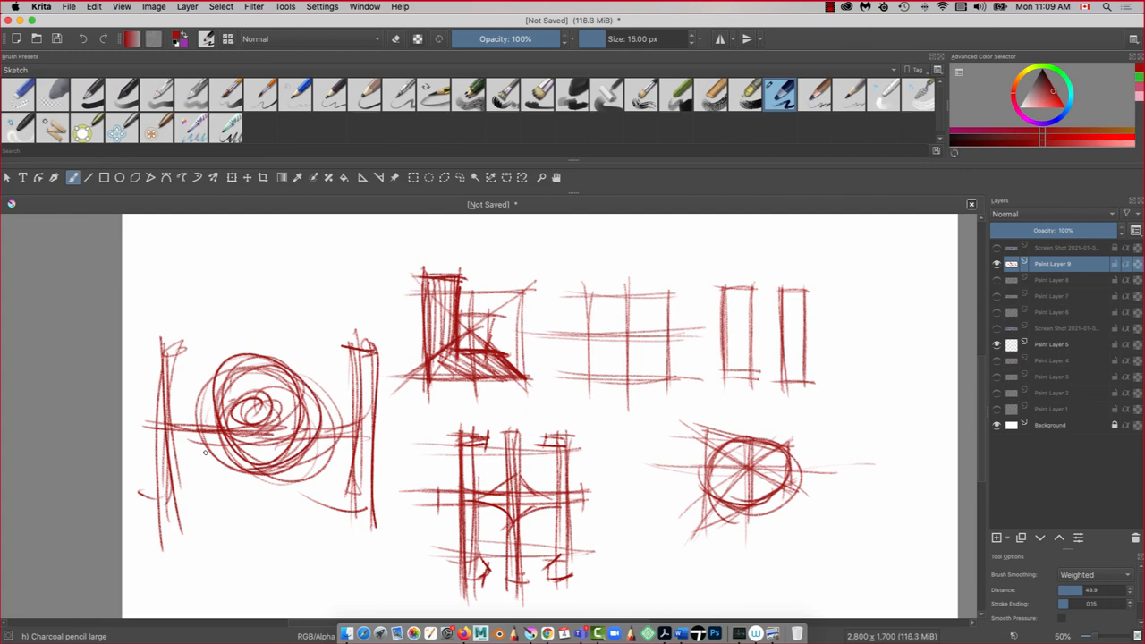
mouse_move(335, 342)
mouse_down()
mouse_move(381, 340)
mouse_move(344, 529)
mouse_move(376, 517)
mouse_up()
mouse_move(138, 341)
mouse_down()
mouse_move(183, 339)
mouse_move(163, 547)
mouse_up()
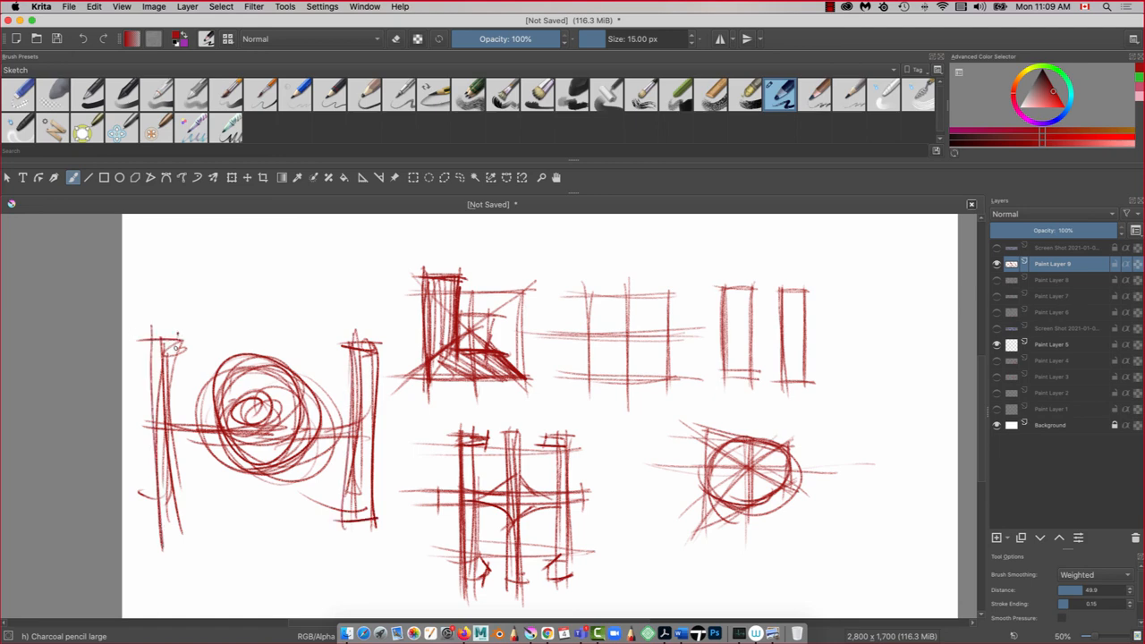
drag(176, 336, 172, 544)
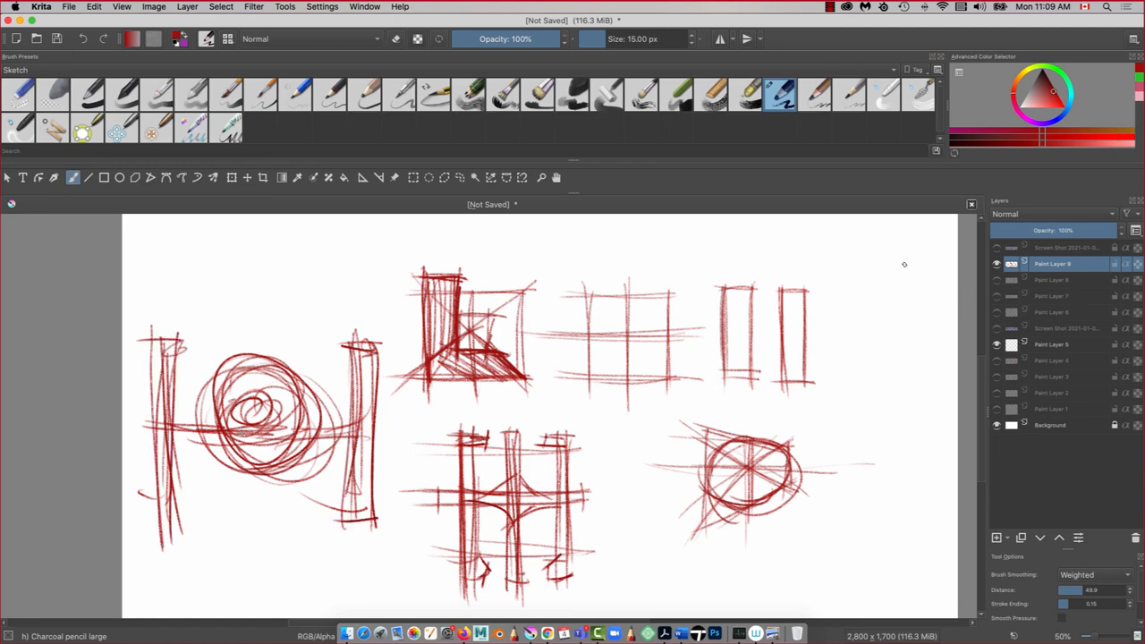
- Outline a small thin L near the canvas's upper right corner and put a cross mark beside it
drag(906, 284, 899, 345)
mouse_move(905, 286)
mouse_down()
mouse_move(908, 333)
mouse_move(949, 350)
mouse_move(896, 346)
mouse_up()
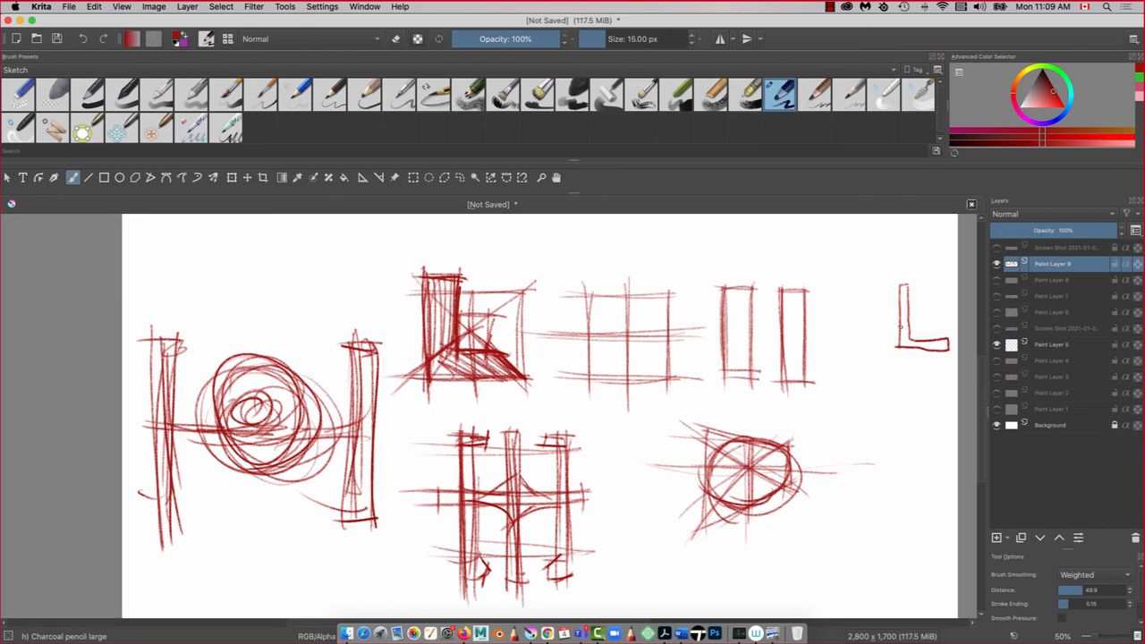
mouse_move(859, 306)
mouse_down()
mouse_move(894, 327)
mouse_move(878, 339)
mouse_up()
- Sketch a large L below the small one, with a doubled vertical stem and a doubled base
mouse_move(828, 400)
mouse_down()
mouse_move(923, 407)
mouse_move(846, 533)
mouse_up()
drag(863, 376, 863, 542)
mouse_move(816, 512)
mouse_down()
mouse_move(948, 510)
mouse_move(946, 552)
mouse_up()
drag(803, 542, 926, 540)
drag(816, 535, 955, 527)
mouse_move(839, 388)
mouse_down()
mouse_move(840, 570)
mouse_move(845, 555)
mouse_up()
drag(861, 387, 861, 550)
- Draw a doubled serif bar across the top of the large L's stem and mark its outer end
mouse_move(864, 390)
mouse_down()
mouse_move(857, 433)
mouse_move(885, 403)
mouse_up()
mouse_move(876, 383)
mouse_down()
mouse_move(878, 421)
mouse_move(887, 410)
mouse_up()
drag(839, 415, 883, 404)
drag(798, 389, 887, 395)
mouse_move(867, 394)
mouse_down()
mouse_move(807, 393)
mouse_move(827, 414)
mouse_up()
mouse_move(810, 406)
mouse_down()
mouse_move(840, 409)
mouse_move(837, 544)
mouse_move(825, 551)
mouse_up()
drag(901, 383, 903, 433)
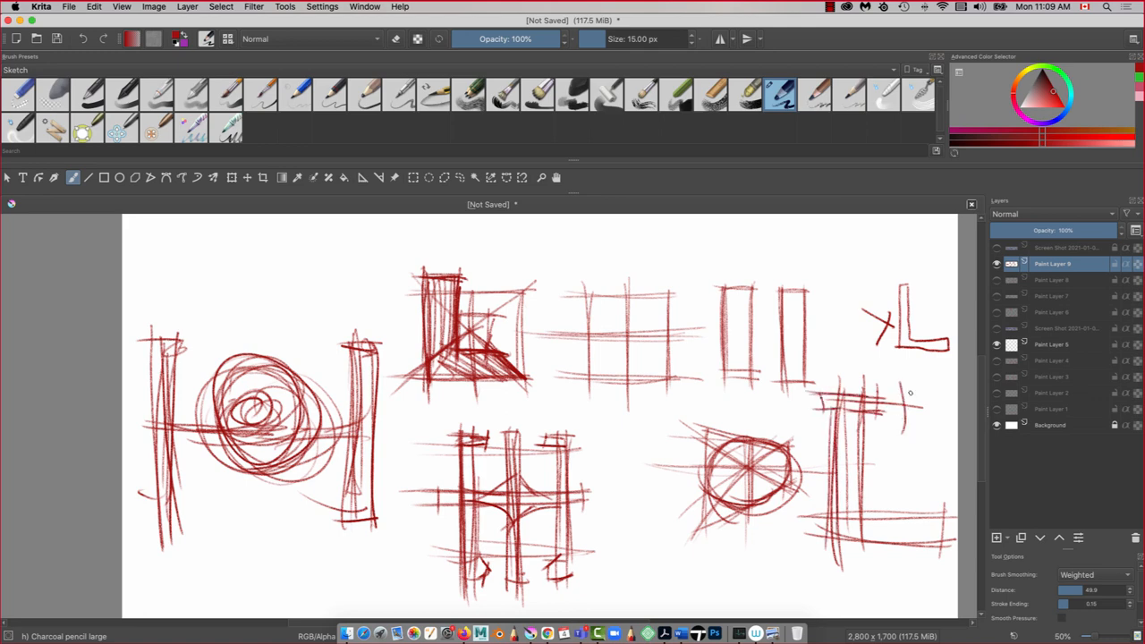
- Extend the large L's top serif bar well past both sides of the stem with bold horizontal strokes
drag(760, 392, 914, 393)
mouse_move(782, 385)
mouse_down()
mouse_move(783, 429)
mouse_move(887, 409)
mouse_up()
drag(749, 412, 921, 409)
drag(837, 408, 907, 406)
drag(750, 408, 841, 408)
mouse_move(786, 394)
mouse_down()
mouse_move(917, 397)
mouse_move(822, 413)
mouse_up()
- Reinforce the large L's stem and base, and close off its top serif bar
drag(828, 414, 821, 553)
drag(866, 397, 866, 554)
mouse_move(855, 508)
mouse_down()
mouse_move(943, 503)
mouse_move(933, 554)
mouse_up()
mouse_move(948, 541)
mouse_down()
mouse_move(821, 549)
mouse_move(921, 530)
mouse_up()
drag(836, 396, 832, 554)
drag(778, 411, 830, 410)
drag(783, 379, 784, 429)
drag(785, 399, 919, 375)
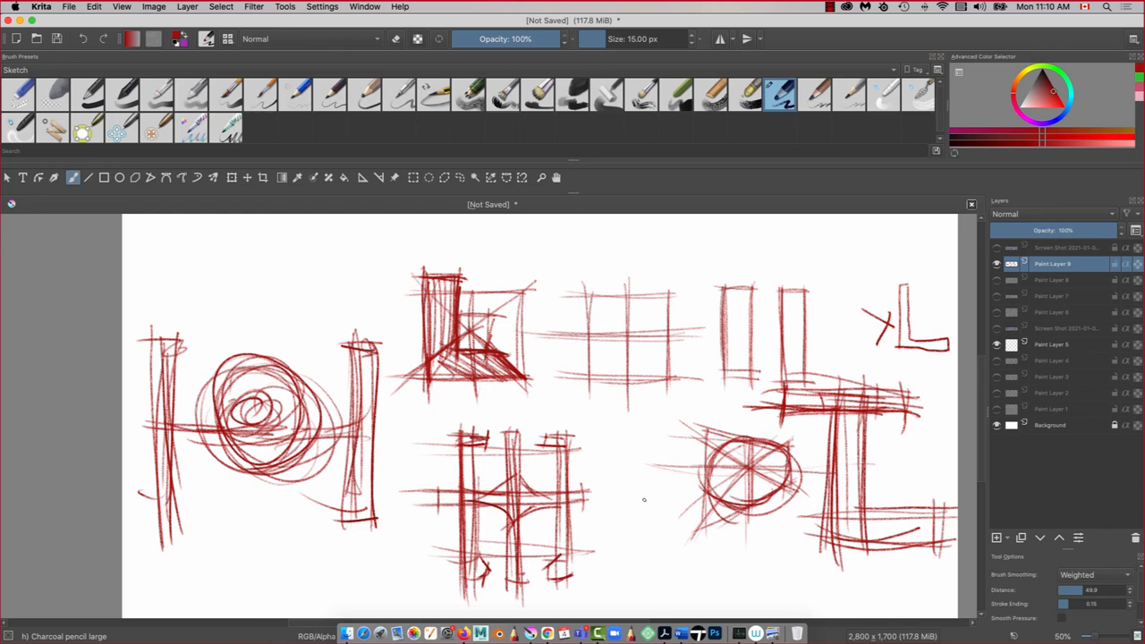
- Draw a small thin square C beside the cross-shaped figure and a thicker C with serifs below the circle construction
mouse_move(643, 499)
mouse_down()
mouse_move(615, 501)
mouse_move(615, 546)
mouse_move(764, 596)
mouse_up()
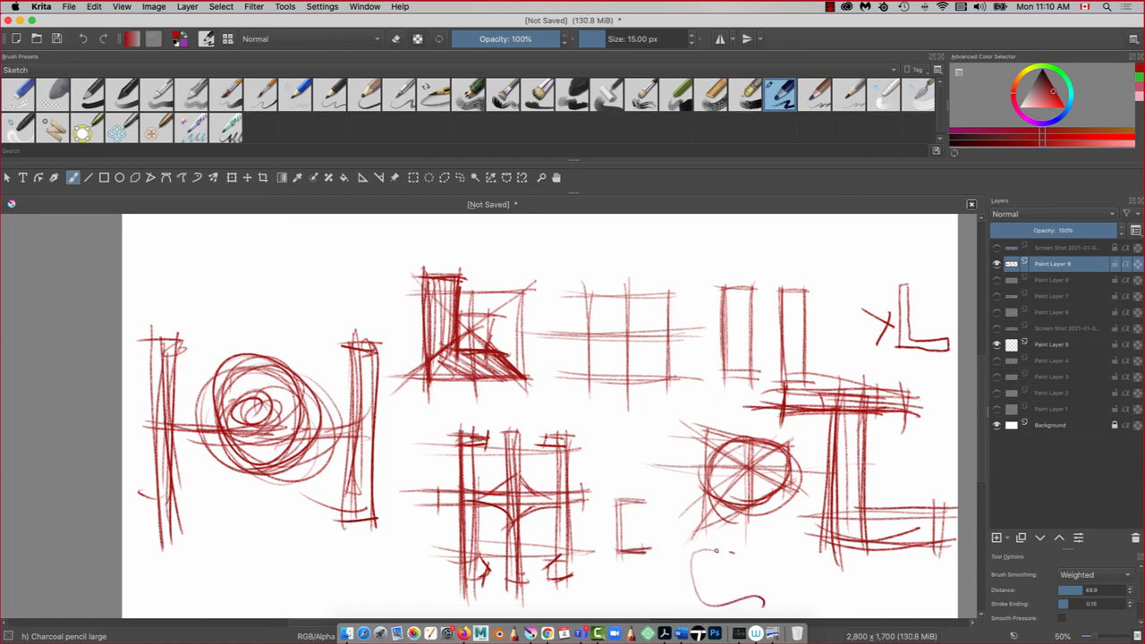
drag(729, 546, 694, 547)
mouse_move(698, 547)
mouse_down()
mouse_move(696, 608)
mouse_move(766, 601)
mouse_move(687, 609)
mouse_up()
mouse_move(744, 553)
mouse_down()
mouse_move(689, 558)
mouse_move(708, 600)
mouse_move(694, 556)
mouse_up()
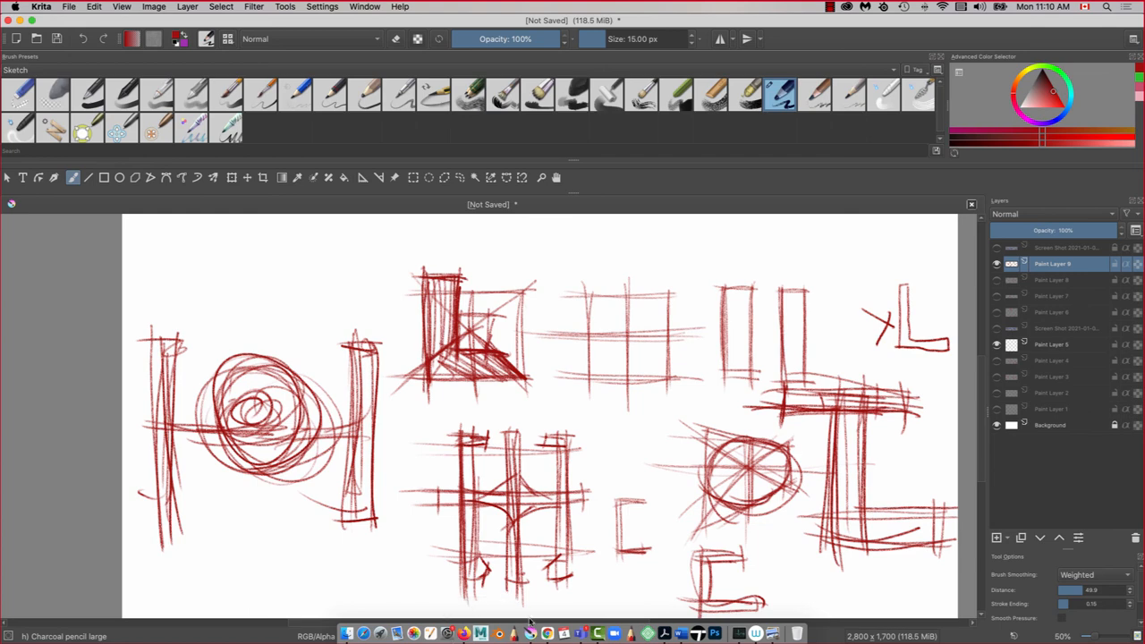
click(596, 634)
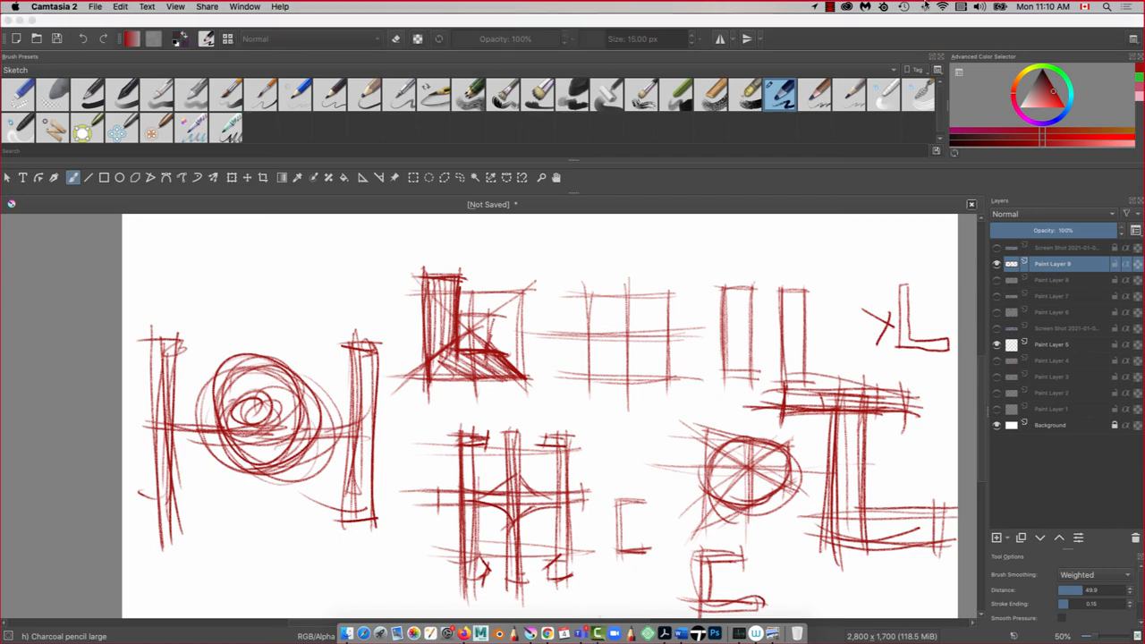
click(829, 6)
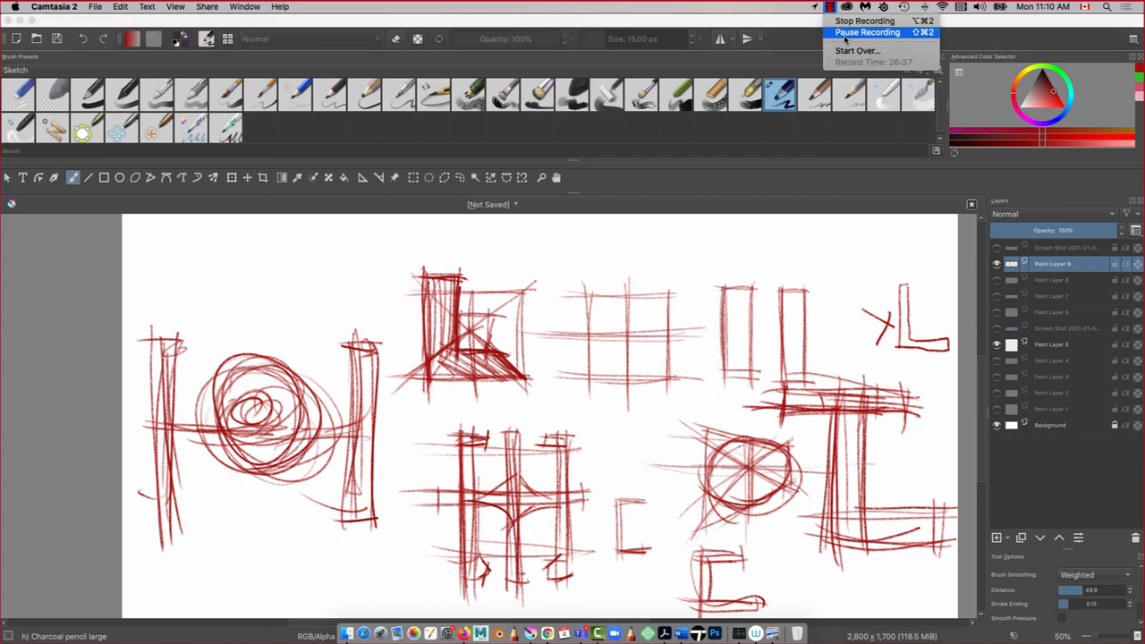